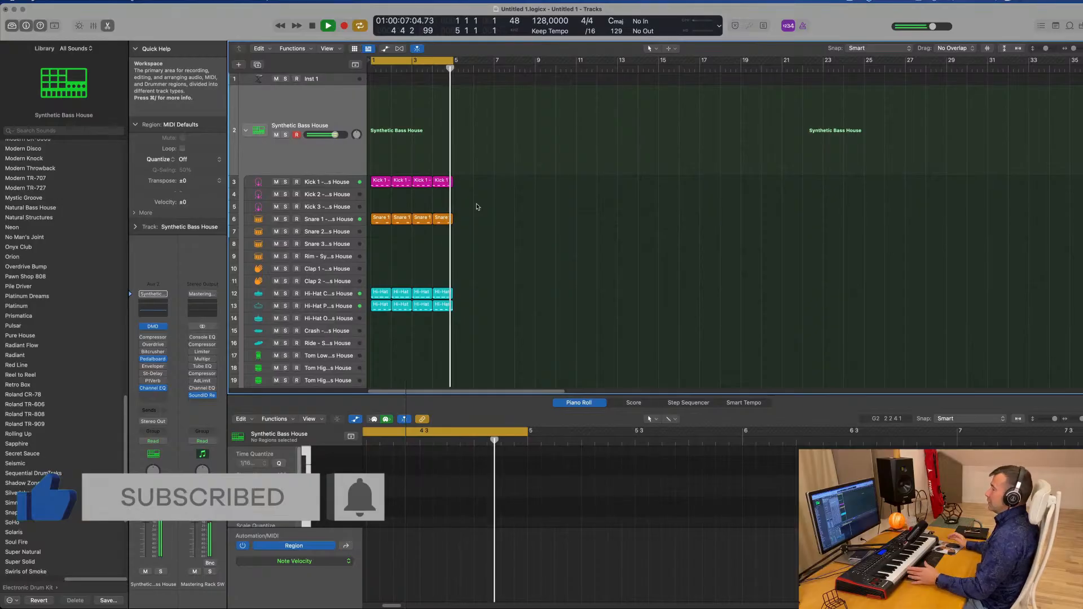
Select the Inst 1 track and enlarge its track height
{"action": "left_click", "coordinate": [334, 80]}
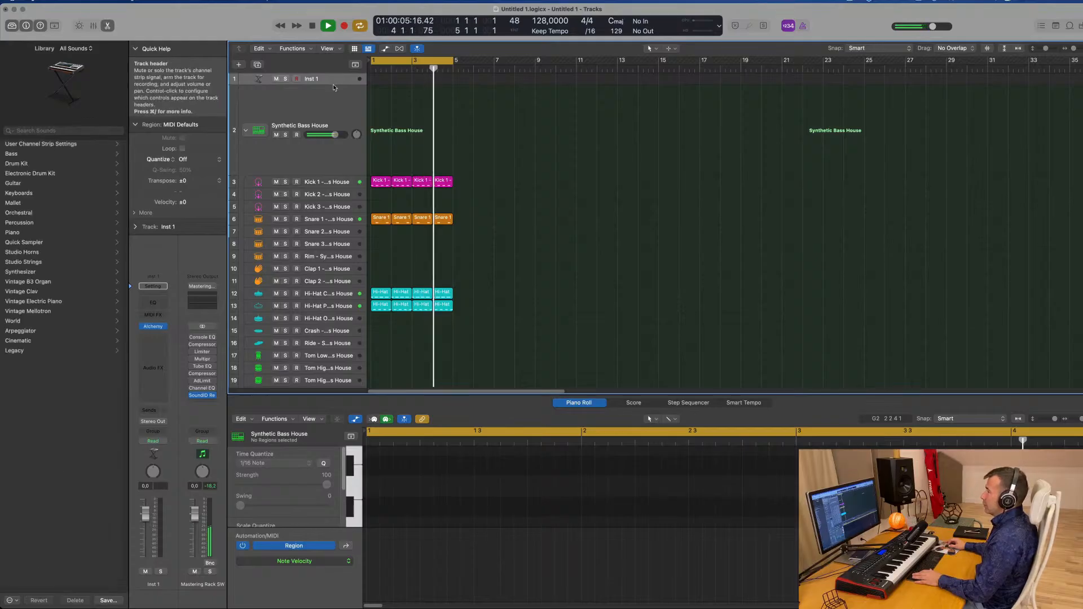
{"action": "left_click_drag", "start_coordinate": [334, 88], "coordinate": [337, 179]}
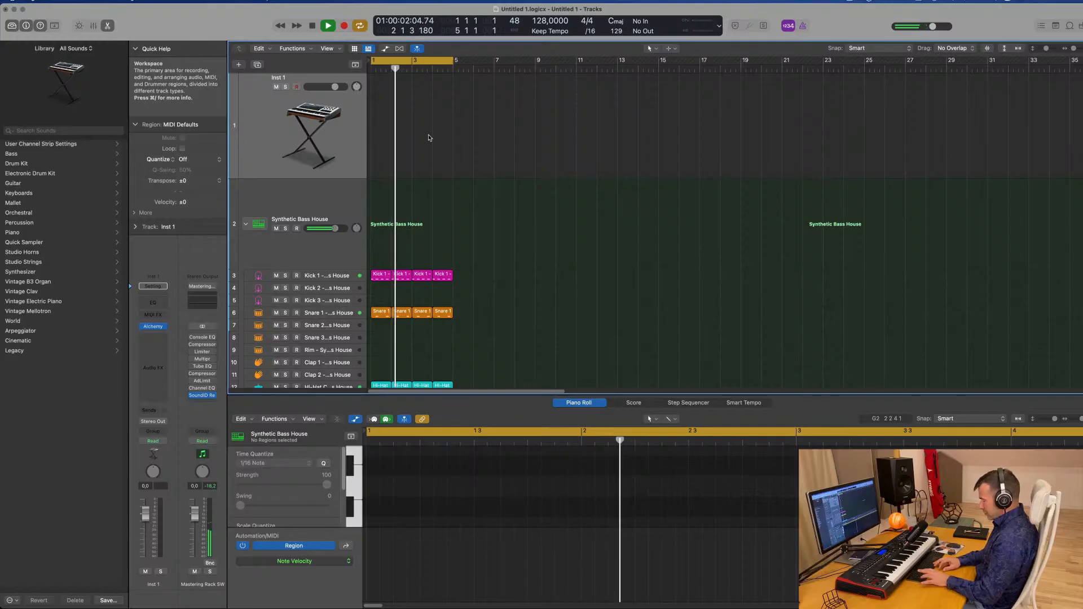
Select all regions and repeat them three times
{"action": "key", "text": "super+a"}
{"action": "key", "text": "super+r"}
{"action": "key", "text": "super+r"}
{"action": "key", "text": "super+r"}
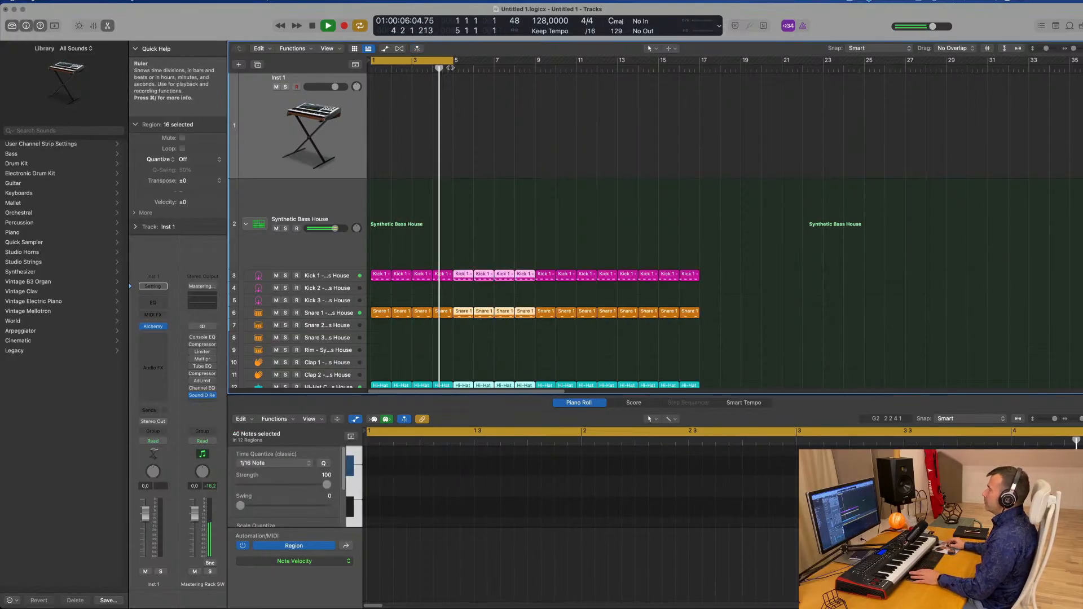
Set the cycle range to span bars 1 to 17 and deselect the regions
{"action": "left_click_drag", "start_coordinate": [454, 60], "coordinate": [698, 74]}
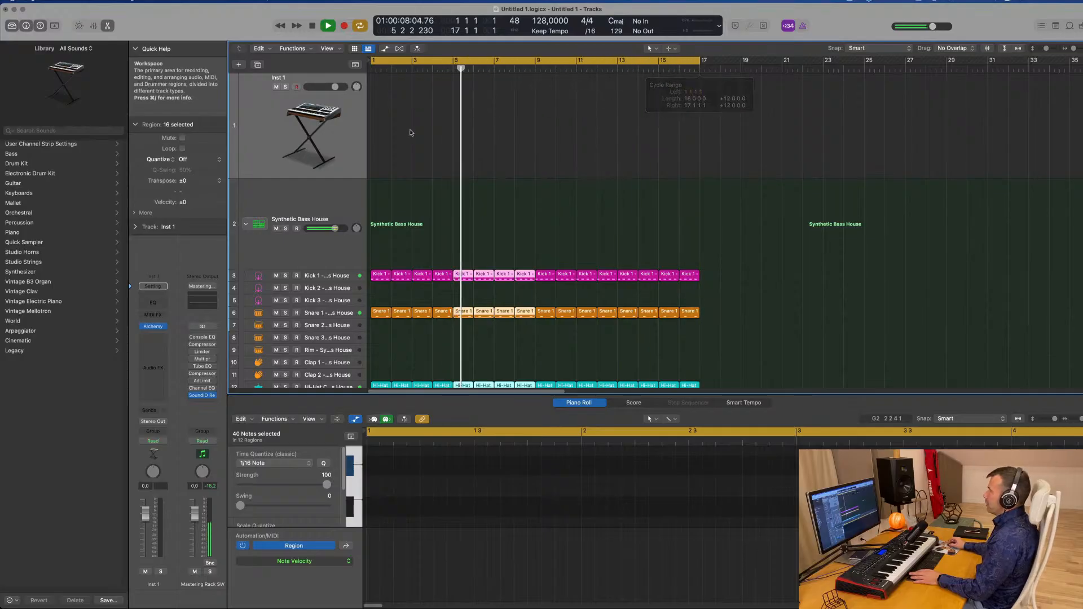
{"action": "left_click", "coordinate": [313, 133]}
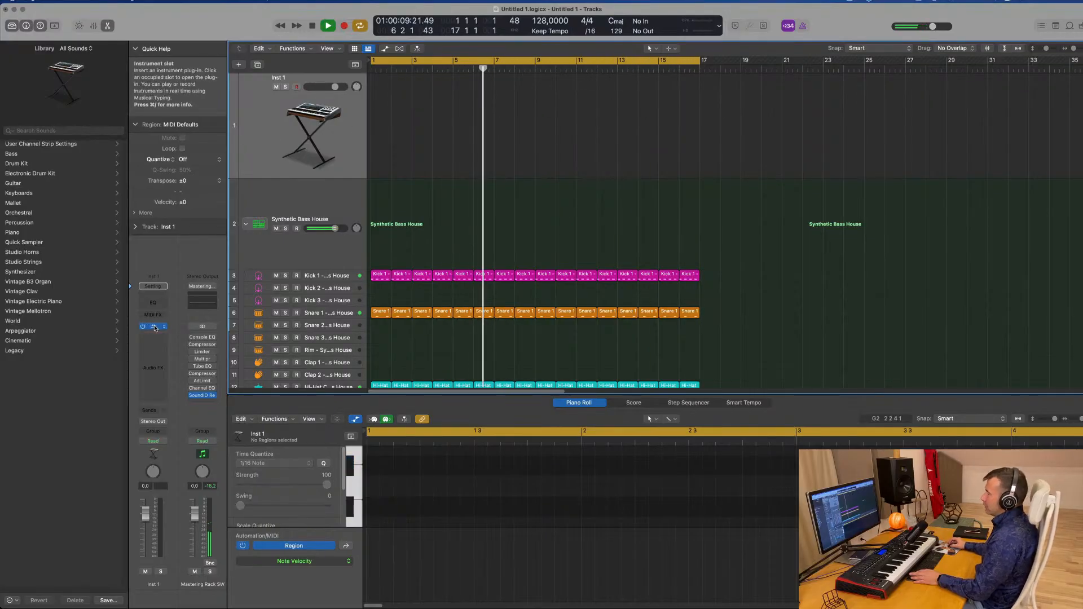
Open the Alchemy instrument window on Inst 1 and filter its presets to the Bass category
{"action": "left_click", "coordinate": [154, 328]}
{"action": "left_click_drag", "start_coordinate": [599, 119], "coordinate": [655, 101]}
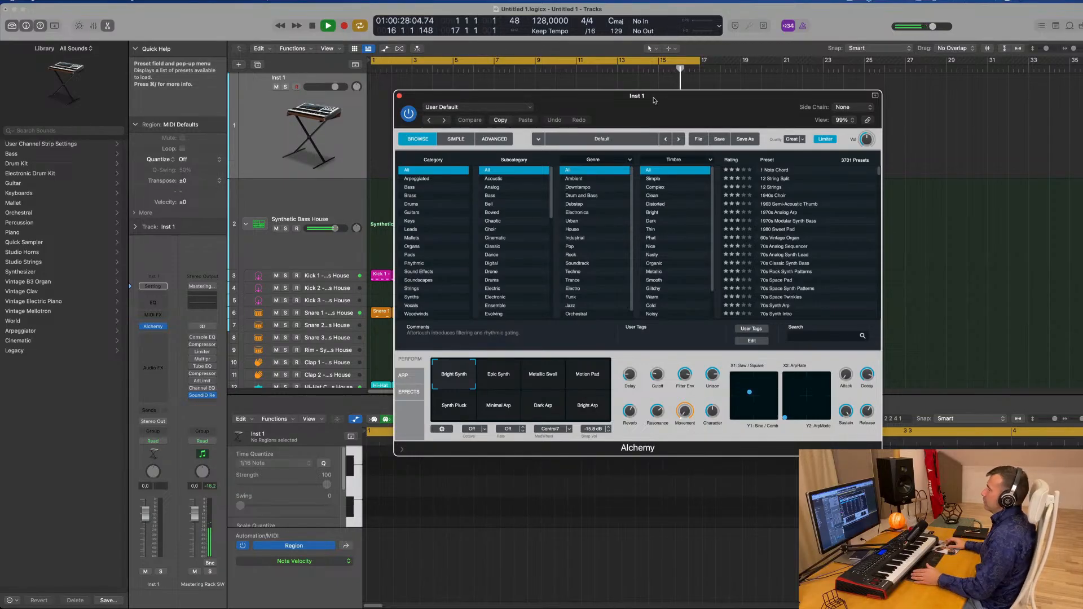
{"action": "left_click_drag", "start_coordinate": [654, 100], "coordinate": [567, 96]}
{"action": "left_click", "coordinate": [325, 186]}
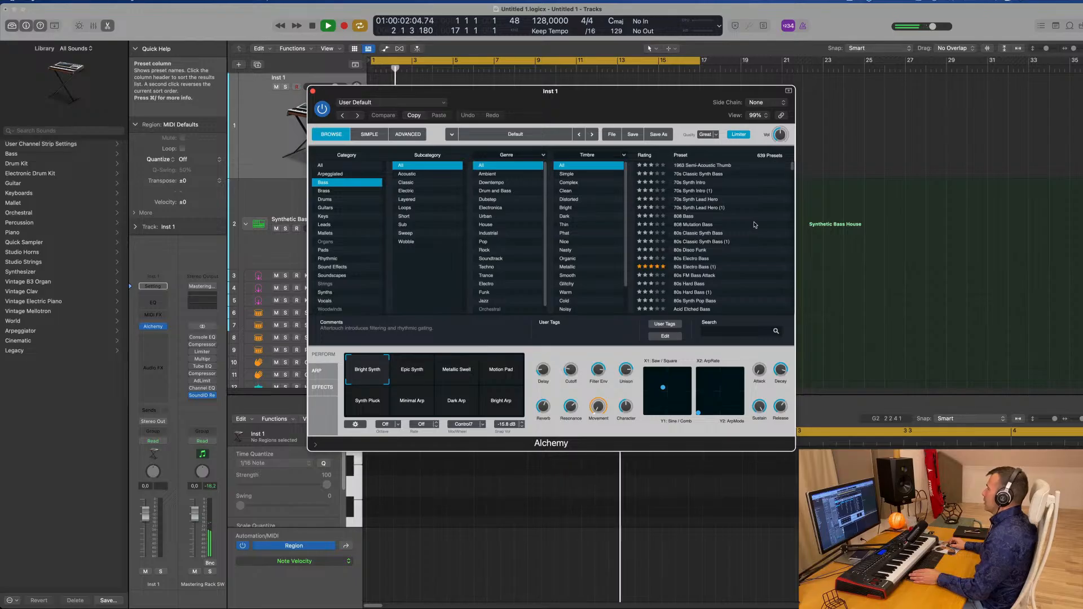
Load the After The Snow (1) bass preset and lower the channel volume fader
{"action": "scroll", "coordinate": [756, 223], "scroll_direction": "down", "scroll_amount": 5}
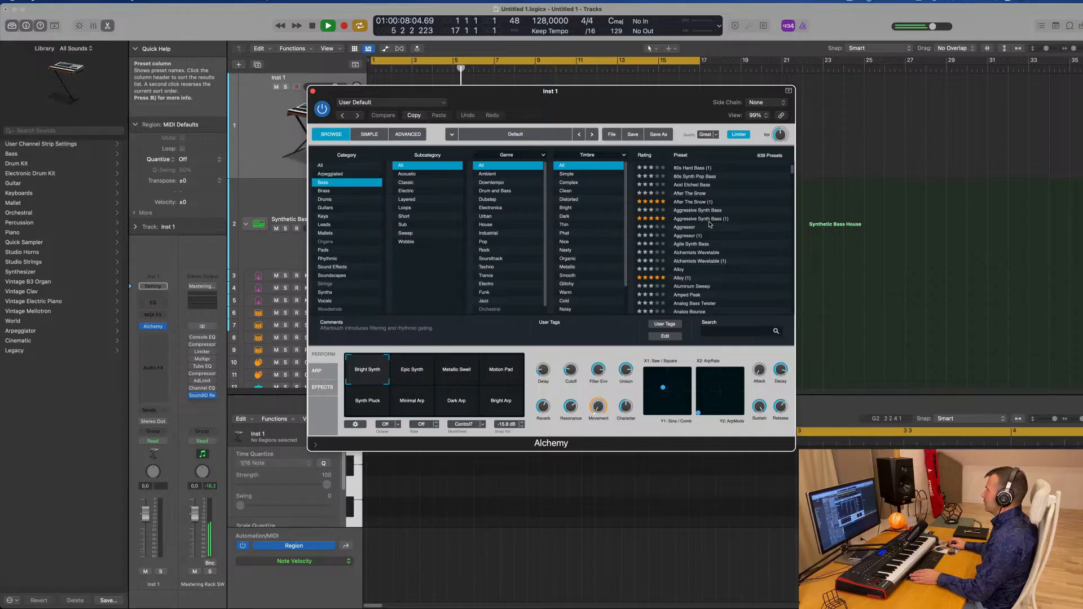
{"action": "left_click", "coordinate": [693, 203]}
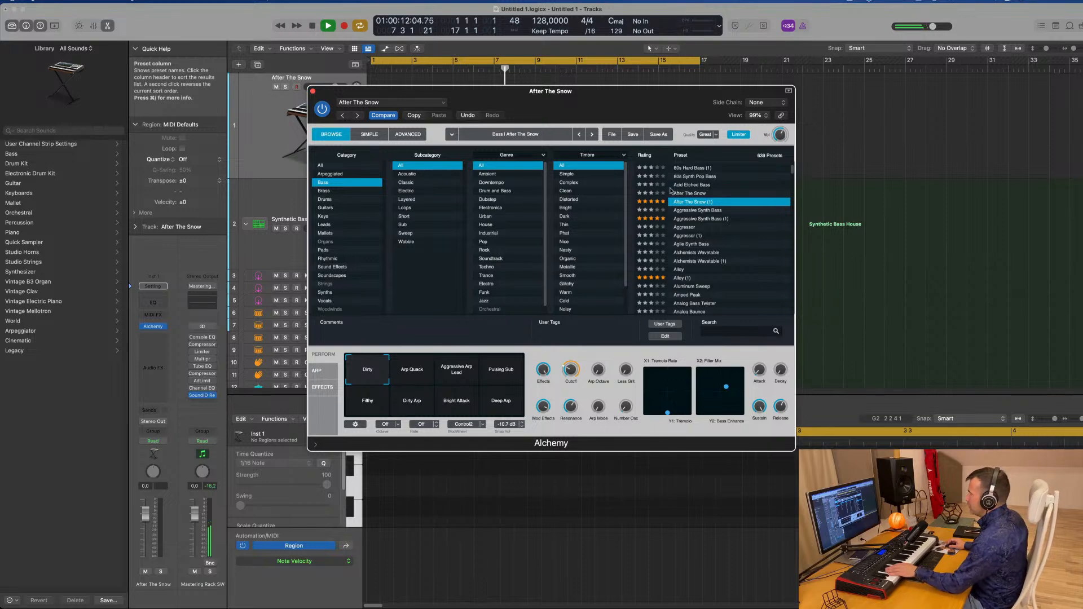
{"action": "left_click_drag", "start_coordinate": [570, 100], "coordinate": [642, 128]}
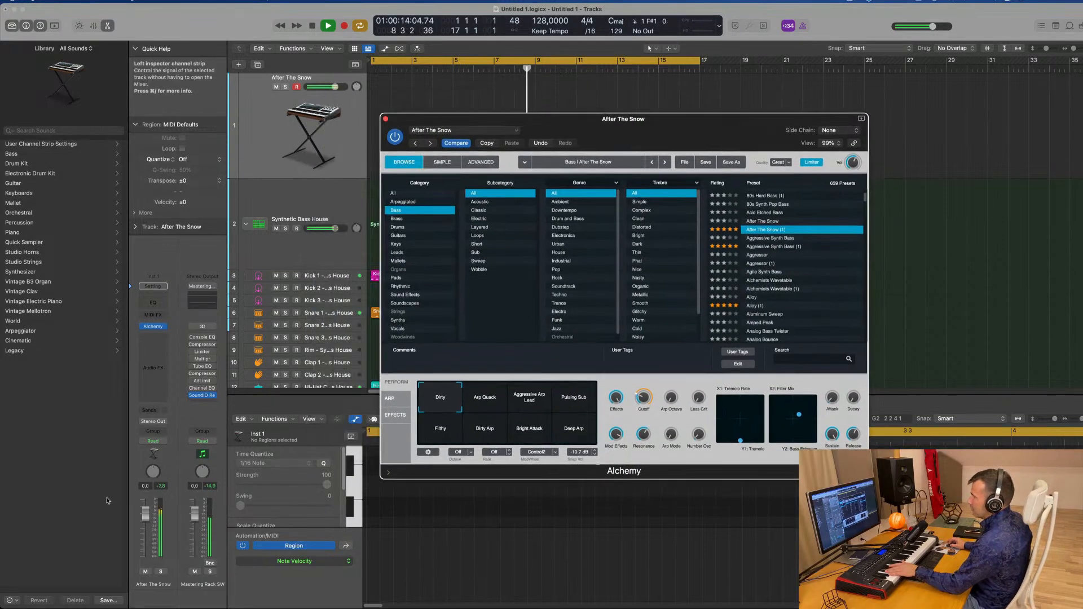
{"action": "left_click_drag", "start_coordinate": [146, 517], "coordinate": [146, 531]}
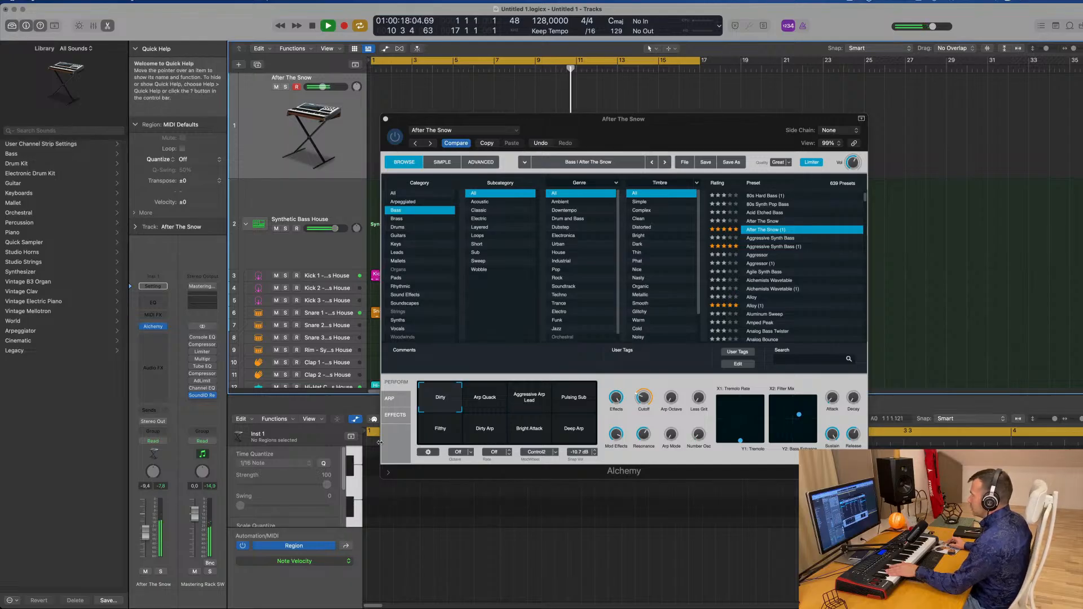
Audition the preset's Transform pad snapshots, ending on Pulsing Sub
{"action": "left_click", "coordinate": [480, 406]}
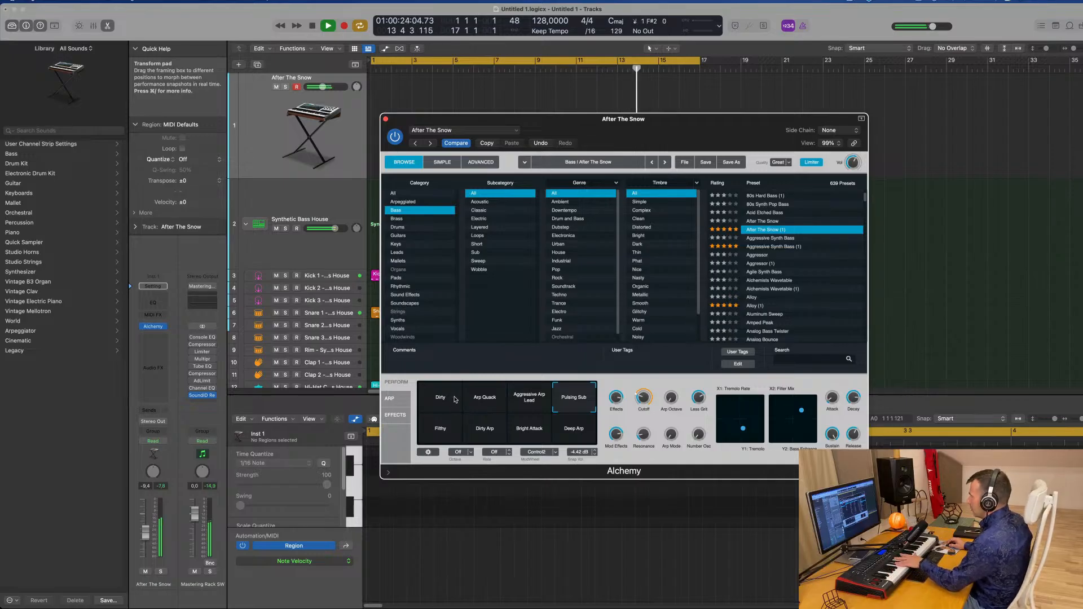
{"action": "left_click", "coordinate": [487, 433]}
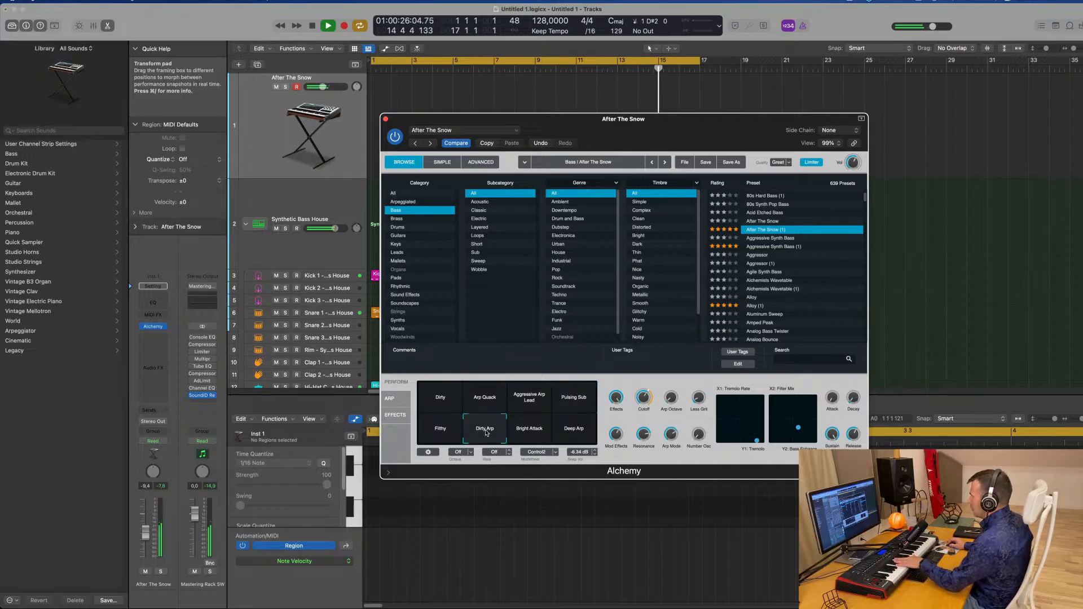
{"action": "left_click", "coordinate": [521, 434]}
{"action": "left_click", "coordinate": [588, 401]}
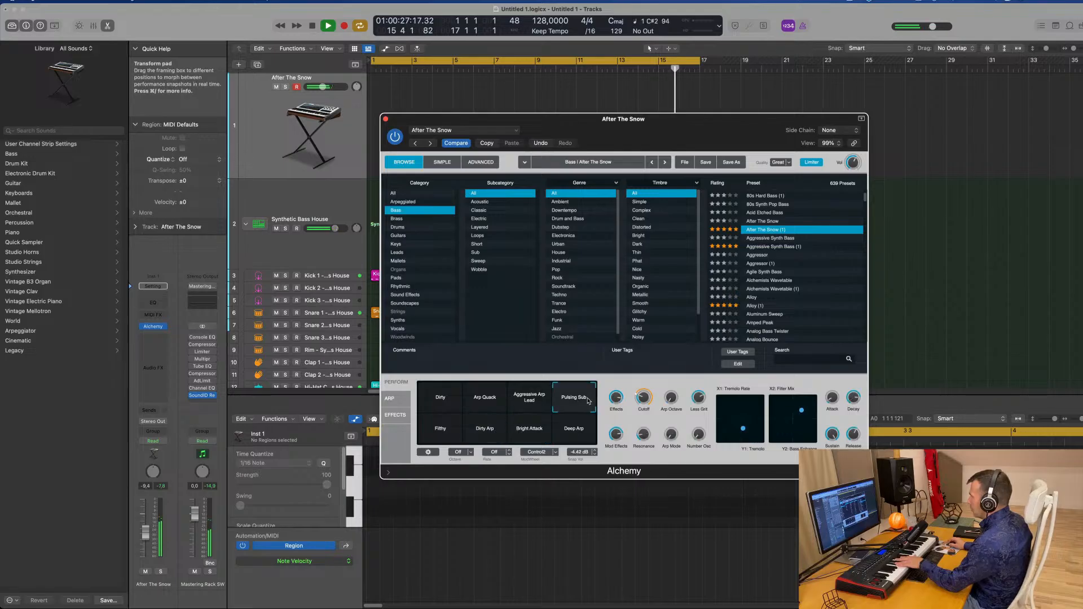
{"action": "left_click", "coordinate": [578, 434]}
{"action": "left_click", "coordinate": [577, 406]}
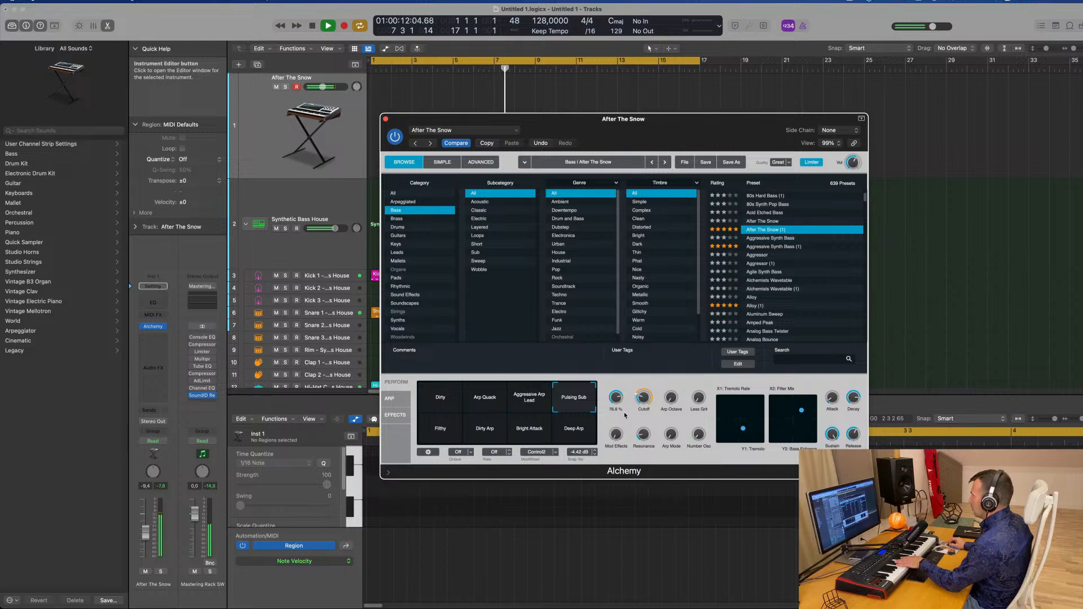
Load the Alloy (1) bass preset and adjust the channel volume fader
{"action": "left_click", "coordinate": [757, 247]}
{"action": "left_click", "coordinate": [755, 306]}
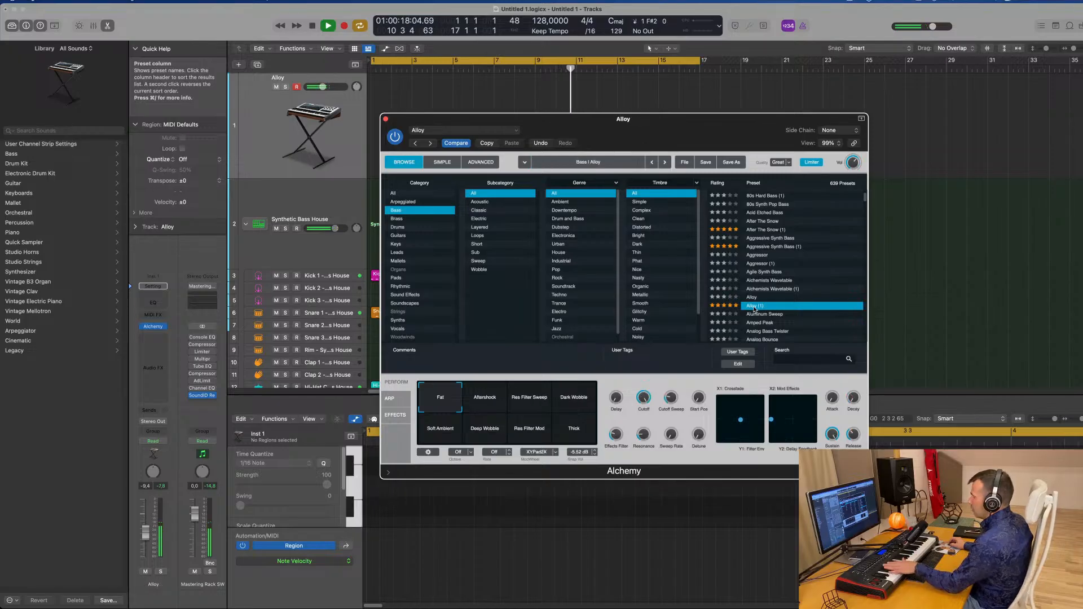
{"action": "scroll", "coordinate": [769, 299], "scroll_direction": "down", "scroll_amount": 2}
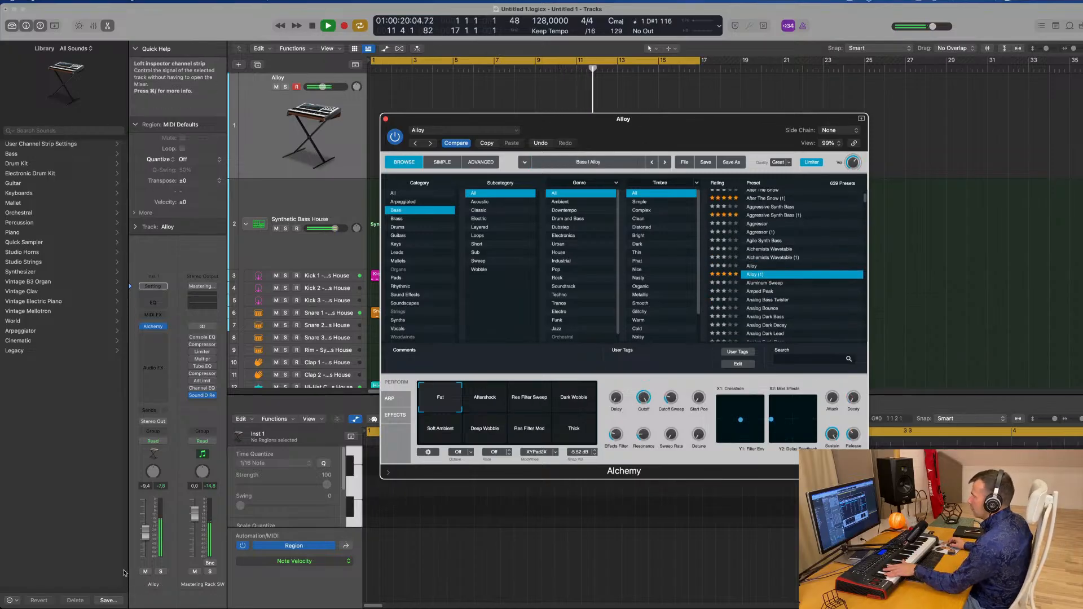
{"action": "left_click", "coordinate": [146, 528]}
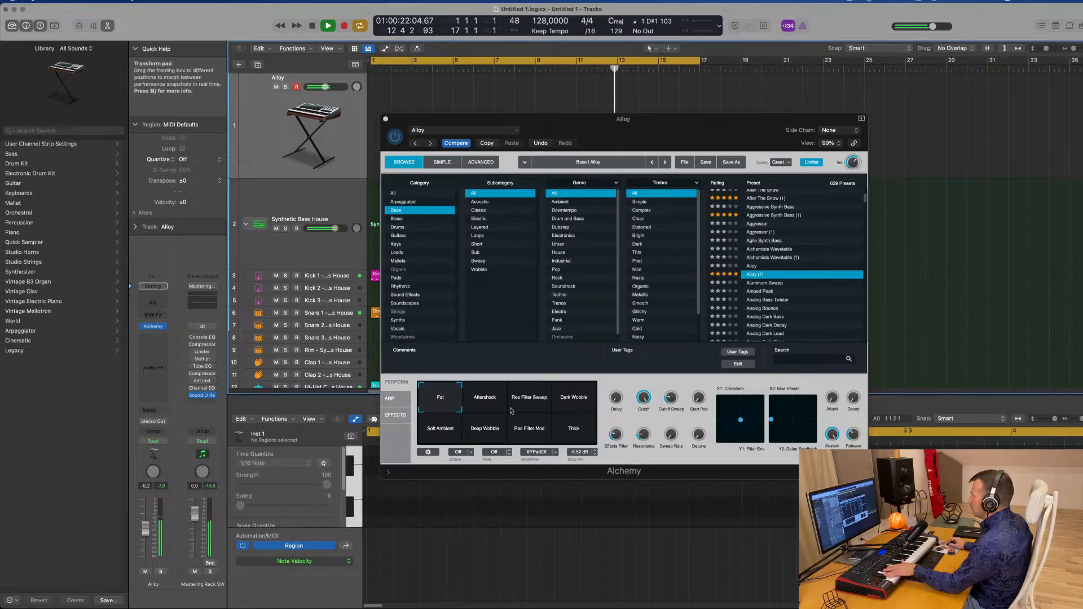
Audition the Alloy (1) Transform pad snapshots, ending on Soft Ambient
{"action": "left_click", "coordinate": [532, 401]}
{"action": "left_click", "coordinate": [492, 403]}
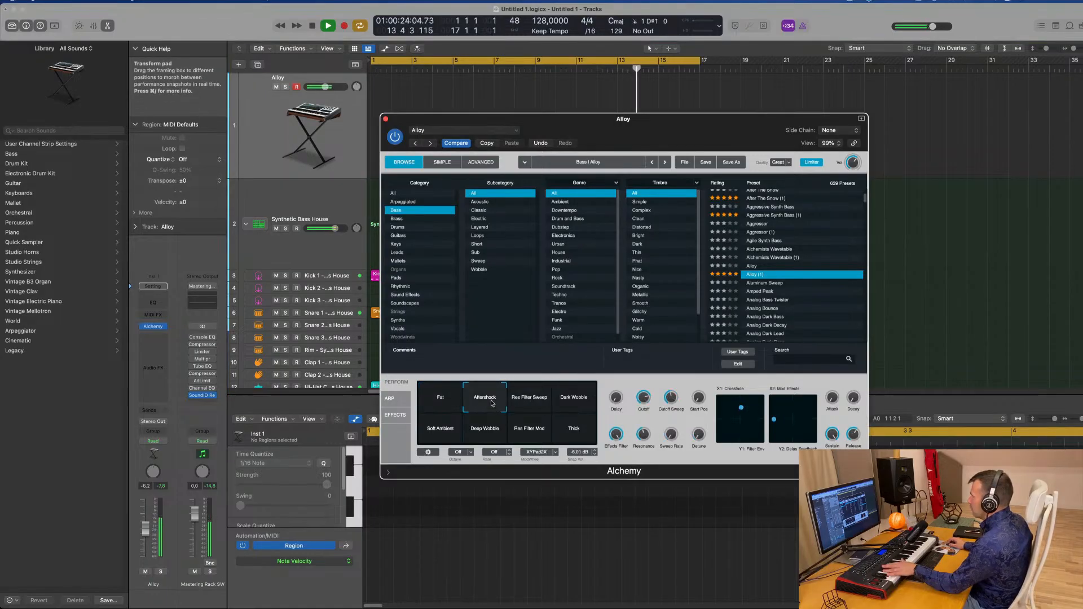
{"action": "left_click", "coordinate": [447, 431]}
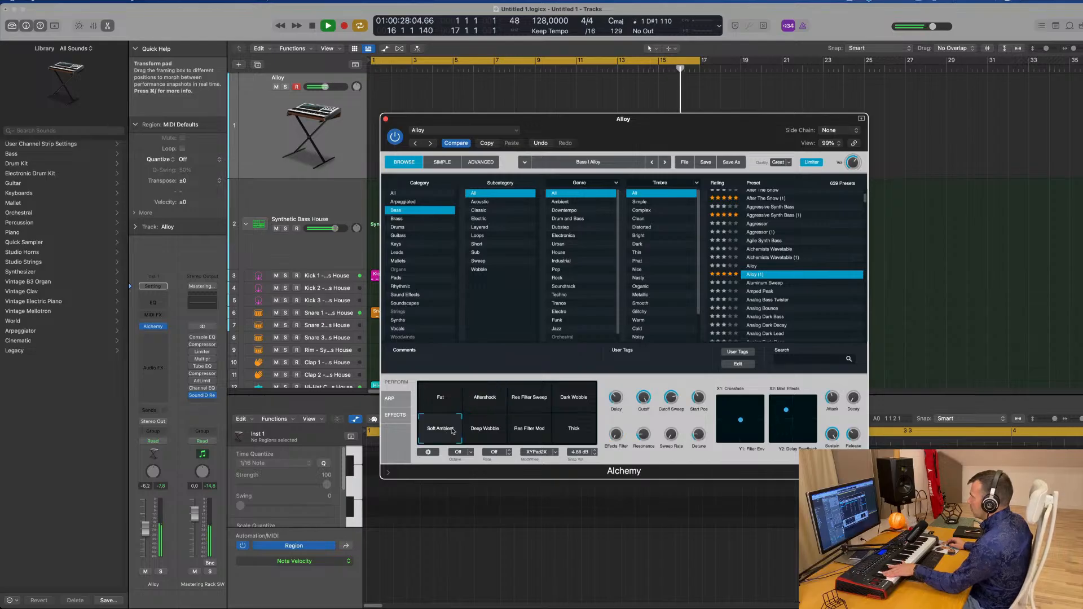
{"action": "left_click", "coordinate": [484, 433]}
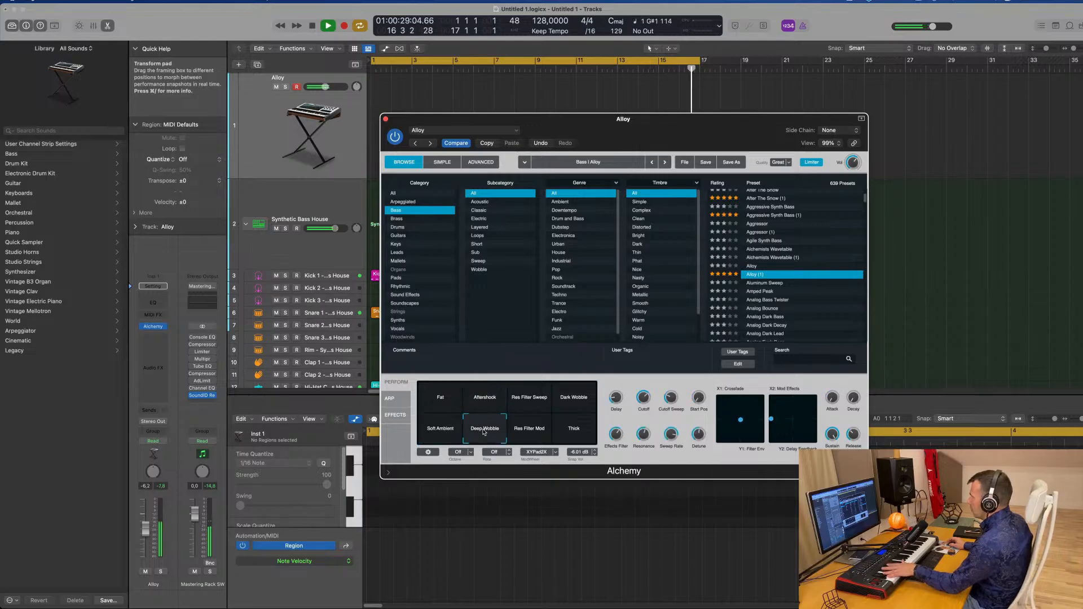
{"action": "left_click", "coordinate": [530, 432]}
{"action": "left_click", "coordinate": [569, 433]}
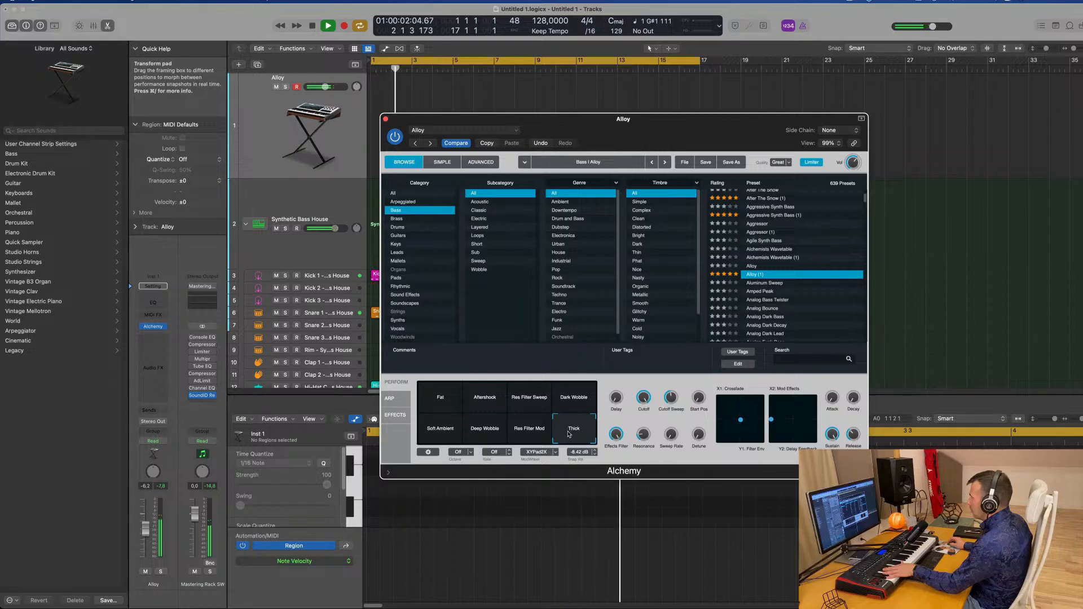
{"action": "left_click", "coordinate": [452, 432]}
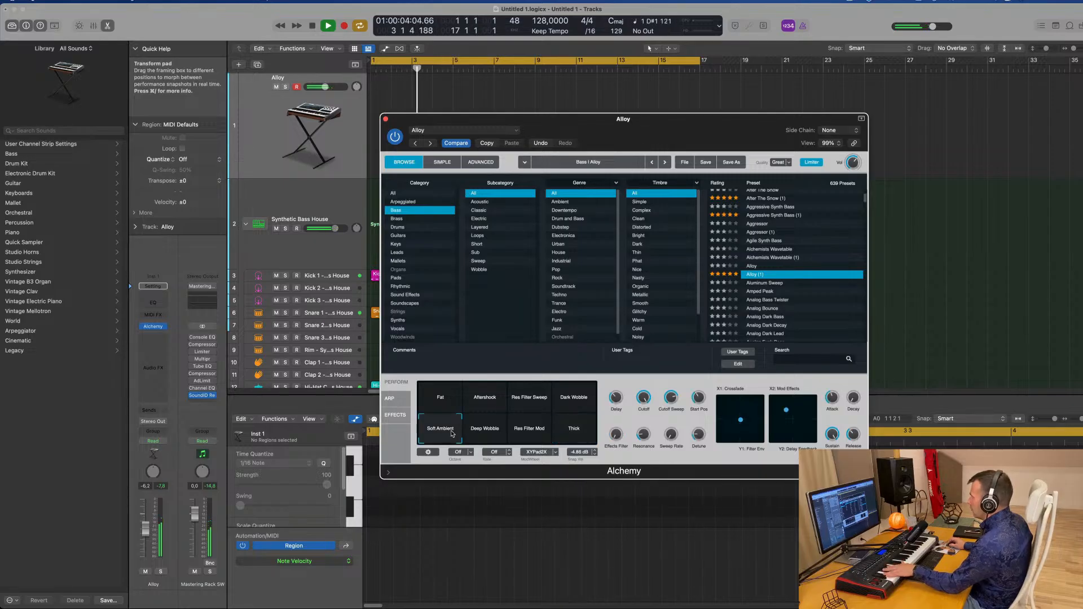
Turn the Delay performance knob down to 0.0 %
{"action": "mouse_move", "coordinate": [619, 399]}
{"action": "left_click_drag", "start_coordinate": [620, 425], "coordinate": [619, 455]}
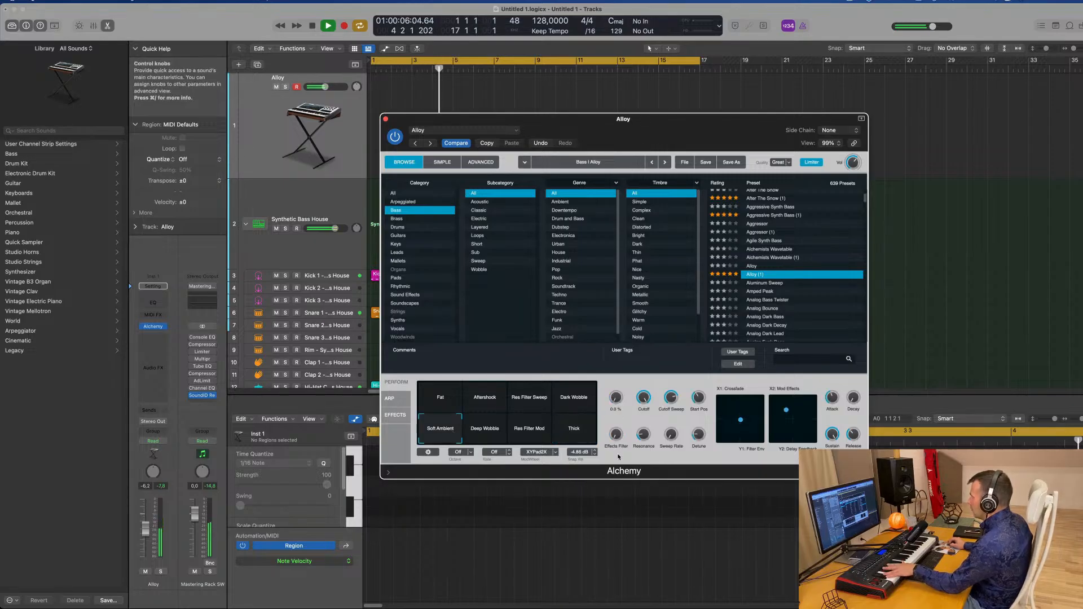
{"action": "mouse_move", "coordinate": [694, 400]}
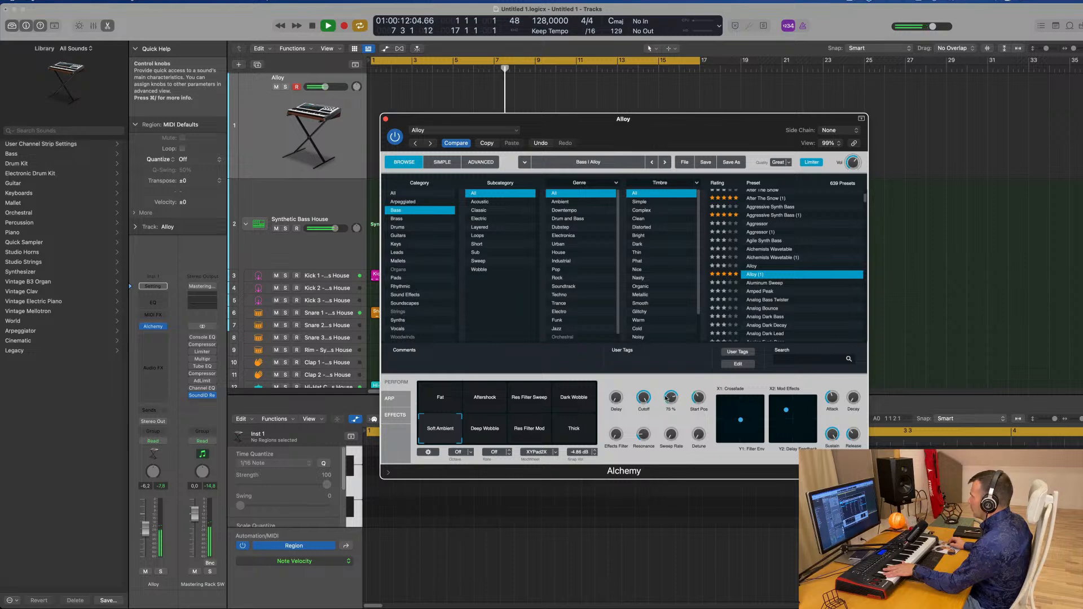
Open the Alchemy effects page and toggle the Band Reject effect off and back on
{"action": "left_click", "coordinate": [394, 415]}
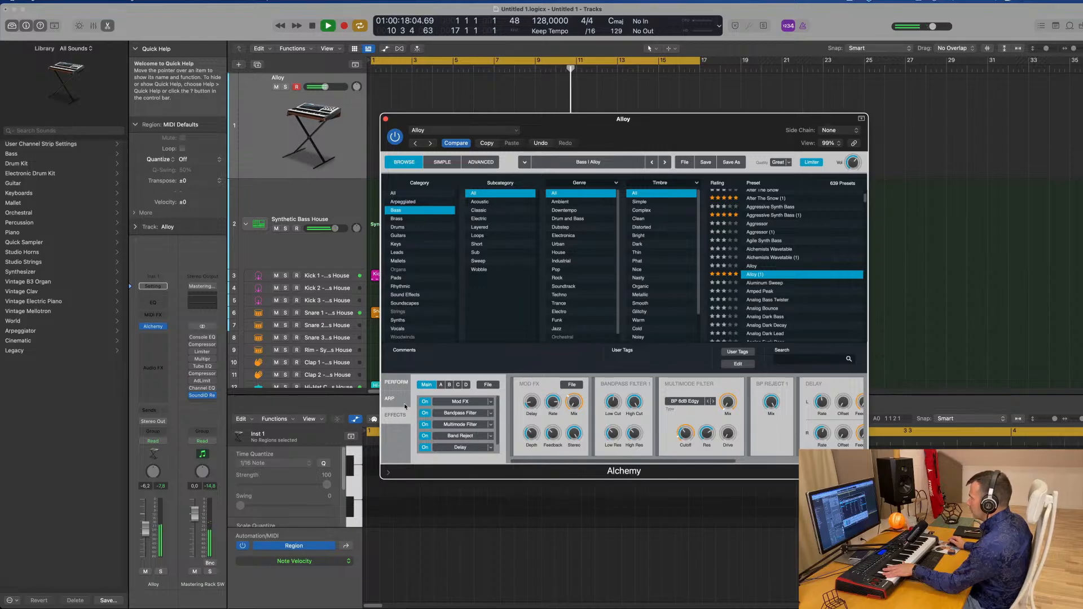
{"action": "left_click", "coordinate": [426, 437]}
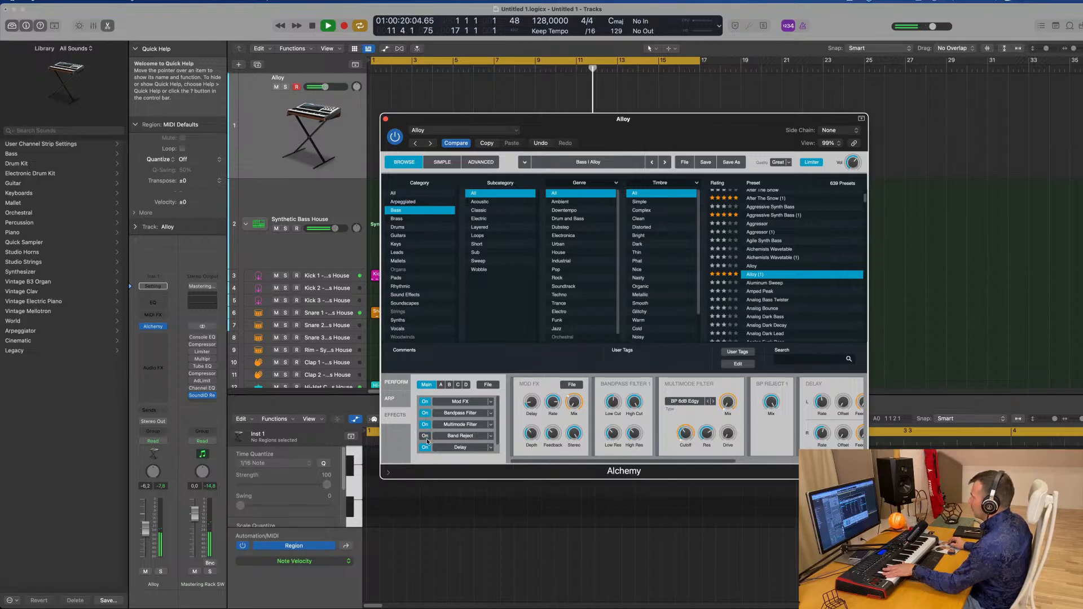
{"action": "left_click", "coordinate": [427, 438]}
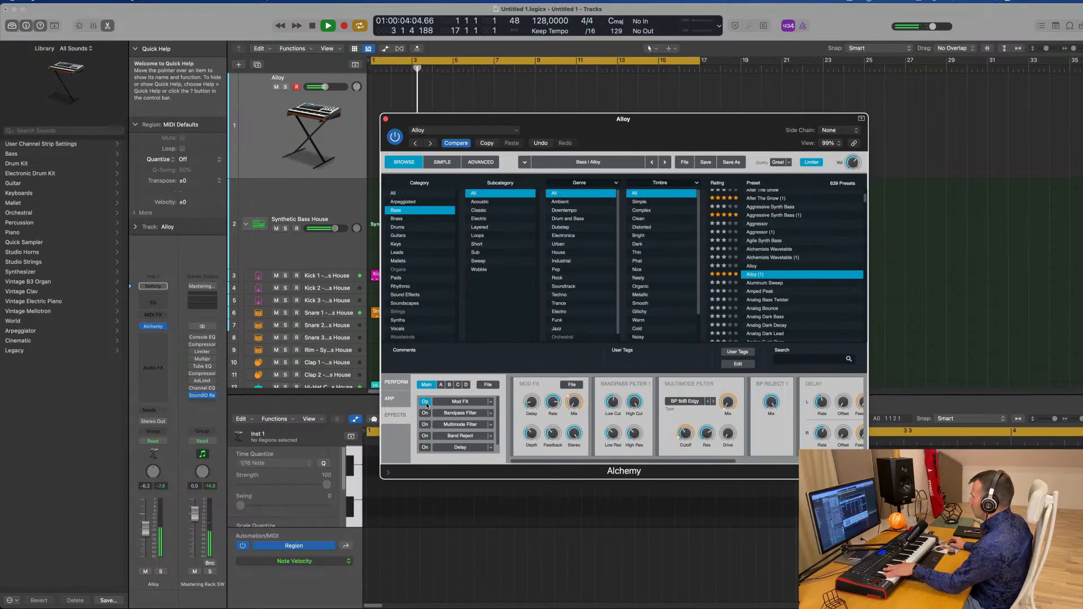
Audition bass presets from Analog Bass Twister through Analog Dark Bass, settling on Analog Dark Decay
{"action": "scroll", "coordinate": [790, 258], "scroll_direction": "down", "scroll_amount": 3}
{"action": "left_click", "coordinate": [781, 264]}
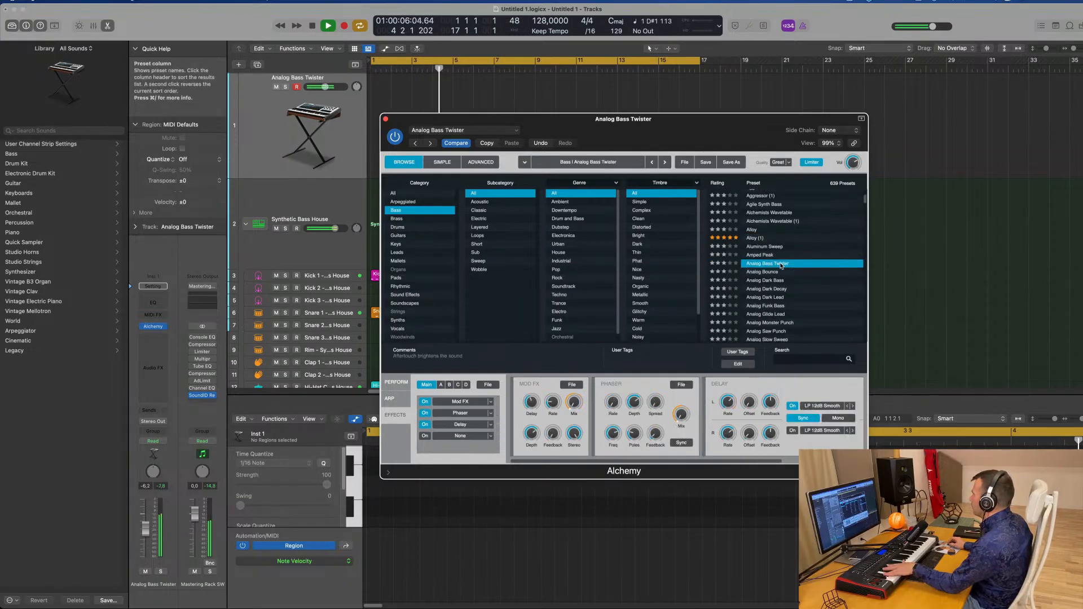
{"action": "key", "text": "Down"}
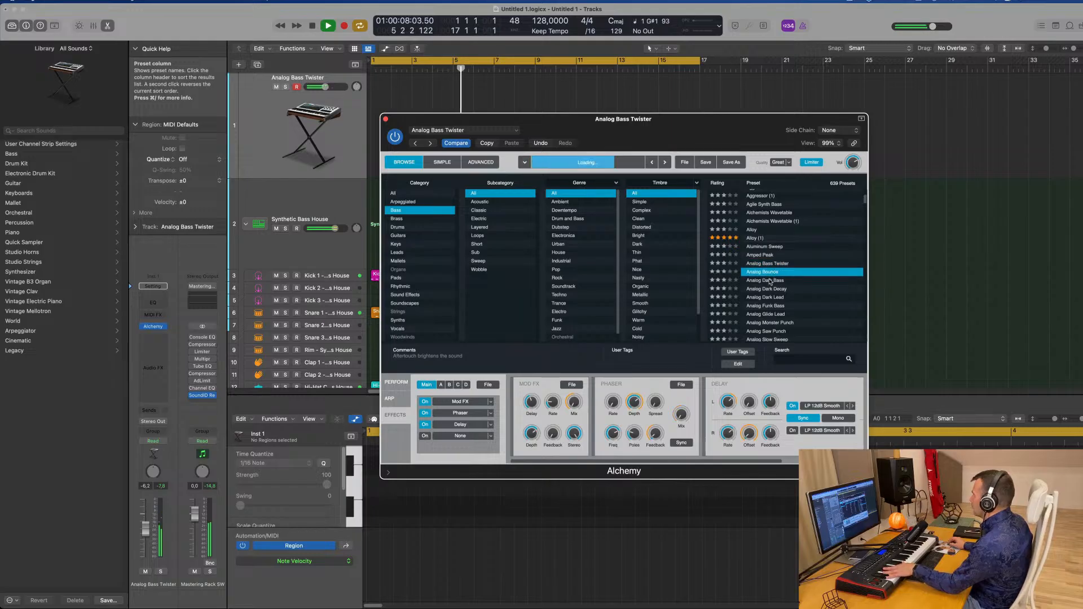
{"action": "left_click", "coordinate": [771, 281]}
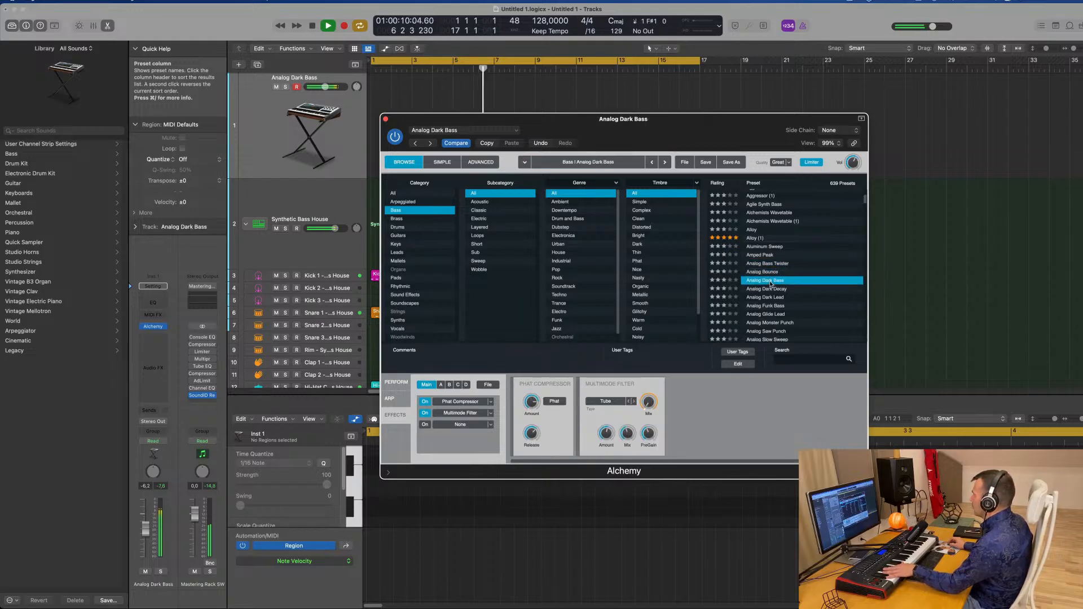
{"action": "left_click", "coordinate": [770, 289]}
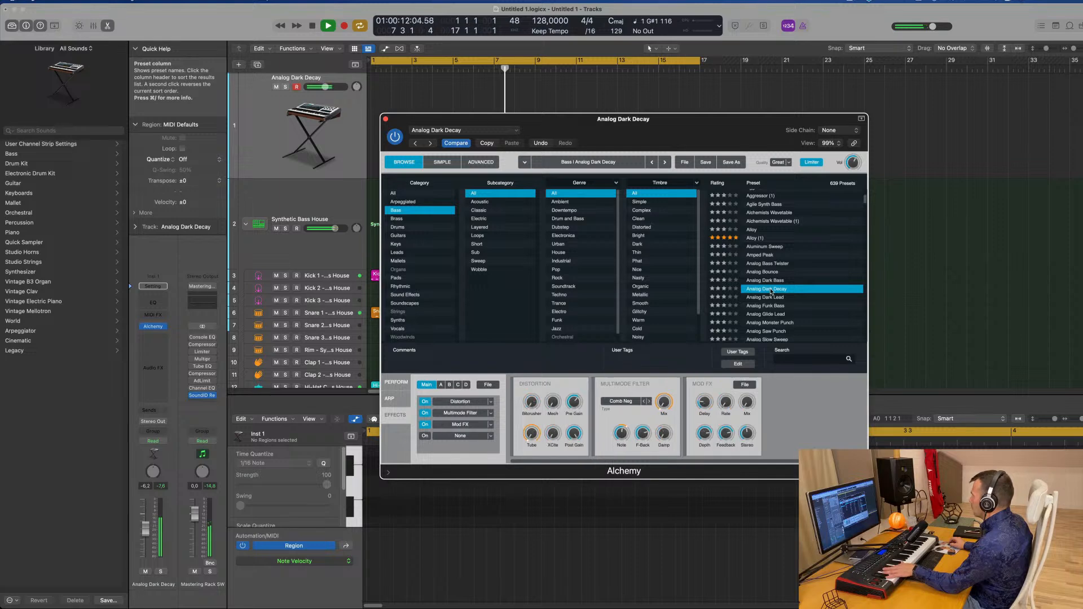
Return to the performance page and select the Comb 1 Transform snapshot
{"action": "left_click_drag", "start_coordinate": [673, 120], "coordinate": [707, 109]}
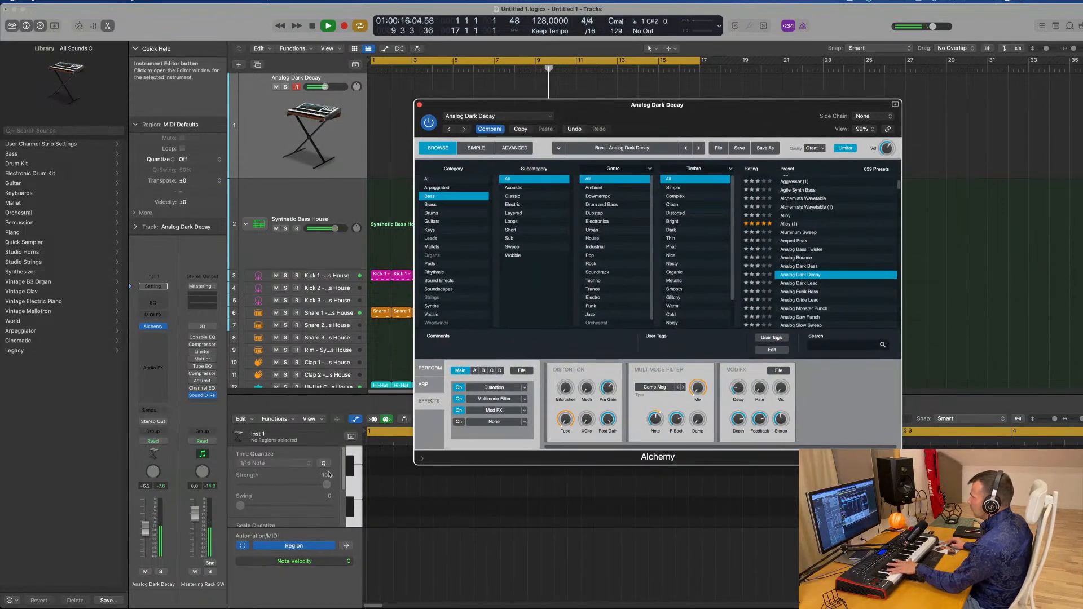
{"action": "left_click", "coordinate": [430, 368]}
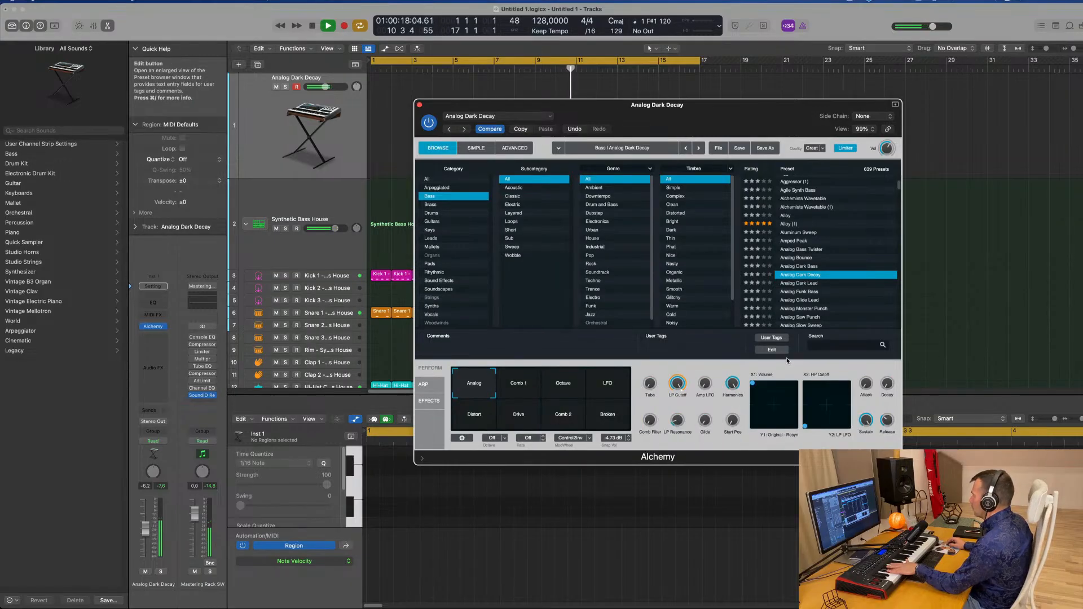
{"action": "left_click", "coordinate": [524, 390]}
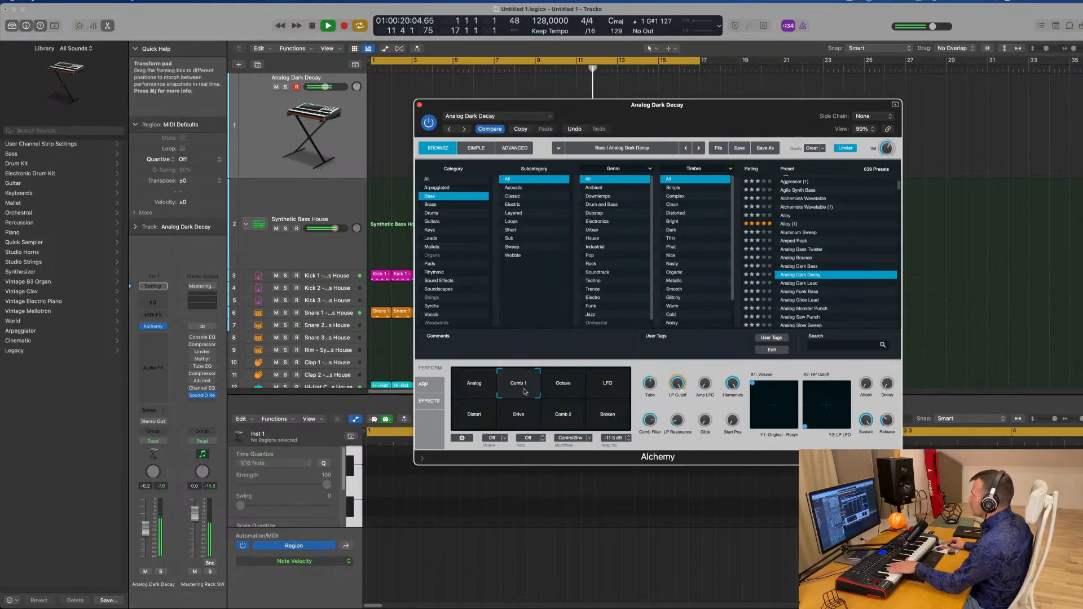
Audition the Analog Dark Decay performance snapshots one by one, ending on the Analog snapshot
{"action": "left_click", "coordinate": [566, 389]}
{"action": "left_click", "coordinate": [606, 388]}
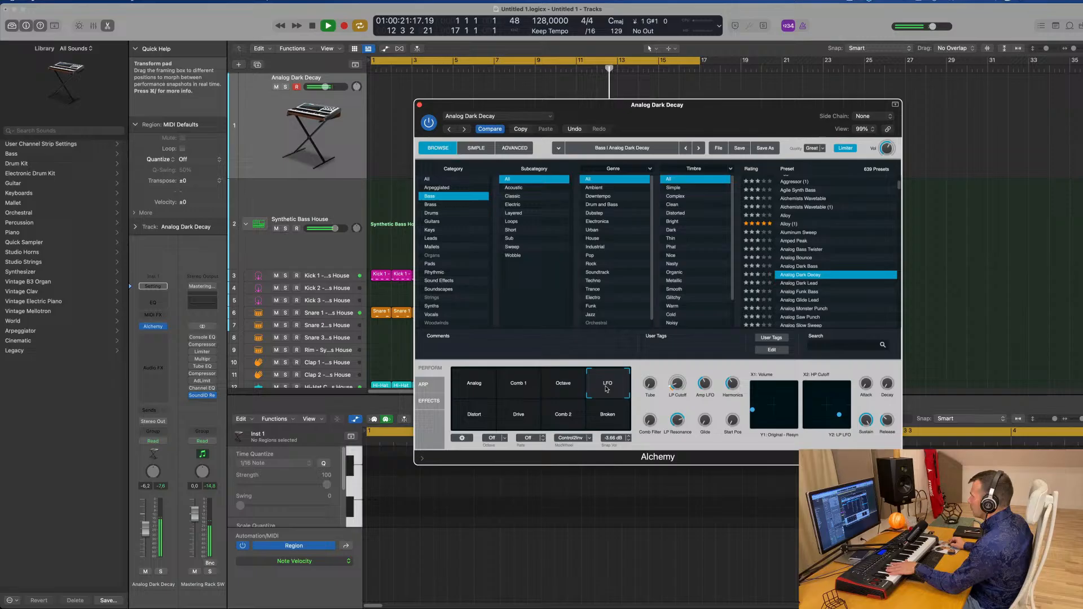
{"action": "left_click", "coordinate": [476, 392]}
{"action": "left_click", "coordinate": [474, 423]}
{"action": "left_click", "coordinate": [517, 421]}
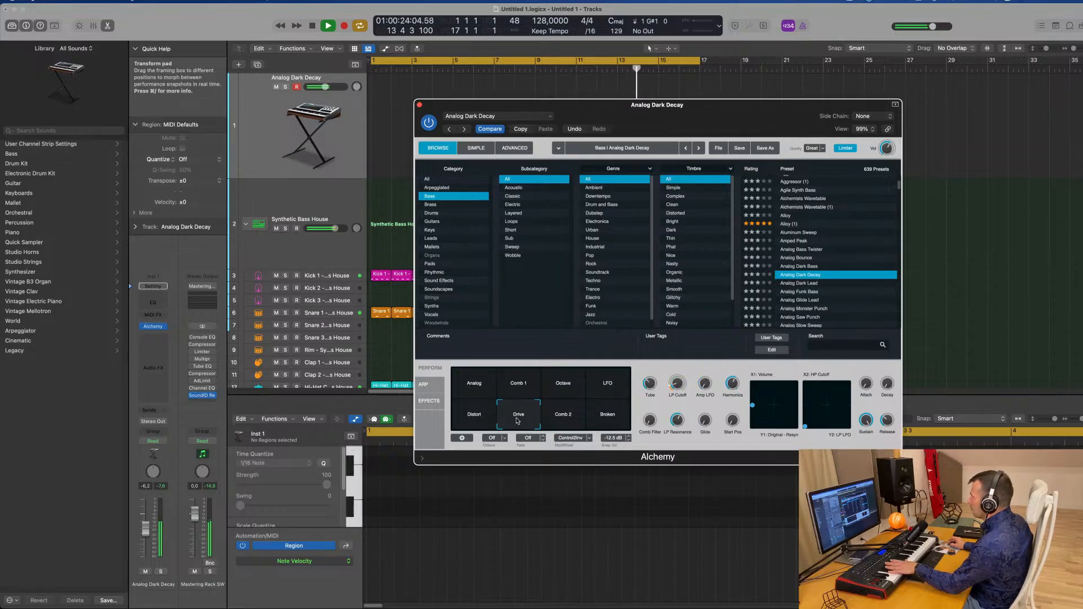
{"action": "left_click", "coordinate": [584, 421]}
{"action": "left_click", "coordinate": [613, 421]}
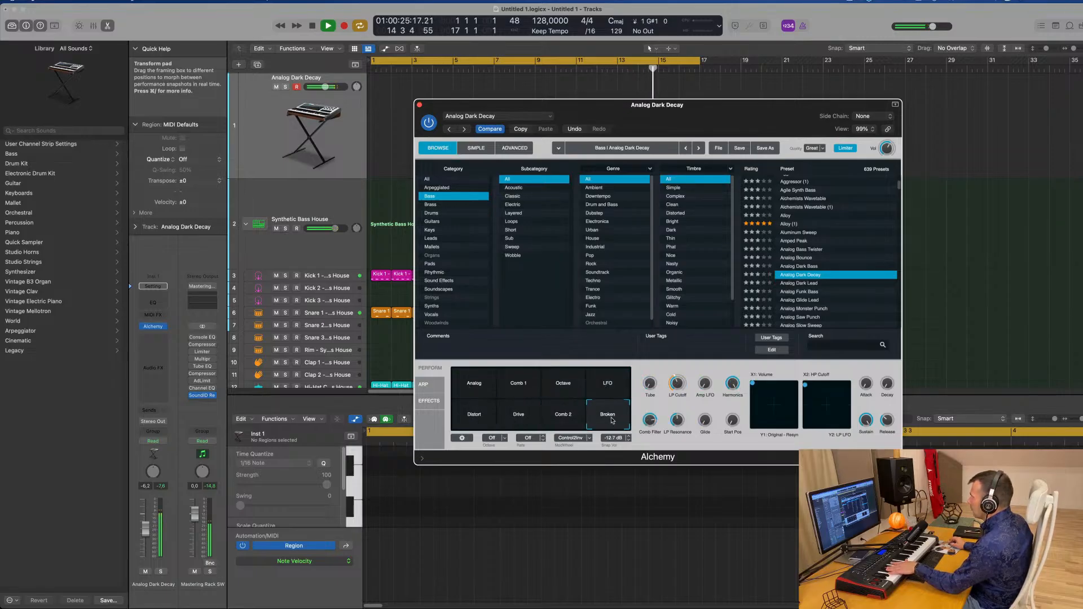
{"action": "left_click", "coordinate": [474, 385]}
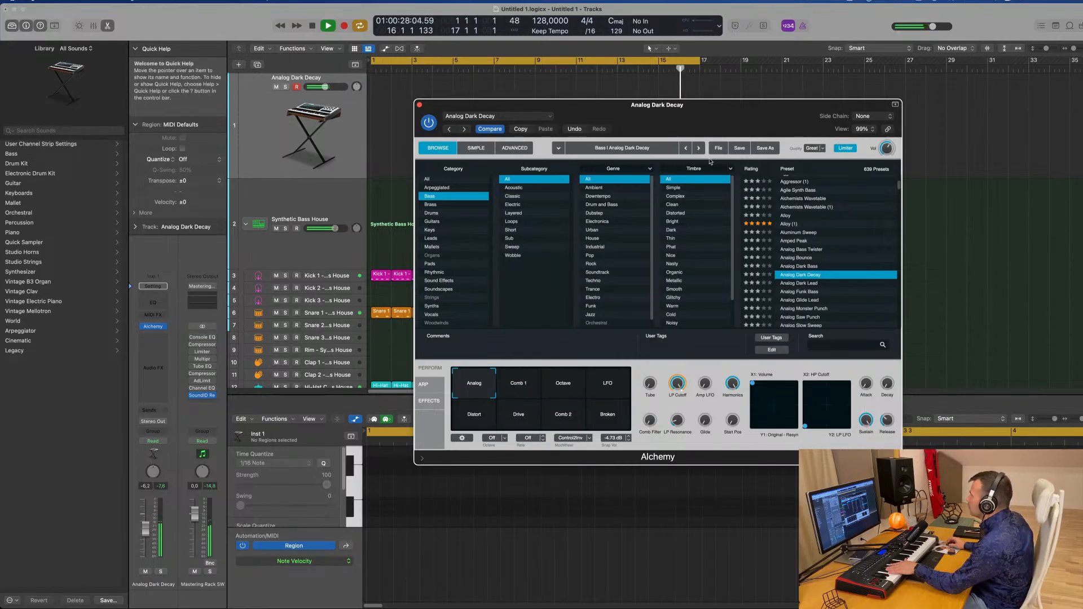
Open the advanced page and raise the volume envelope's decay
{"action": "left_click", "coordinate": [512, 149]}
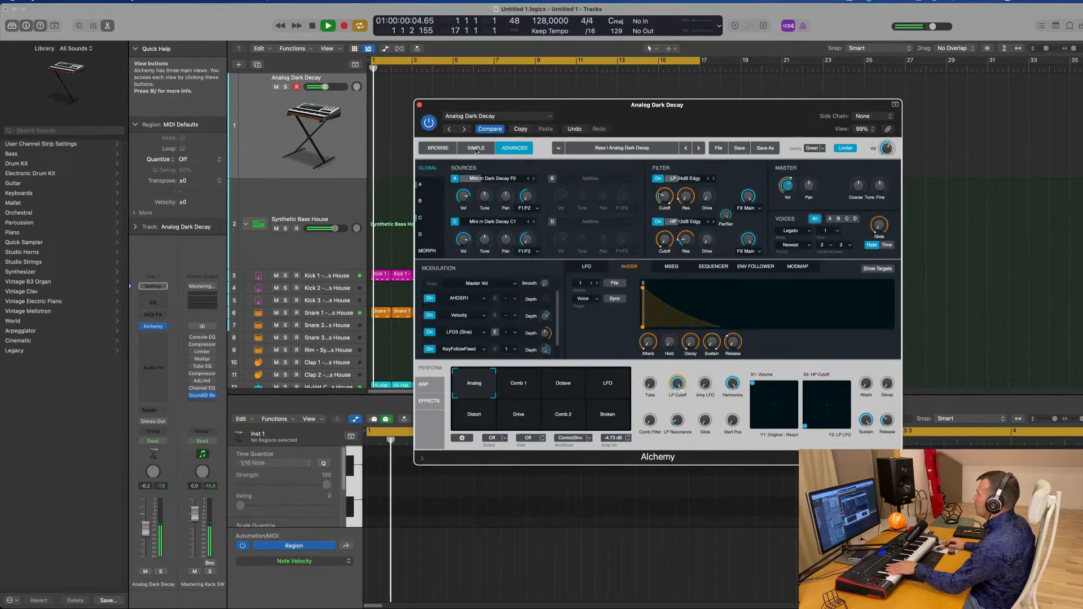
{"action": "left_click_drag", "start_coordinate": [690, 342], "coordinate": [740, 319]}
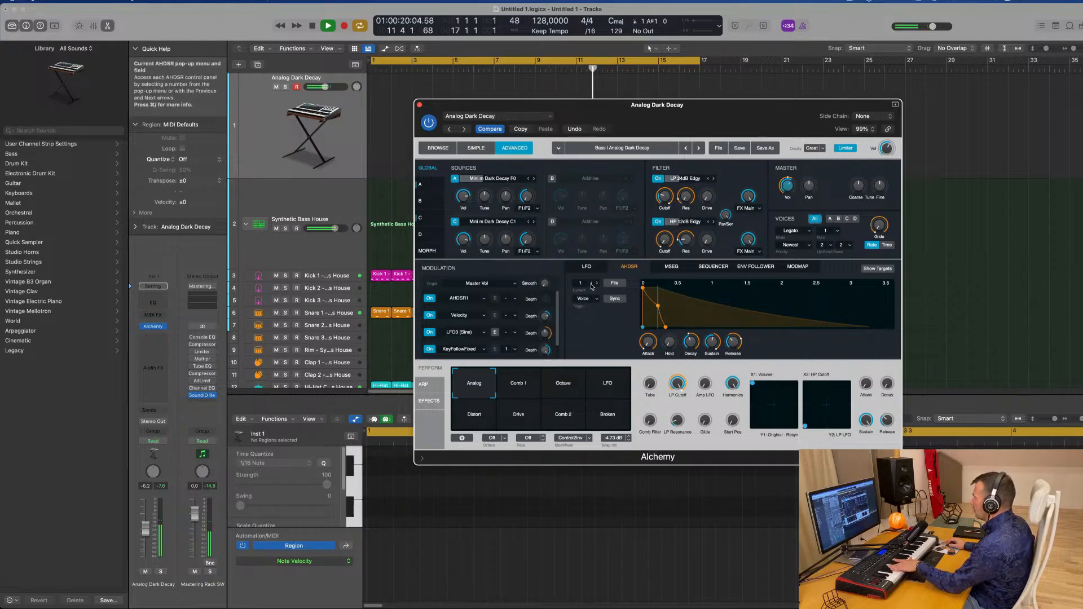
Turn on tempo sync for the AHDSR envelope and drag its decay points further along the timeline
{"action": "left_click", "coordinate": [617, 303]}
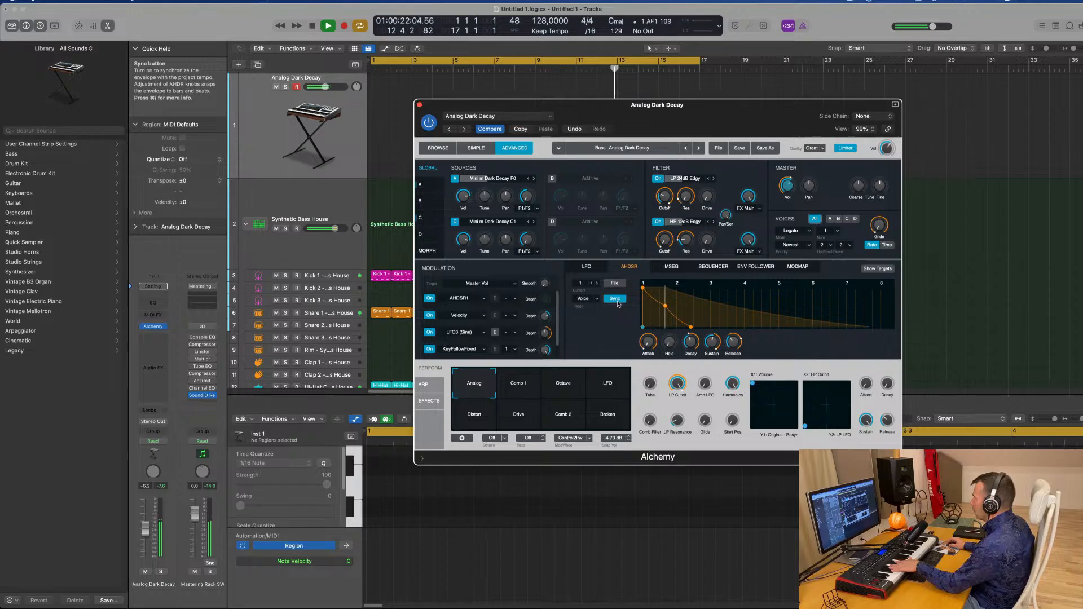
{"action": "left_click_drag", "start_coordinate": [666, 306], "coordinate": [700, 302]}
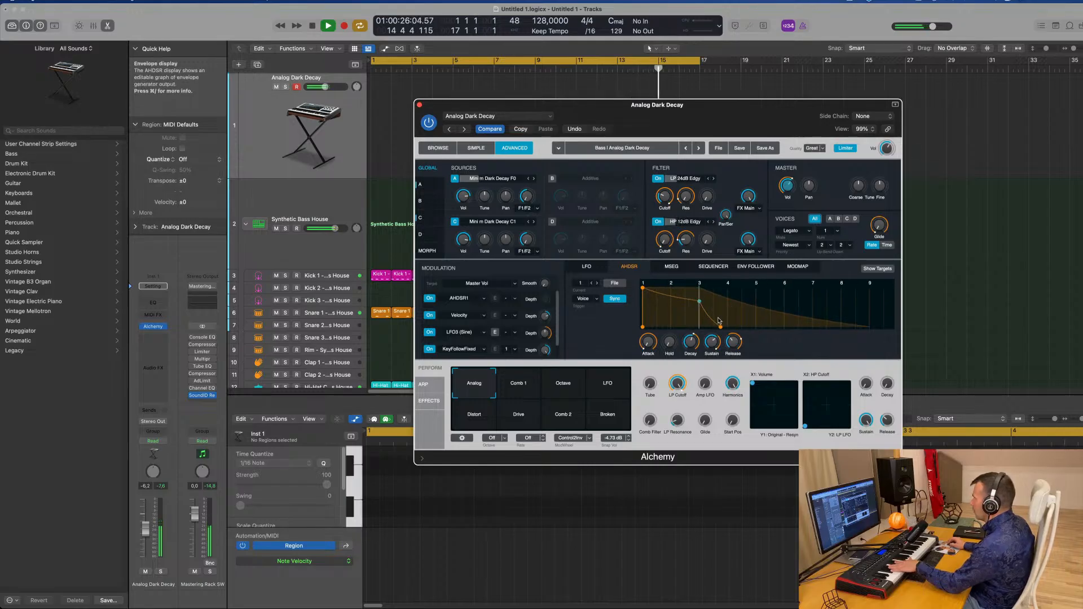
{"action": "left_click_drag", "start_coordinate": [700, 301], "coordinate": [789, 304]}
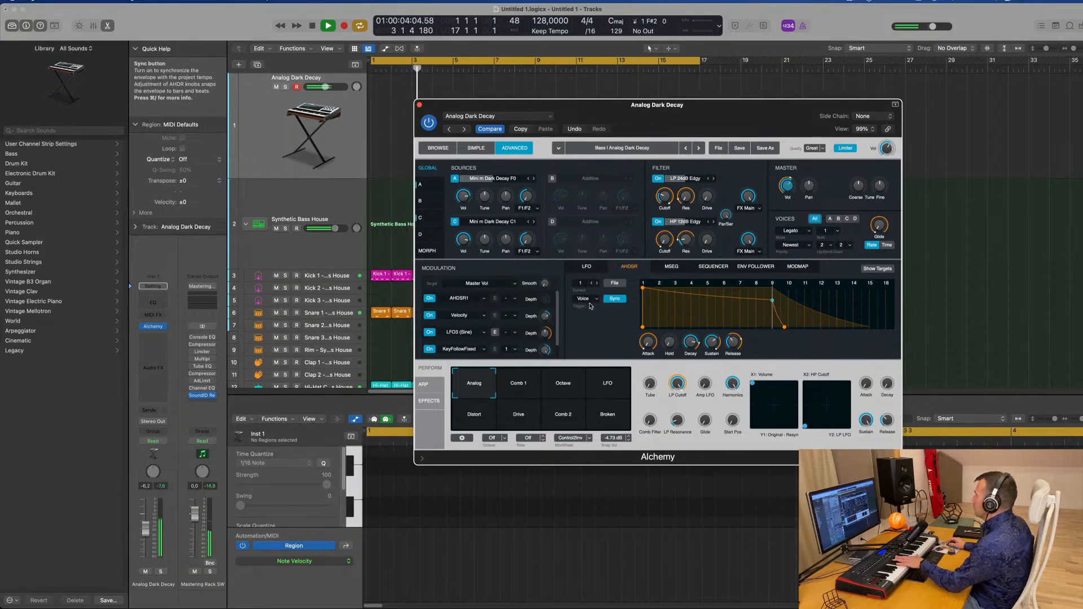
Browse the Sequencer, MSEG, Env Follower and ModMap modulation pages, returning to AHDSR
{"action": "left_click", "coordinate": [713, 267]}
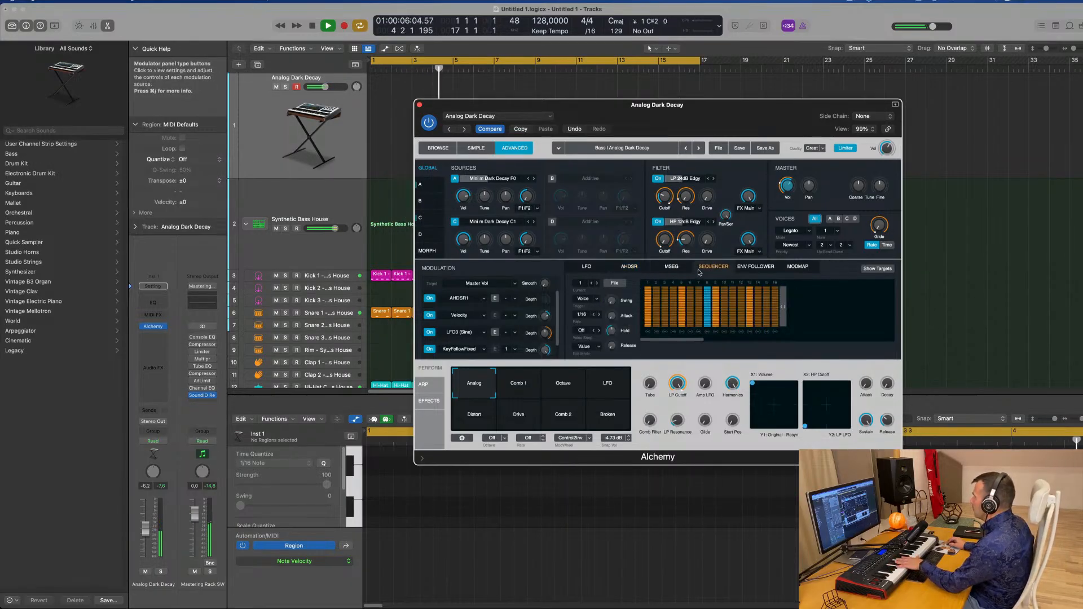
{"action": "left_click", "coordinate": [671, 266]}
{"action": "left_click", "coordinate": [759, 269]}
{"action": "left_click", "coordinate": [795, 267]}
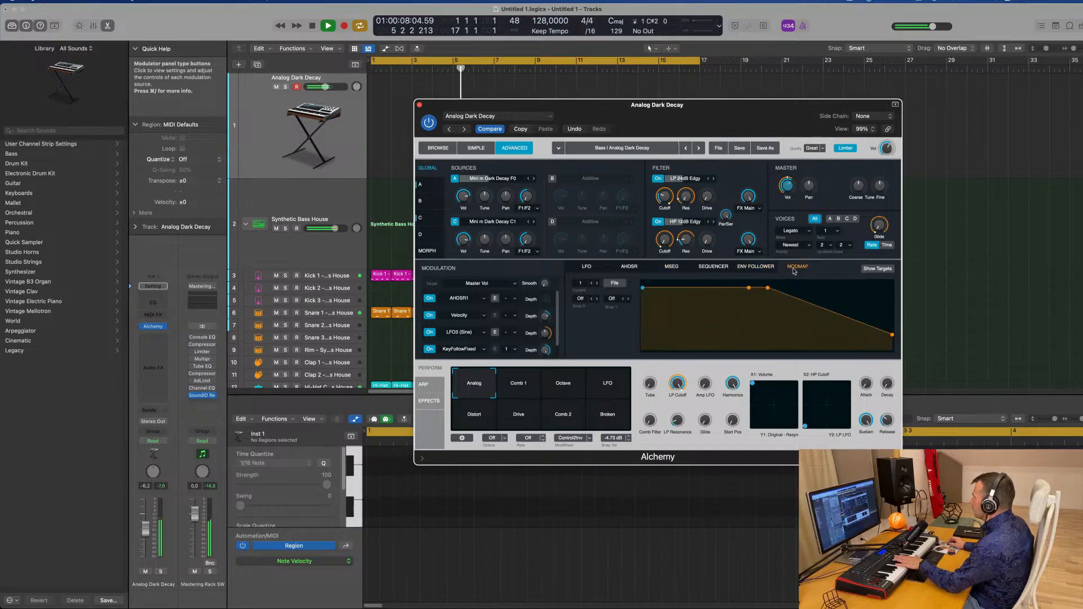
{"action": "left_click", "coordinate": [756, 267]}
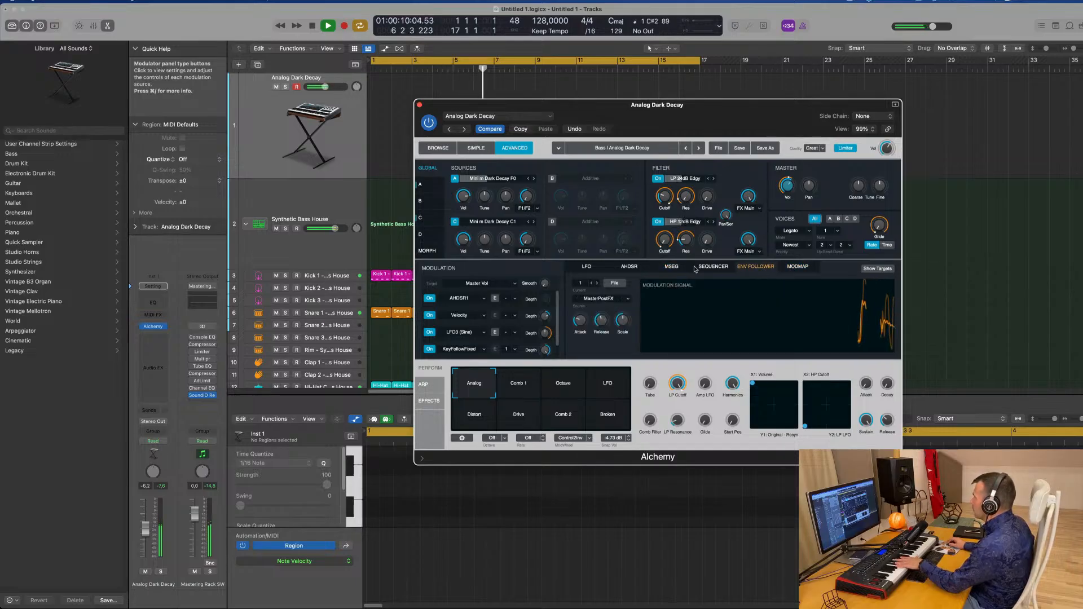
{"action": "left_click", "coordinate": [630, 267]}
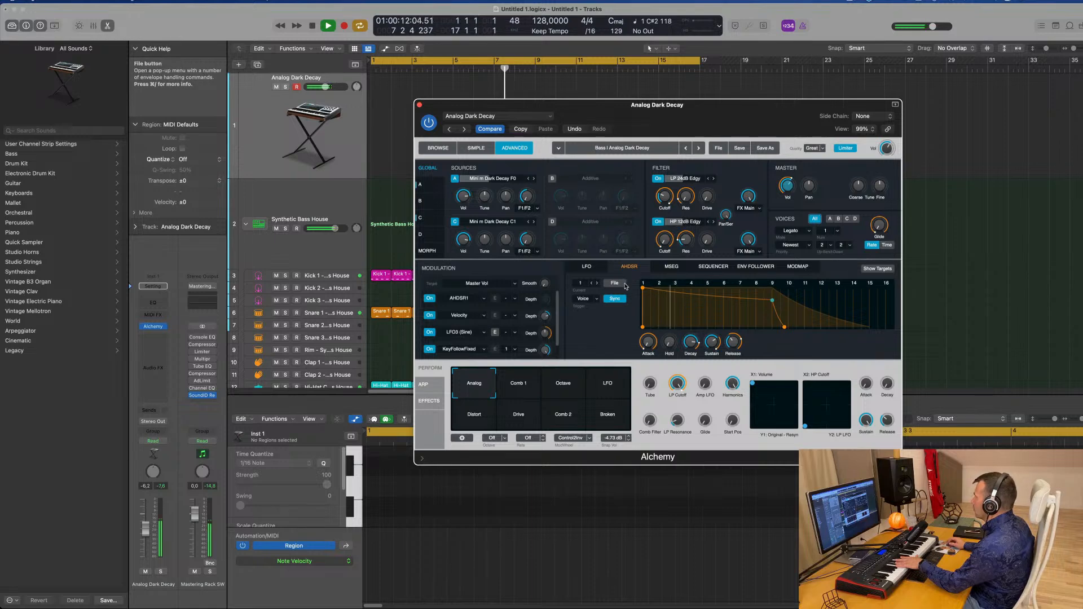
Reshape the AHDSR envelope into a long held sustain and adjust the second XY pad
{"action": "left_click_drag", "start_coordinate": [772, 300], "coordinate": [774, 286]}
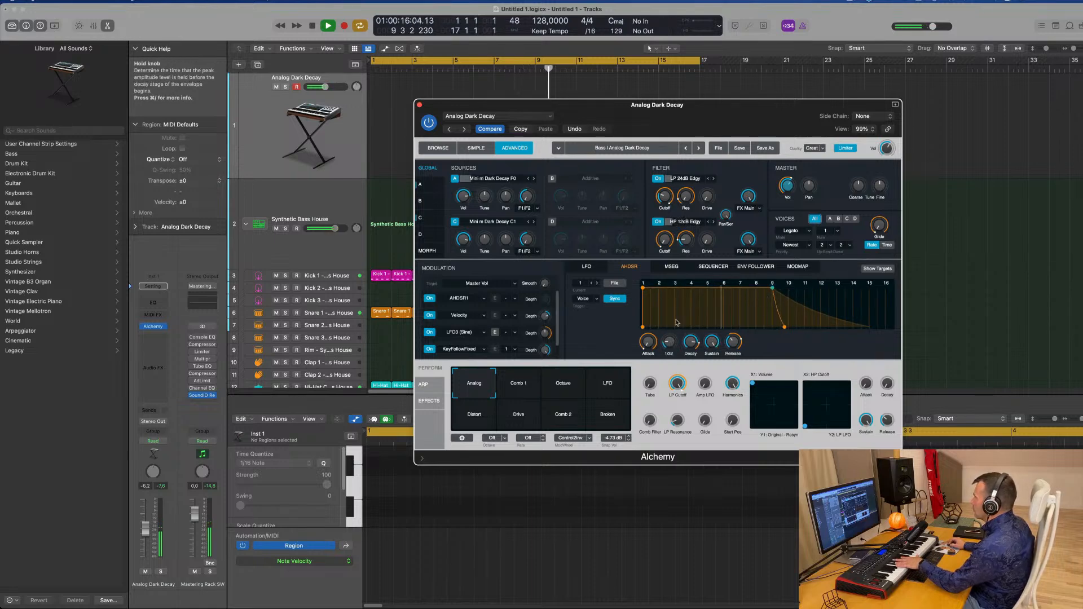
{"action": "mouse_move", "coordinate": [677, 323]}
{"action": "left_mouse_down"}
{"action": "mouse_move", "coordinate": [674, 332]}
{"action": "mouse_move", "coordinate": [677, 322]}
{"action": "left_mouse_up"}
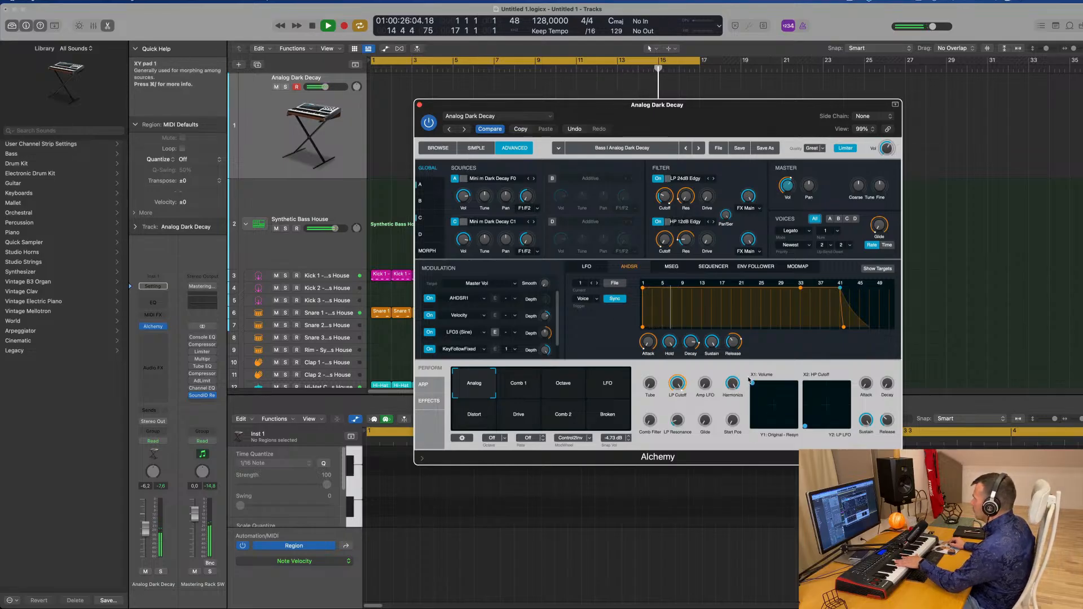
{"action": "left_click_drag", "start_coordinate": [805, 427], "coordinate": [820, 419]}
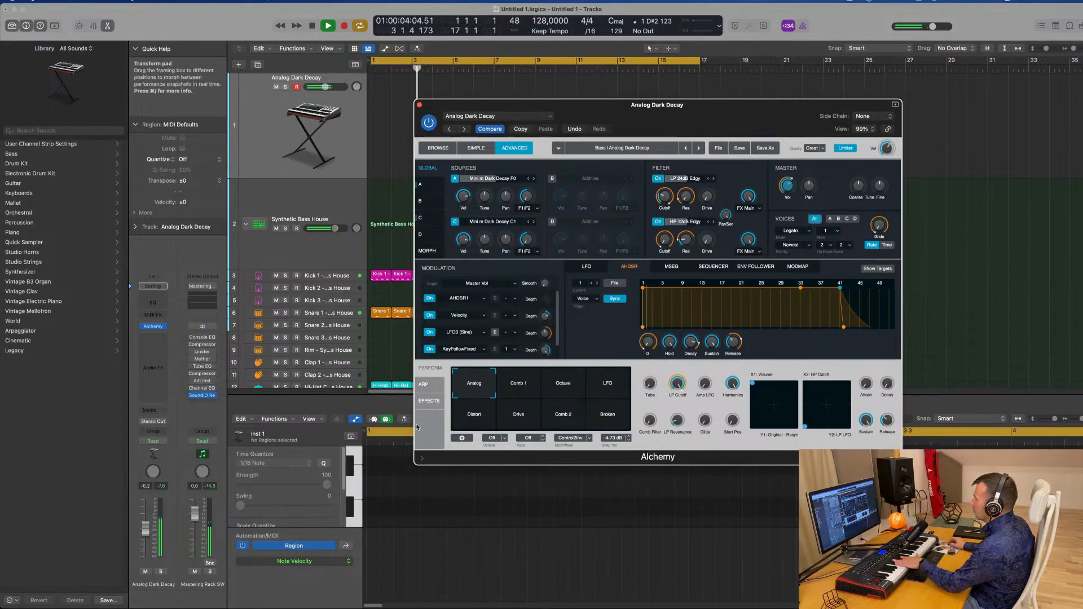
Return to the preset browser and audition bass presets from Analog Sub Sonic through Bass And Lead, settling on Bass And Lead
{"action": "left_click_drag", "start_coordinate": [145, 525], "coordinate": [148, 522]}
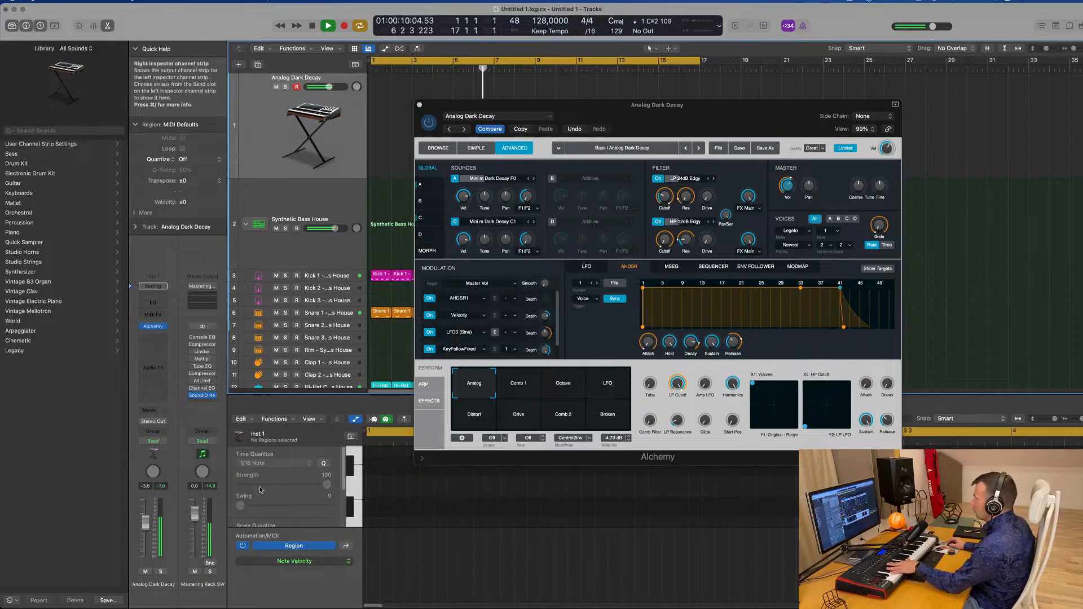
{"action": "left_click", "coordinate": [438, 148]}
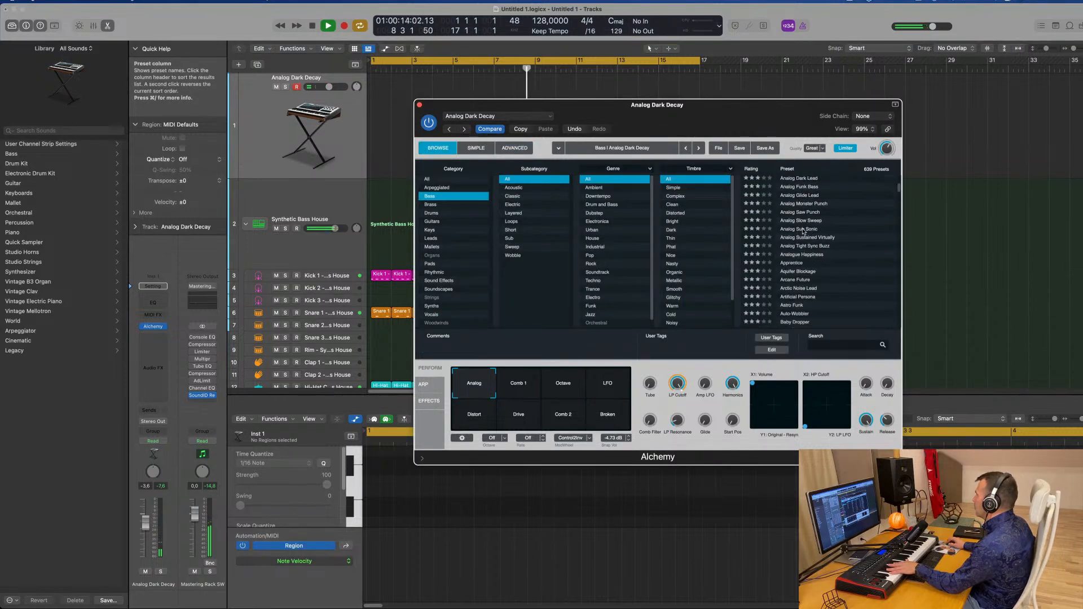
{"action": "left_click", "coordinate": [804, 230]}
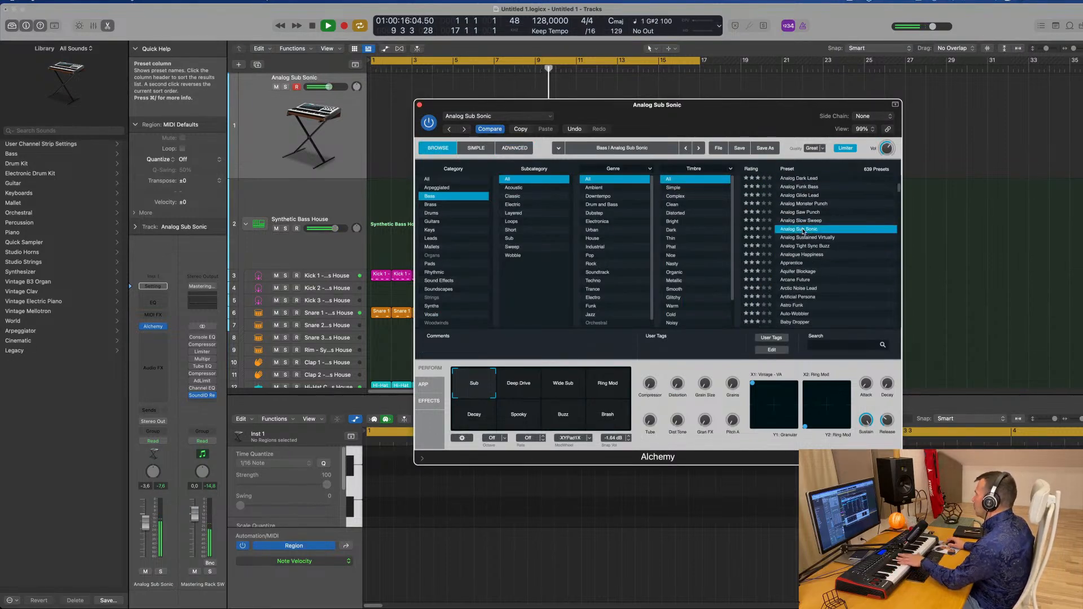
{"action": "left_click", "coordinate": [800, 255]}
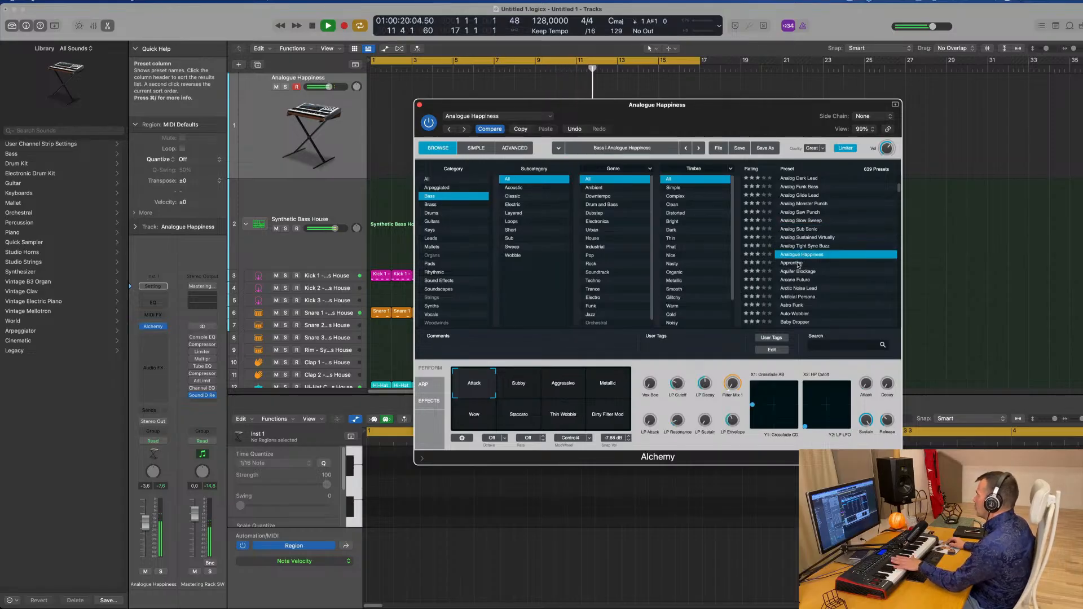
{"action": "left_click", "coordinate": [800, 264]}
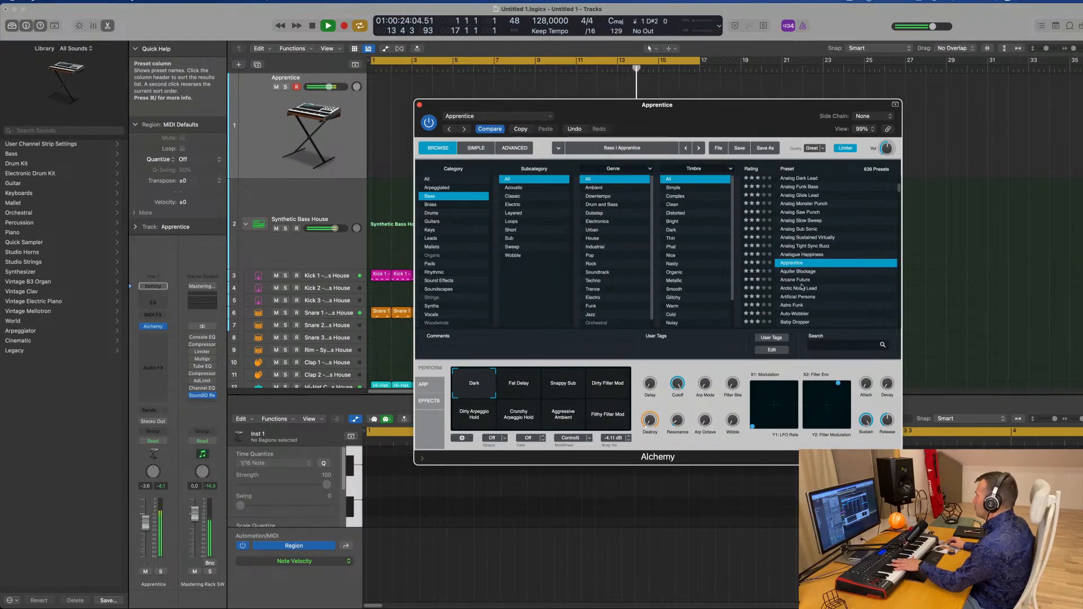
{"action": "left_click", "coordinate": [803, 288]}
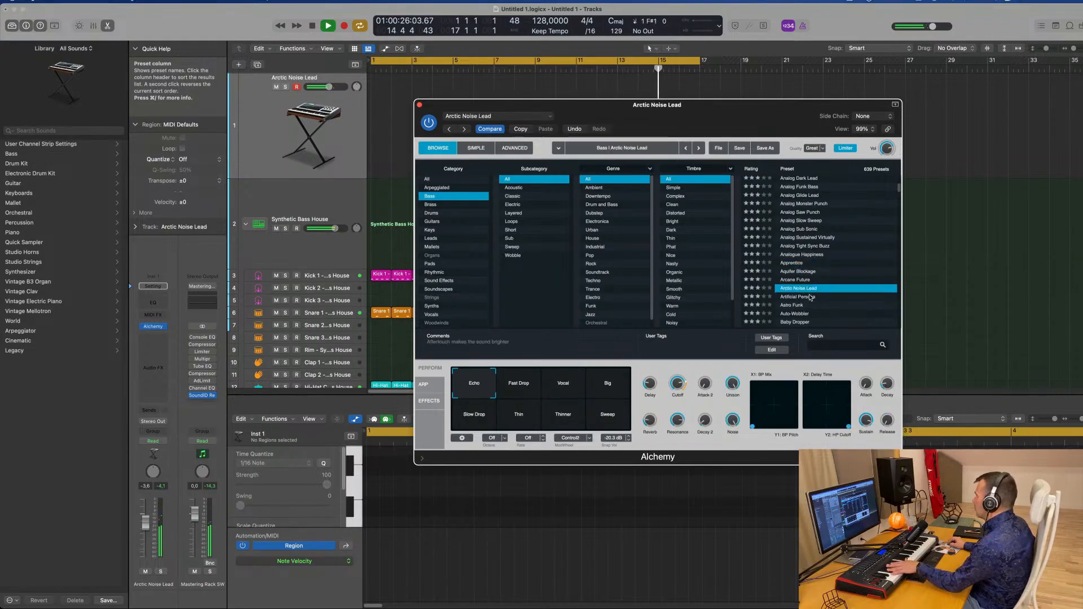
{"action": "left_click", "coordinate": [811, 297]}
{"action": "scroll", "coordinate": [807, 288], "scroll_direction": "down", "scroll_amount": 2}
{"action": "left_click", "coordinate": [796, 277]}
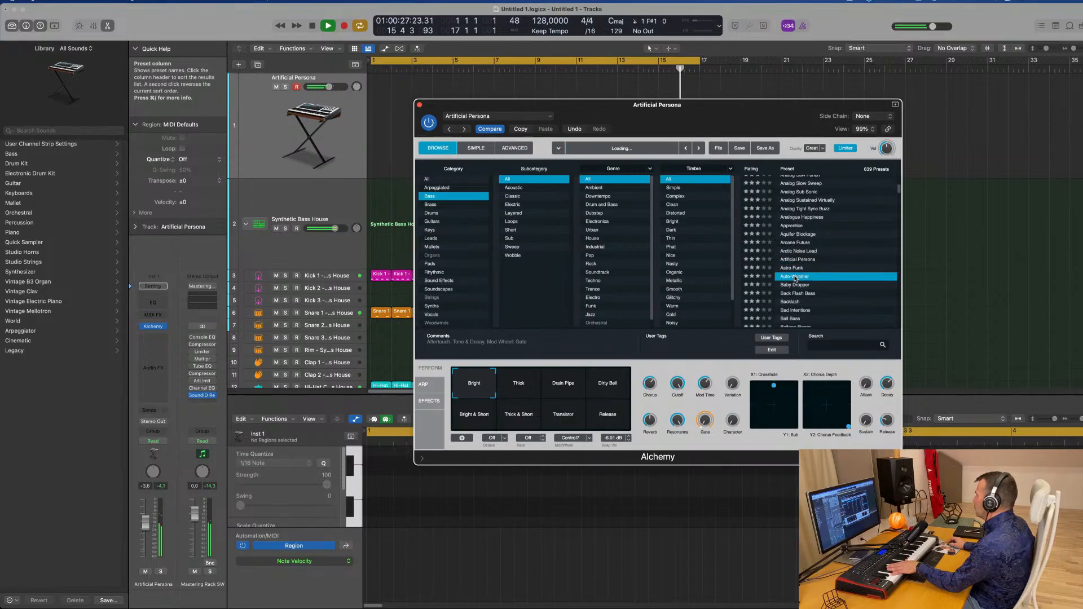
{"action": "scroll", "coordinate": [809, 280], "scroll_direction": "down", "scroll_amount": 1}
{"action": "left_click", "coordinate": [803, 280]}
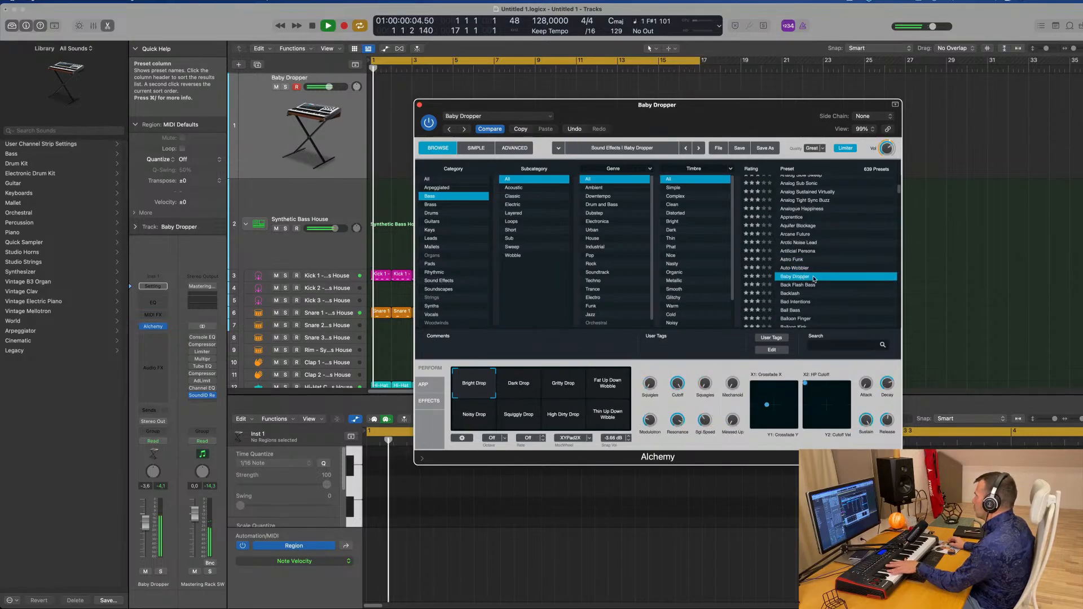
{"action": "scroll", "coordinate": [801, 271], "scroll_direction": "down", "scroll_amount": 5}
{"action": "left_click", "coordinate": [800, 263]}
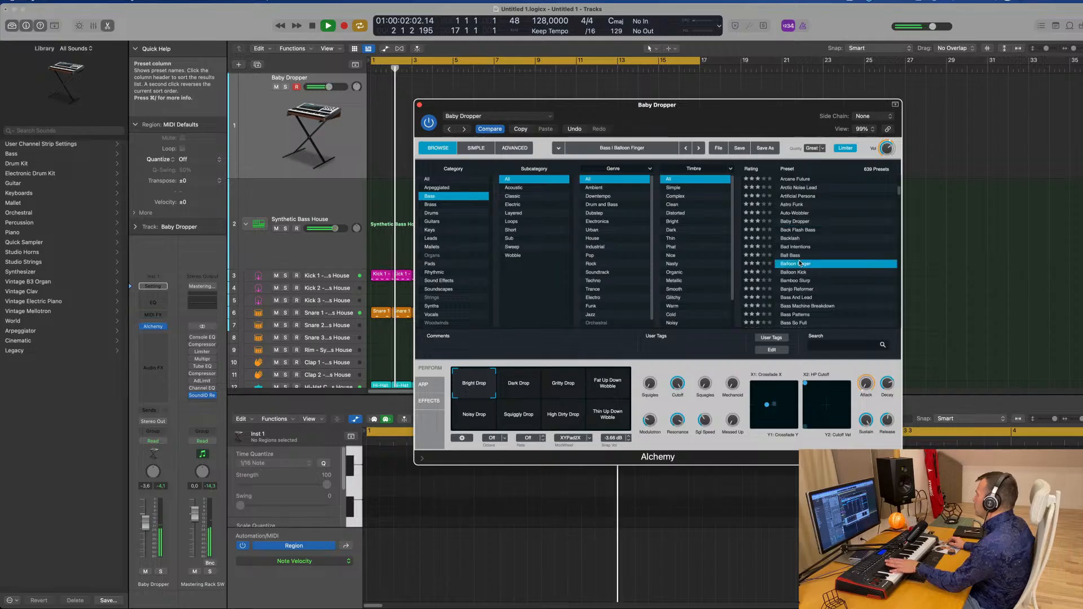
{"action": "left_click", "coordinate": [793, 256]}
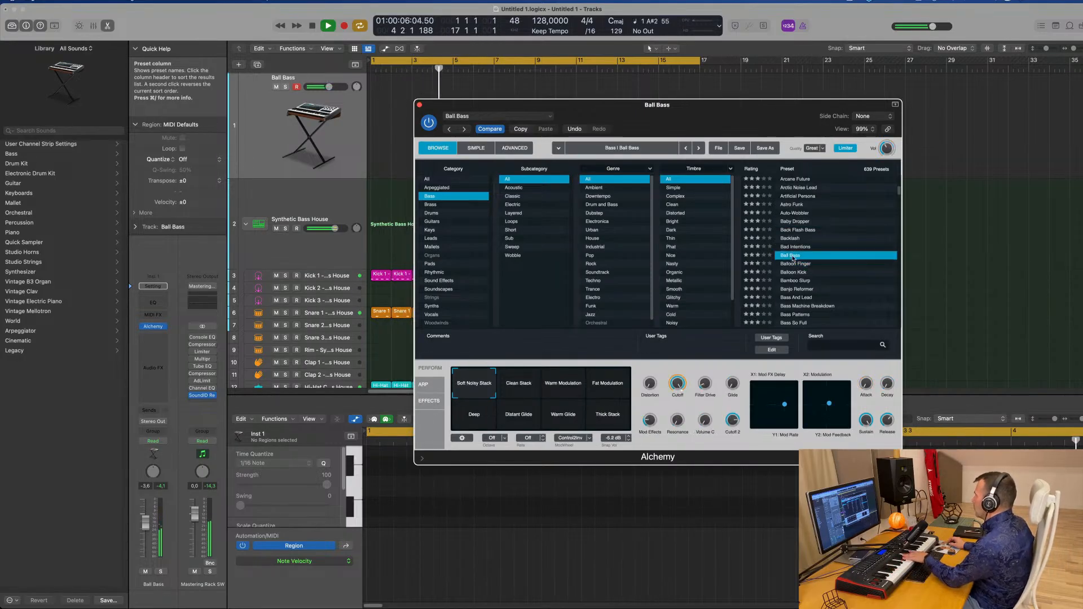
{"action": "left_click", "coordinate": [804, 299]}
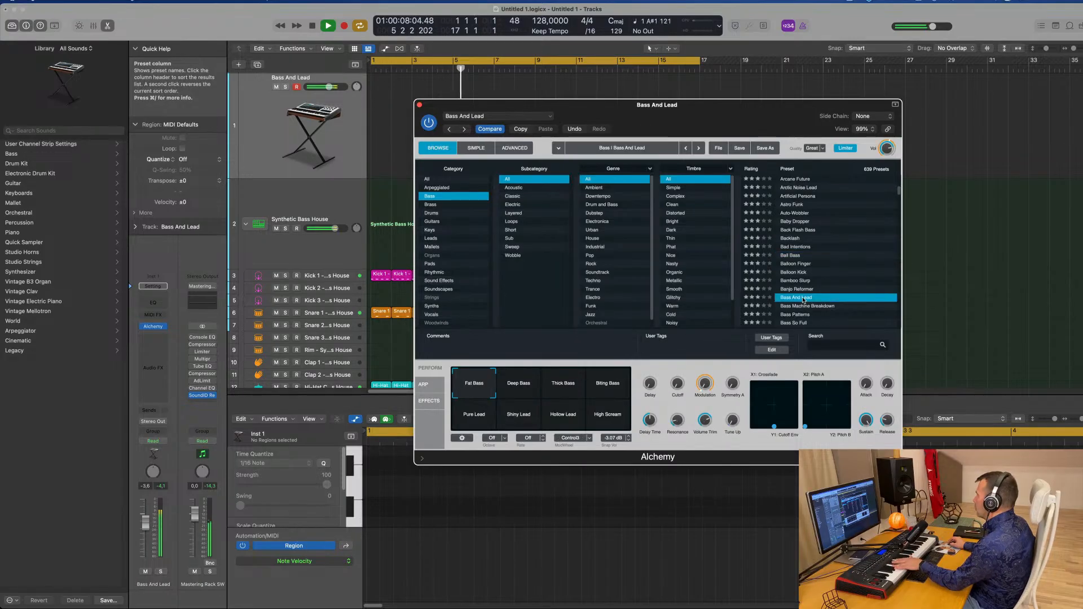
{"action": "scroll", "coordinate": [815, 288], "scroll_direction": "down", "scroll_amount": 3}
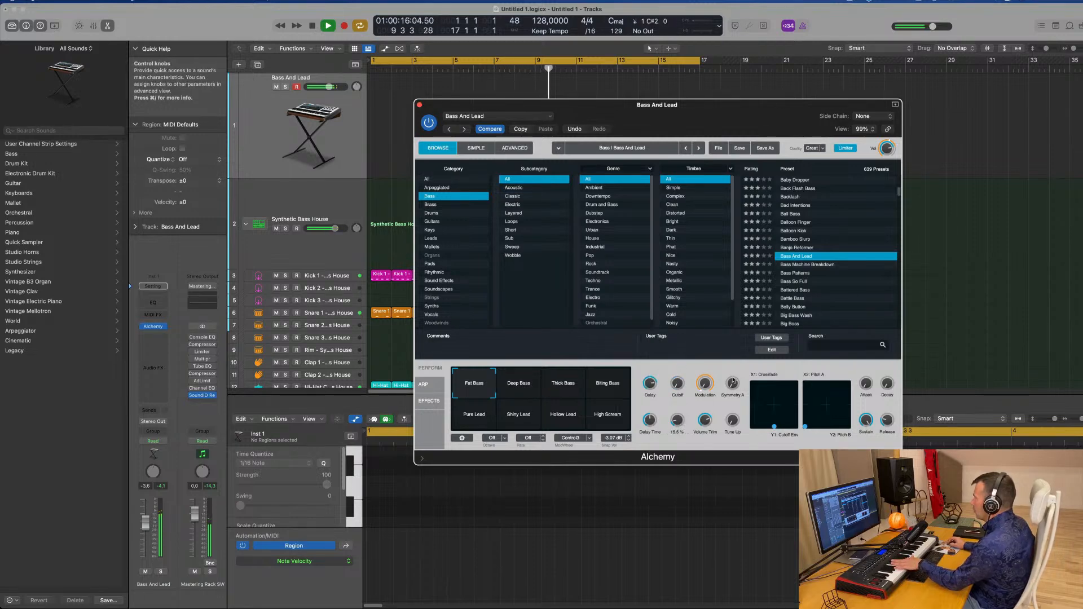
Audition the Bass And Lead performance snapshots, settle on Fat Bass, and nudge the first XY pad
{"action": "left_click", "coordinate": [529, 390]}
{"action": "left_click", "coordinate": [566, 392]}
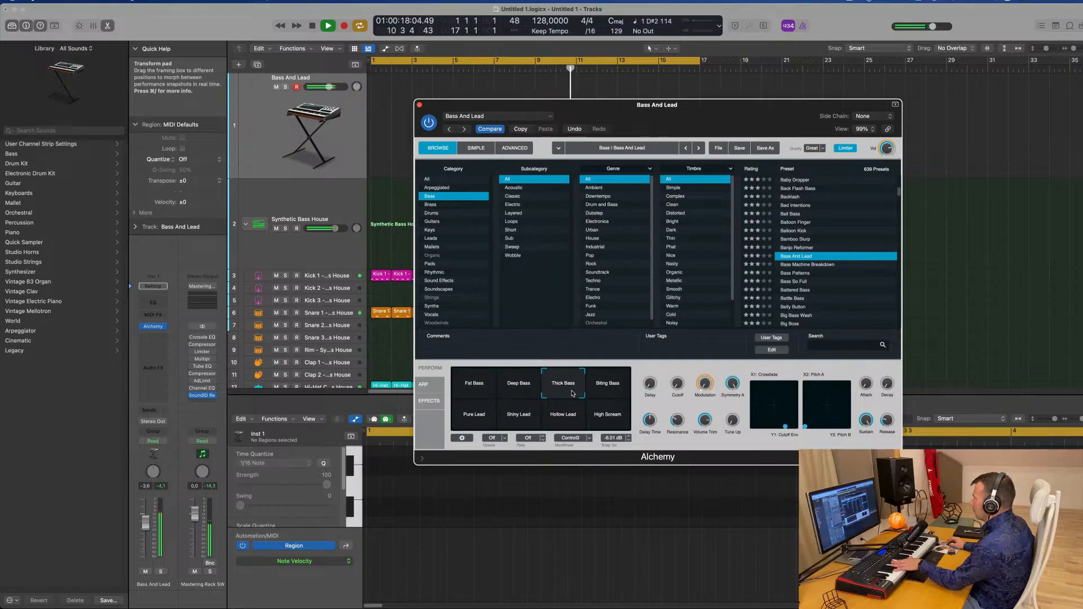
{"action": "left_click", "coordinate": [611, 395]}
{"action": "left_click", "coordinate": [481, 421]}
{"action": "left_click", "coordinate": [522, 418]}
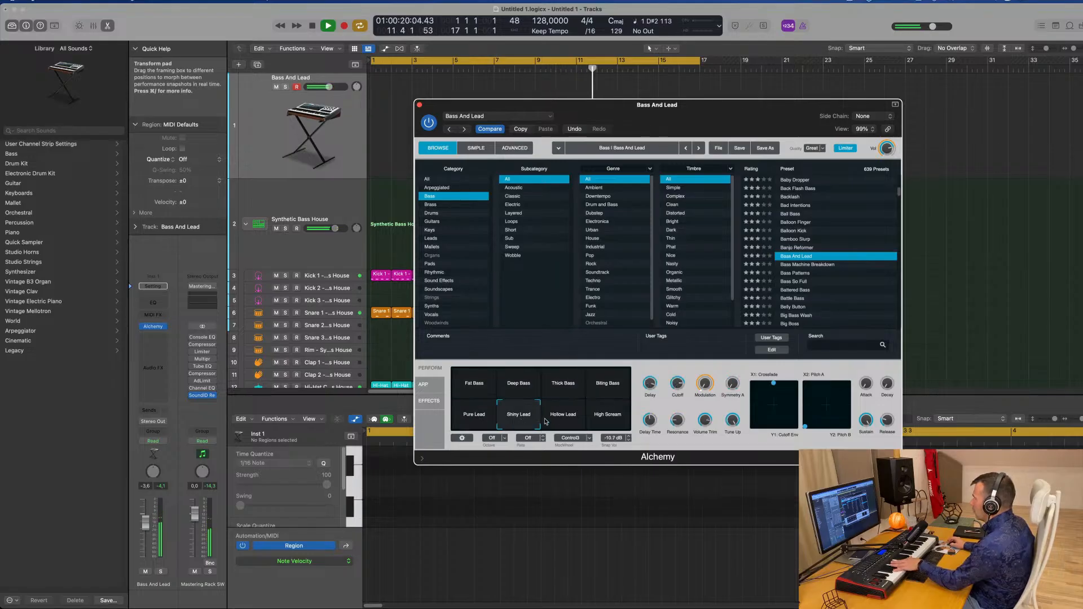
{"action": "left_click", "coordinate": [605, 421]}
{"action": "left_click", "coordinate": [476, 384]}
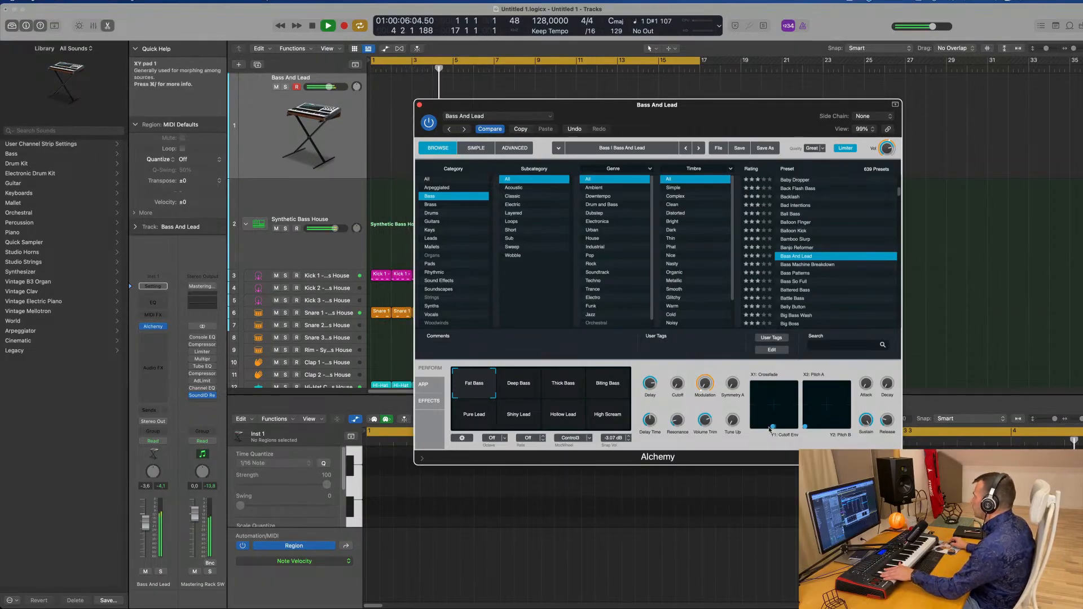
{"action": "mouse_move", "coordinate": [774, 428]}
{"action": "left_mouse_down"}
{"action": "mouse_move", "coordinate": [750, 433]}
{"action": "mouse_move", "coordinate": [767, 429]}
{"action": "left_mouse_up"}
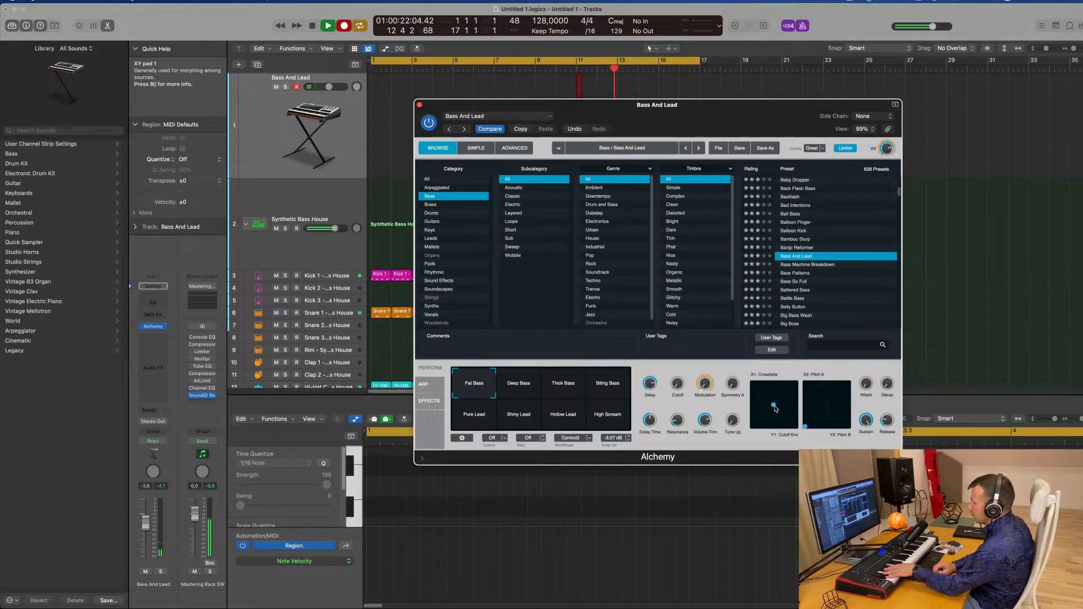
Record a bass part onto the Bass And Lead track and move the Alchemy window aside
{"action": "key", "text": "r"}
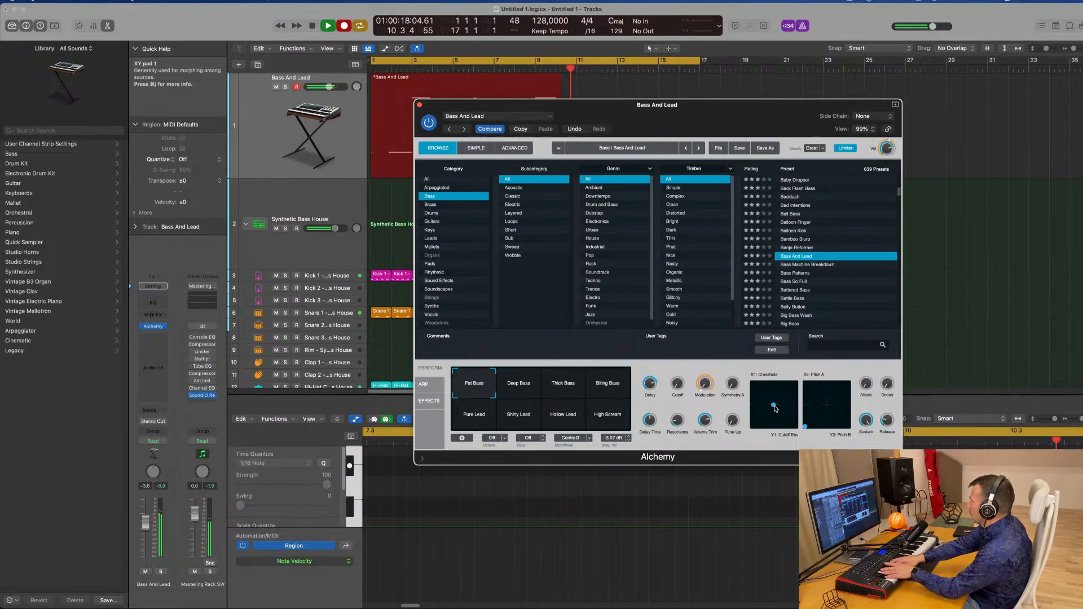
{"action": "key", "text": "space"}
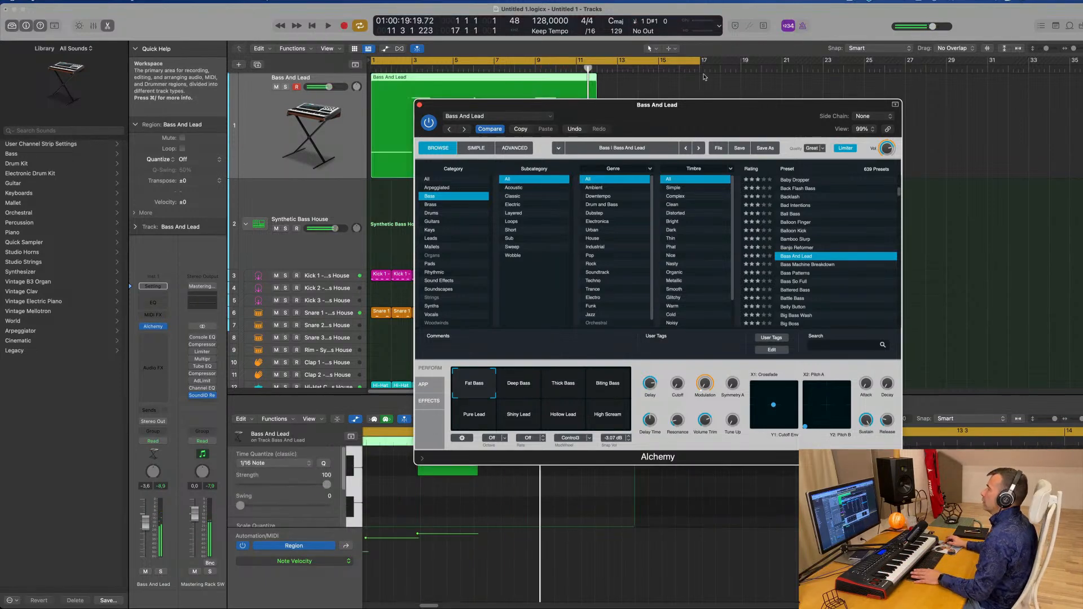
{"action": "left_click_drag", "start_coordinate": [592, 105], "coordinate": [954, 102]}
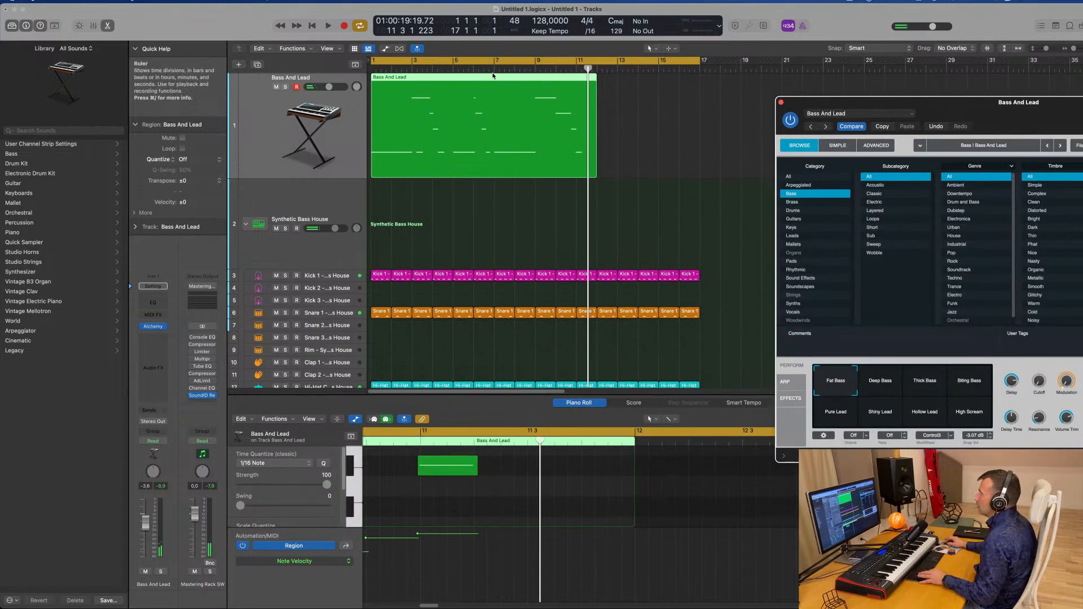
Cut away the start of the recorded bass region, move the remaining part to bar 1, and play it from the start
{"action": "double_click", "coordinate": [495, 141], "text": "super"}
{"action": "left_click", "coordinate": [489, 93]}
{"action": "key", "text": "Delete"}
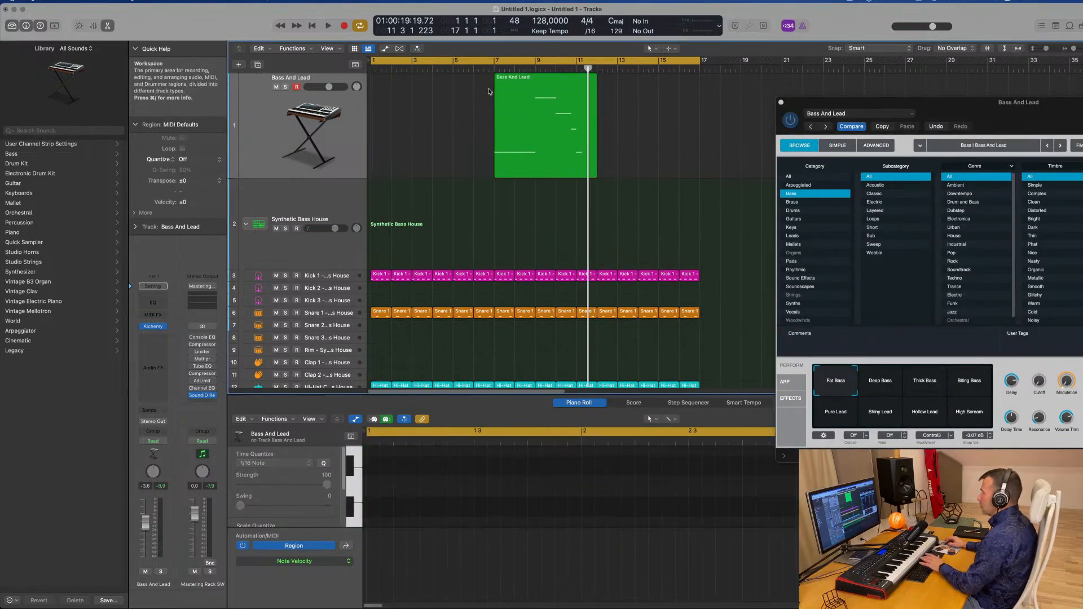
{"action": "left_click_drag", "start_coordinate": [515, 93], "coordinate": [391, 93]}
{"action": "key", "text": "Return"}
{"action": "key", "text": "space"}
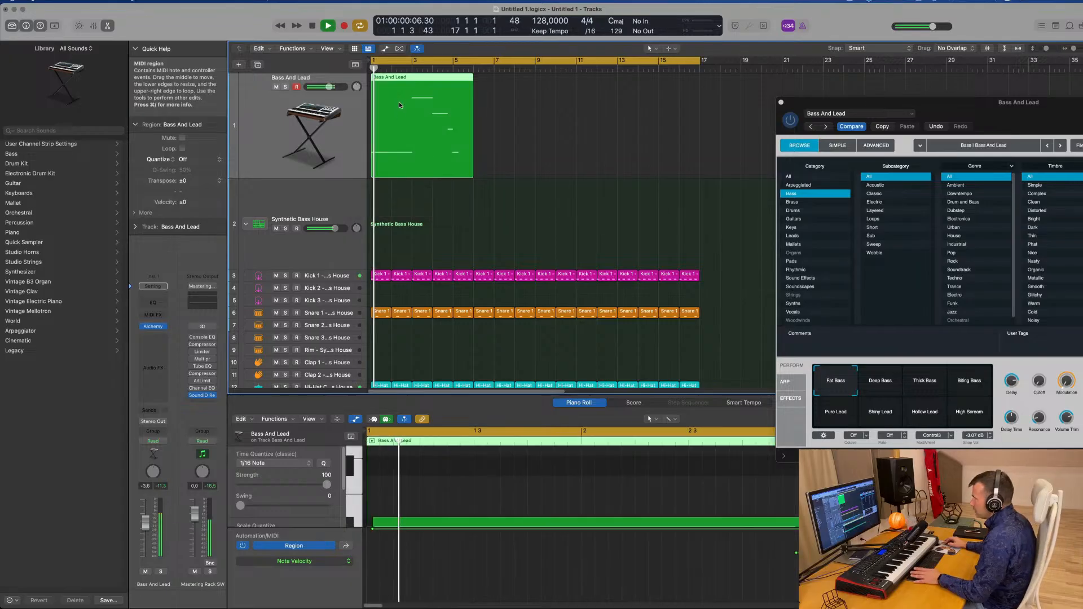
Quantize the bass region to 1/16 notes and audition it in the piano roll
{"action": "key", "text": "space"}
{"action": "scroll", "coordinate": [467, 504], "scroll_direction": "down", "scroll_amount": 5}
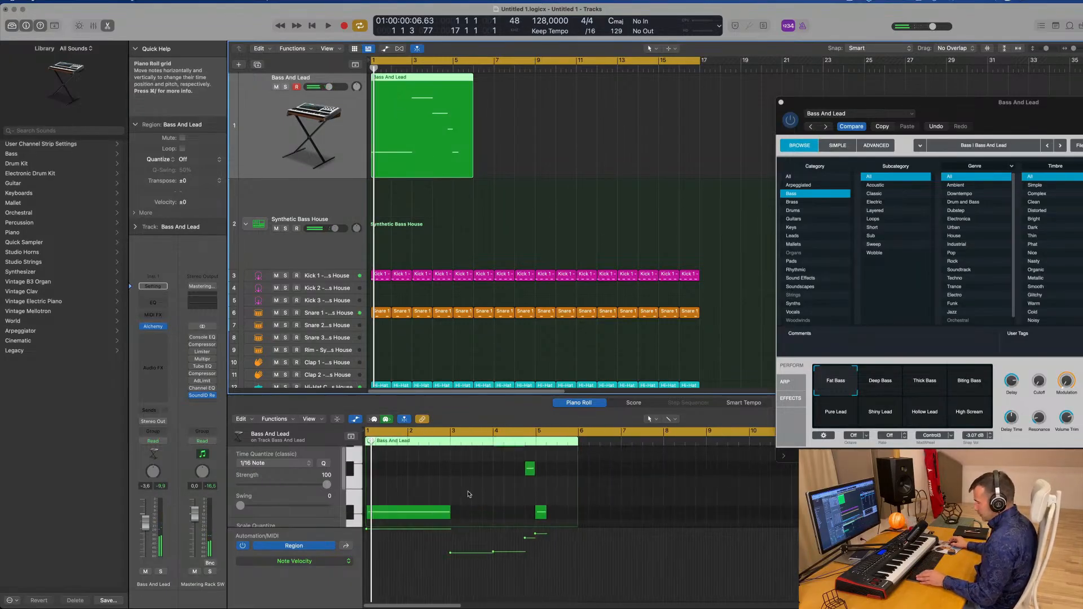
{"action": "key", "text": "super+a"}
{"action": "left_click", "coordinate": [520, 215]}
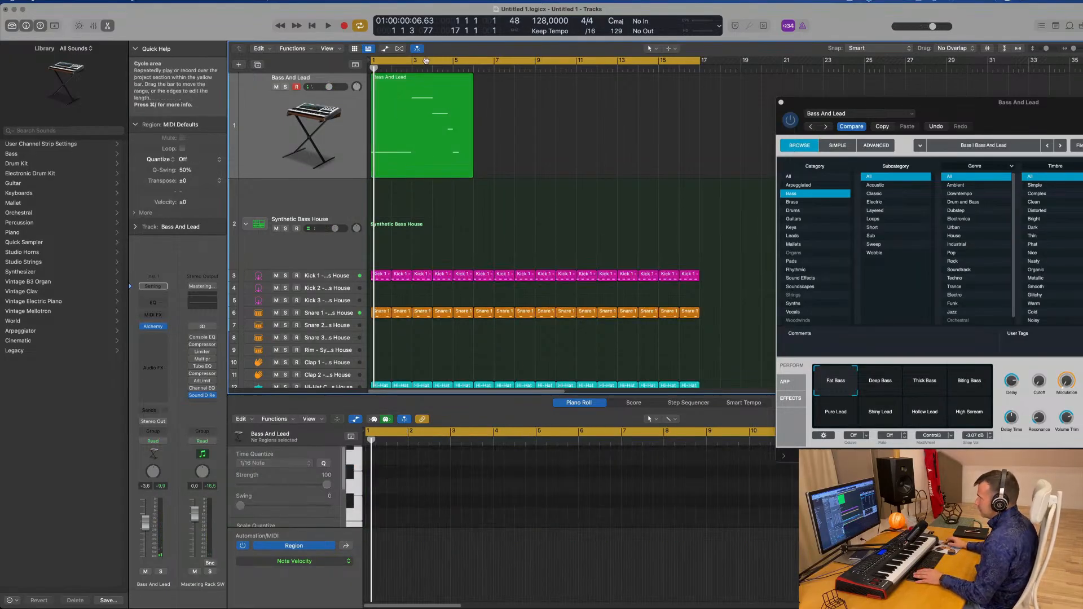
{"action": "left_click", "coordinate": [427, 89]}
{"action": "scroll", "coordinate": [456, 500], "scroll_direction": "up", "scroll_amount": 5}
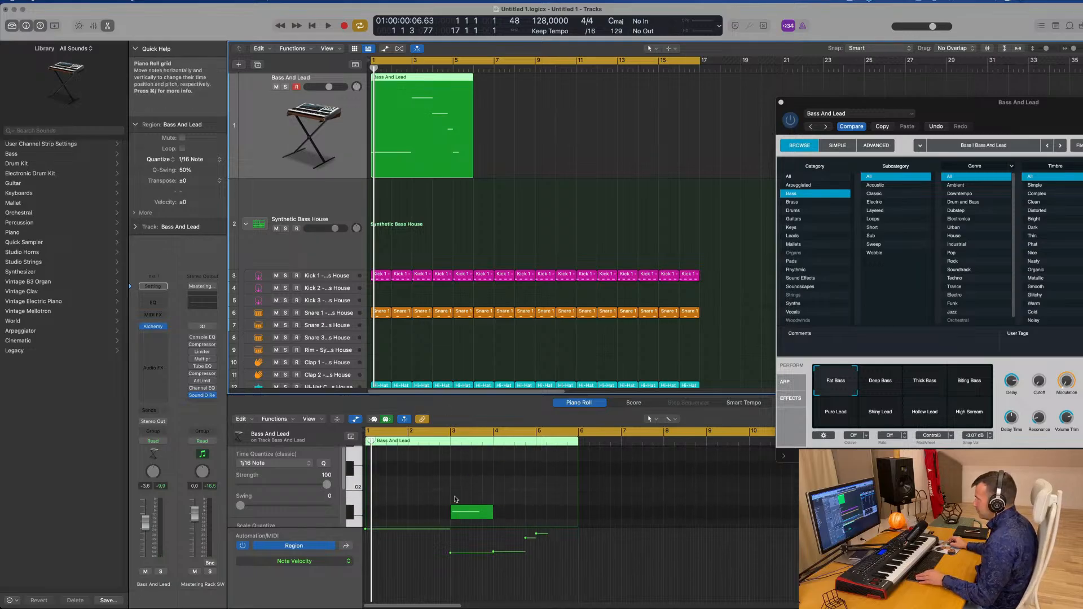
{"action": "scroll", "coordinate": [456, 499], "scroll_direction": "down", "scroll_amount": 4}
{"action": "scroll", "coordinate": [429, 503], "scroll_direction": "up", "scroll_amount": 4}
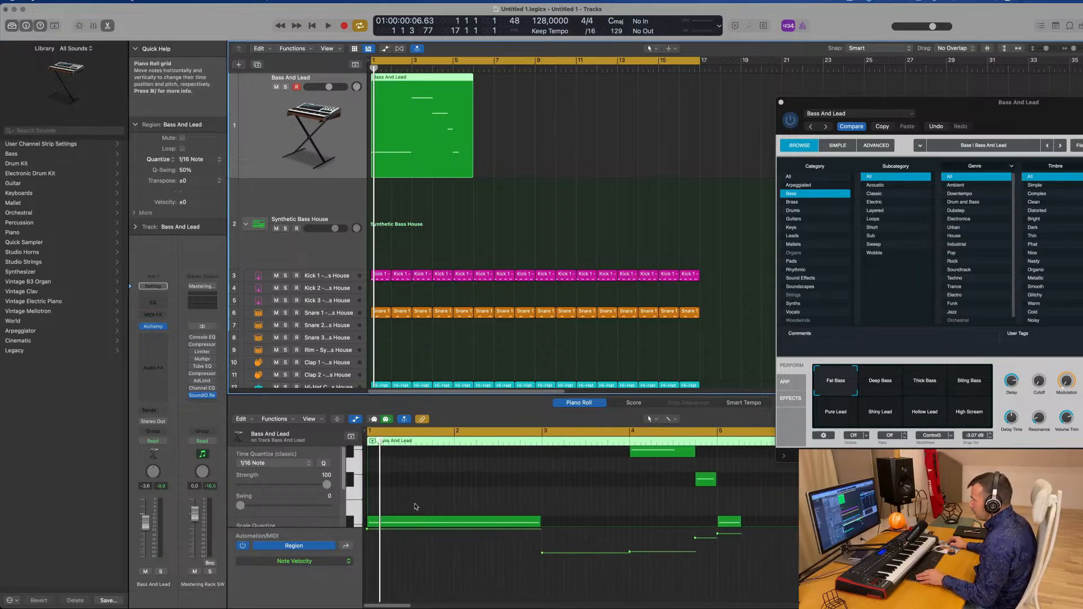
{"action": "key", "text": "space"}
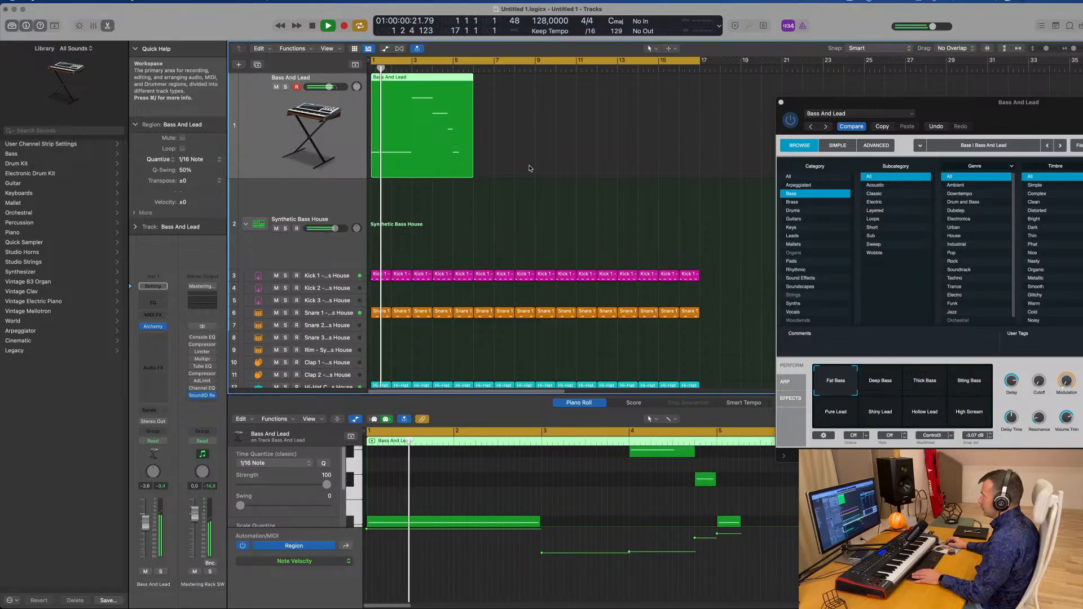
Lengthen three of the bass notes slightly in the piano roll and play the part back
{"action": "left_click_drag", "start_coordinate": [999, 106], "coordinate": [747, 77]}
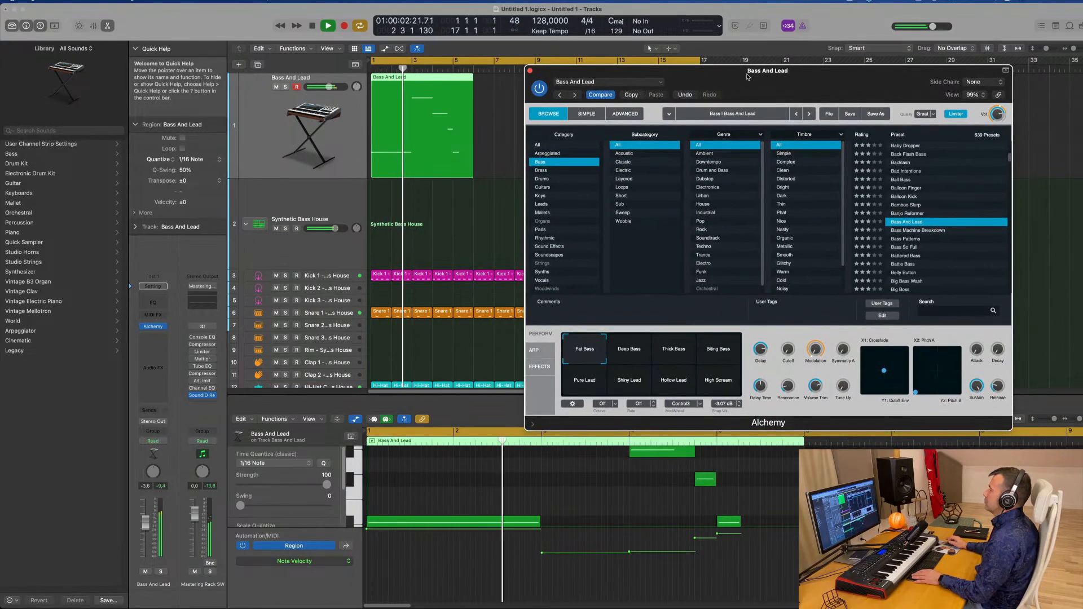
{"action": "scroll", "coordinate": [602, 516], "scroll_direction": "up", "scroll_amount": 2}
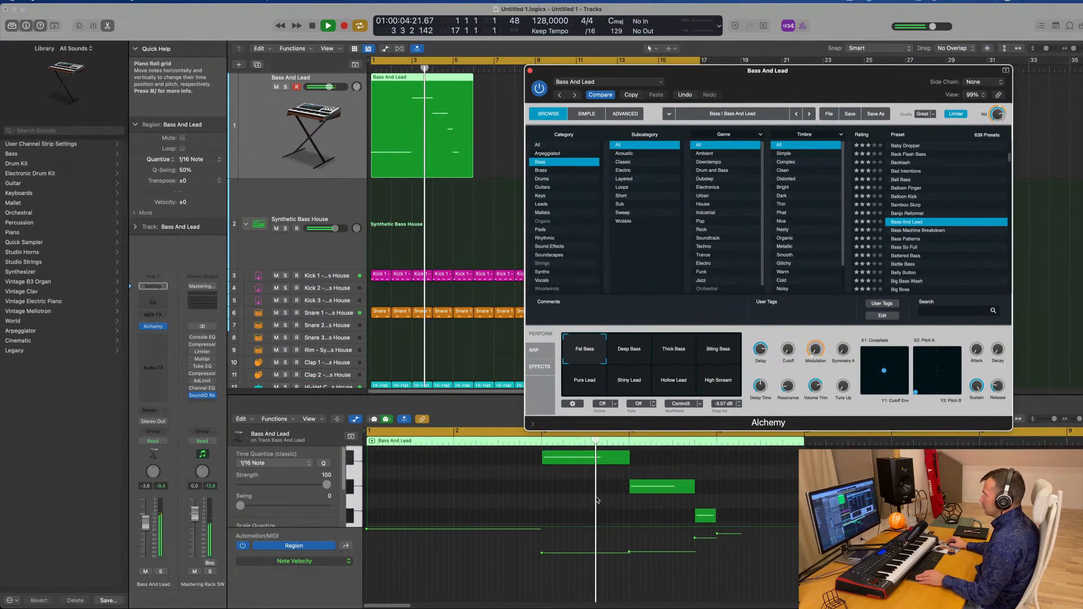
{"action": "scroll", "coordinate": [600, 500], "scroll_direction": "down", "scroll_amount": 2}
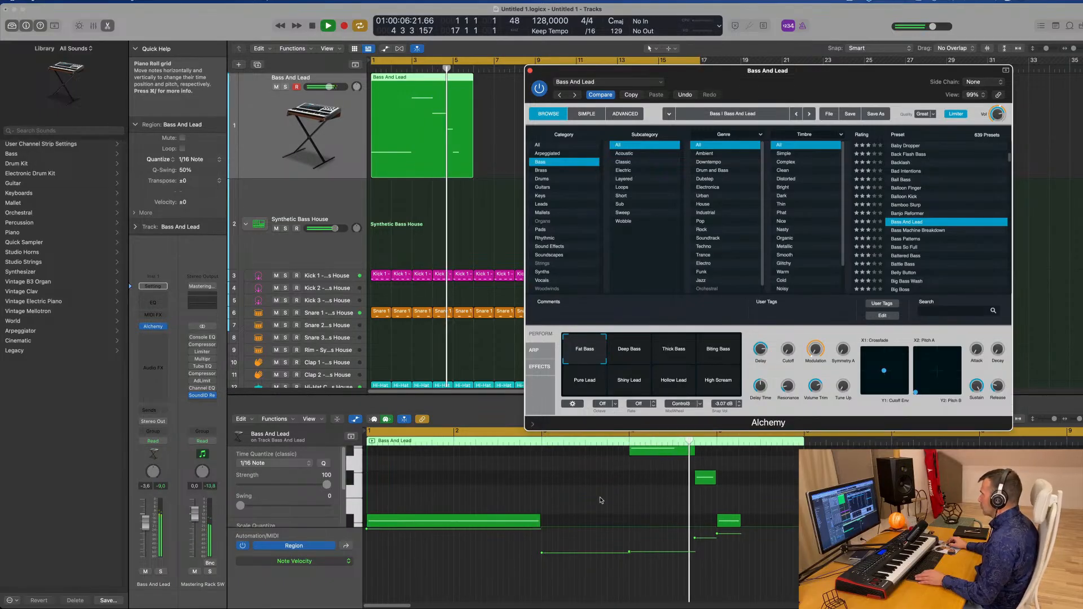
{"action": "scroll", "coordinate": [601, 501], "scroll_direction": "down", "scroll_amount": 2}
{"action": "key", "text": "space"}
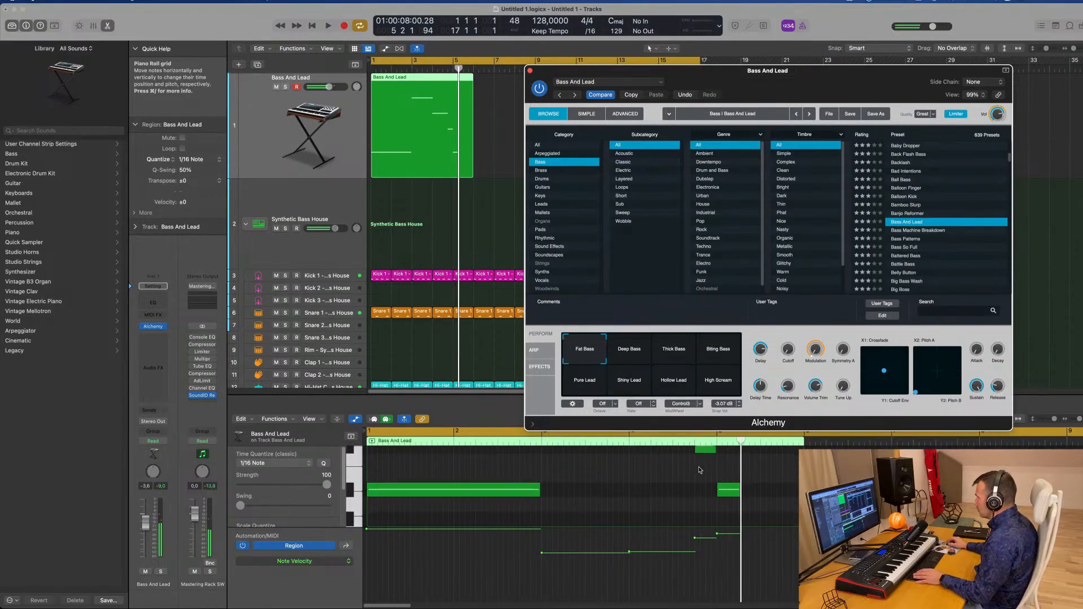
{"action": "scroll", "coordinate": [699, 470], "scroll_direction": "up", "scroll_amount": 4}
{"action": "left_click_drag", "start_coordinate": [694, 488], "coordinate": [699, 488]}
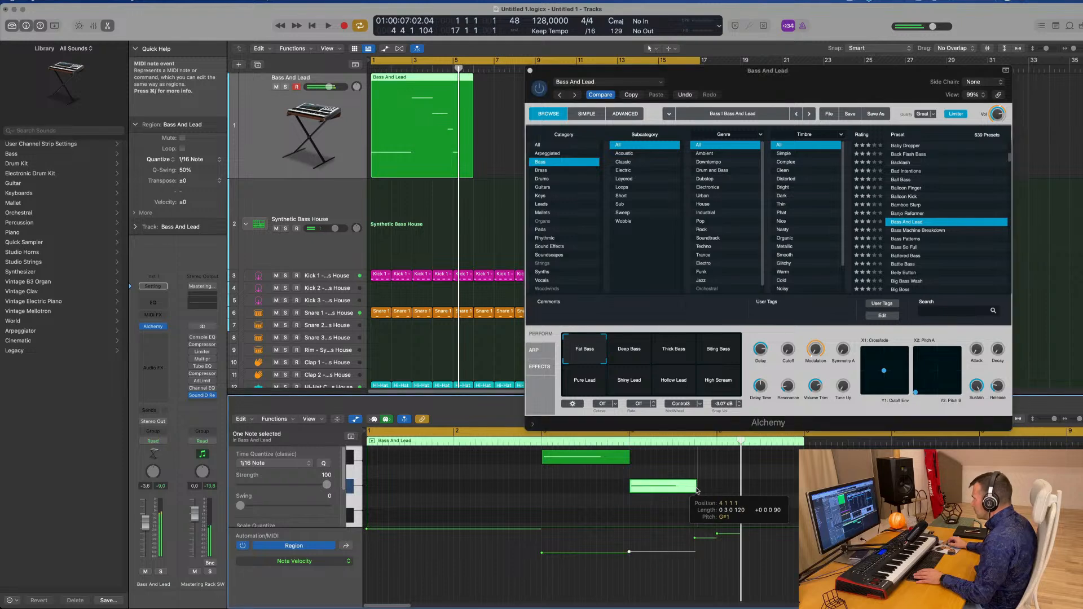
{"action": "scroll", "coordinate": [713, 495], "scroll_direction": "down", "scroll_amount": 2}
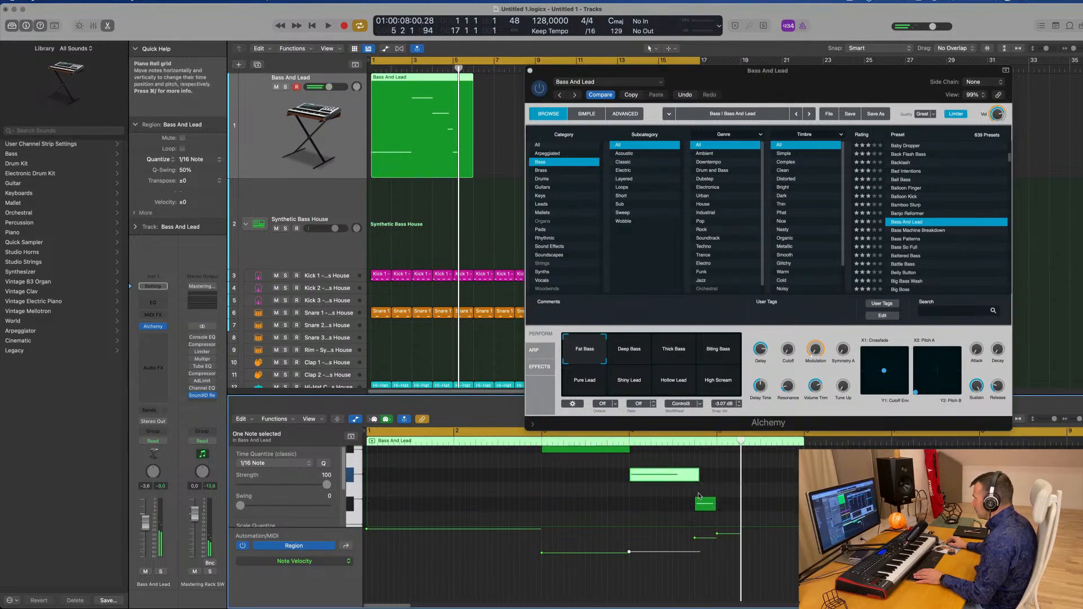
{"action": "left_click_drag", "start_coordinate": [716, 497], "coordinate": [720, 497]}
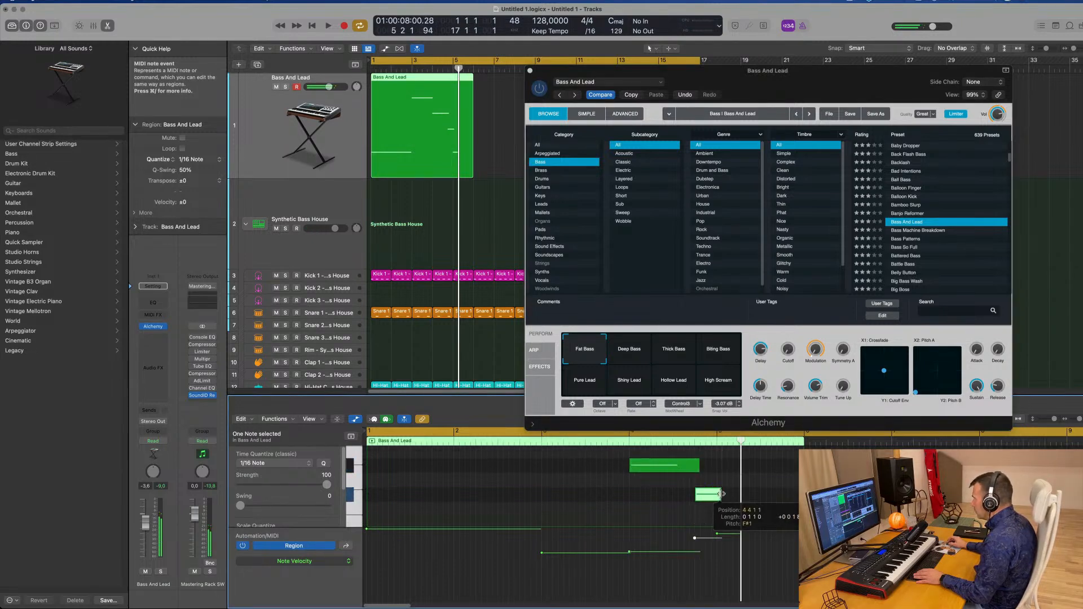
{"action": "scroll", "coordinate": [723, 495], "scroll_direction": "down", "scroll_amount": 2}
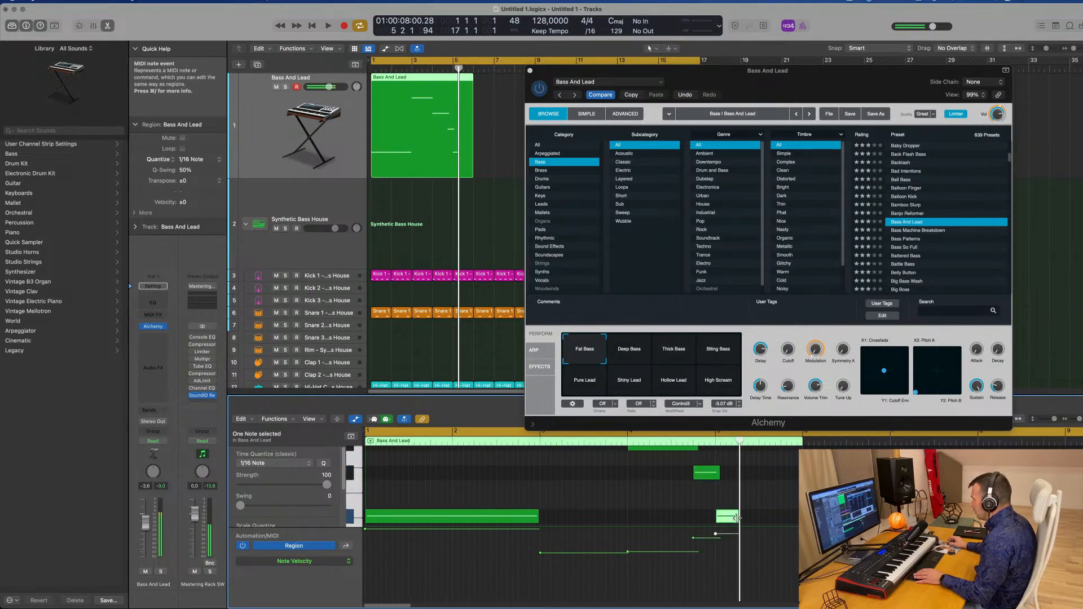
{"action": "left_click", "coordinate": [539, 517]}
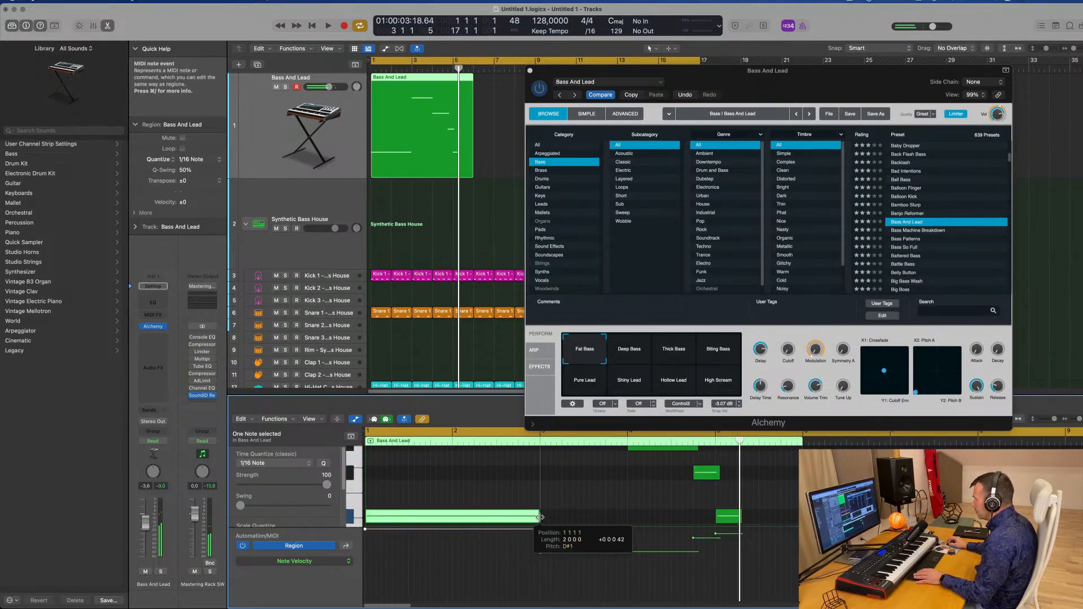
{"action": "left_click_drag", "start_coordinate": [539, 516], "coordinate": [547, 517]}
{"action": "key", "text": "space"}
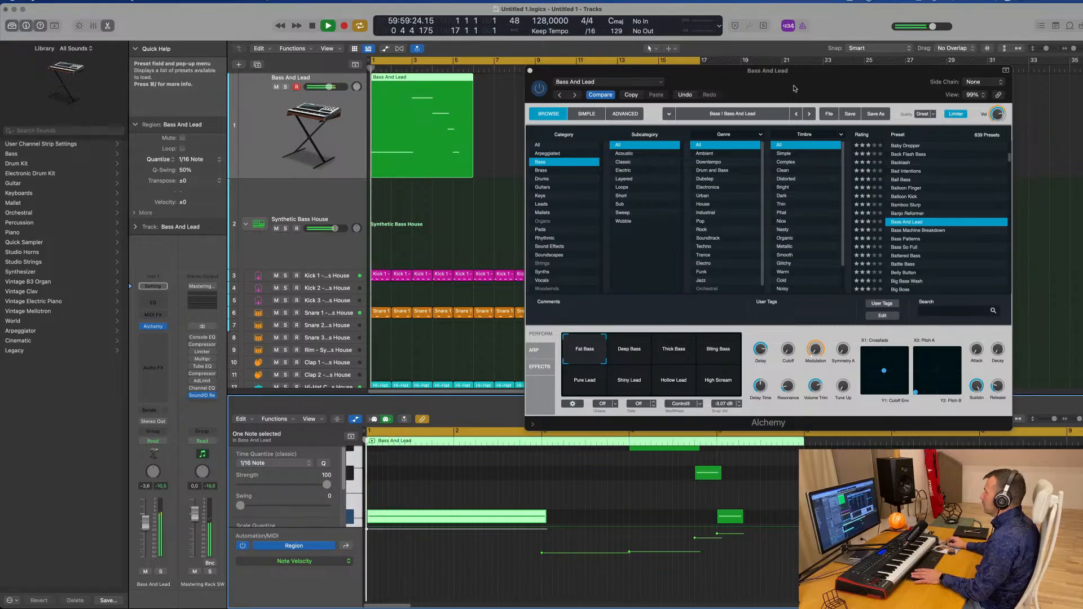
Trim the bass region to four bars by deleting the leftover piece after bar 5
{"action": "left_click_drag", "start_coordinate": [795, 88], "coordinate": [761, 72]}
{"action": "mouse_move", "coordinate": [753, 333]}
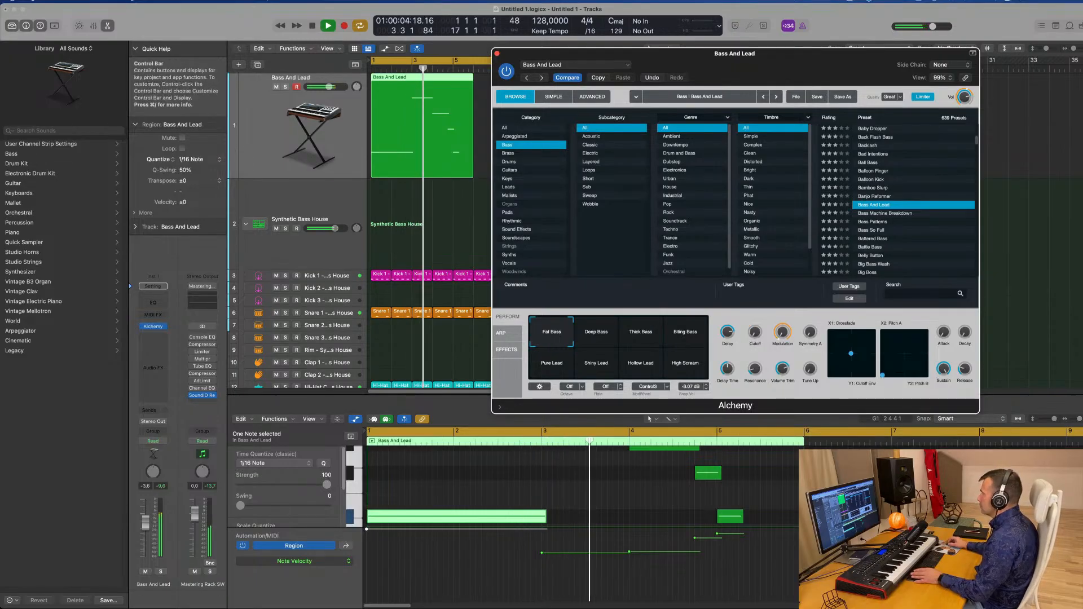
{"action": "left_click_drag", "start_coordinate": [768, 53], "coordinate": [909, 87]}
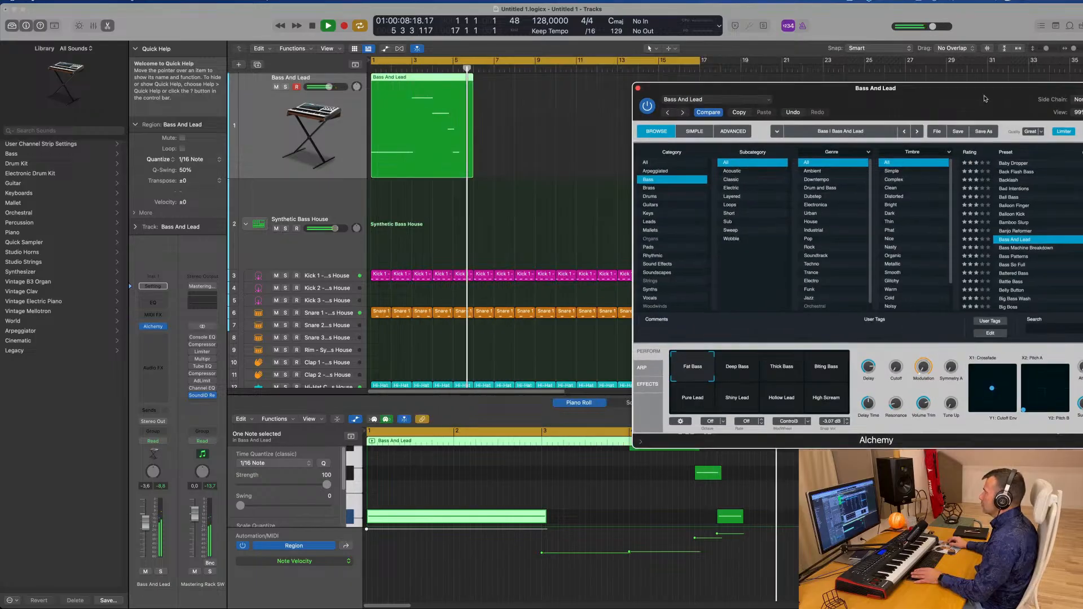
{"action": "left_click_drag", "start_coordinate": [985, 99], "coordinate": [996, 102]}
{"action": "key", "text": "space"}
{"action": "left_click", "coordinate": [452, 78]}
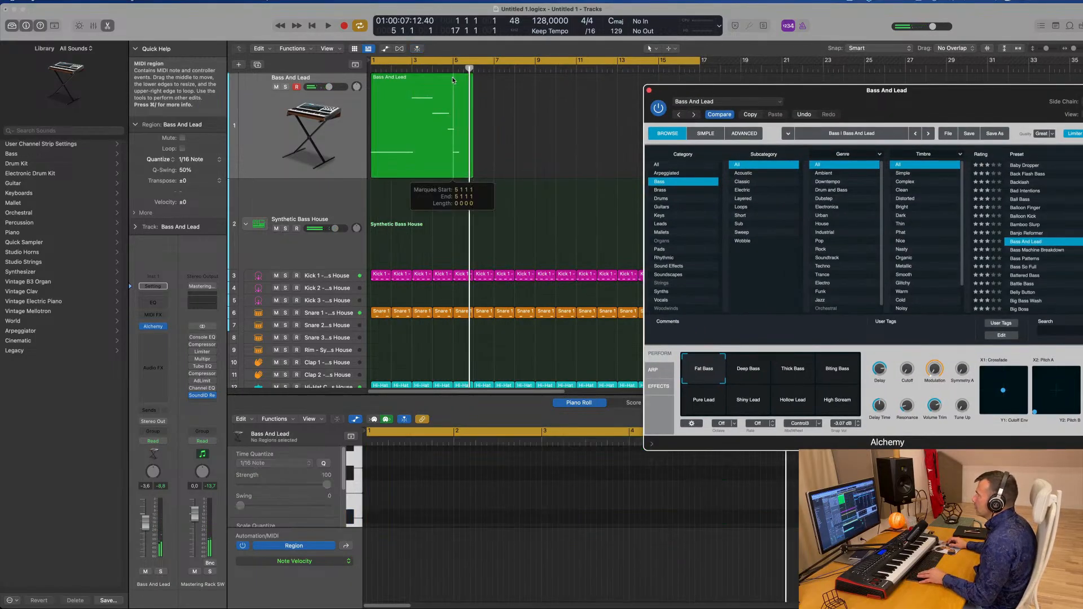
{"action": "left_click", "coordinate": [620, 213]}
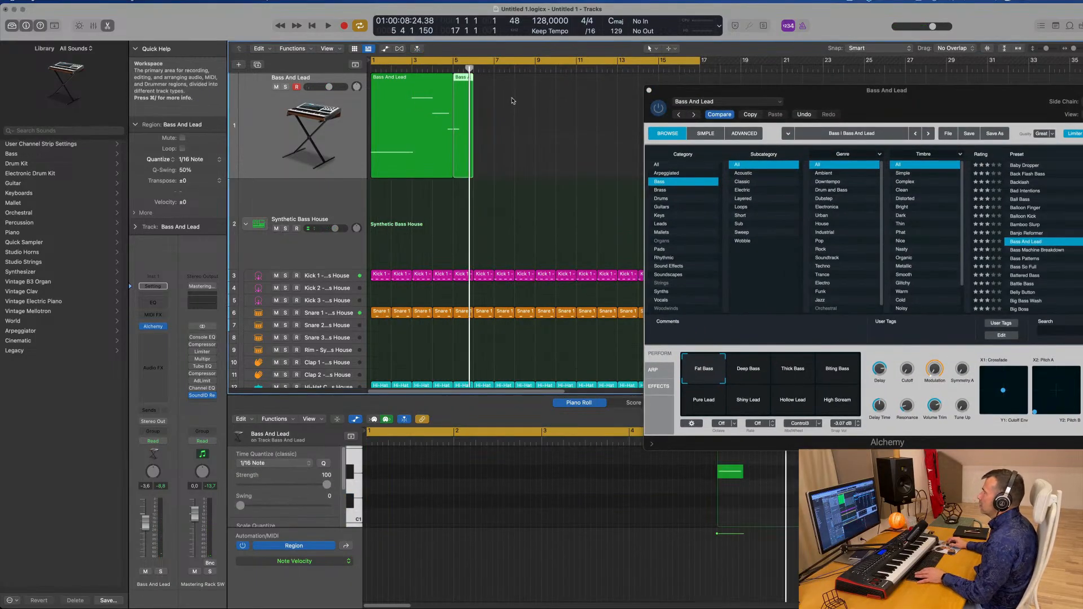
{"action": "left_click_drag", "start_coordinate": [511, 98], "coordinate": [469, 134]}
{"action": "key", "text": "Delete"}
{"action": "key", "text": "space"}
Repeat the four-bar bass region three times so it runs through bar 16
{"action": "left_click", "coordinate": [398, 108]}
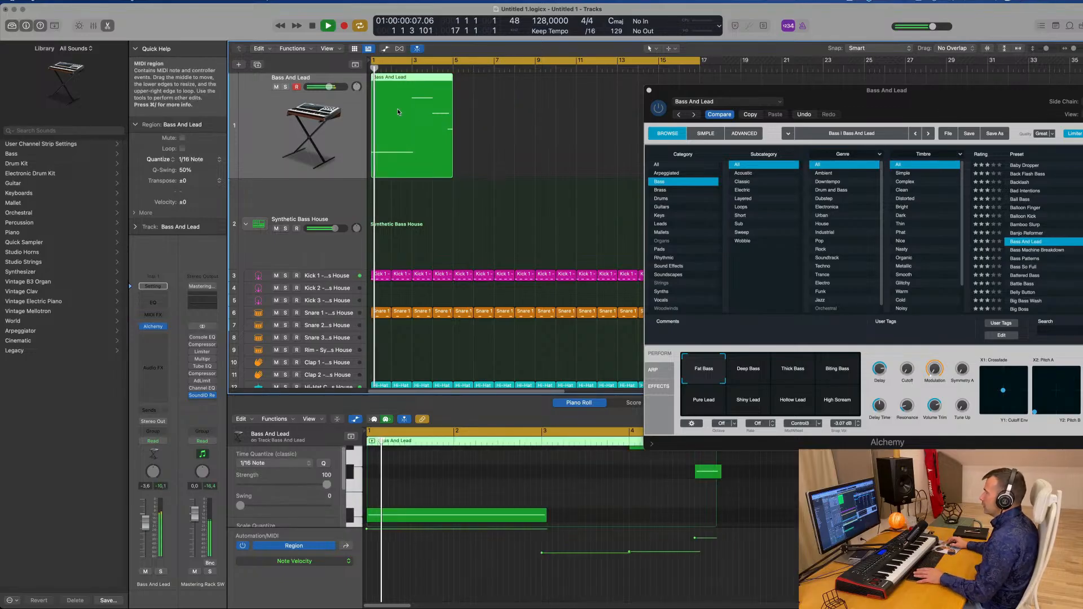
{"action": "key", "text": "super+r"}
{"action": "key", "text": "super+r"}
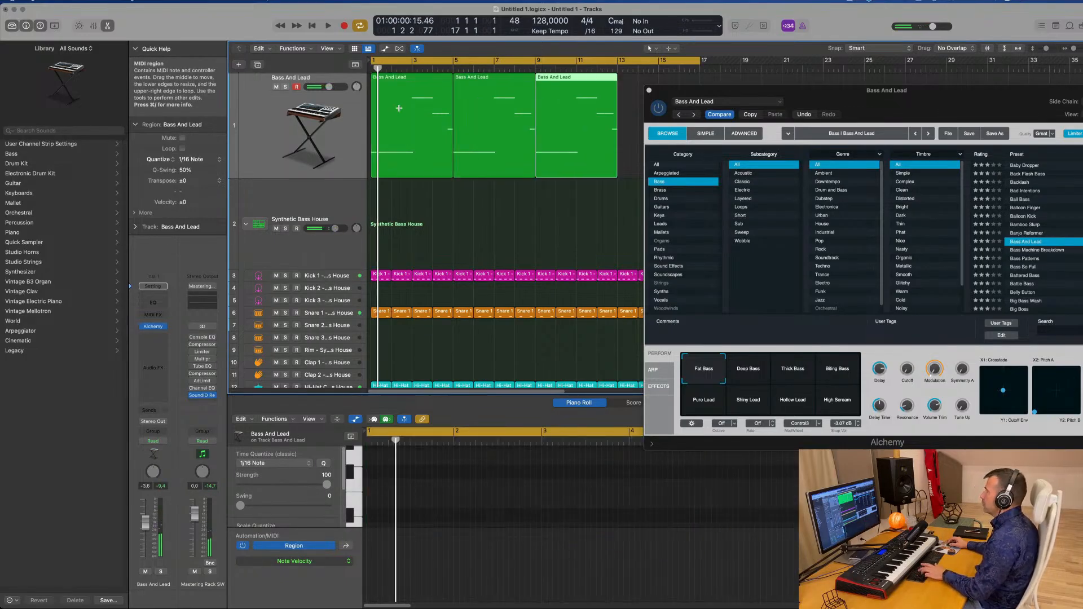
{"action": "key", "text": "super+r"}
Move the Alchemy window back over the tracks and play the arrangement
{"action": "left_click_drag", "start_coordinate": [888, 91], "coordinate": [962, 236]}
{"action": "key", "text": "space"}
{"action": "left_click", "coordinate": [648, 212]}
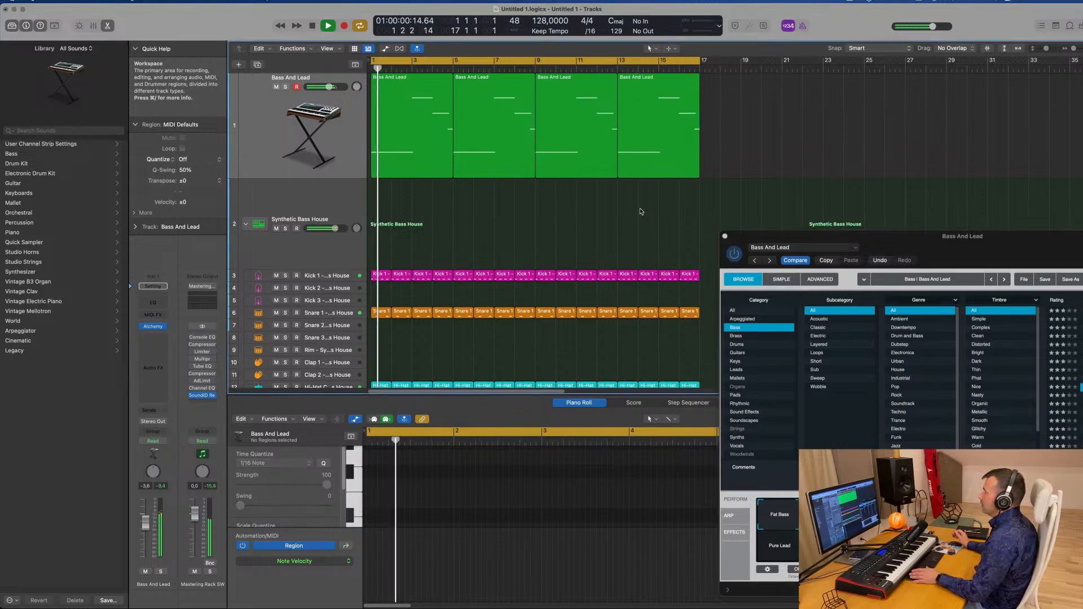
{"action": "left_click_drag", "start_coordinate": [873, 246], "coordinate": [837, 246]}
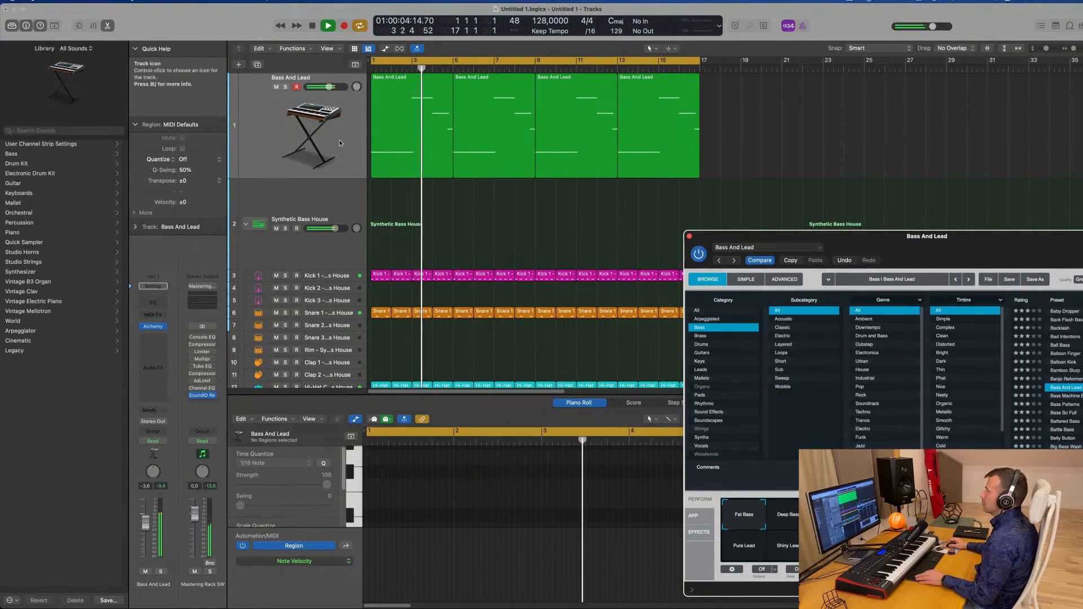
{"action": "scroll", "coordinate": [326, 148], "scroll_direction": "left", "scroll_amount": 2}
{"action": "scroll", "coordinate": [327, 148], "scroll_direction": "right", "scroll_amount": 3}
{"action": "scroll", "coordinate": [326, 147], "scroll_direction": "right", "scroll_amount": 1}
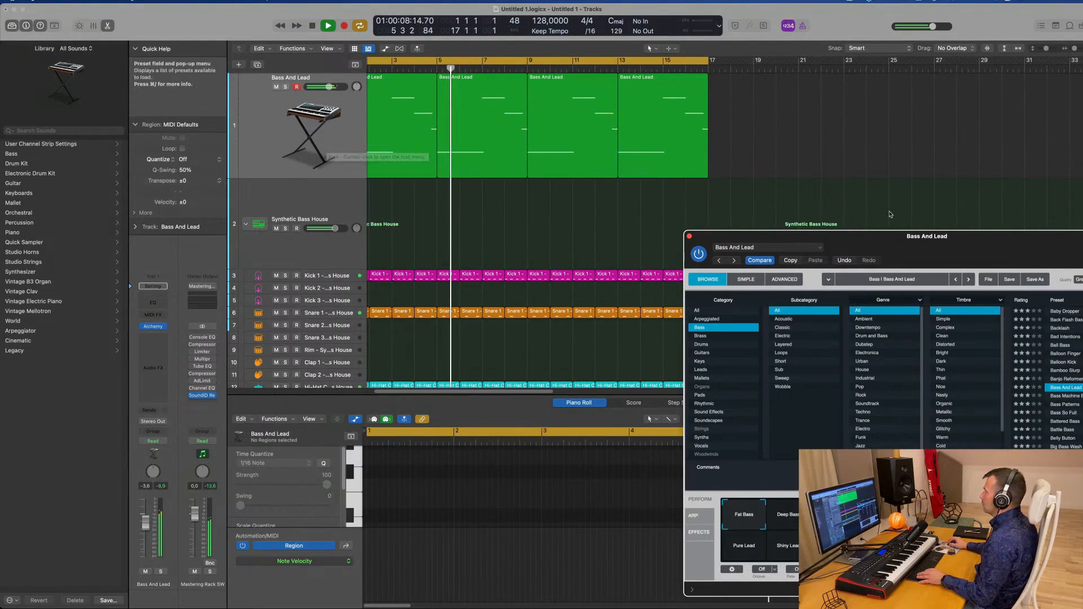
{"action": "left_click_drag", "start_coordinate": [880, 240], "coordinate": [552, 99]}
{"action": "key", "text": "space"}
{"action": "key", "text": "space"}
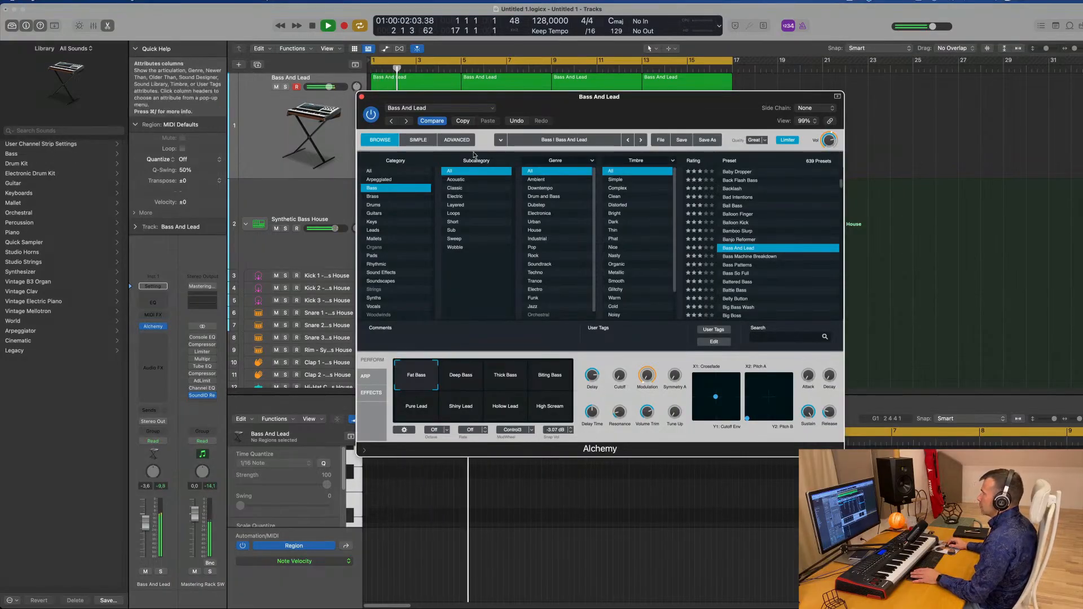
Open Alchemy's advanced view and reshape the AHDSR envelope into a fast decay with a low sustain
{"action": "left_click", "coordinate": [457, 139]}
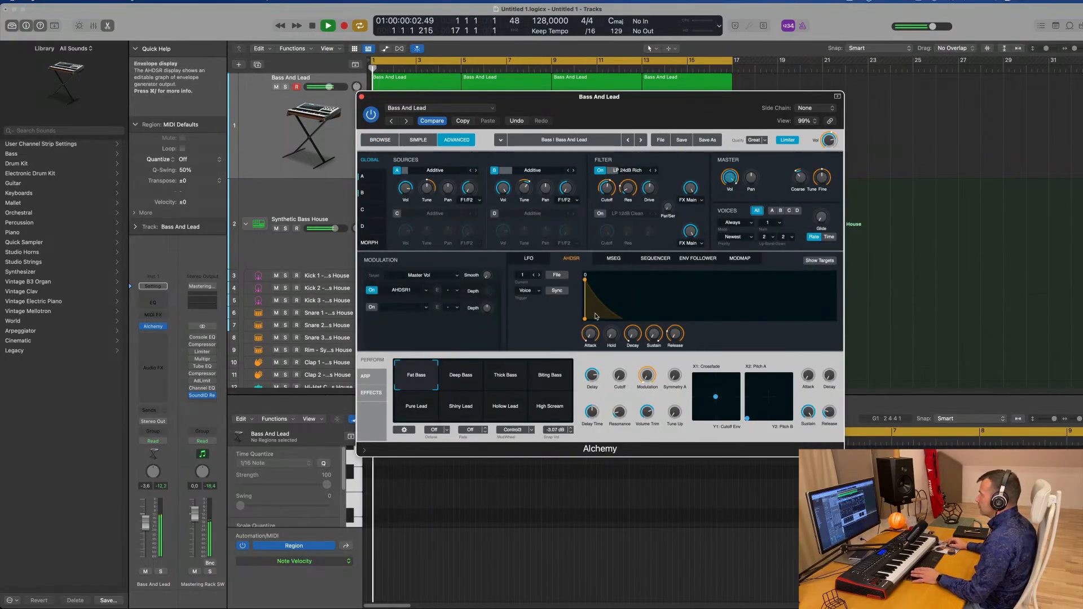
{"action": "left_click_drag", "start_coordinate": [620, 319], "coordinate": [614, 321]}
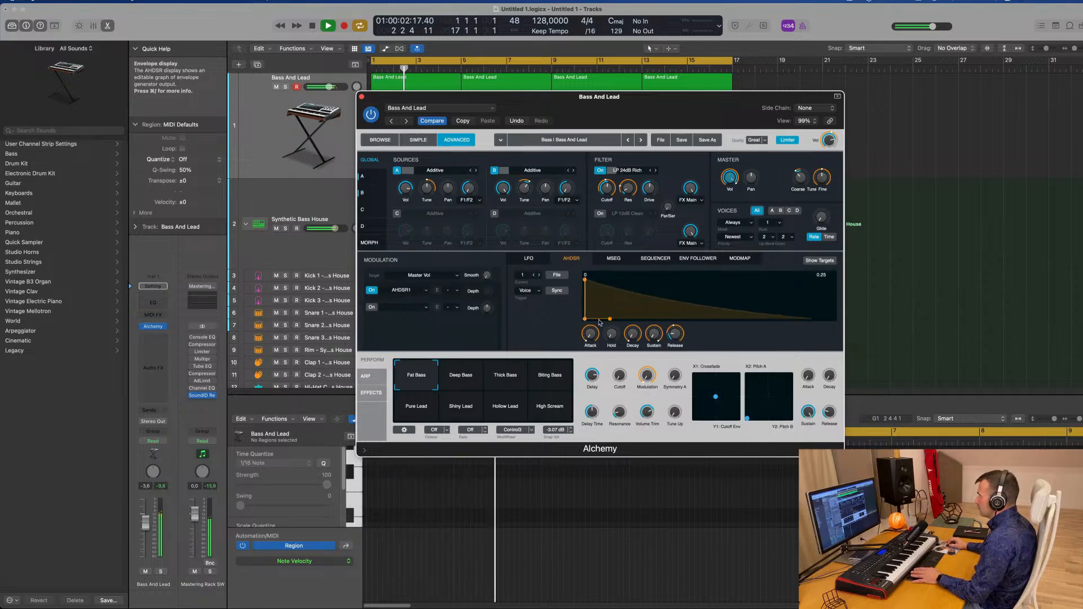
{"action": "left_click_drag", "start_coordinate": [614, 318], "coordinate": [587, 294]}
{"action": "left_click_drag", "start_coordinate": [590, 292], "coordinate": [594, 287]}
{"action": "key", "text": "space"}
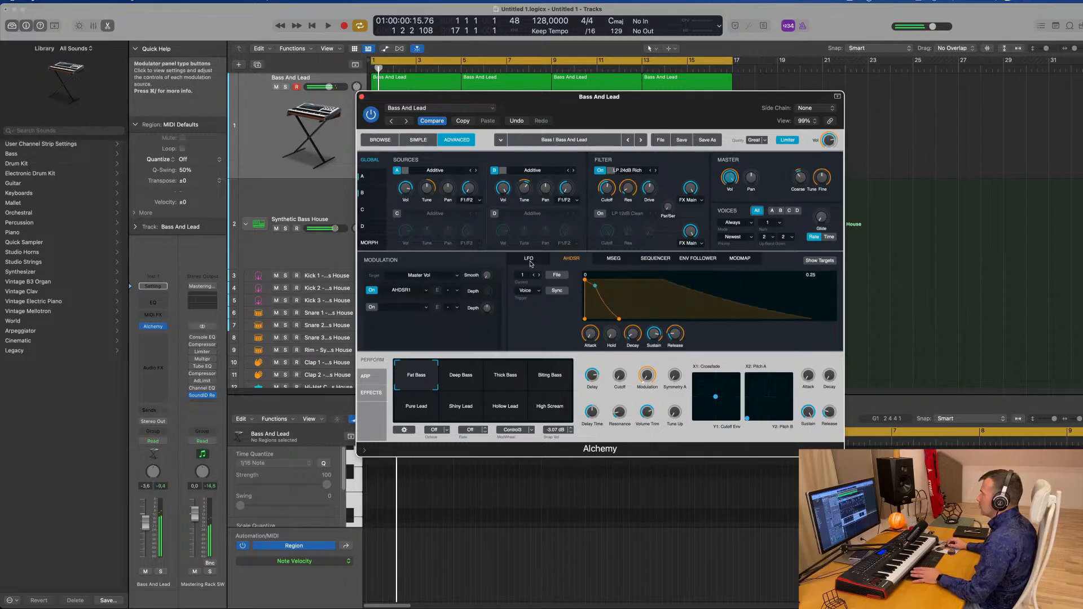
Open the LFO page, toggle the AHDSR1 modulation slot while listening, and nudge the second XY pad
{"action": "left_click", "coordinate": [529, 259]}
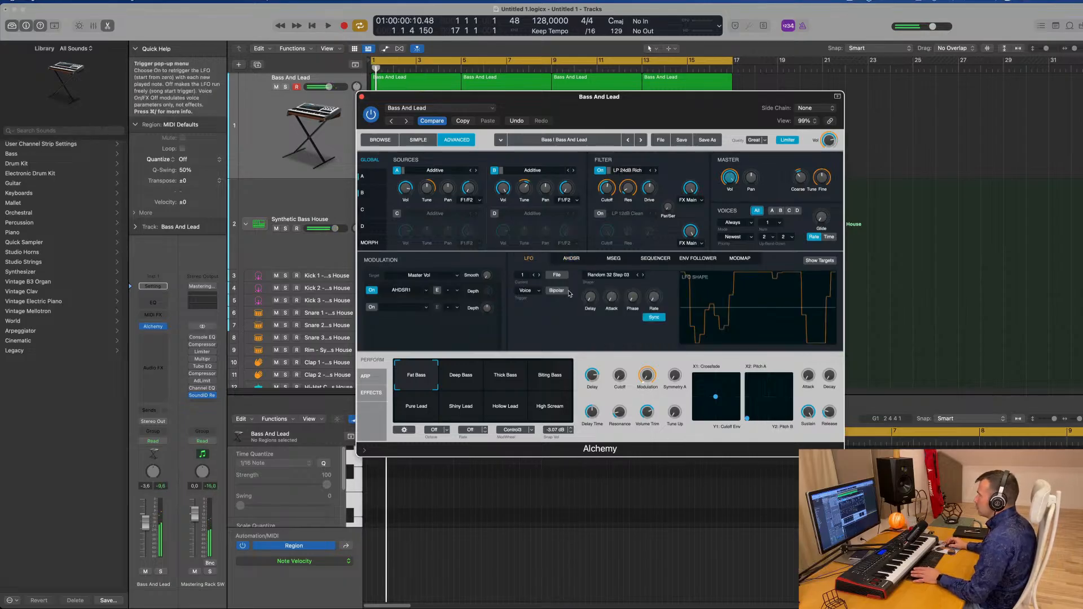
{"action": "key", "text": "space"}
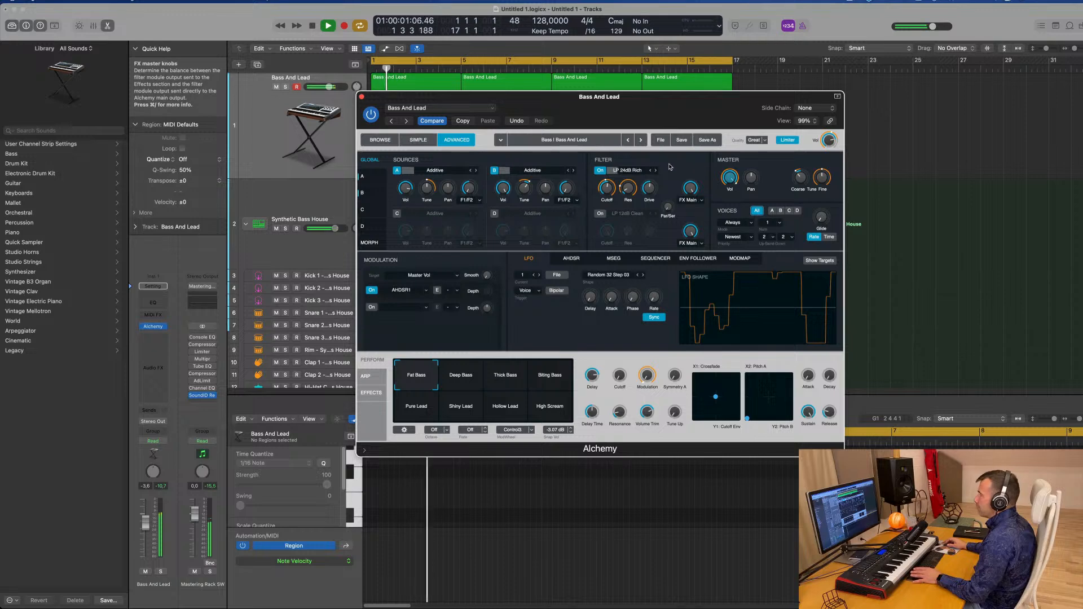
{"action": "left_click", "coordinate": [372, 290]}
{"action": "key", "text": "space"}
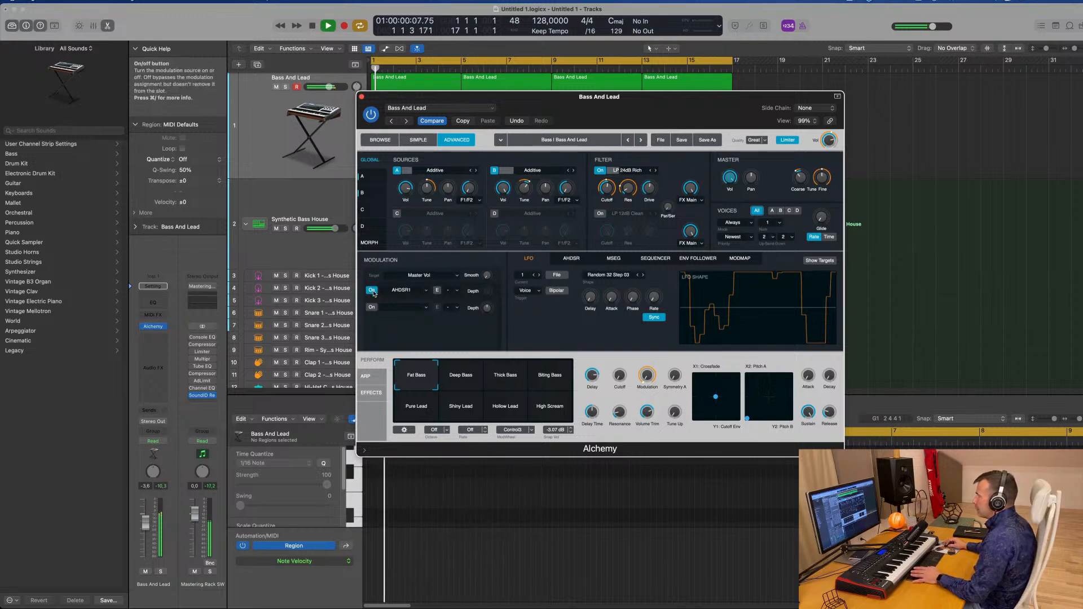
{"action": "key", "text": "space"}
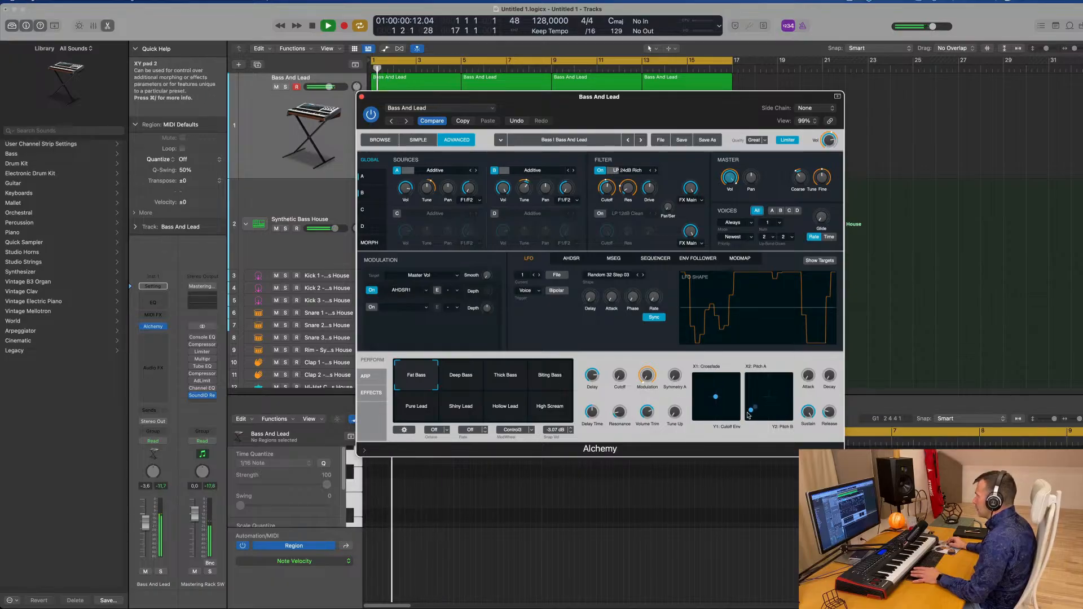
{"action": "left_click_drag", "start_coordinate": [748, 415], "coordinate": [748, 421]}
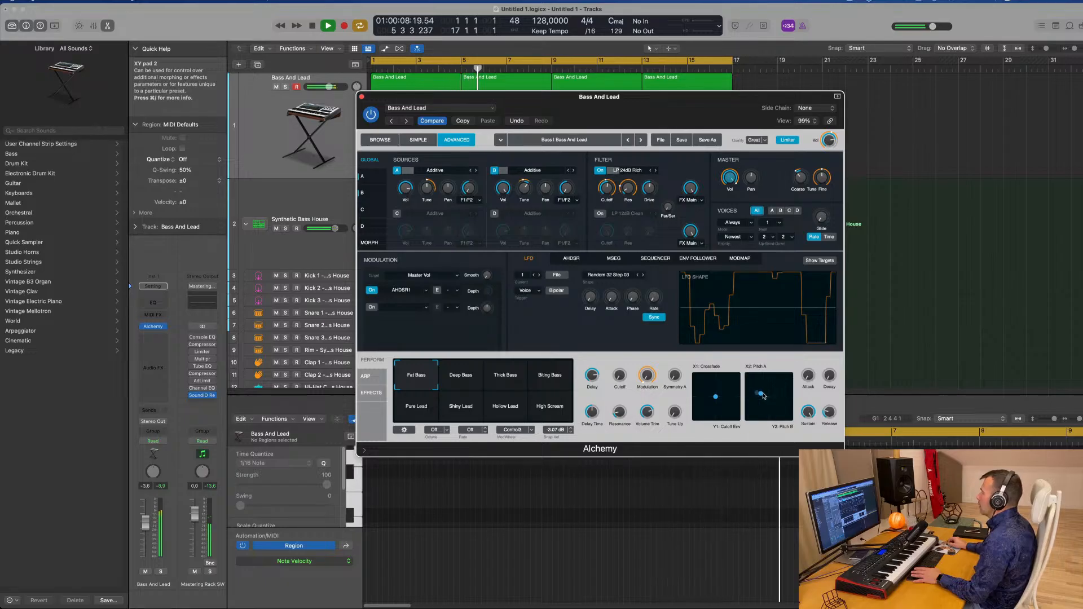
Play the arrangement and reposition the point in Alchemy's first XY pad while listening
{"action": "key", "text": "space"}
{"action": "key", "text": "space"}
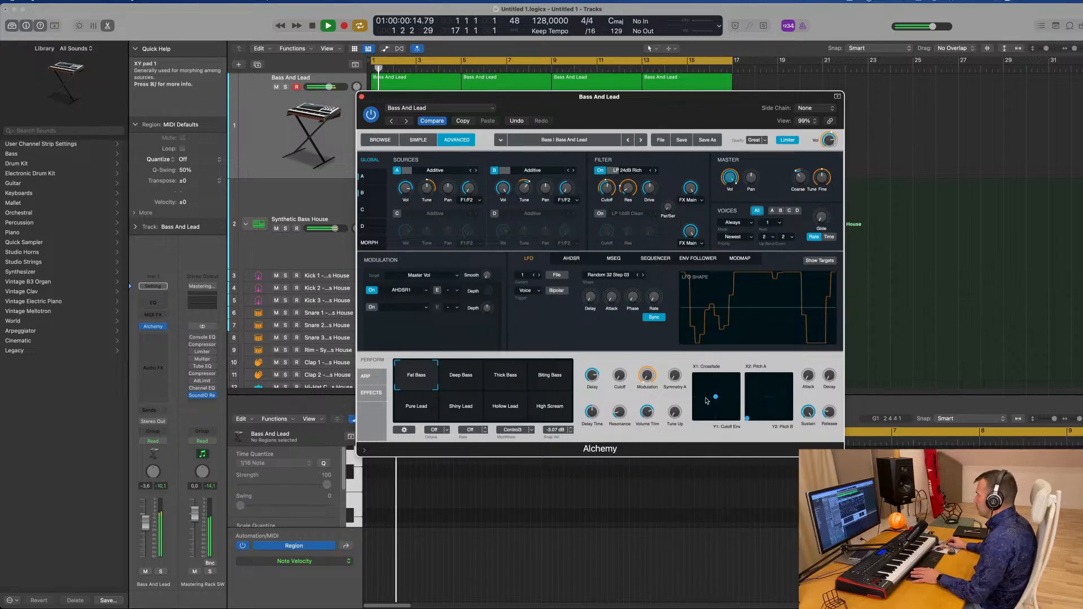
{"action": "left_click_drag", "start_coordinate": [715, 397], "coordinate": [748, 377]}
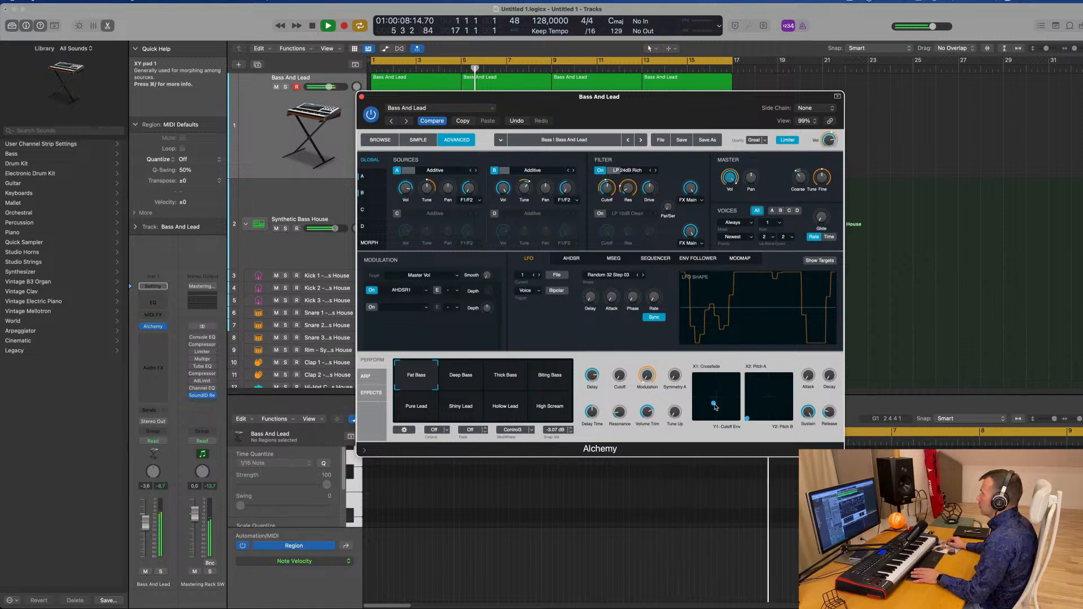
{"action": "key", "text": "space"}
Move the Alchemy window aside so the bass regions in the tracks area are uncovered
{"action": "left_click_drag", "start_coordinate": [625, 110], "coordinate": [769, 106]}
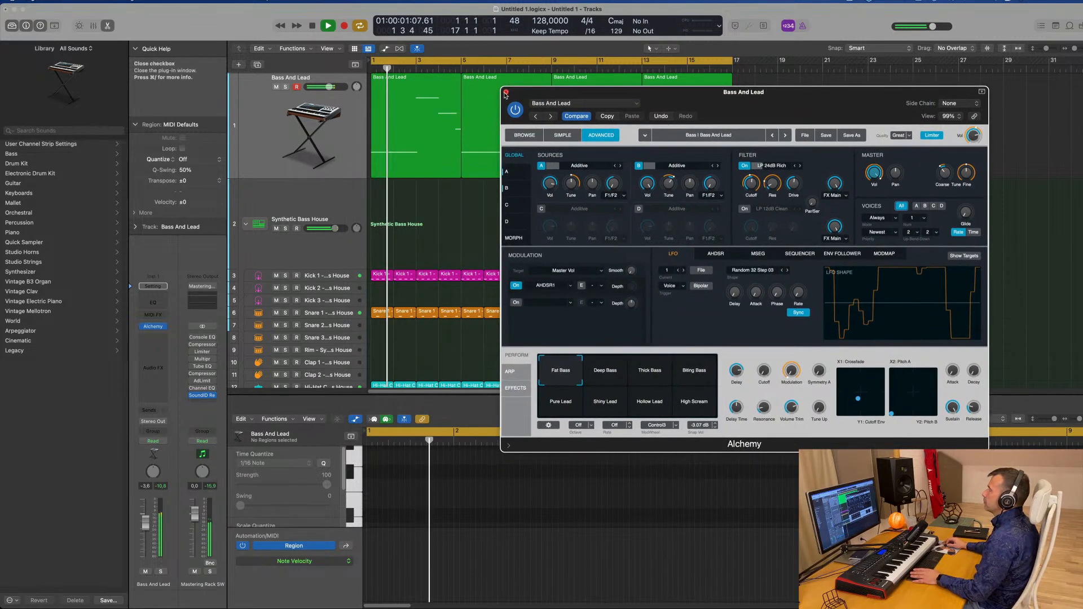
{"action": "left_click", "coordinate": [335, 128]}
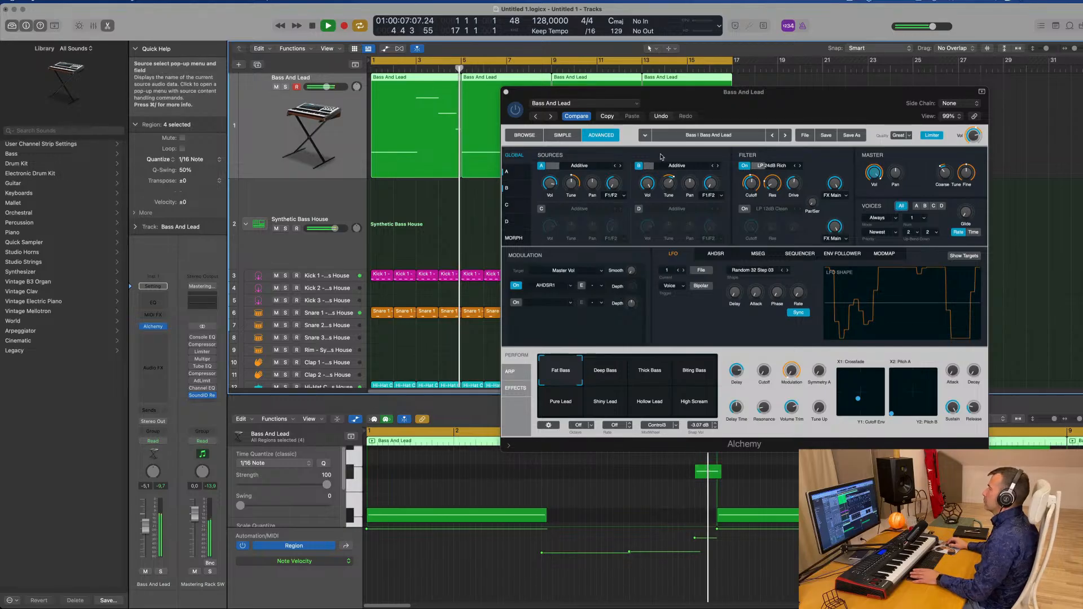
{"action": "left_click_drag", "start_coordinate": [904, 102], "coordinate": [1082, 102]}
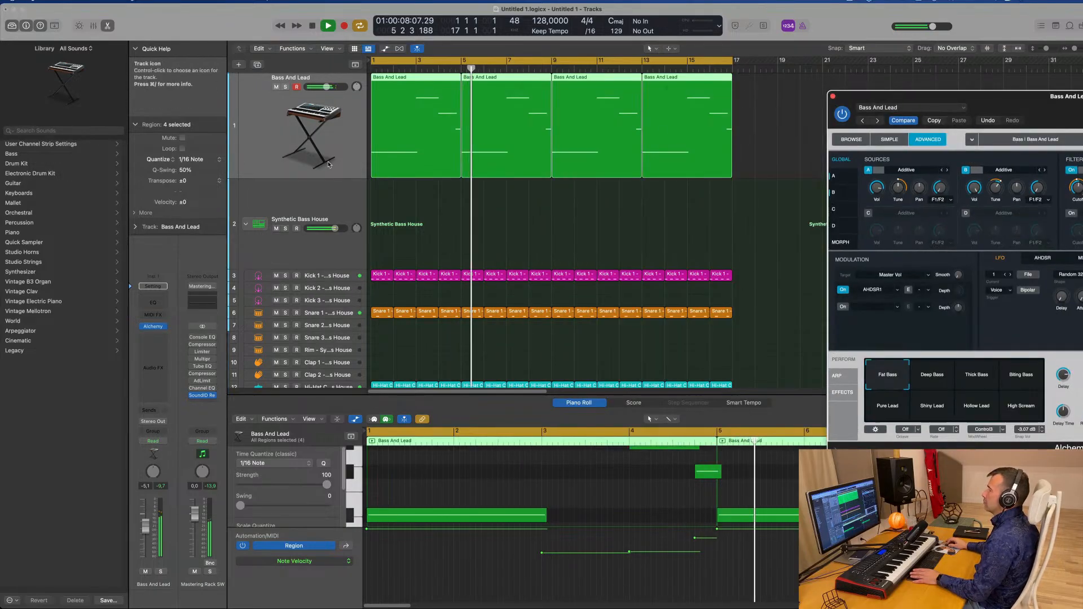
Add a new track duplicating the Bass And Lead channel and open its Alchemy instrument
{"action": "left_click", "coordinate": [259, 65]}
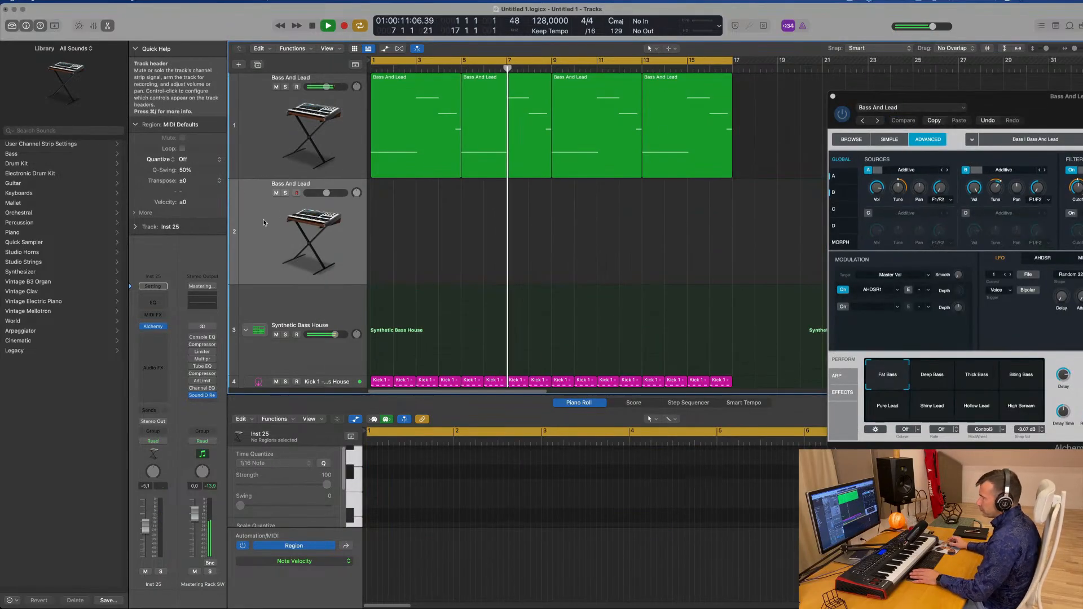
{"action": "left_click", "coordinate": [153, 326]}
{"action": "left_click_drag", "start_coordinate": [578, 127], "coordinate": [688, 120]}
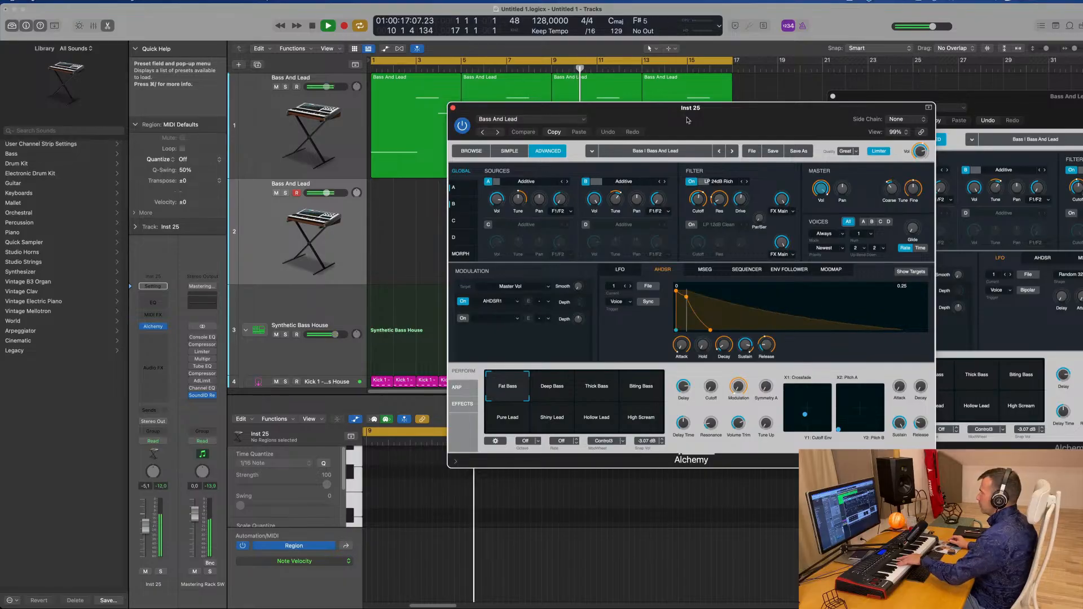
Browse Alchemy's Pads category and load the Gliding Through Space preset
{"action": "left_click", "coordinate": [518, 120]}
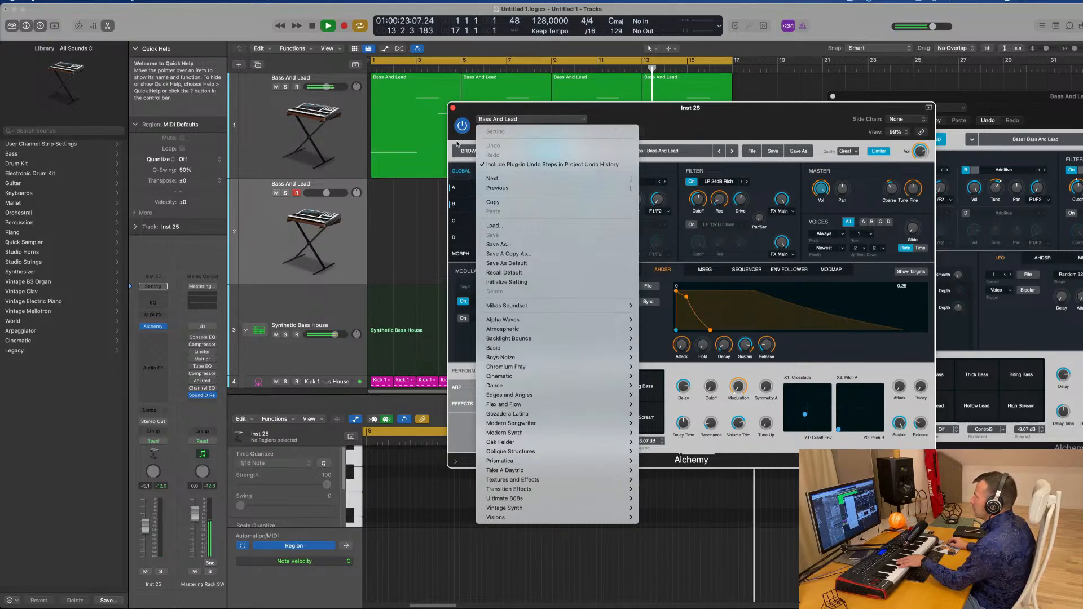
{"action": "left_click", "coordinate": [458, 163]}
{"action": "left_click", "coordinate": [469, 152]}
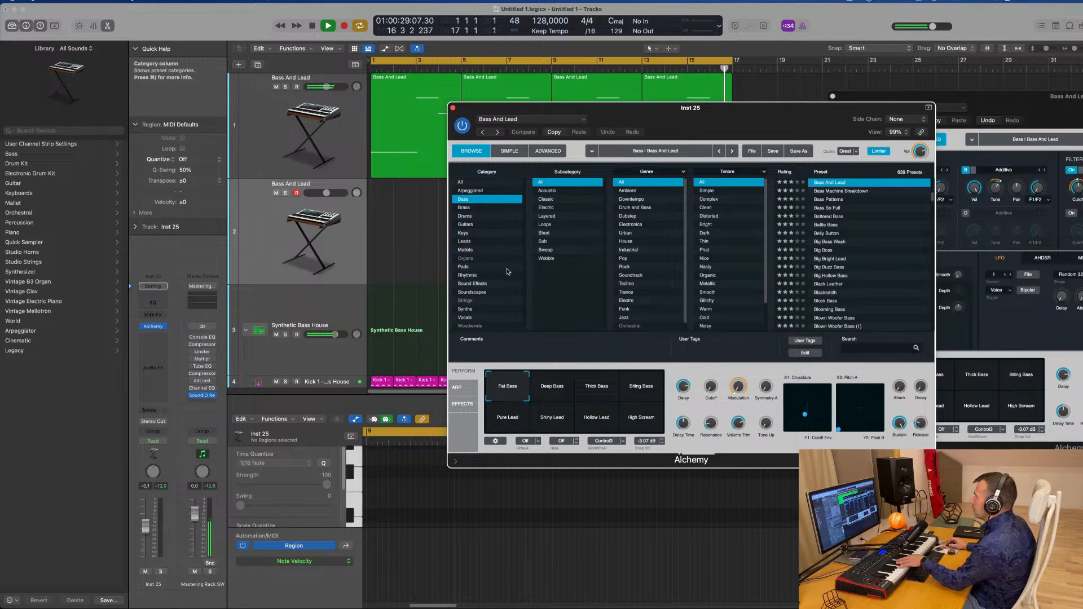
{"action": "left_click", "coordinate": [464, 267]}
{"action": "scroll", "coordinate": [845, 249], "scroll_direction": "down", "scroll_amount": 10}
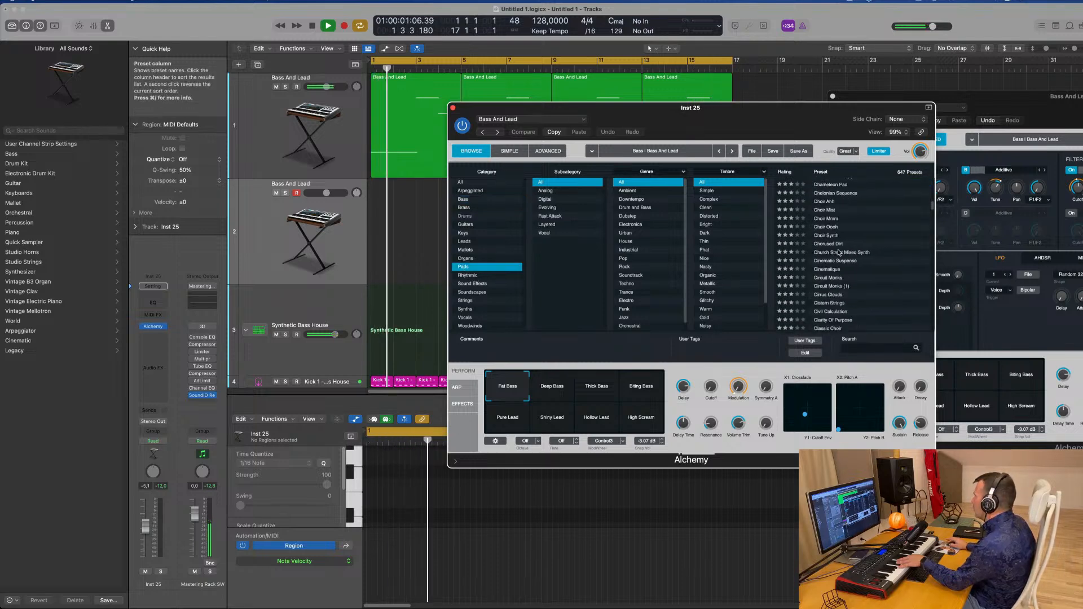
{"action": "scroll", "coordinate": [845, 249], "scroll_direction": "down", "scroll_amount": 5}
{"action": "left_click", "coordinate": [834, 267]}
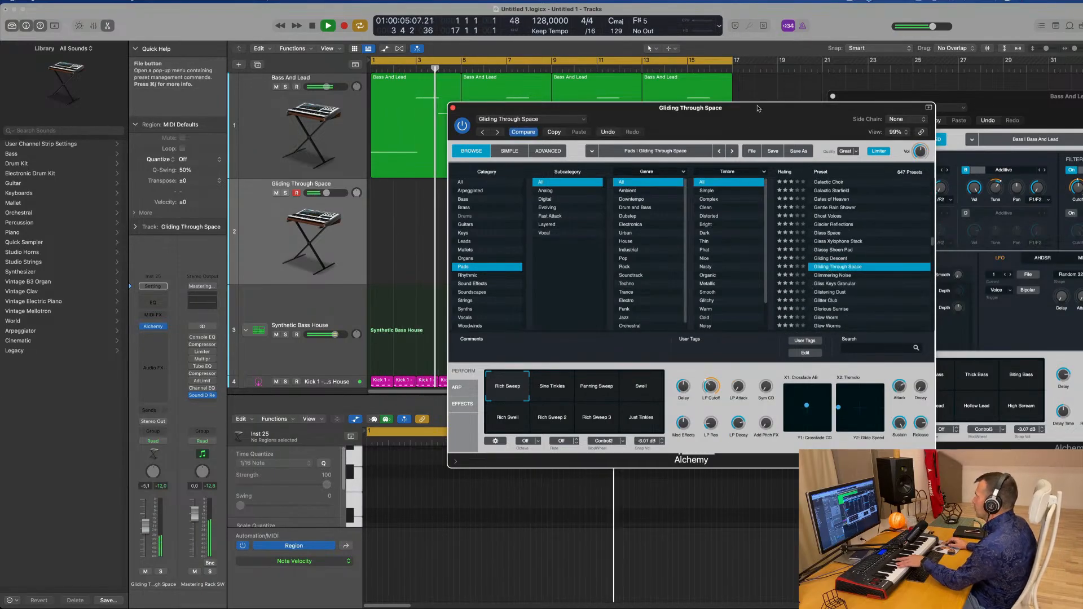
{"action": "left_click_drag", "start_coordinate": [765, 103], "coordinate": [746, 141]}
Audition the Sine Tinkles and Panning Sweep snapshots, nudge the track volume, and load the Glimmering Noise preset
{"action": "left_click", "coordinate": [530, 430]}
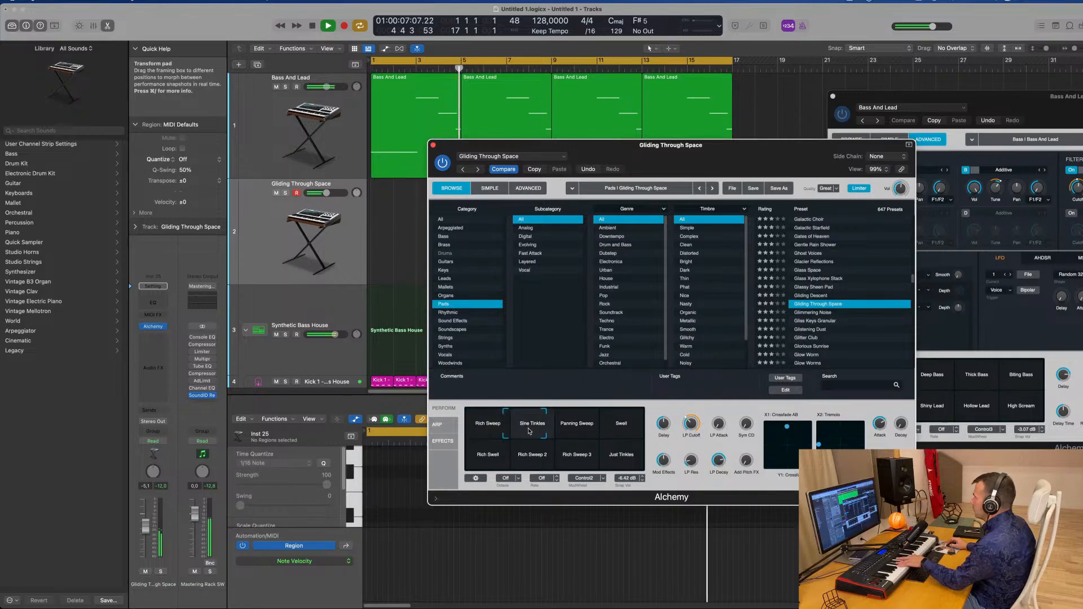
{"action": "left_click", "coordinate": [576, 430]}
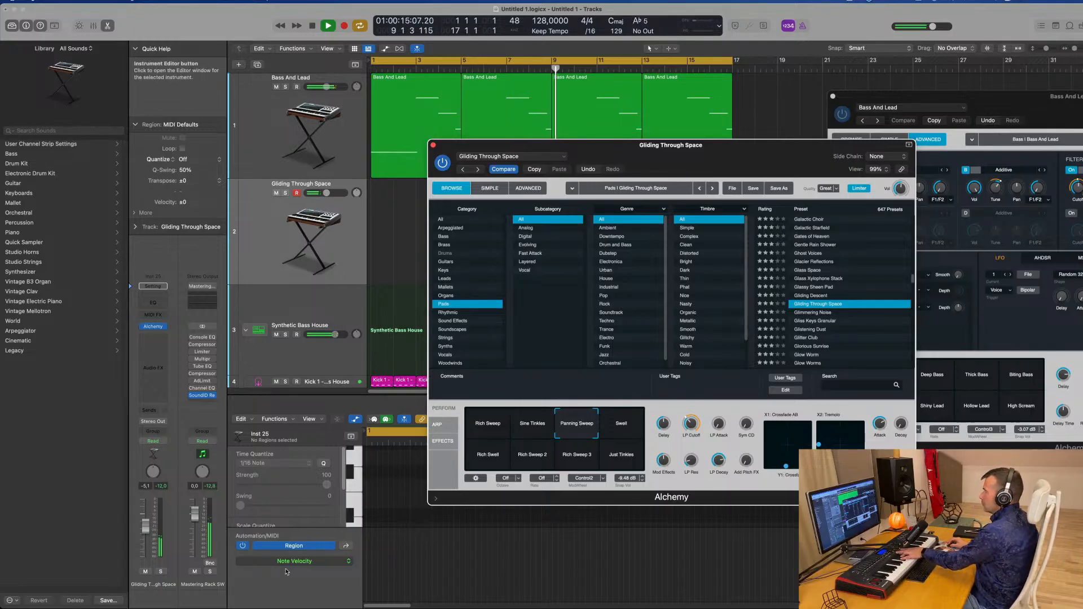
{"action": "left_click_drag", "start_coordinate": [327, 193], "coordinate": [333, 193]}
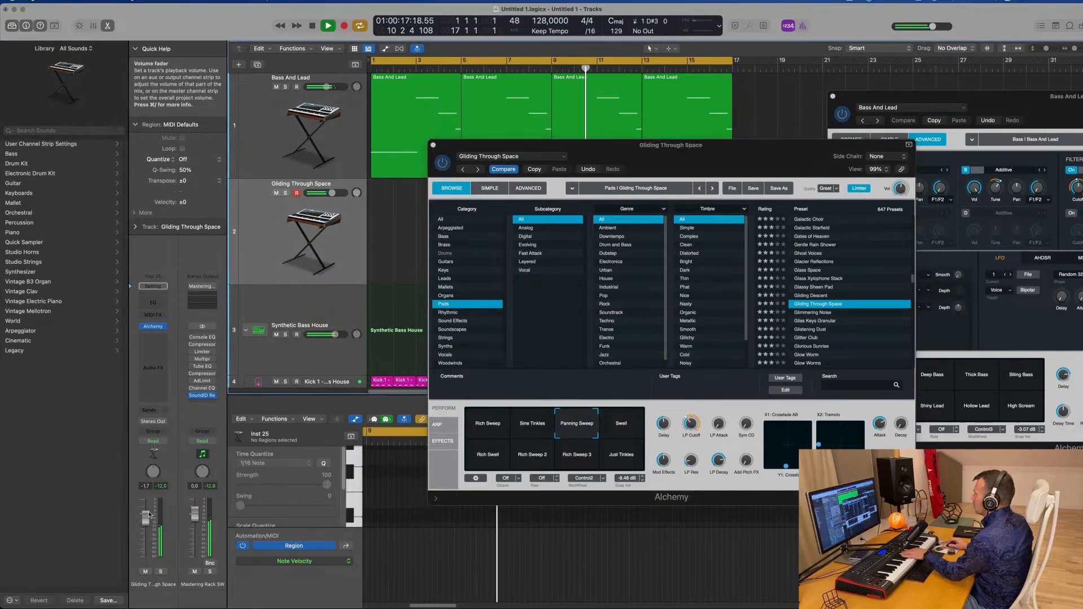
{"action": "left_click", "coordinate": [828, 314]}
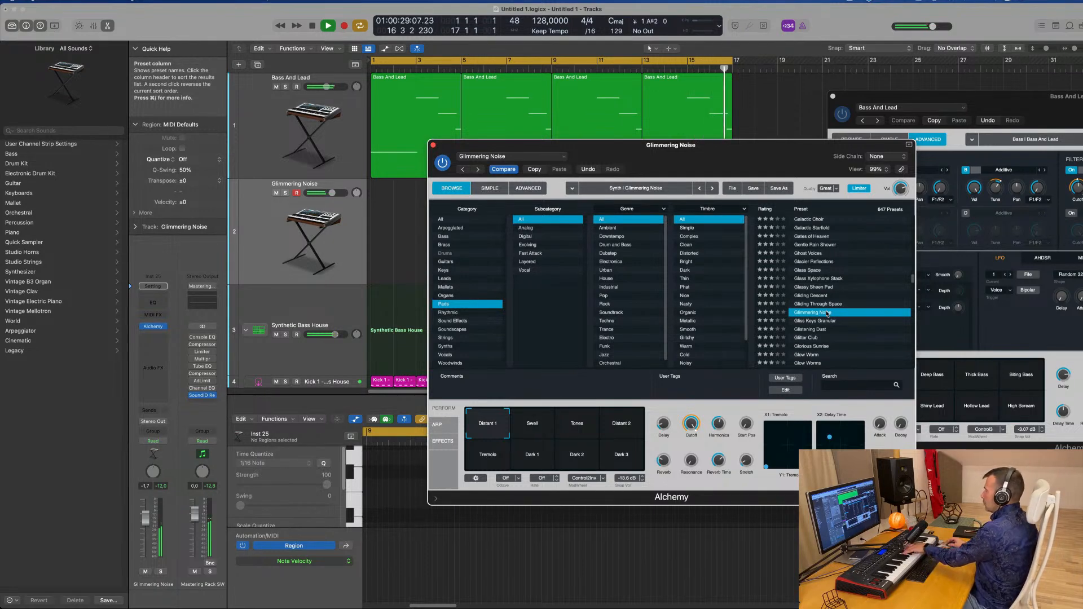
Record a four-bar Glimmering Noise part starting at bar 5
{"action": "key", "text": "r"}
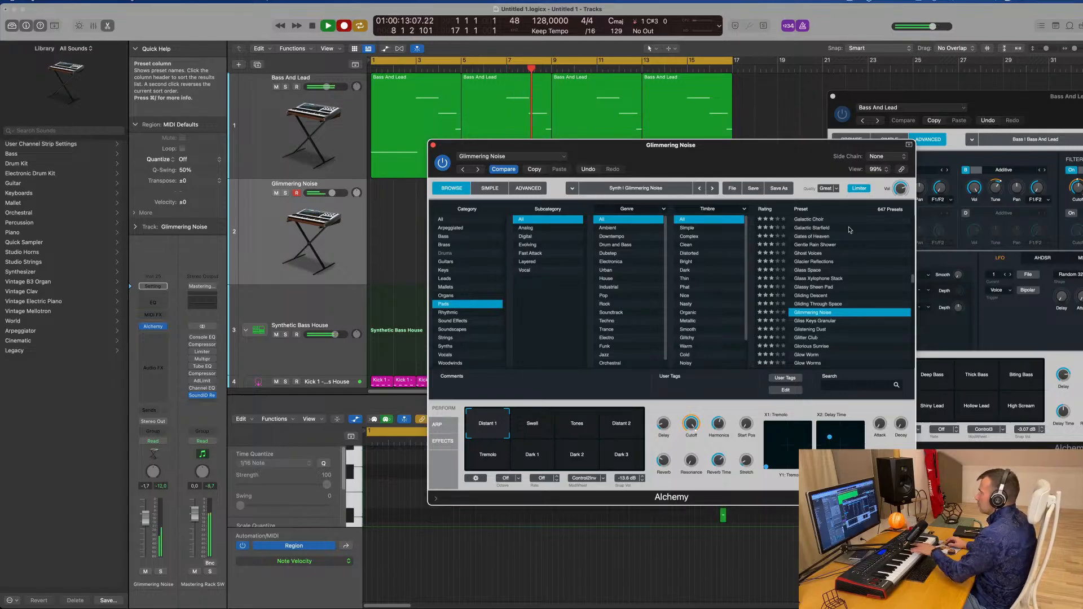
{"action": "left_click_drag", "start_coordinate": [700, 145], "coordinate": [1067, 123]}
{"action": "key", "text": "space"}
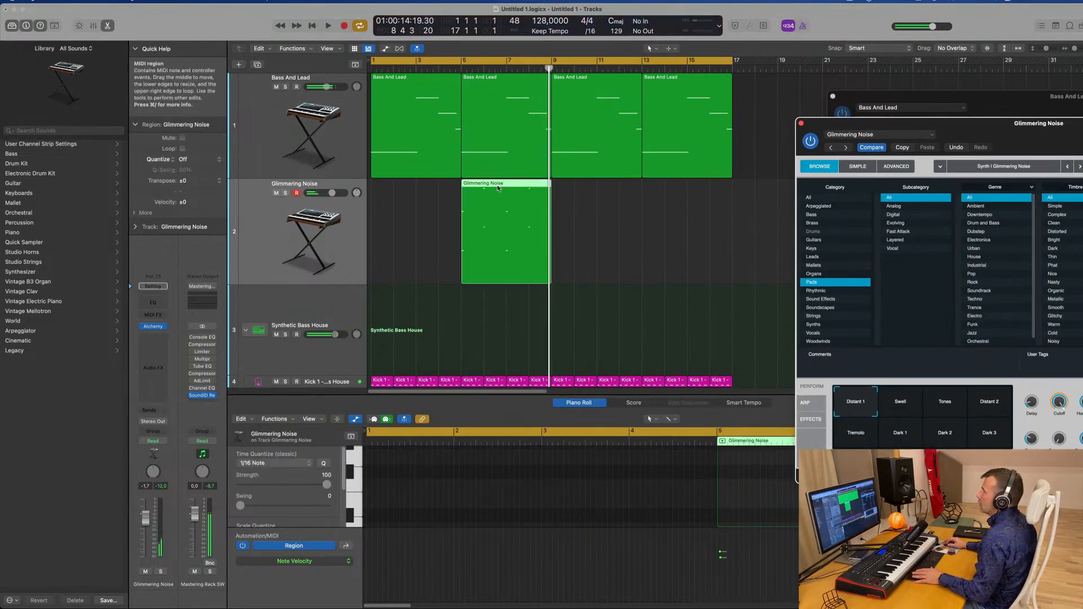
Move the recorded pad region to bar 1 and shift its first note onto the downbeat
{"action": "left_click_drag", "start_coordinate": [496, 265], "coordinate": [406, 265]}
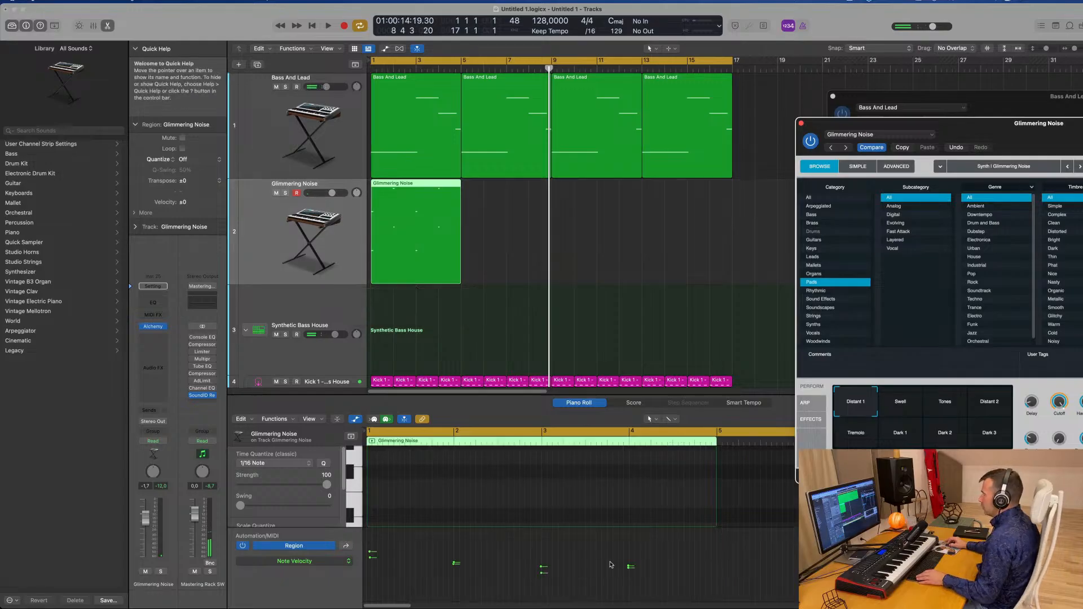
{"action": "scroll", "coordinate": [510, 477], "scroll_direction": "up", "scroll_amount": 5}
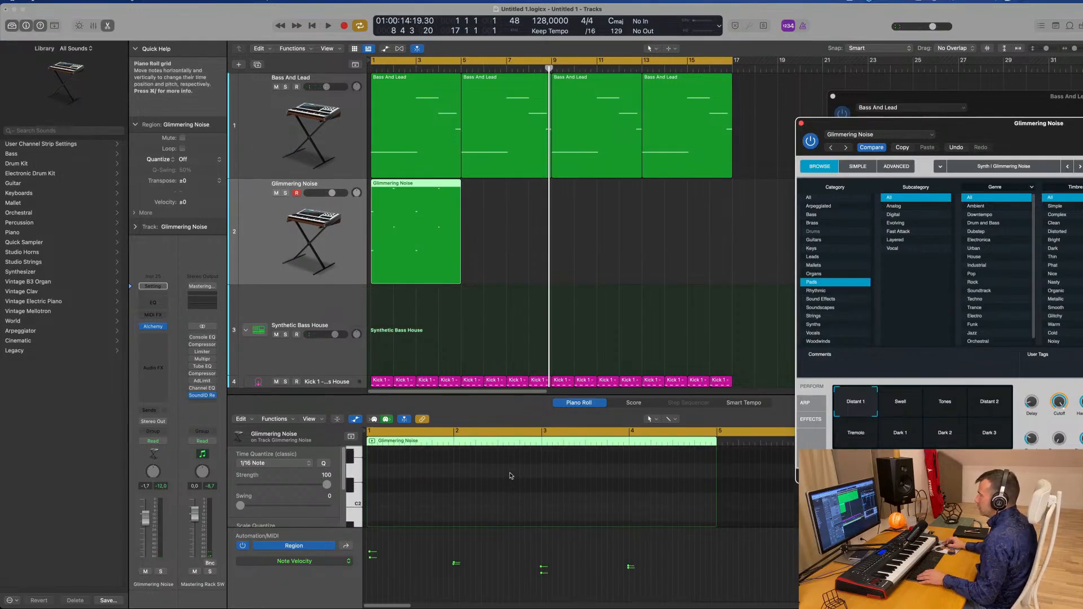
{"action": "scroll", "coordinate": [510, 477], "scroll_direction": "down", "scroll_amount": 2}
{"action": "left_click", "coordinate": [504, 481]}
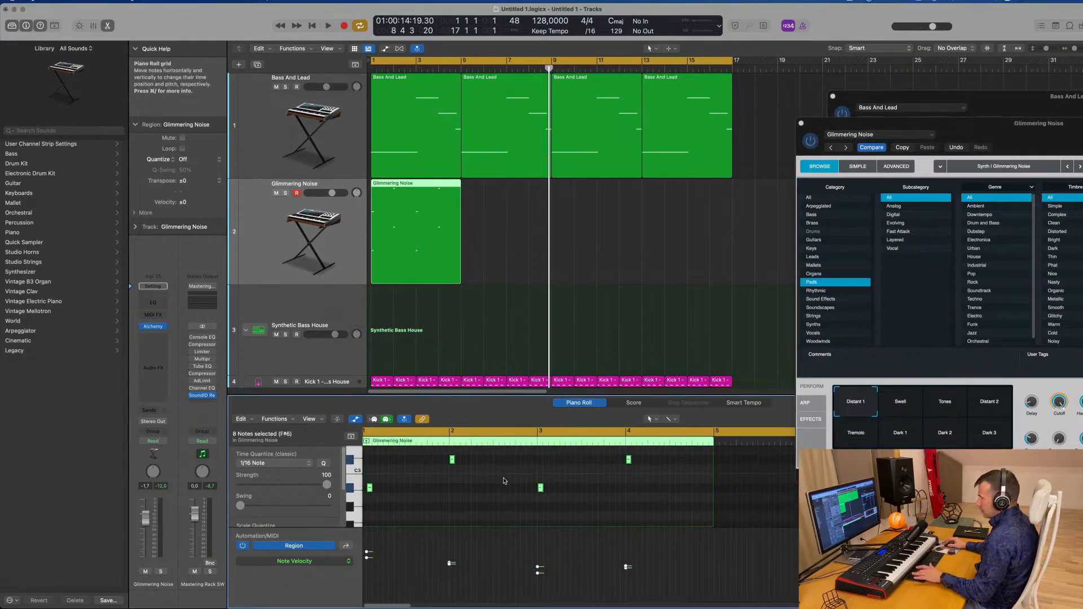
{"action": "scroll", "coordinate": [412, 499], "scroll_direction": "right", "scroll_amount": 3}
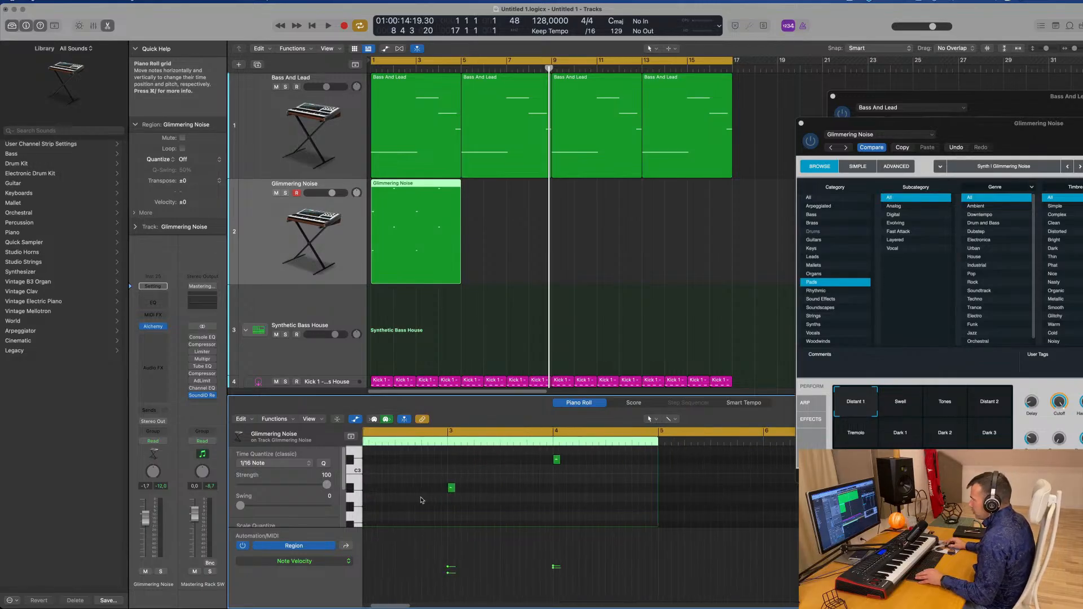
{"action": "scroll", "coordinate": [421, 500], "scroll_direction": "left", "scroll_amount": 5}
{"action": "left_click_drag", "start_coordinate": [417, 483], "coordinate": [370, 495]}
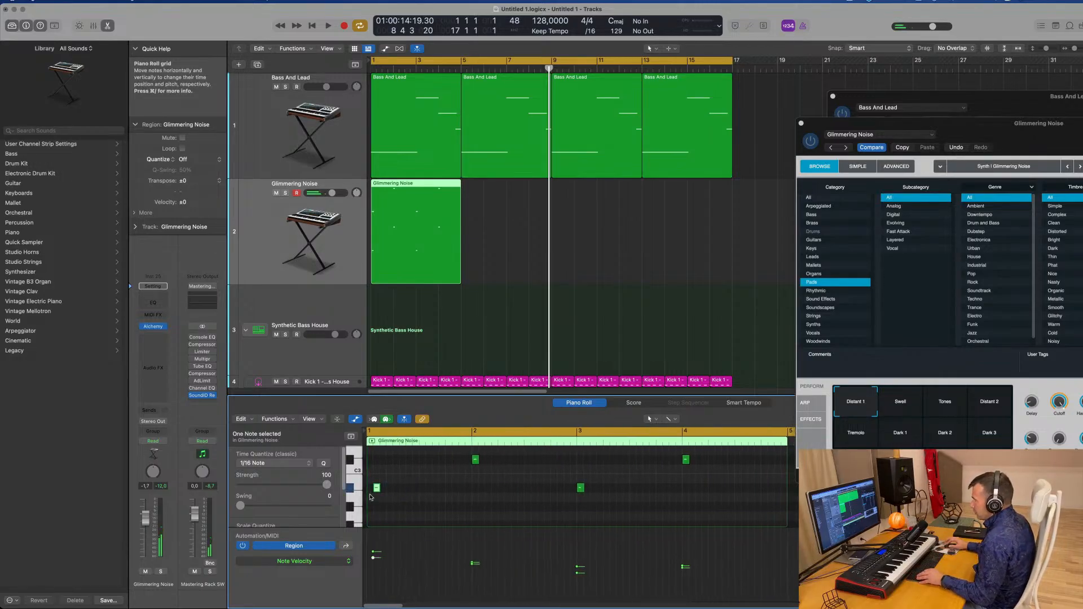
{"action": "scroll", "coordinate": [376, 492], "scroll_direction": "down", "scroll_amount": 2}
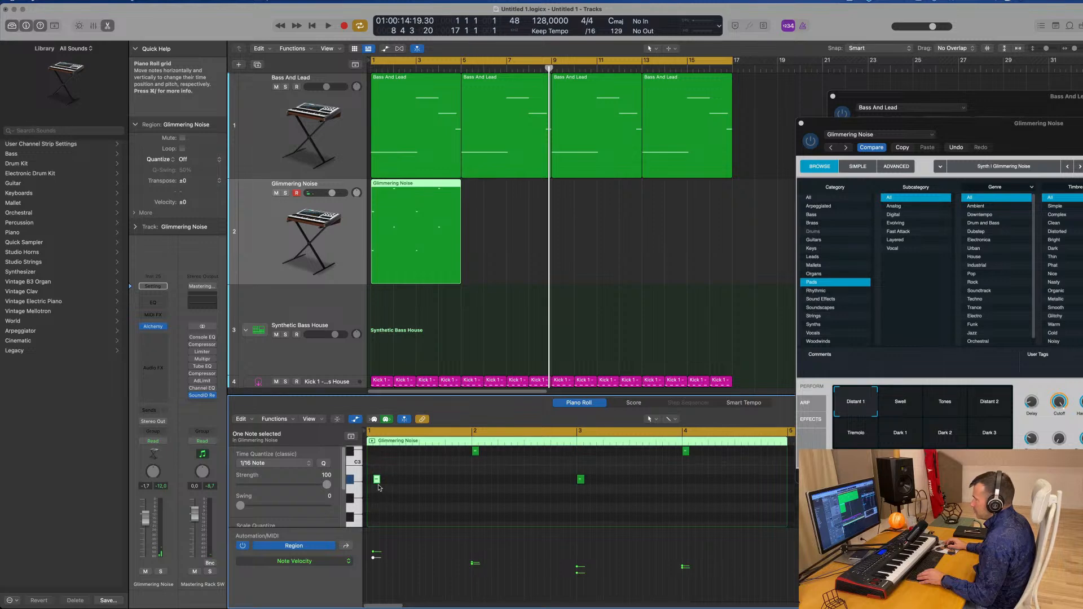
{"action": "left_click_drag", "start_coordinate": [377, 480], "coordinate": [370, 480]}
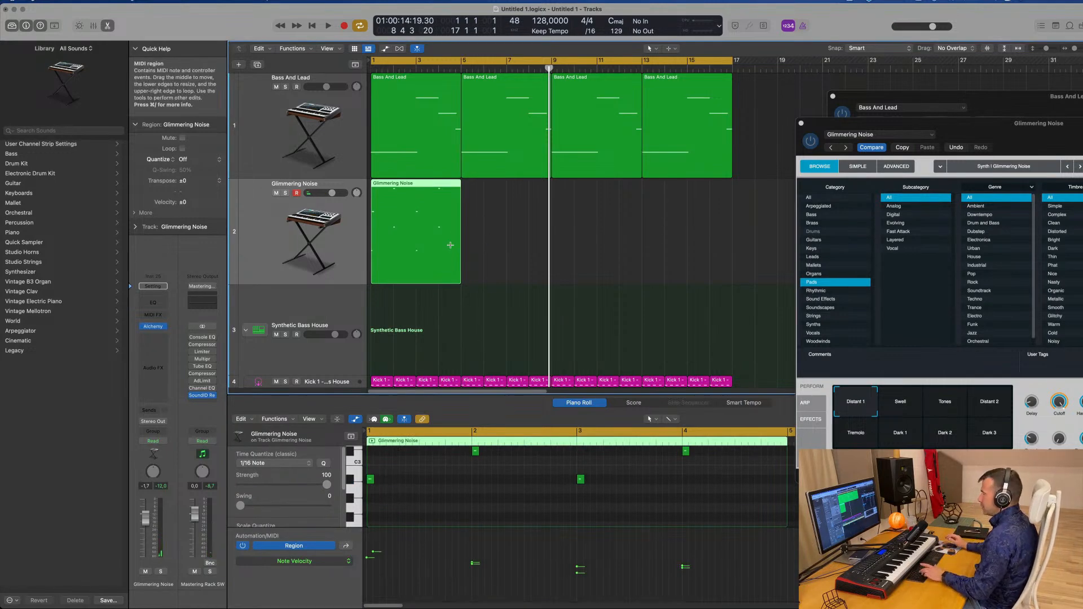
Repeat the Glimmering Noise region three times and play the arrangement from the beginning
{"action": "key", "text": "super+r"}
{"action": "key", "text": "super+r"}
{"action": "key", "text": "super+r"}
{"action": "left_click", "coordinate": [325, 266]}
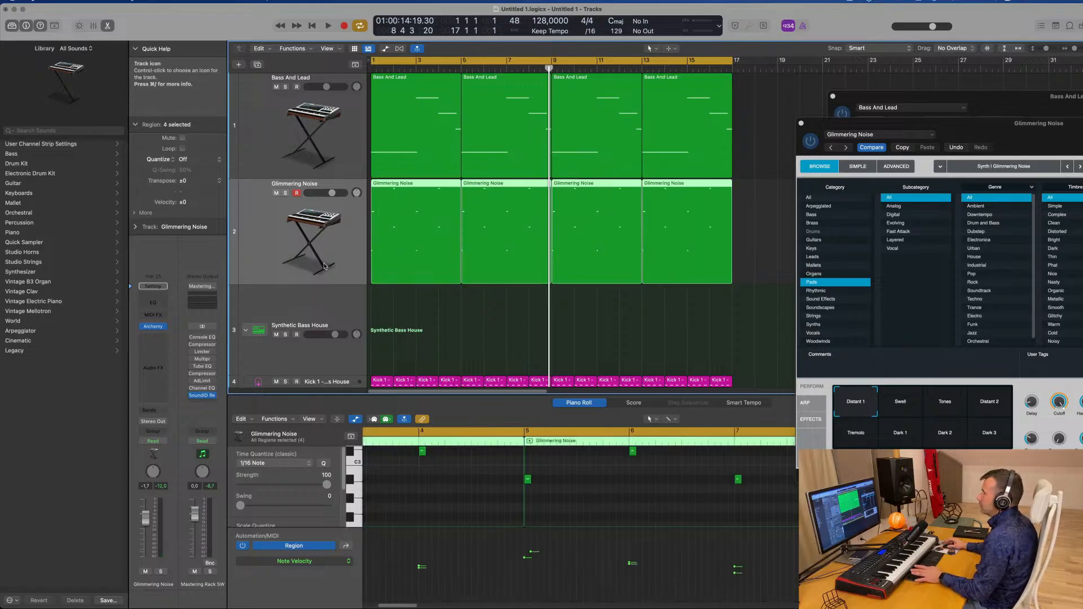
{"action": "key", "text": "Return"}
{"action": "key", "text": "space"}
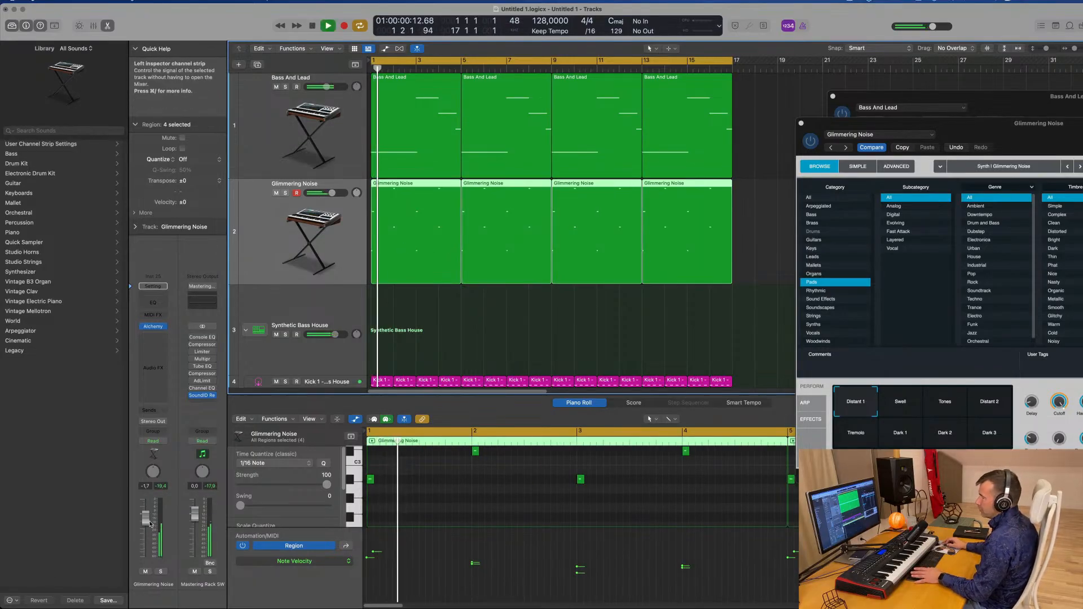
Lower the pad track's volume and audition the Swell and Tones snapshots, settling on Distant 2
{"action": "left_click_drag", "start_coordinate": [150, 524], "coordinate": [151, 529]}
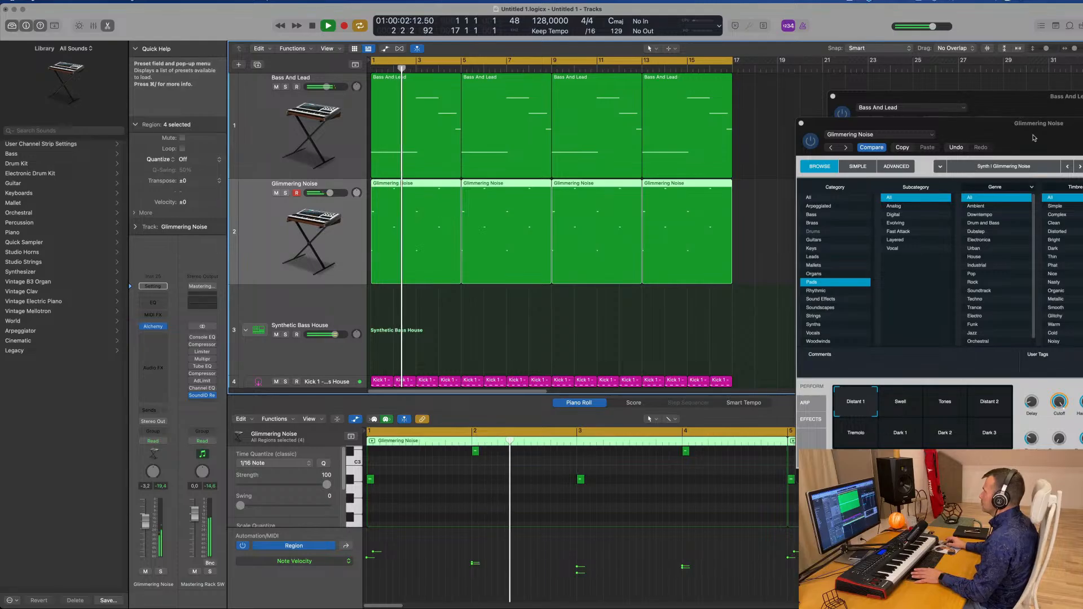
{"action": "left_click_drag", "start_coordinate": [1034, 138], "coordinate": [711, 206]}
{"action": "left_click", "coordinate": [582, 492]}
{"action": "key", "text": "Return"}
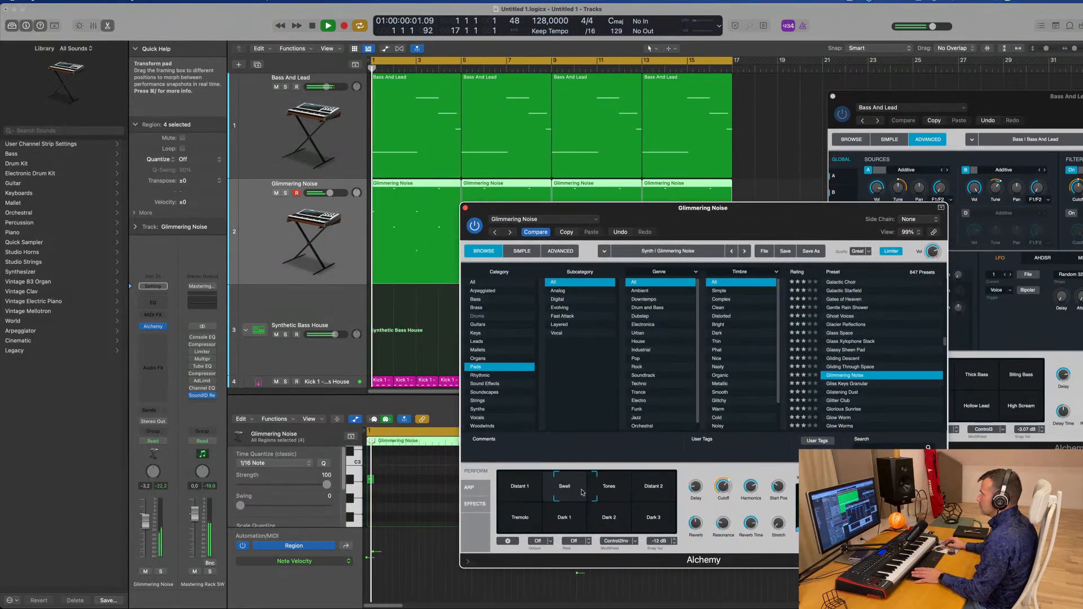
{"action": "left_click", "coordinate": [615, 492]}
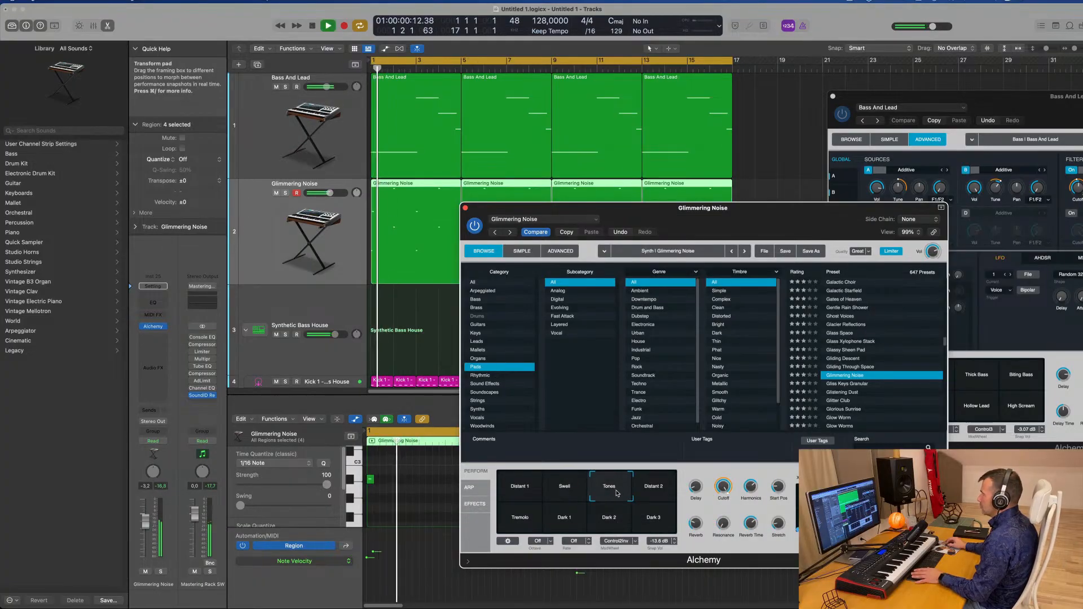
{"action": "left_click", "coordinate": [653, 492]}
{"action": "key", "text": "Return"}
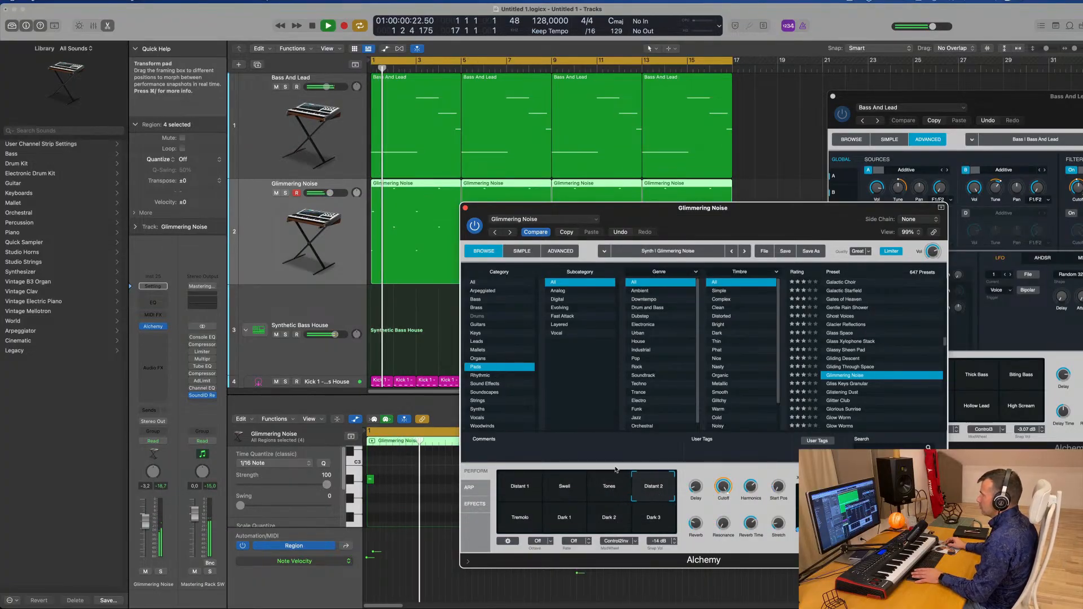
Move a note in the first Glimmering Noise region down to a lower pitch and play it
{"action": "scroll", "coordinate": [385, 478], "scroll_direction": "up", "scroll_amount": 4}
{"action": "left_click_drag", "start_coordinate": [393, 493], "coordinate": [379, 510]}
{"action": "key", "text": "space"}
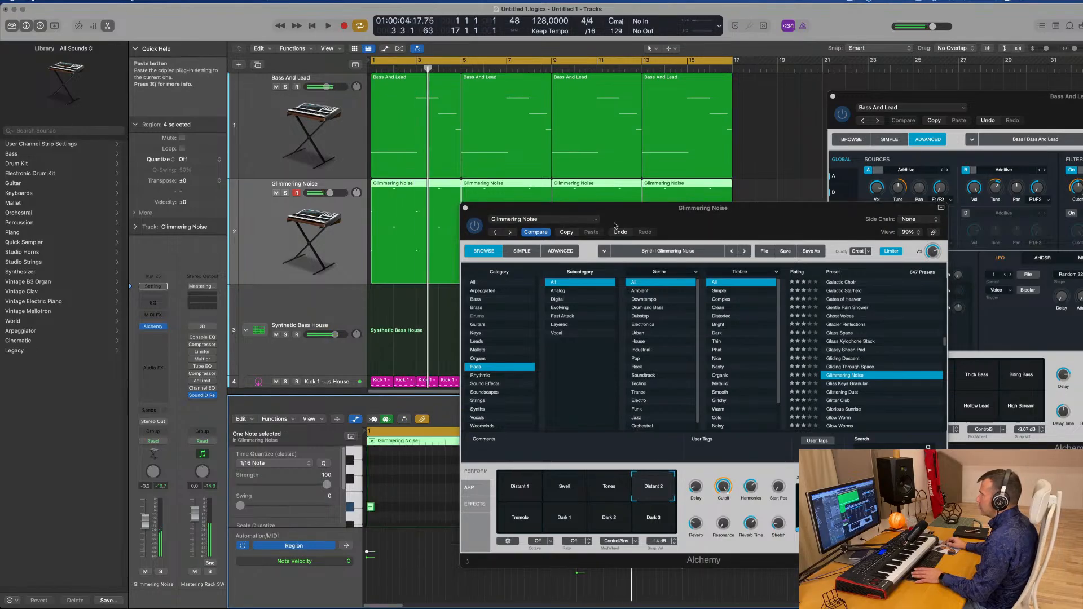
Delete the three repeated Glimmering Noise regions after the first one
{"action": "left_click_drag", "start_coordinate": [615, 225], "coordinate": [901, 211]}
{"action": "key", "text": "space"}
{"action": "left_click_drag", "start_coordinate": [736, 193], "coordinate": [545, 241]}
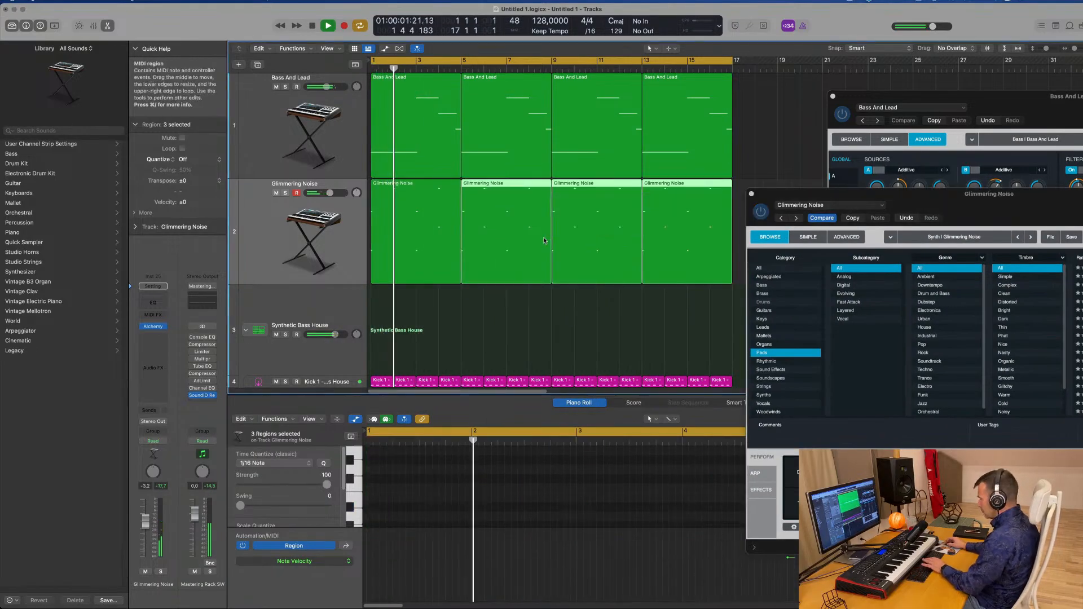
{"action": "key", "text": "Delete"}
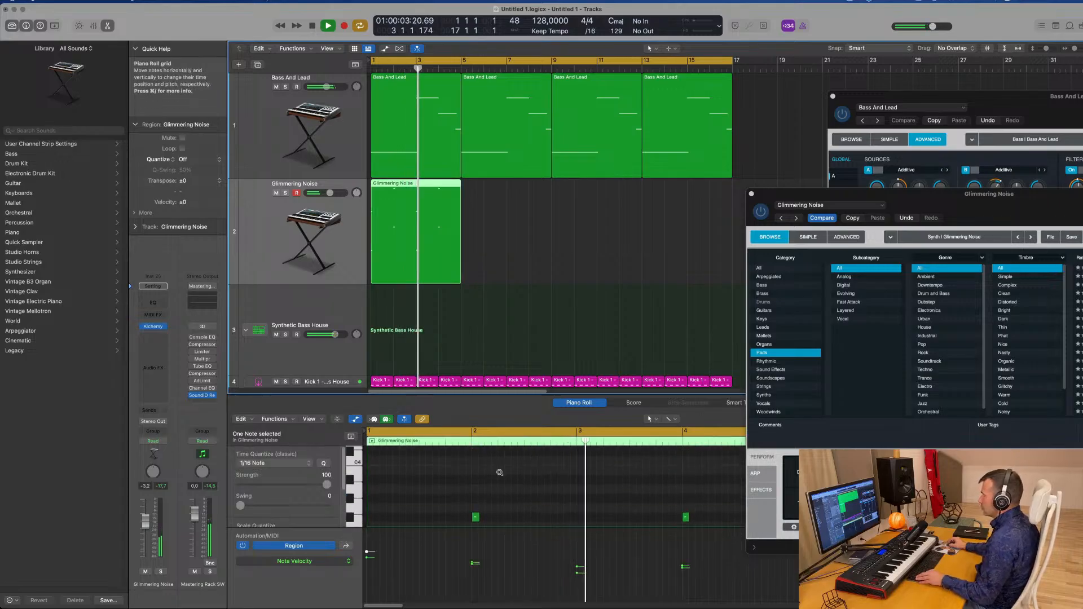
Repeat the edited Glimmering Noise region three times so it runs through bar 16
{"action": "scroll", "coordinate": [501, 475], "scroll_direction": "down", "scroll_amount": 4}
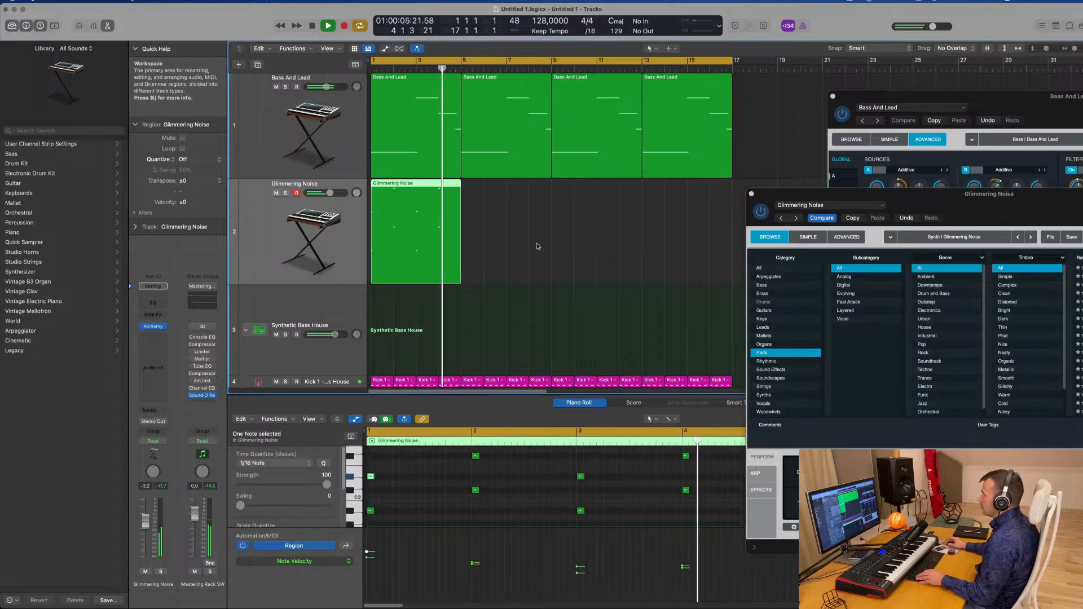
{"action": "key", "text": "space"}
{"action": "key", "text": "super+r"}
{"action": "key", "text": "super+r"}
{"action": "key", "text": "super+r"}
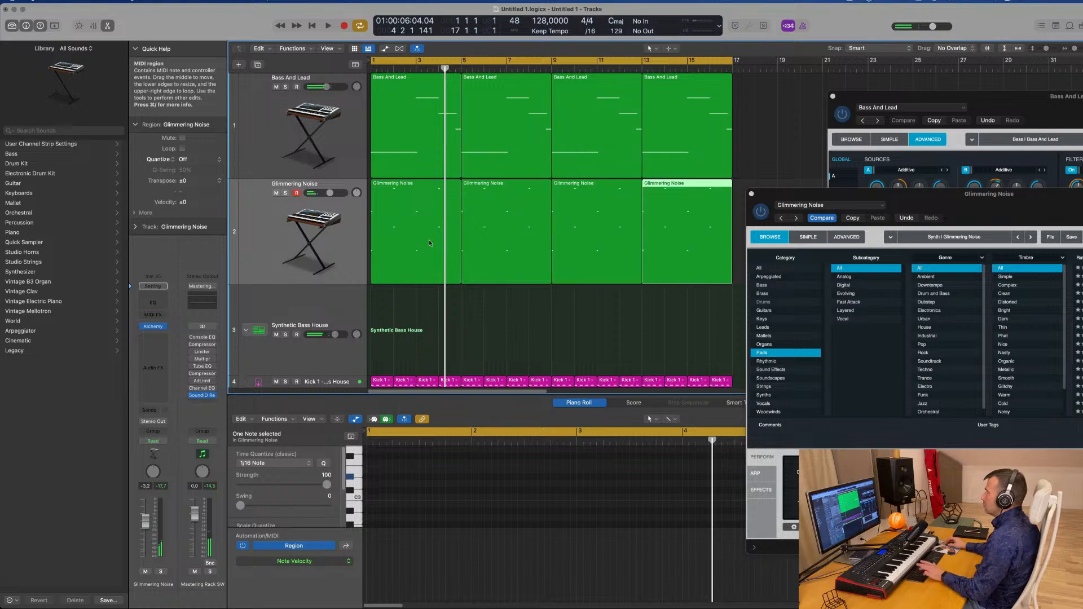
Play the project and audition the pad's Tremolo and Dark 1–3 snapshots, settling on Tremolo
{"action": "key", "text": "space"}
{"action": "left_click_drag", "start_coordinate": [793, 194], "coordinate": [514, 45]}
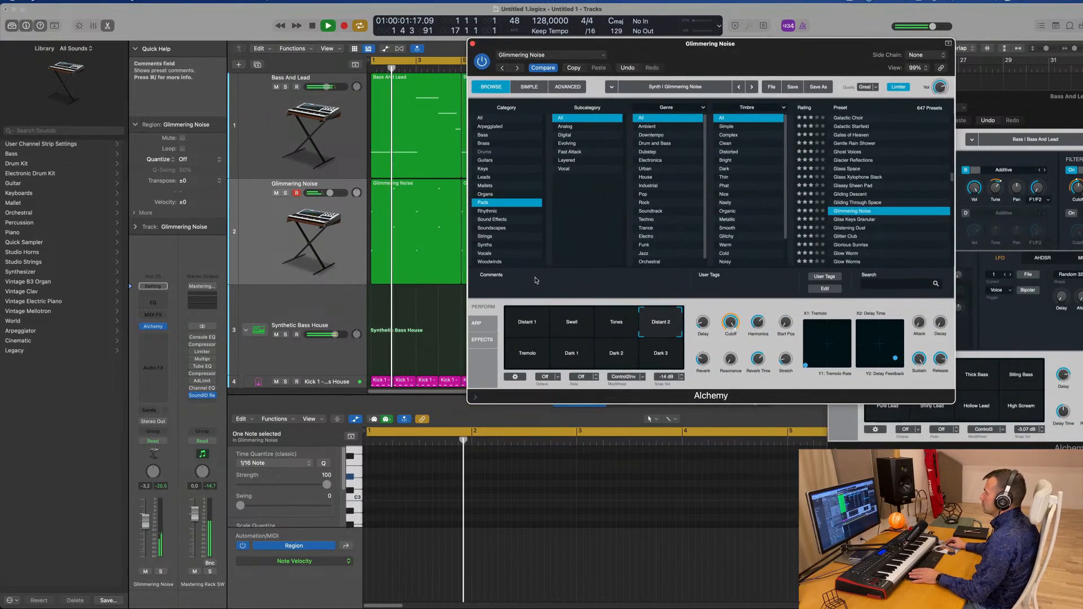
{"action": "left_click", "coordinate": [527, 352]}
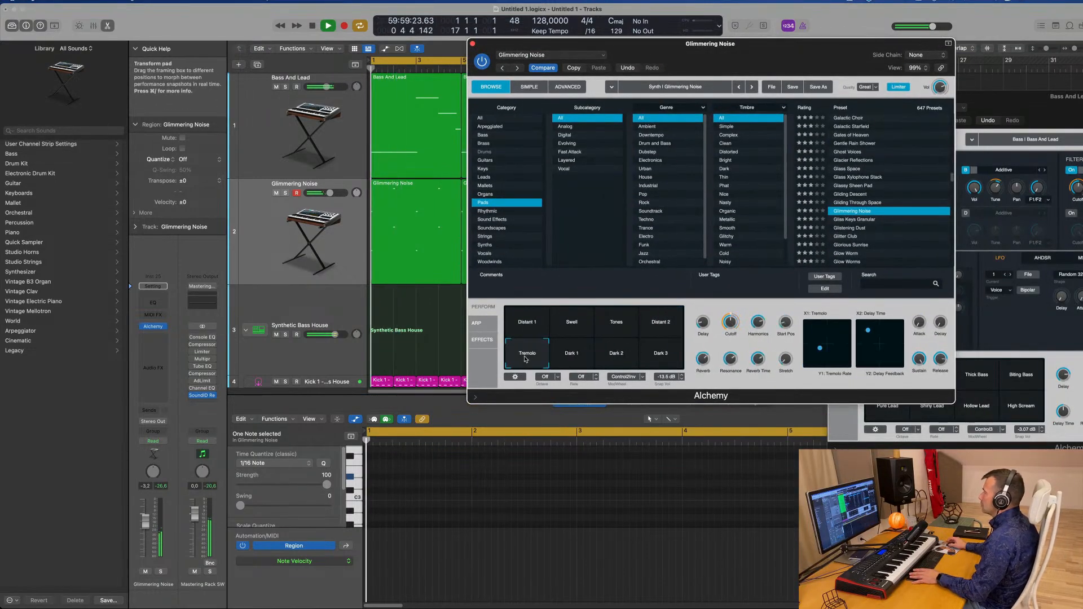
{"action": "left_click", "coordinate": [575, 359]}
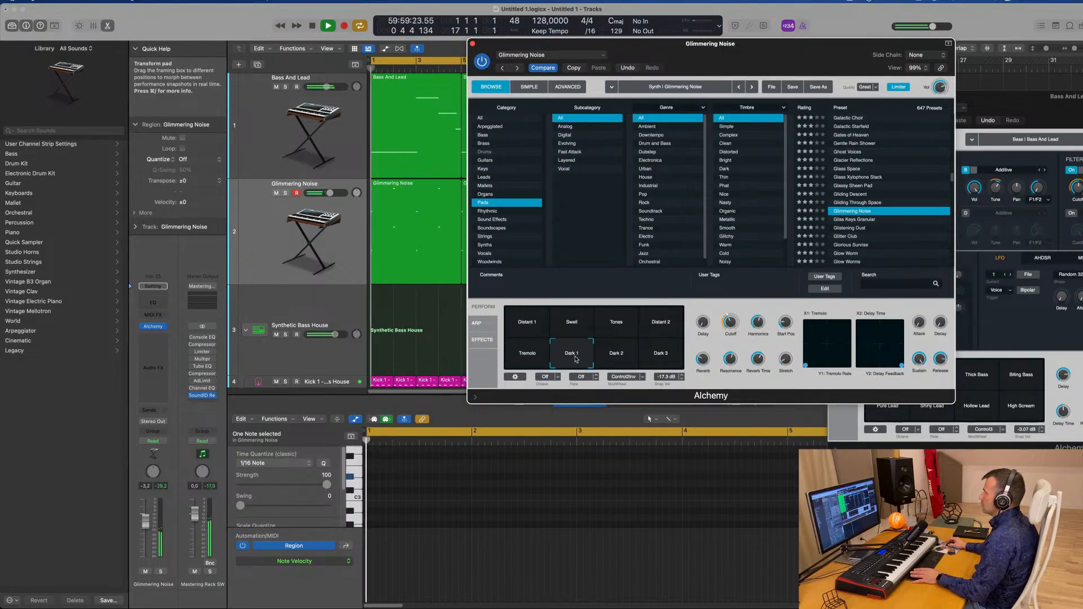
{"action": "left_click", "coordinate": [628, 359]}
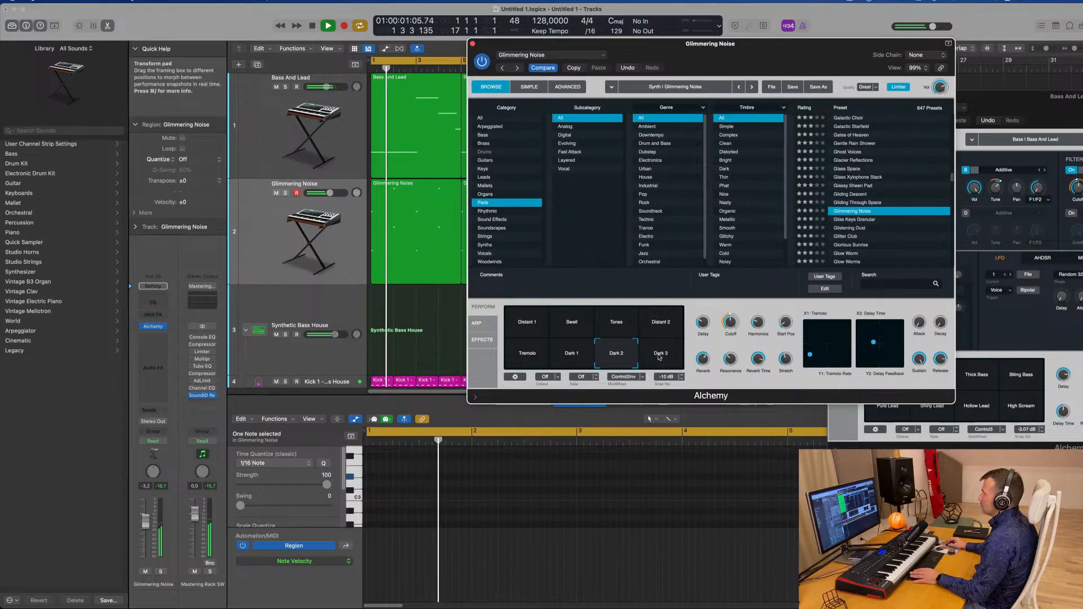
{"action": "left_click", "coordinate": [659, 357]}
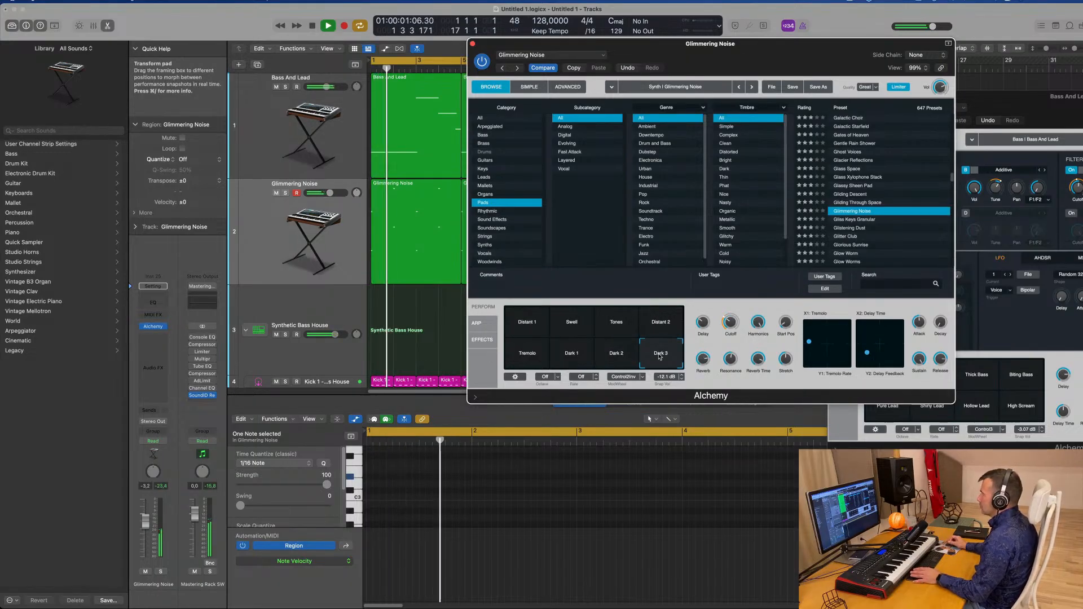
{"action": "left_click", "coordinate": [527, 353]}
Lower the Glimmering Noise track's volume and add a send from it to Bus 4
{"action": "left_click_drag", "start_coordinate": [147, 521], "coordinate": [145, 540]}
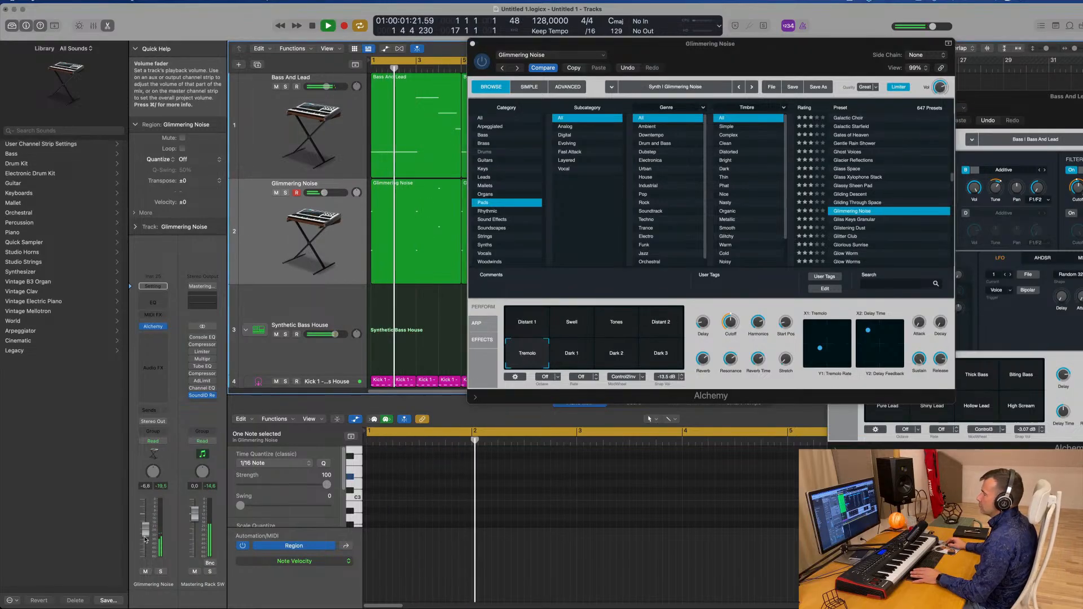
{"action": "left_click", "coordinate": [152, 411]}
{"action": "mouse_move", "coordinate": [176, 427]}
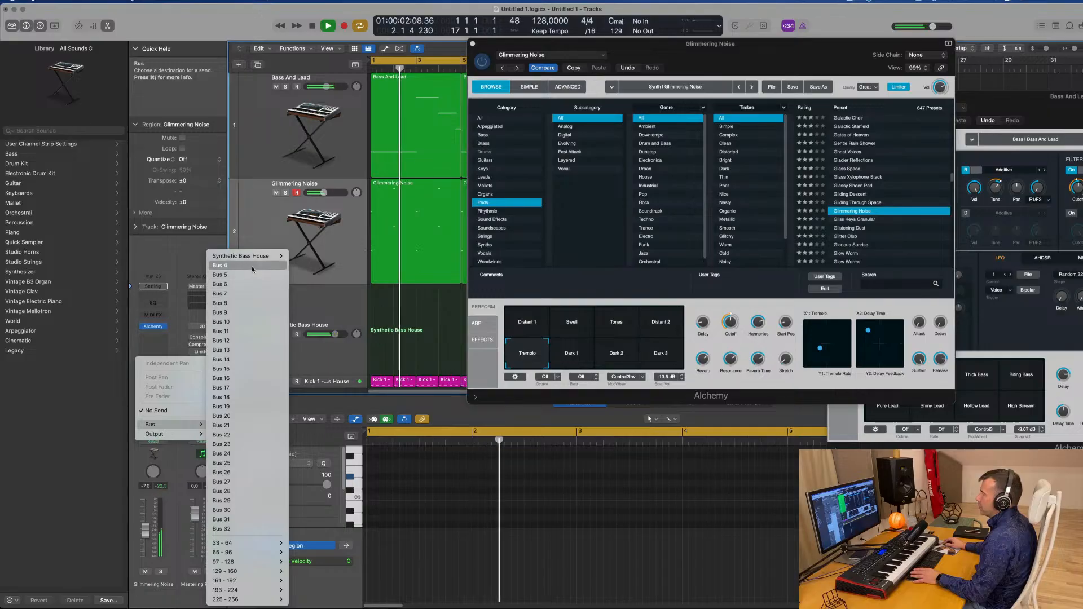
{"action": "left_click", "coordinate": [220, 265]}
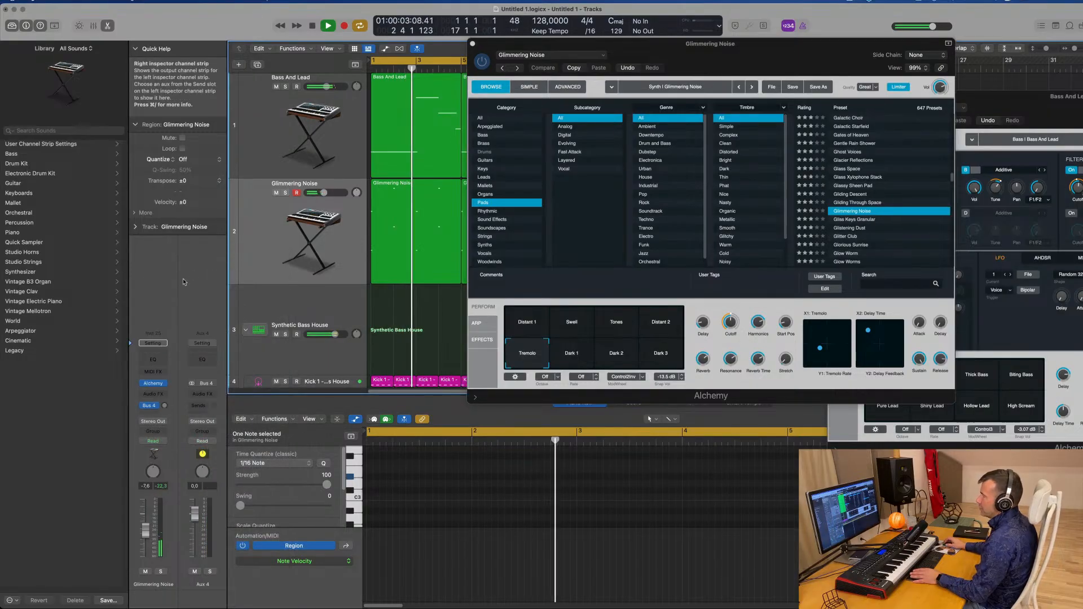
Insert SilverVerb on the Aux 4 return and load its grandiose preset
{"action": "left_click", "coordinate": [202, 394]}
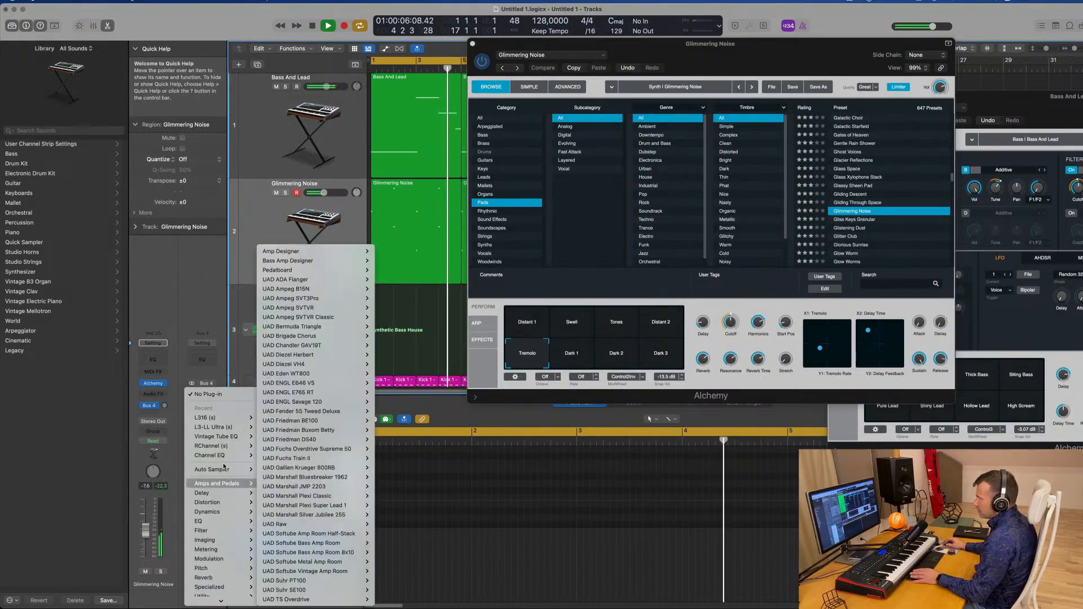
{"action": "mouse_move", "coordinate": [212, 606]}
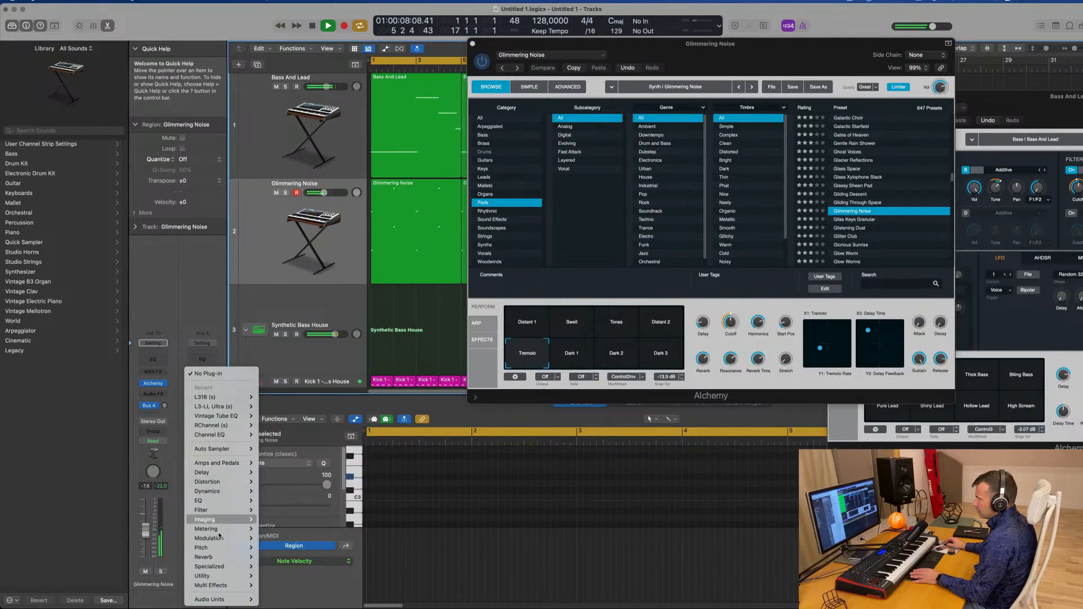
{"action": "mouse_move", "coordinate": [225, 562]}
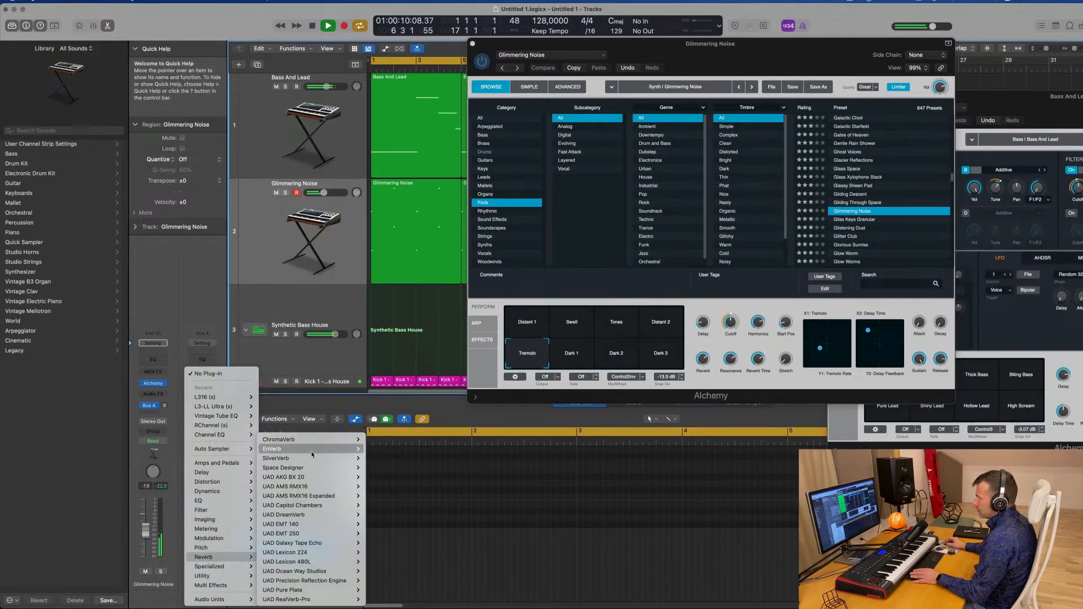
{"action": "mouse_move", "coordinate": [322, 462]}
{"action": "left_click", "coordinate": [384, 461]}
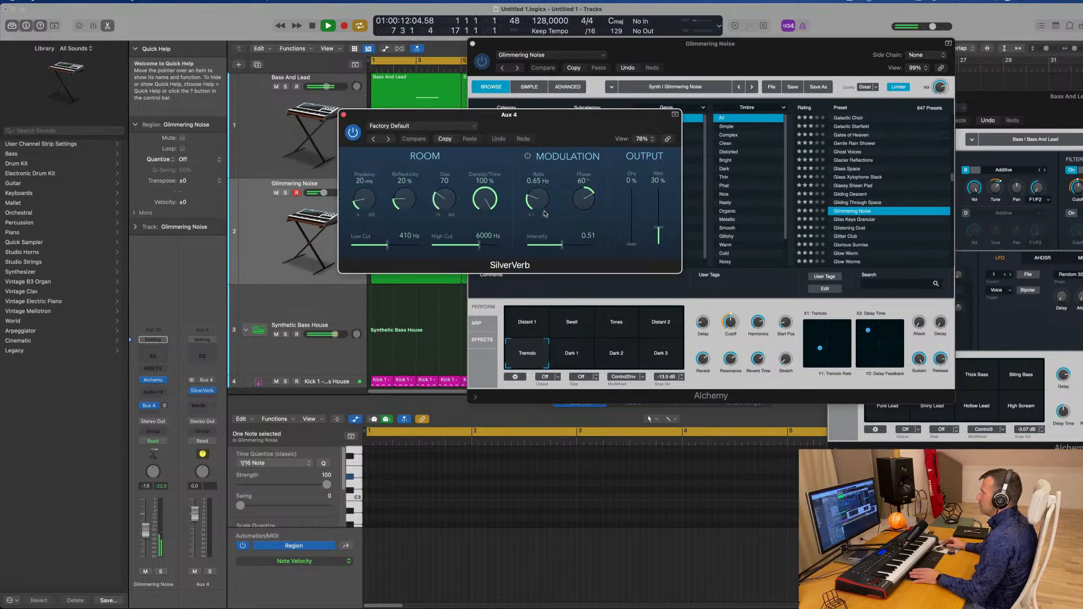
{"action": "left_click", "coordinate": [455, 127]}
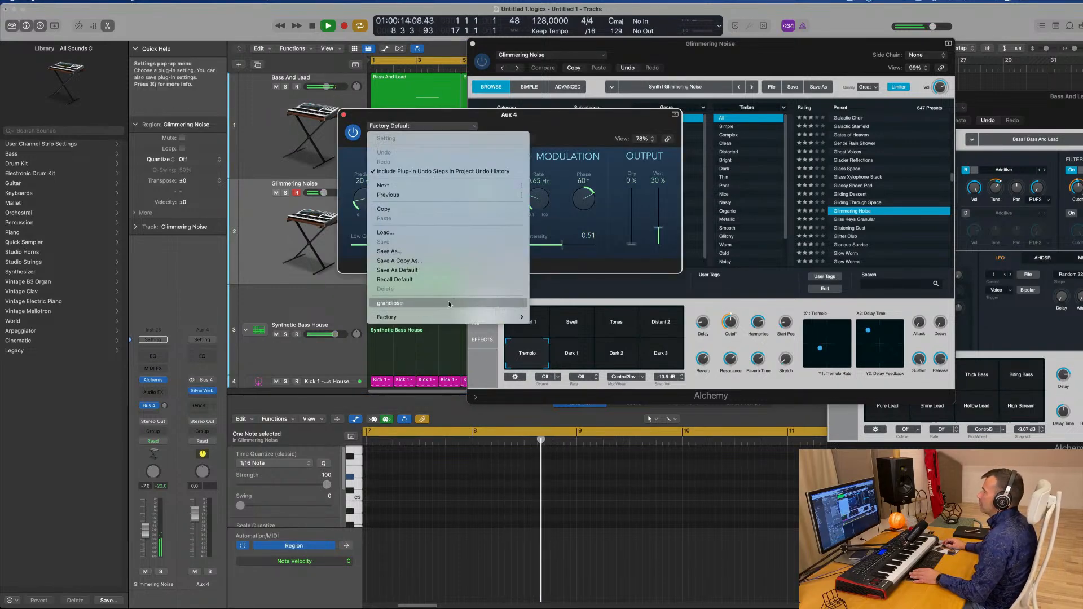
{"action": "left_click", "coordinate": [390, 303]}
{"action": "left_click_drag", "start_coordinate": [552, 117], "coordinate": [1055, 124]}
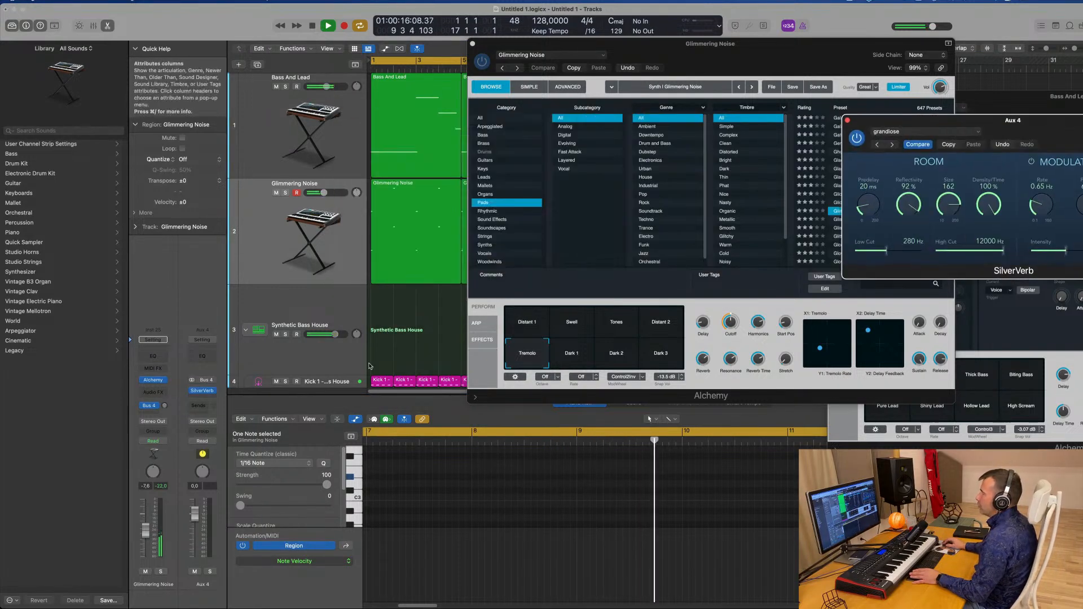
Add a Compressor after SilverVerb on Aux 4 and side-chain it to the Kick 1 track (Inst 2)
{"action": "left_click_drag", "start_coordinate": [164, 405], "coordinate": [167, 405]}
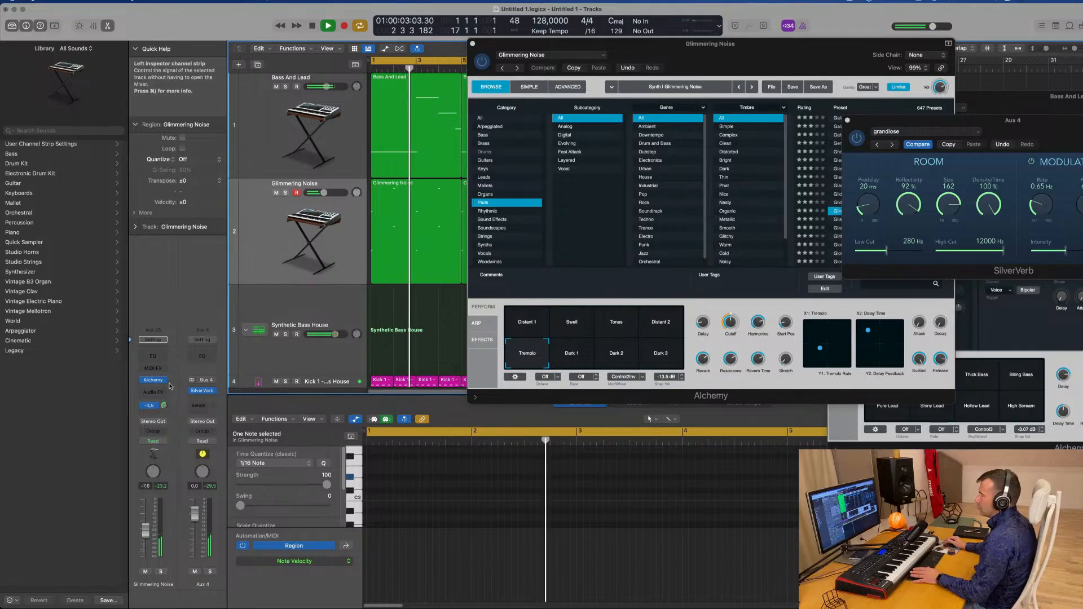
{"action": "left_click", "coordinate": [206, 400]}
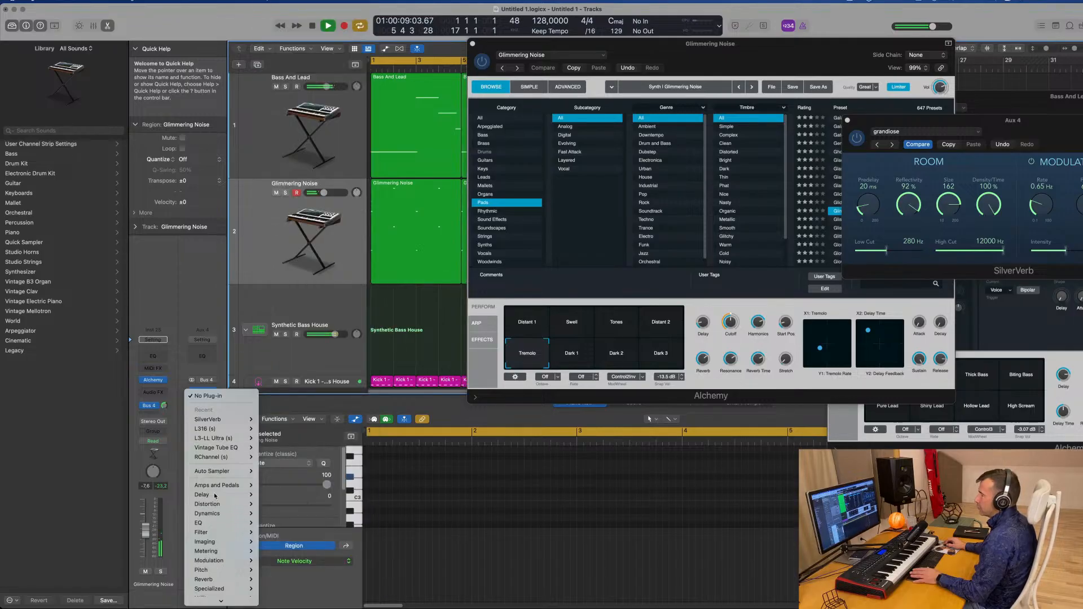
{"action": "mouse_move", "coordinate": [224, 518]}
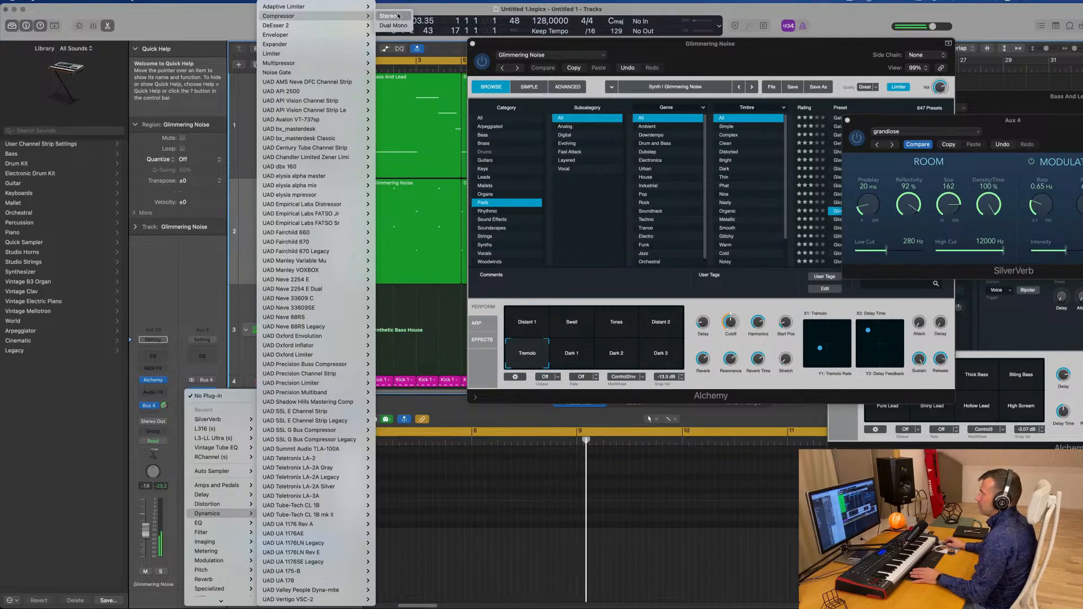
{"action": "left_click", "coordinate": [305, 209]}
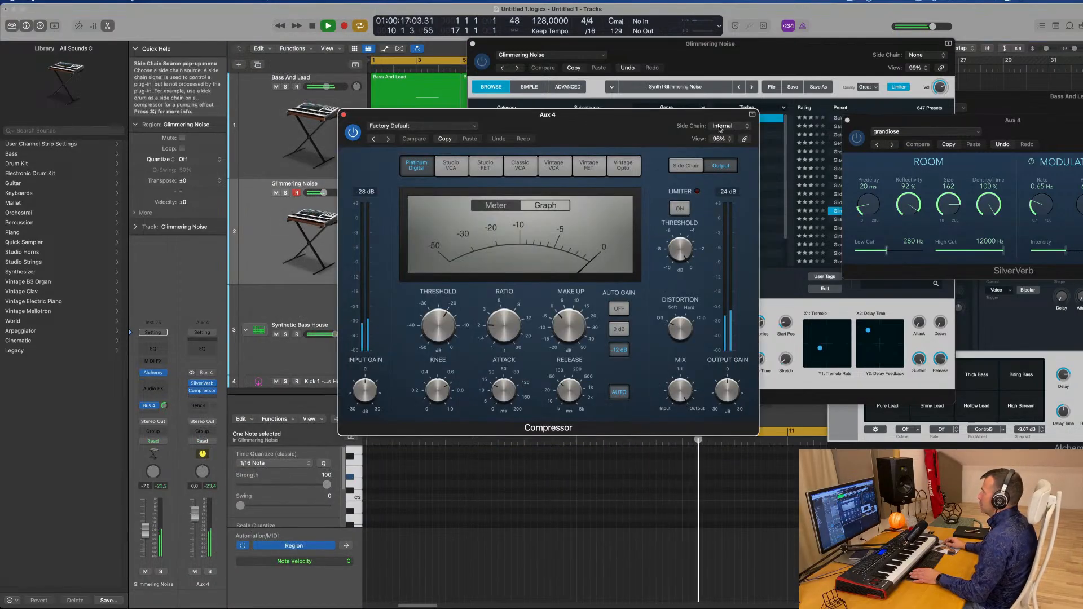
{"action": "left_click", "coordinate": [712, 126]}
{"action": "mouse_move", "coordinate": [721, 152]}
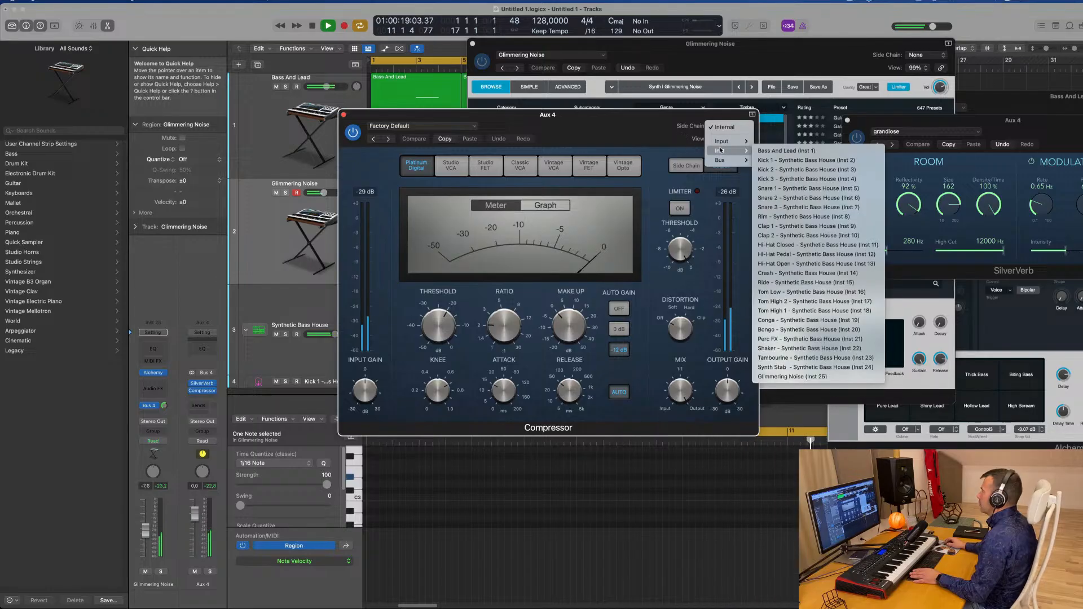
{"action": "left_click", "coordinate": [790, 161]}
{"action": "left_click_drag", "start_coordinate": [624, 123], "coordinate": [703, 123]}
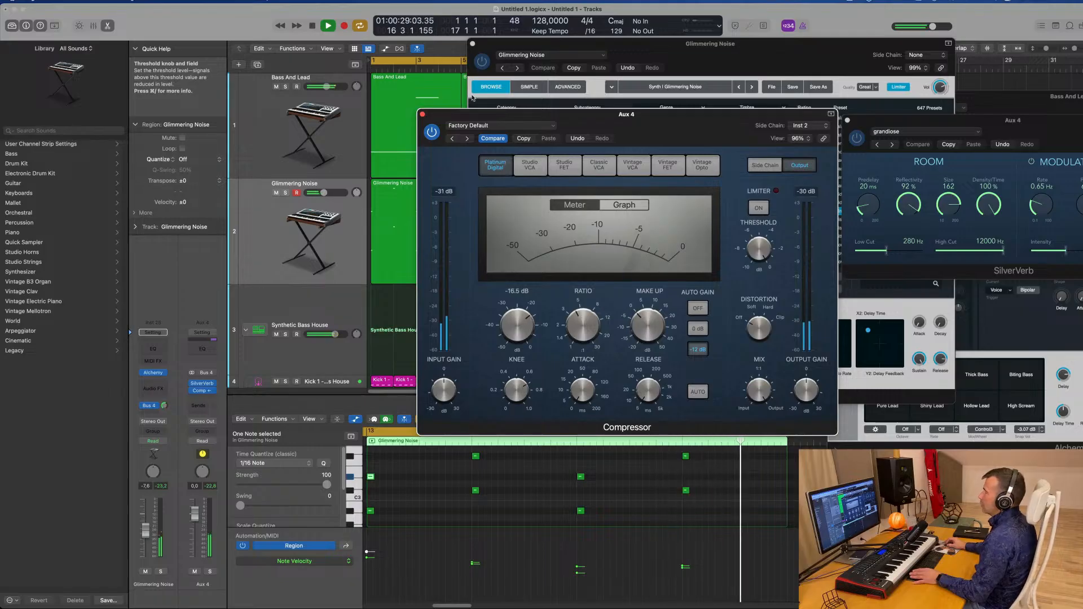
{"action": "left_click", "coordinate": [424, 115]}
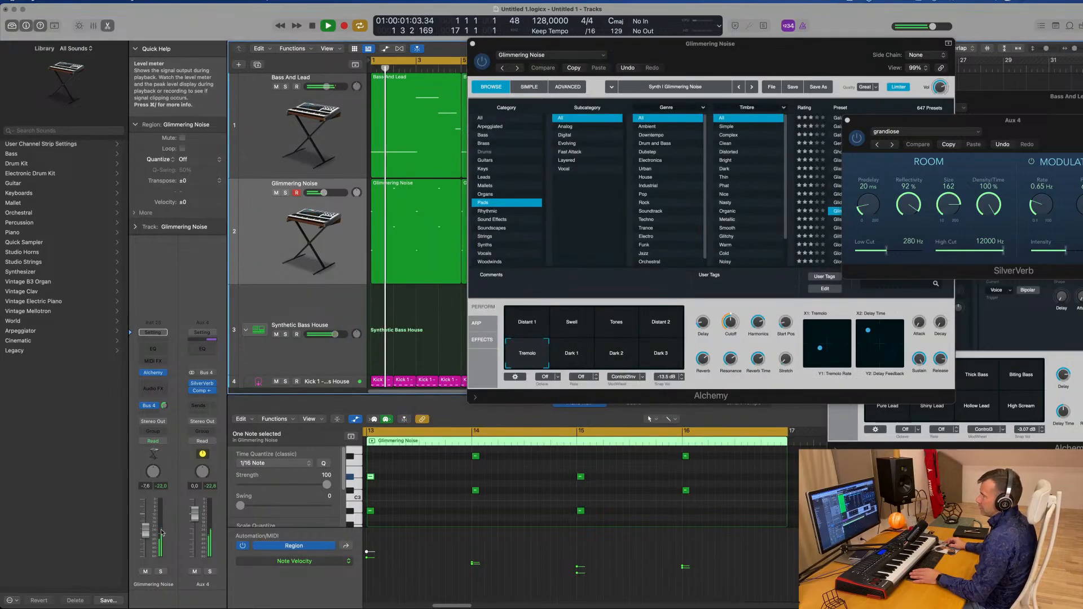
Lower the Aux 4 fader and add a Channel EQ with a low cut at about 484 Hz
{"action": "left_click_drag", "start_coordinate": [190, 518], "coordinate": [193, 522]}
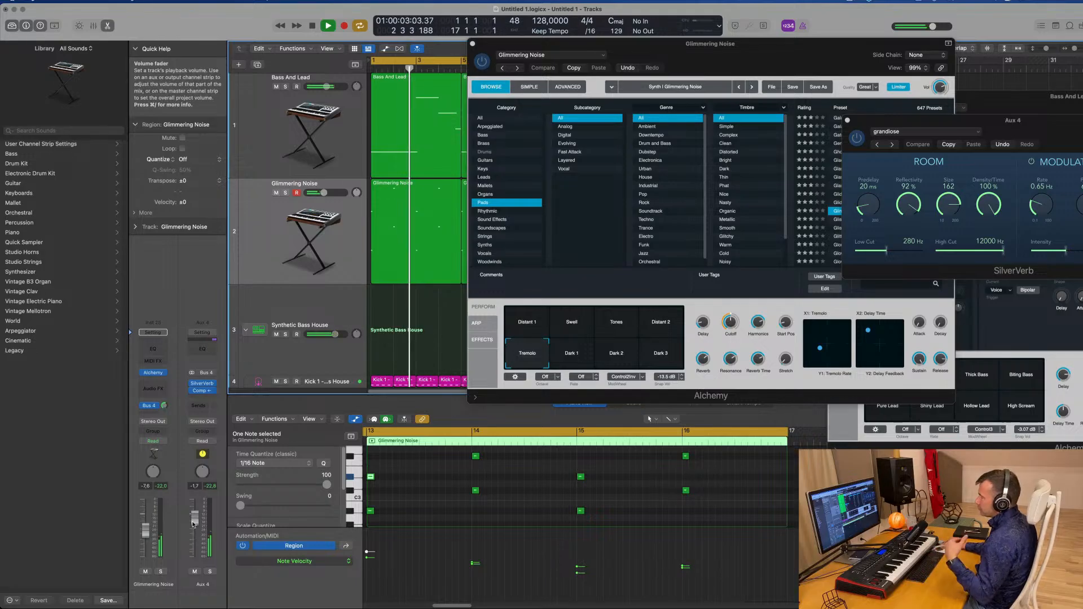
{"action": "left_click_drag", "start_coordinate": [193, 525], "coordinate": [193, 526]}
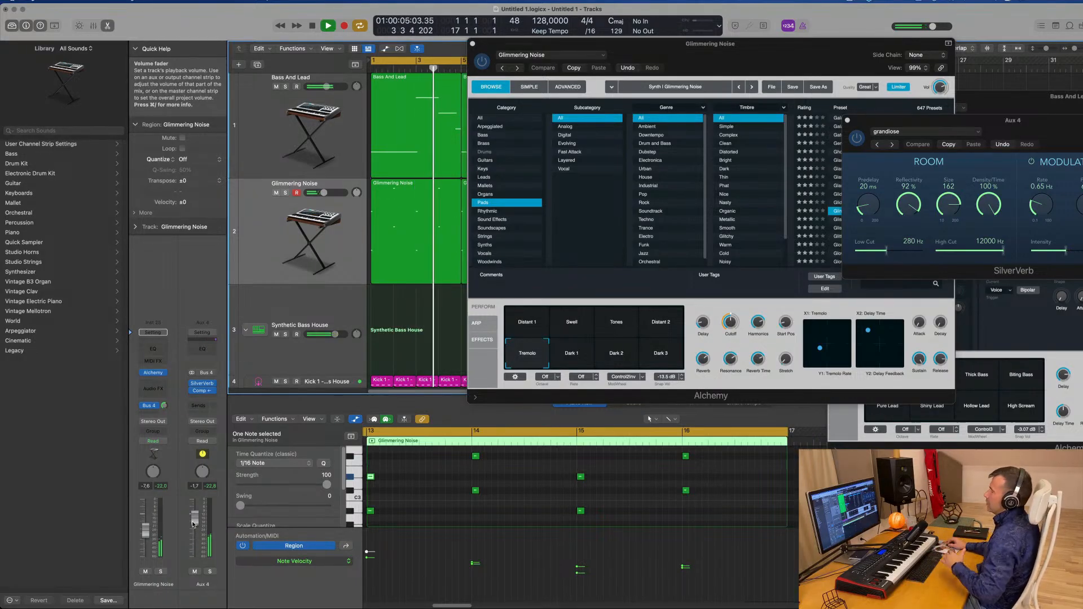
{"action": "left_click", "coordinate": [202, 349]}
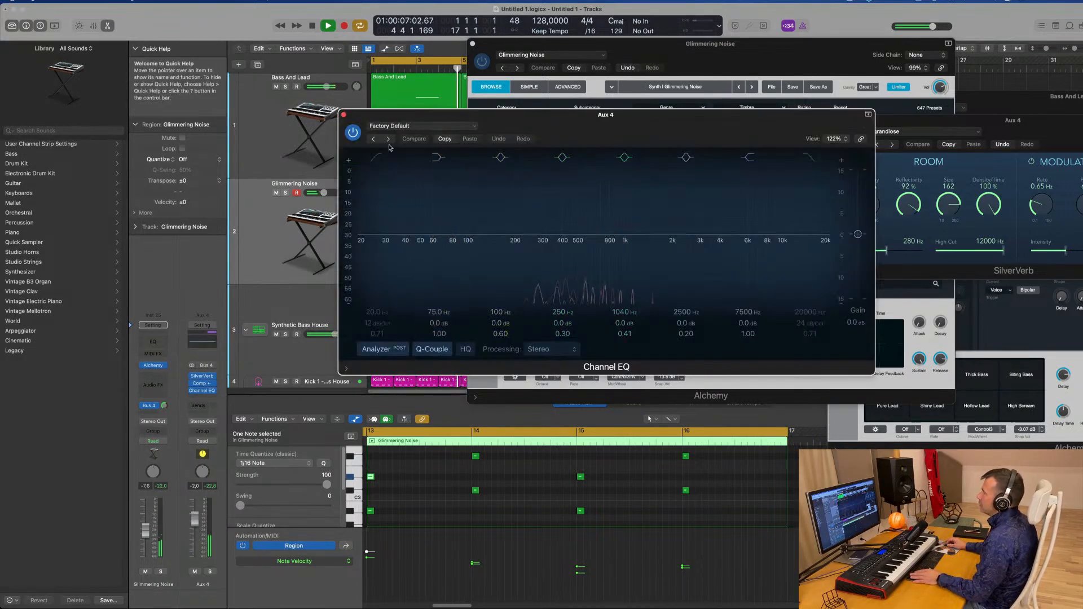
{"action": "left_click", "coordinate": [376, 158]}
{"action": "left_click_drag", "start_coordinate": [371, 201], "coordinate": [554, 191]}
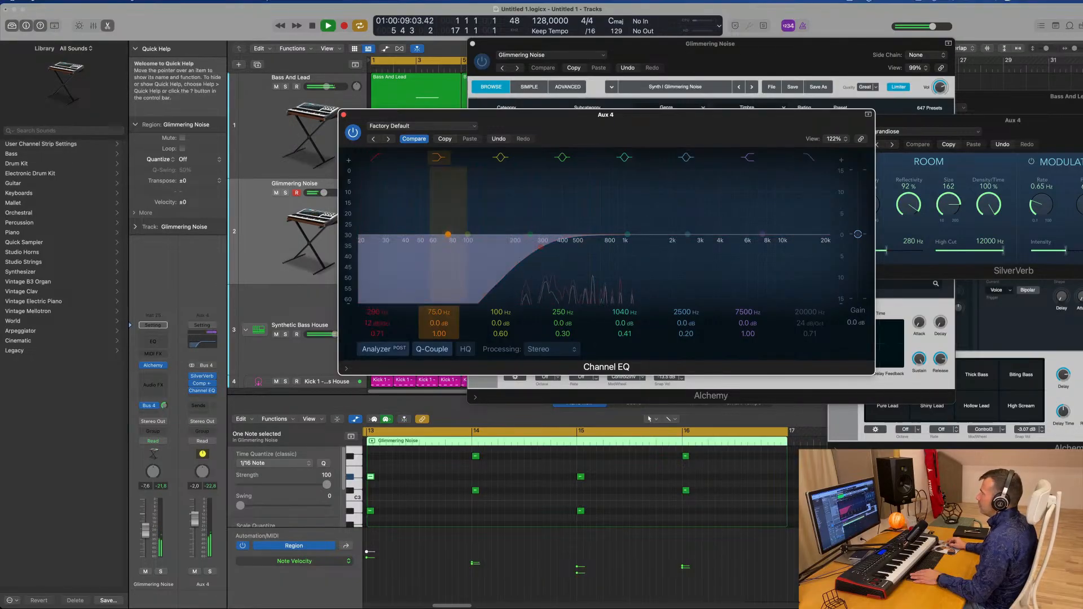
{"action": "left_click_drag", "start_coordinate": [371, 324], "coordinate": [371, 319]}
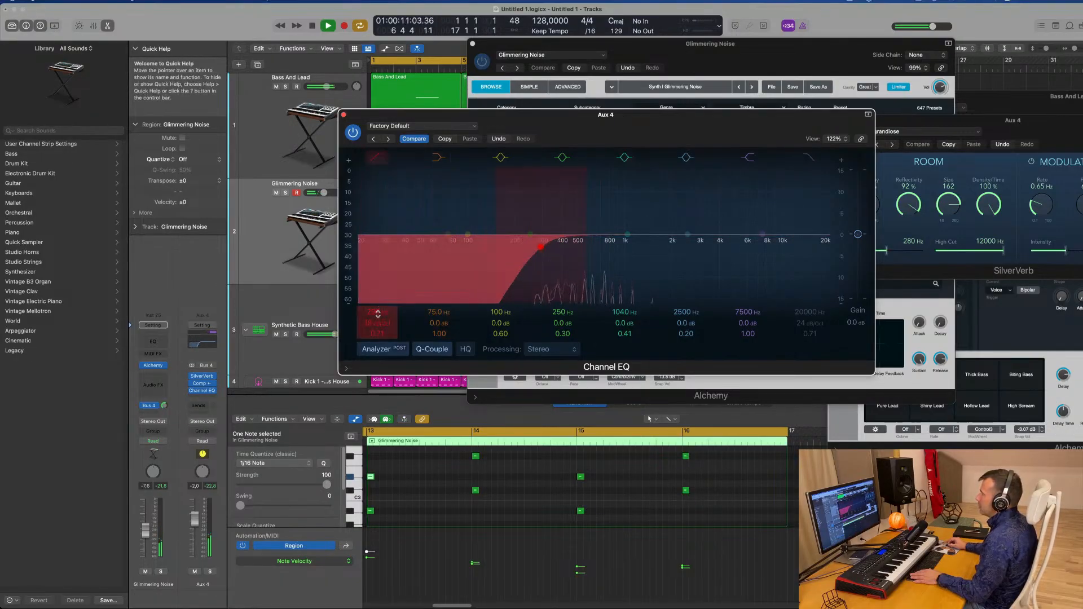
{"action": "left_click_drag", "start_coordinate": [371, 319], "coordinate": [371, 319]}
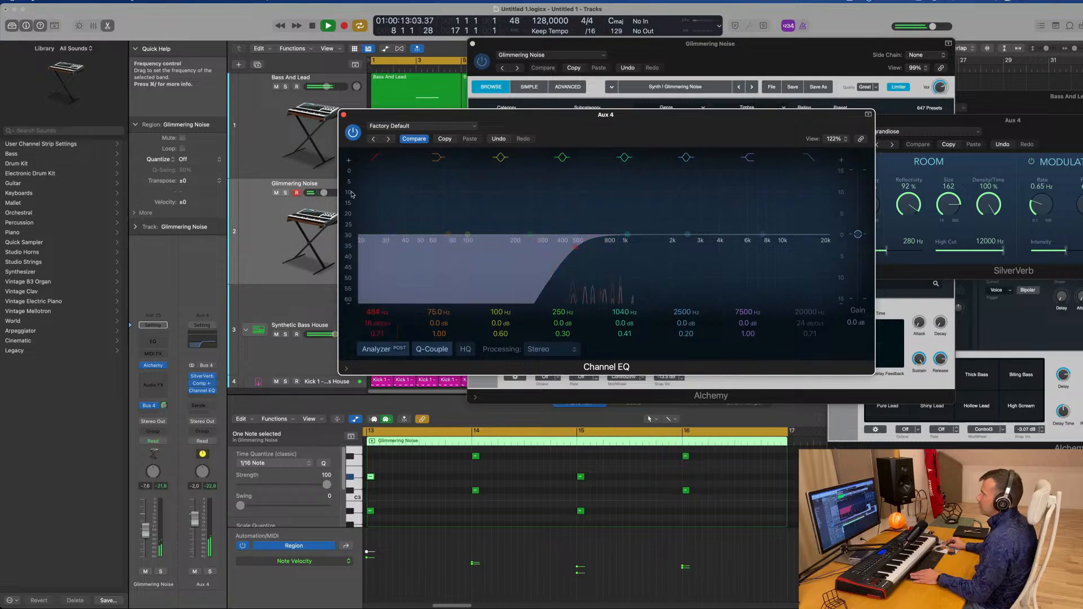
{"action": "left_click", "coordinate": [343, 114]}
Close the Alchemy window and duplicate the Glimmering Noise track
{"action": "left_click_drag", "start_coordinate": [616, 50], "coordinate": [504, 58]}
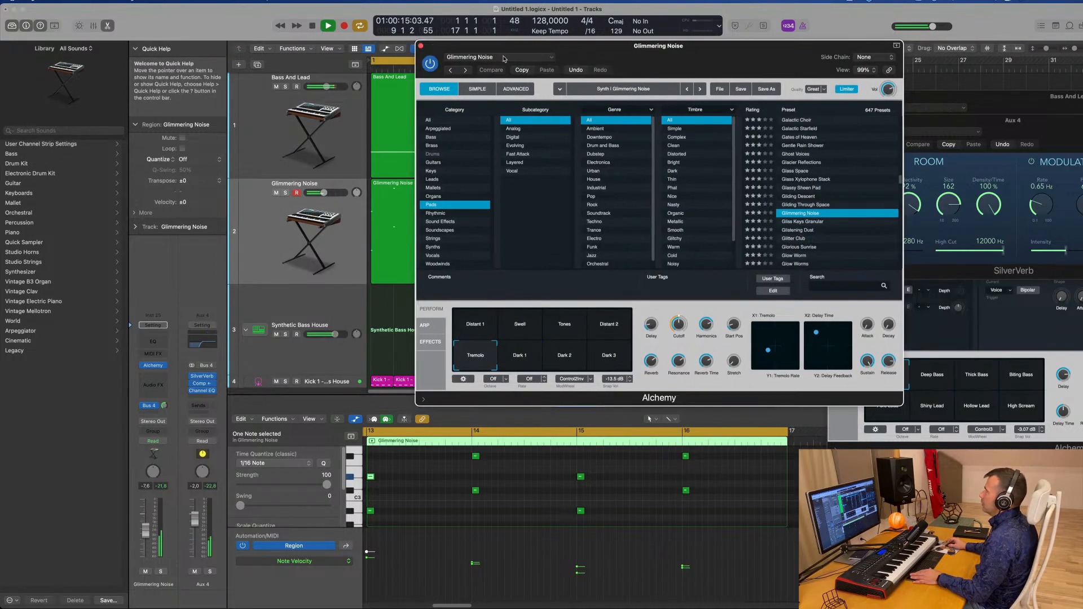
{"action": "left_click", "coordinate": [421, 46]}
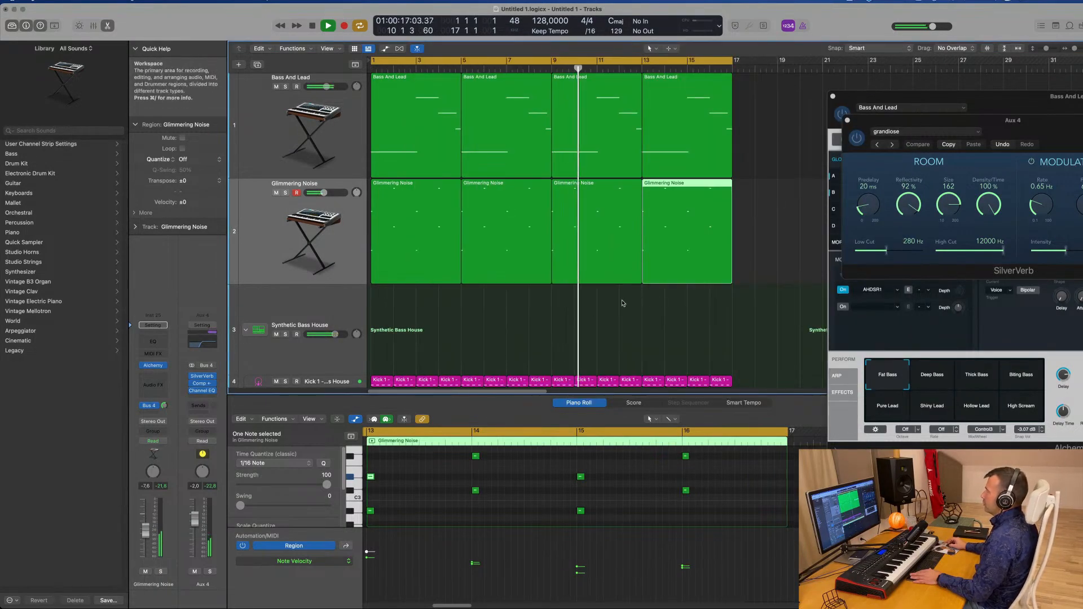
{"action": "left_click", "coordinate": [300, 221]}
{"action": "scroll", "coordinate": [300, 222], "scroll_direction": "down", "scroll_amount": 3}
{"action": "scroll", "coordinate": [306, 211], "scroll_direction": "up", "scroll_amount": 3}
{"action": "scroll", "coordinate": [305, 210], "scroll_direction": "up", "scroll_amount": 2}
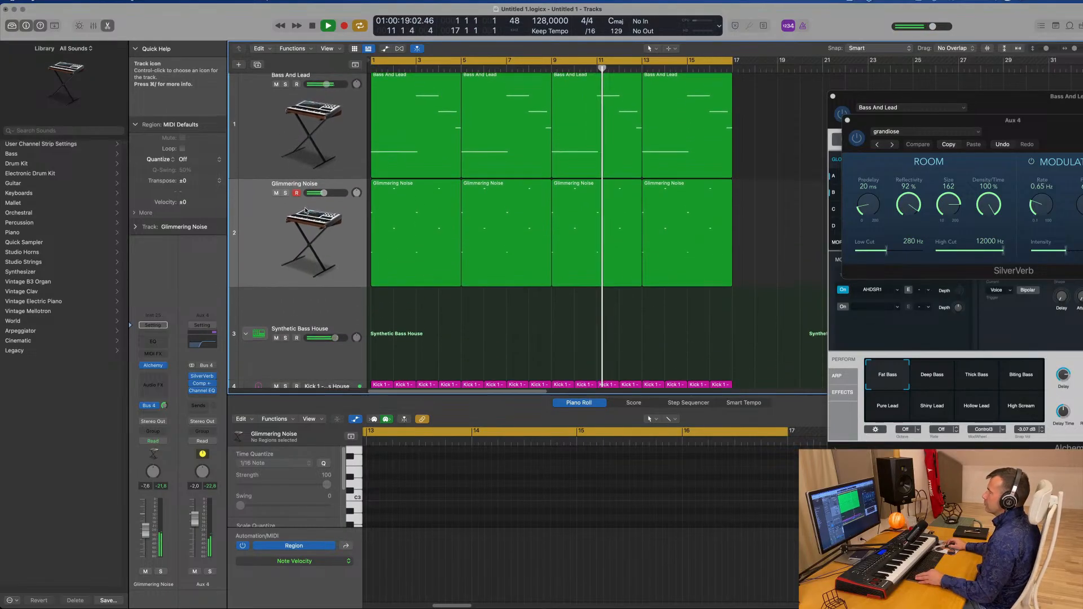
{"action": "scroll", "coordinate": [305, 210], "scroll_direction": "down", "scroll_amount": 3}
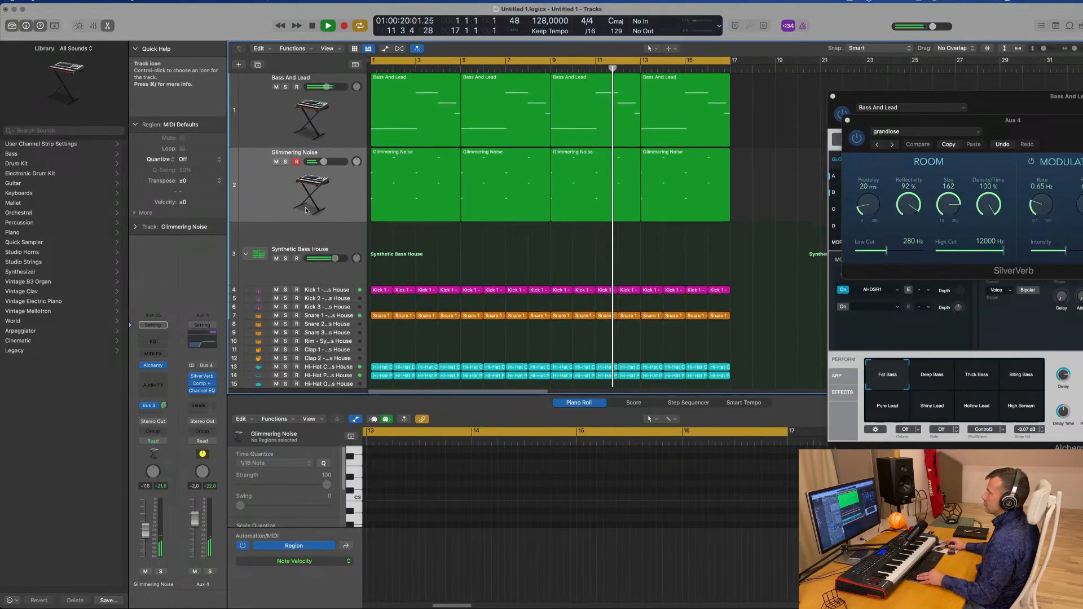
{"action": "left_click", "coordinate": [270, 192]}
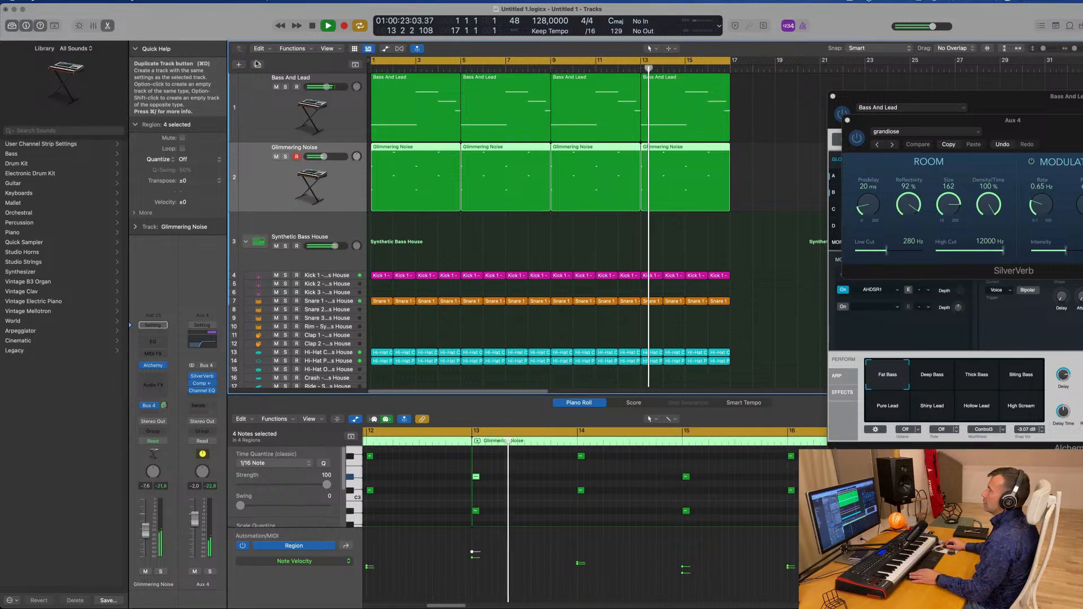
{"action": "key", "text": "super+d"}
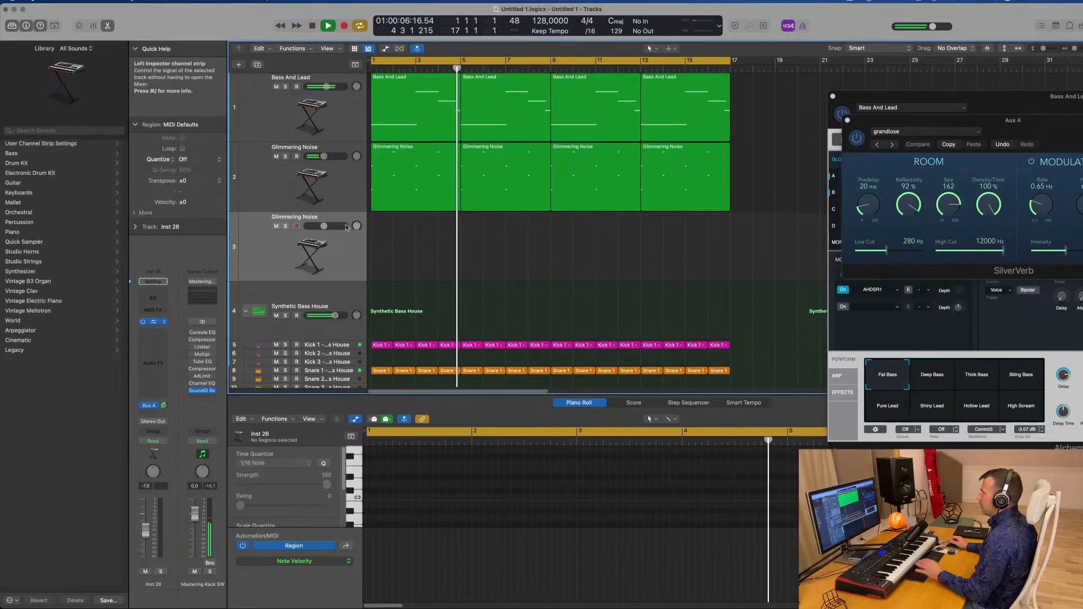
Open Alchemy on the duplicated track, filter presets to the Organs category, load Cheesy Decays and nudge its volume
{"action": "left_click", "coordinate": [153, 322]}
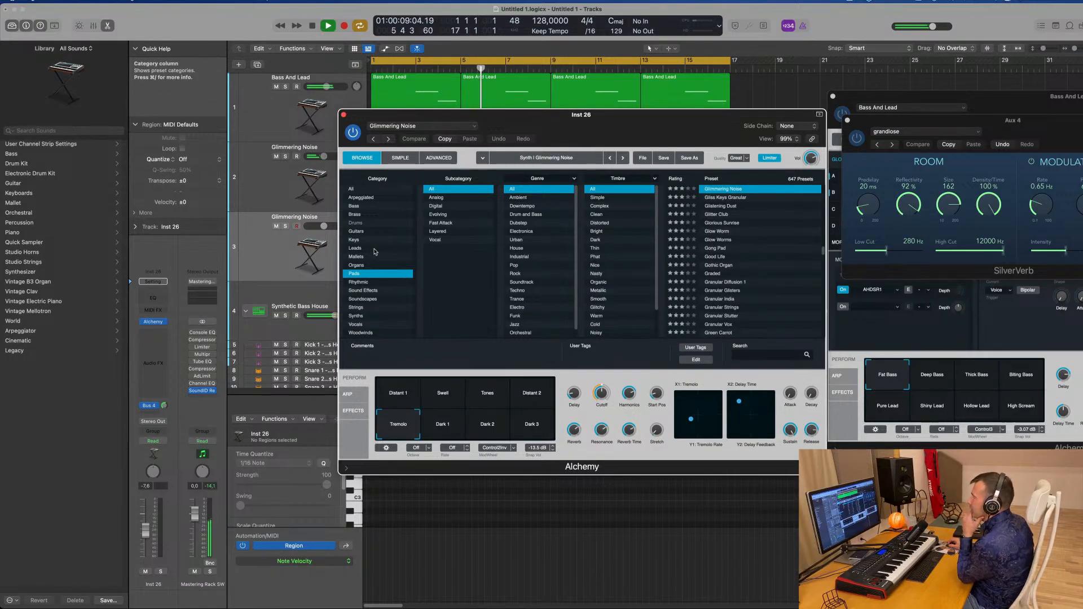
{"action": "left_click", "coordinate": [362, 265]}
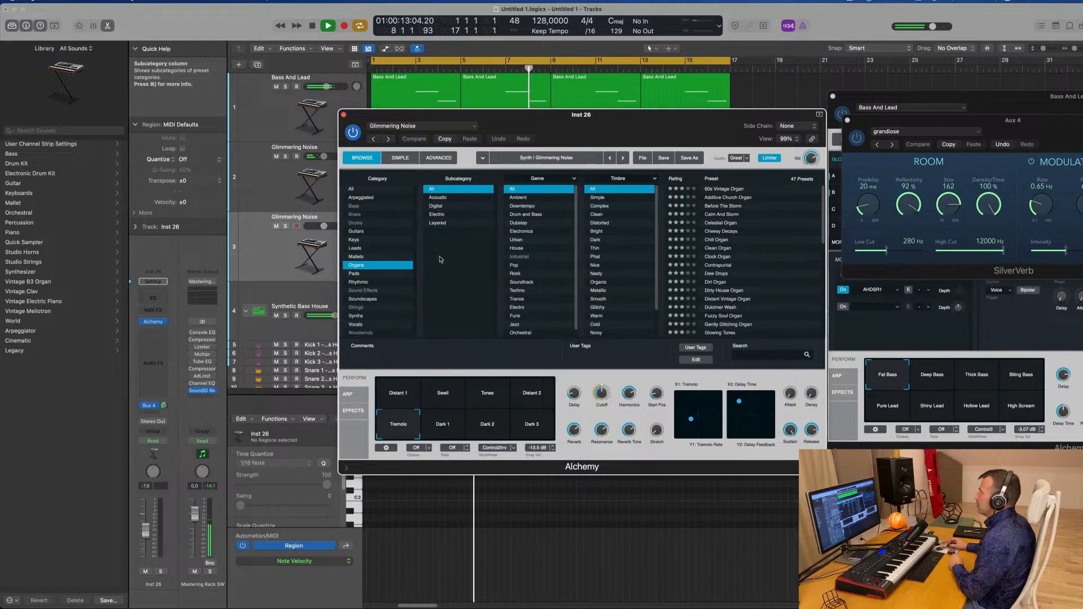
{"action": "left_click", "coordinate": [726, 232]}
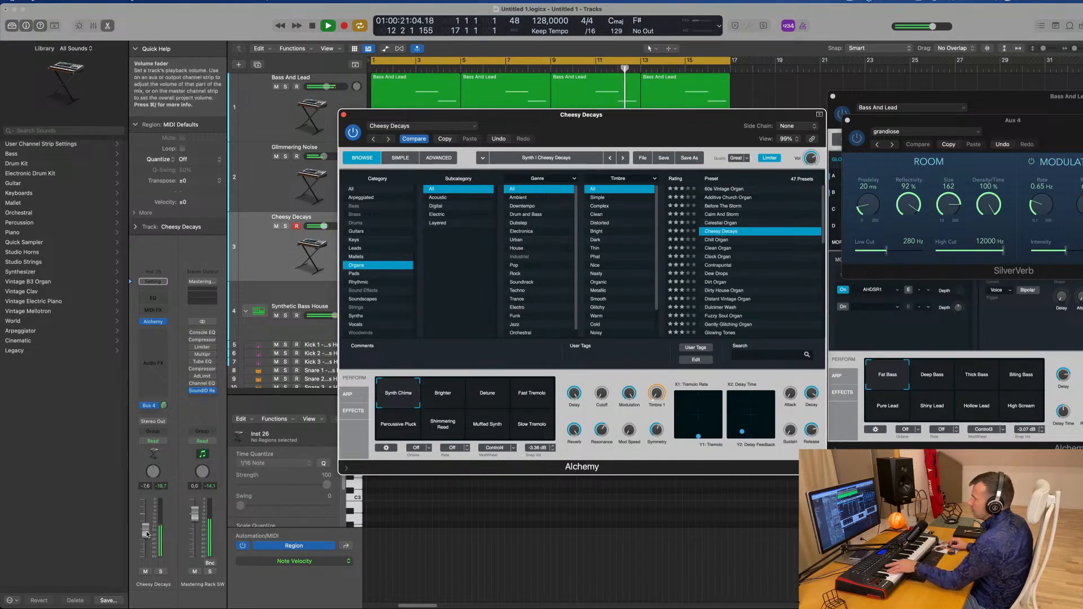
{"action": "left_click_drag", "start_coordinate": [145, 524], "coordinate": [145, 521]}
Move the Alchemy window aside and load the Clean Organ preset
{"action": "left_click", "coordinate": [164, 406]}
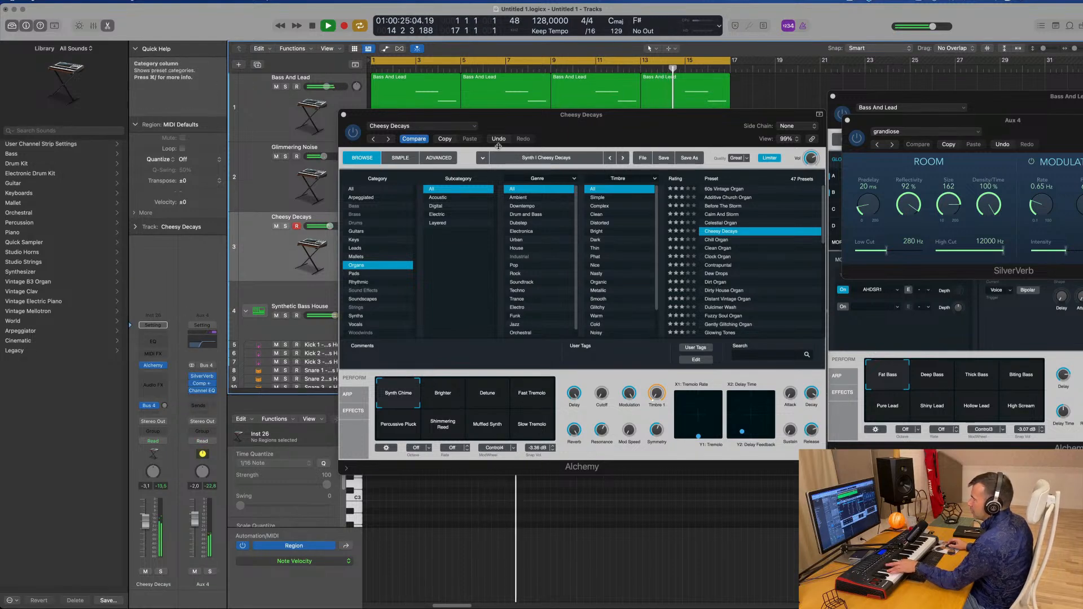
{"action": "left_click_drag", "start_coordinate": [577, 120], "coordinate": [790, 167]}
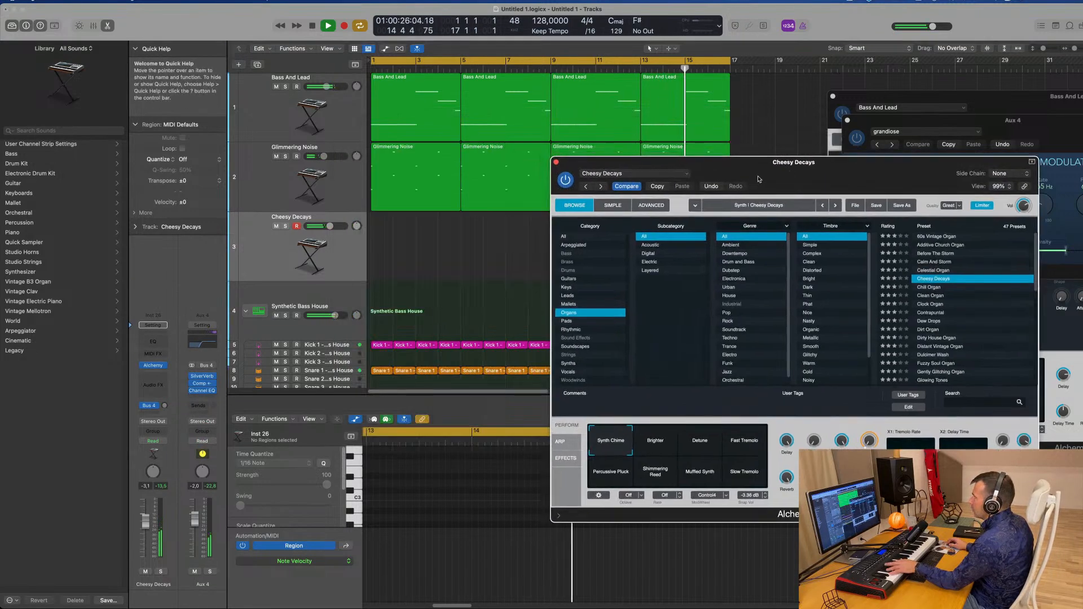
{"action": "left_click", "coordinate": [266, 257]}
{"action": "left_click", "coordinate": [930, 295]}
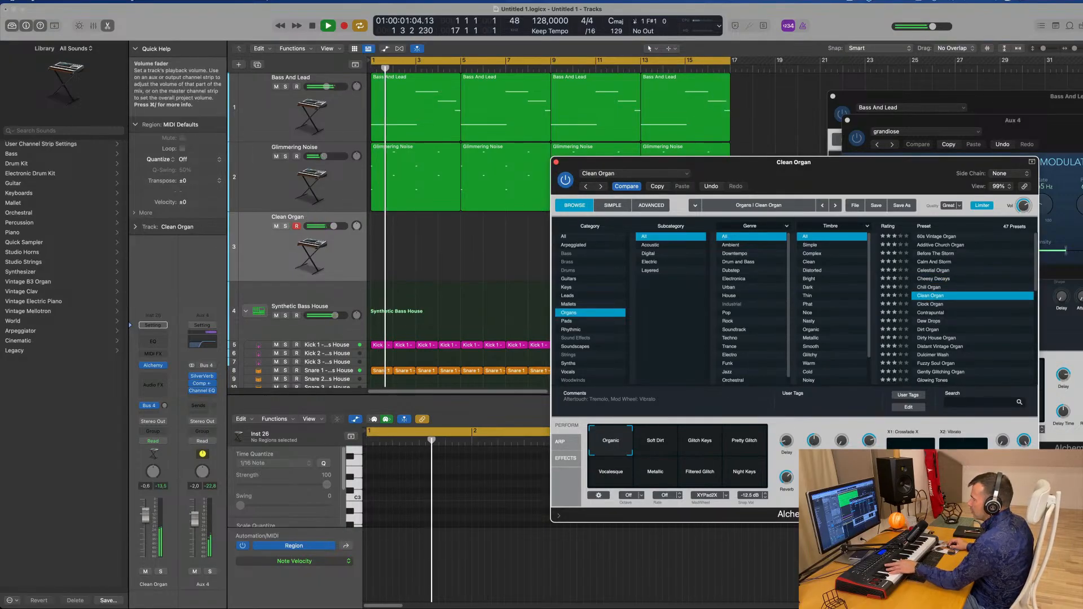
Audition the Clock Organ, Contrapuntal and Dew Drops presets, returning to Contrapuntal
{"action": "left_click_drag", "start_coordinate": [146, 522], "coordinate": [147, 512]}
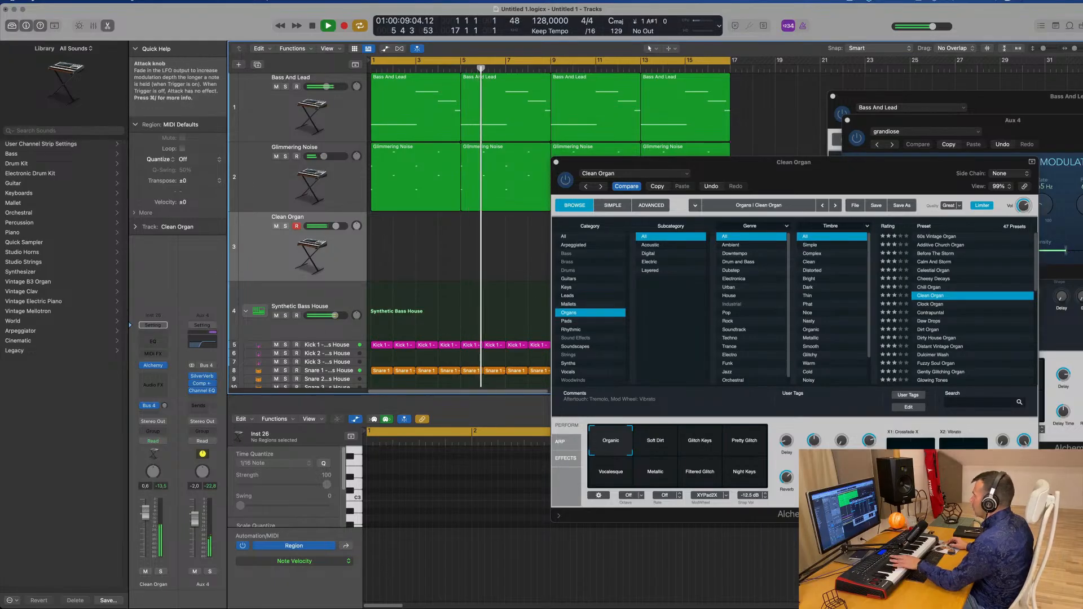
{"action": "left_click", "coordinate": [928, 305]}
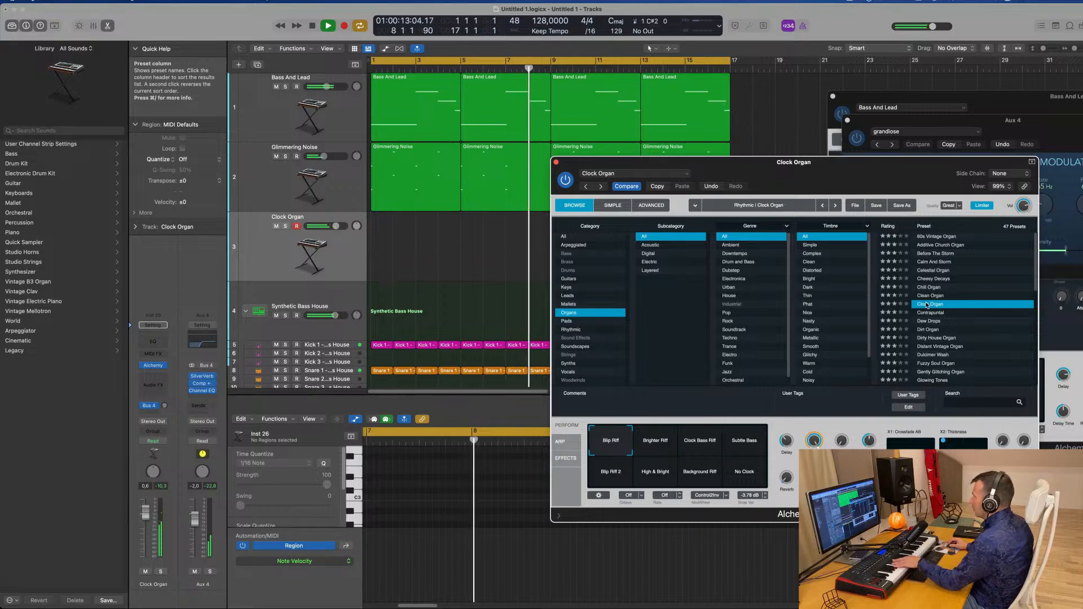
{"action": "left_click", "coordinate": [932, 314]}
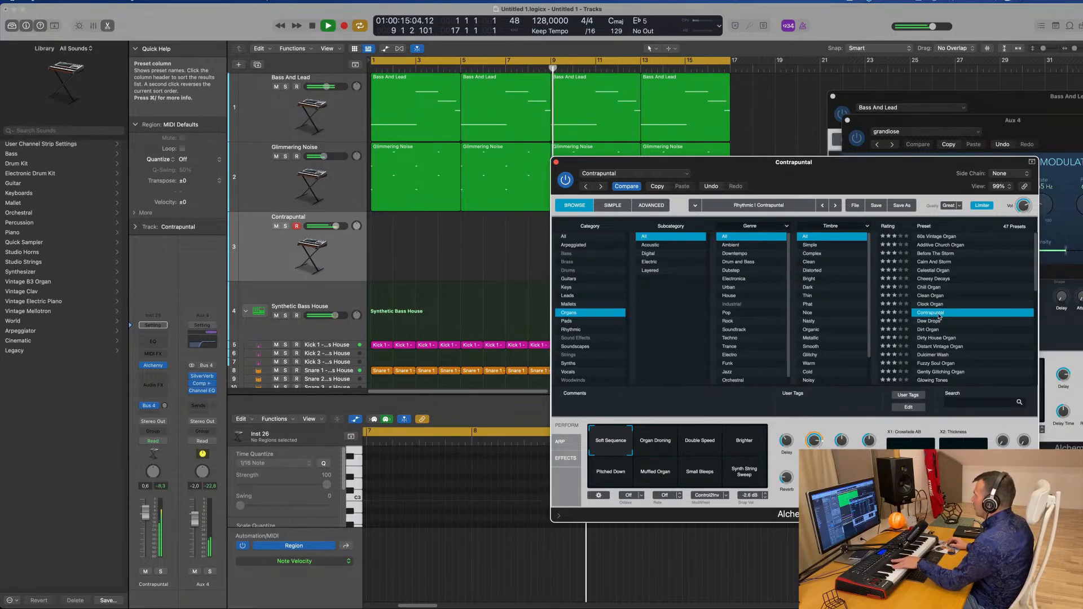
{"action": "left_click", "coordinate": [925, 321]}
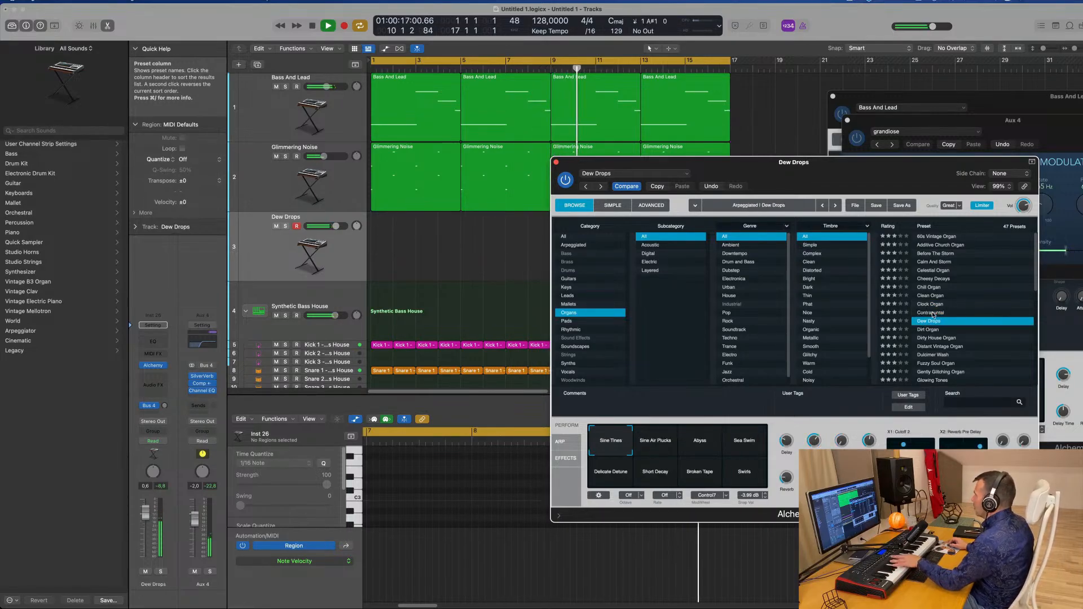
{"action": "left_click", "coordinate": [933, 314]}
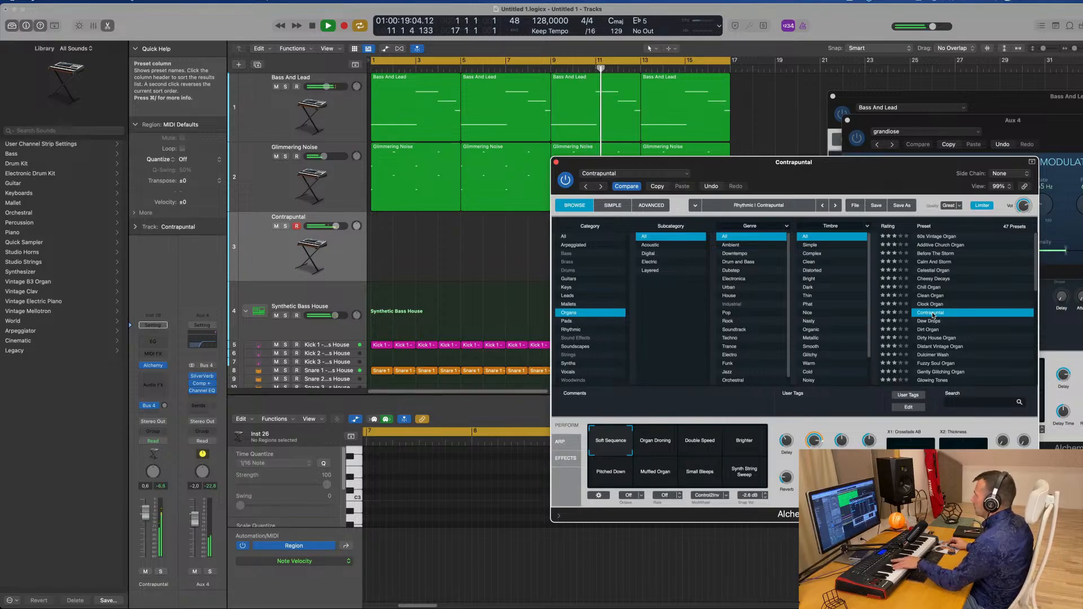
Audition Contrapuntal's performance snapshots, ending on Soft Sequence
{"action": "left_click", "coordinate": [669, 441]}
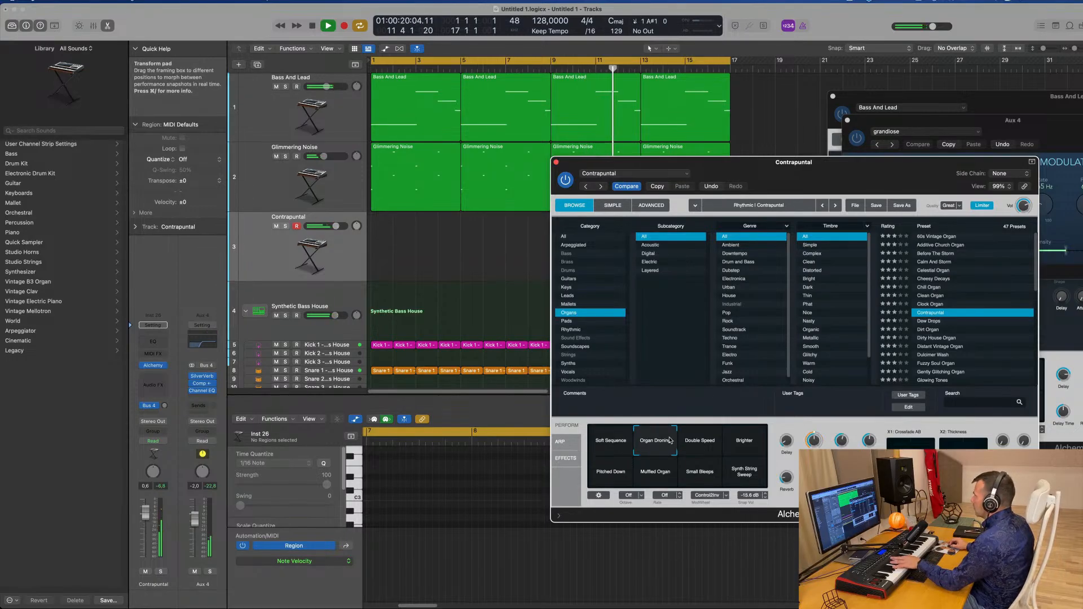
{"action": "left_click", "coordinate": [702, 449]}
{"action": "left_click", "coordinate": [744, 449]}
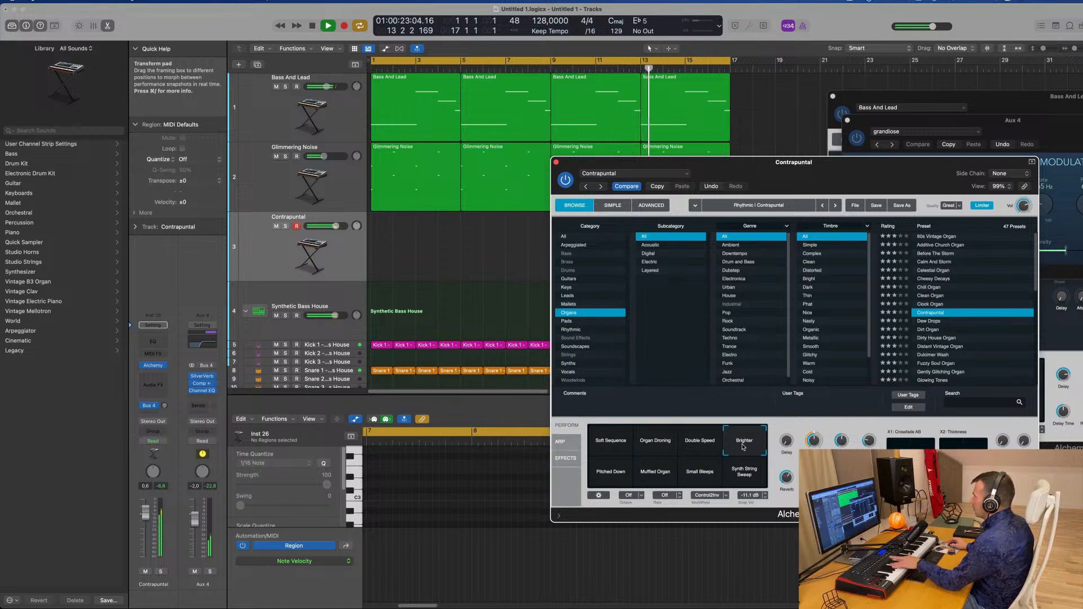
{"action": "left_click", "coordinate": [606, 477]}
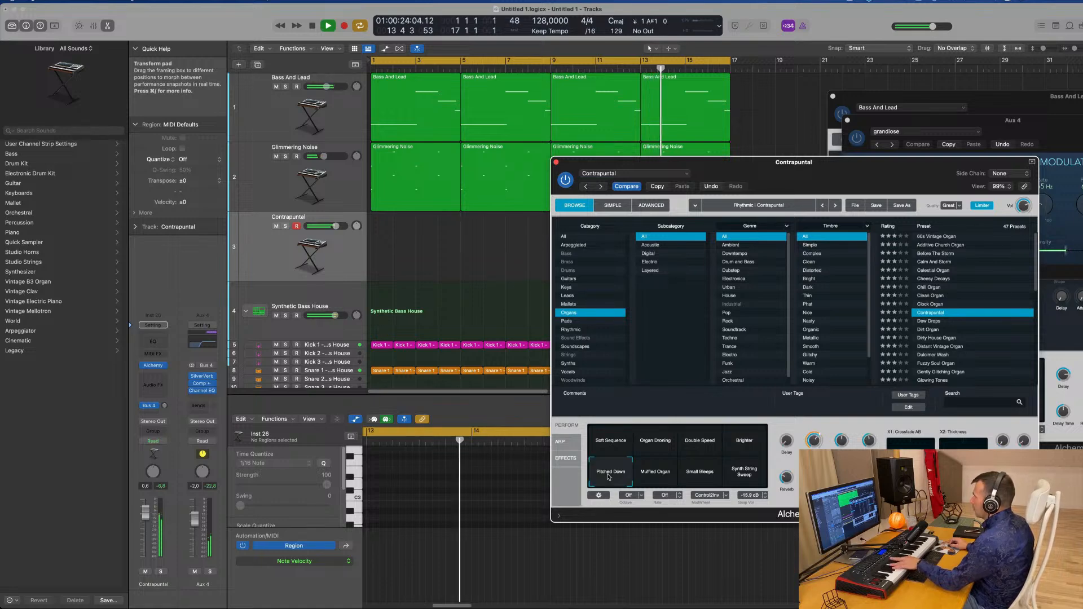
{"action": "left_click", "coordinate": [655, 478]}
{"action": "left_click", "coordinate": [691, 476]}
{"action": "left_click", "coordinate": [740, 477]}
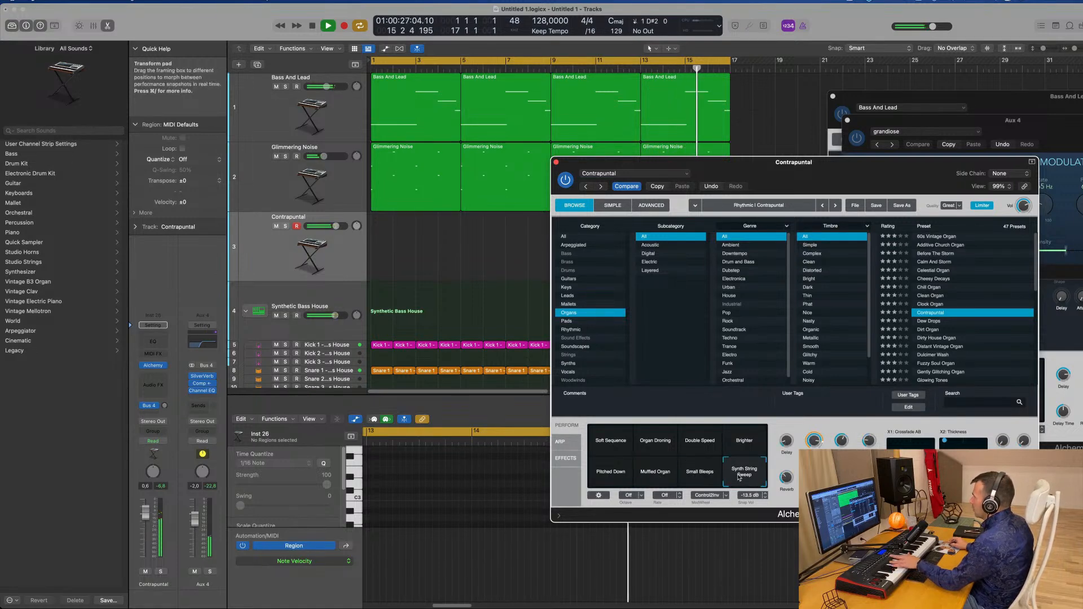
{"action": "left_click", "coordinate": [610, 478]}
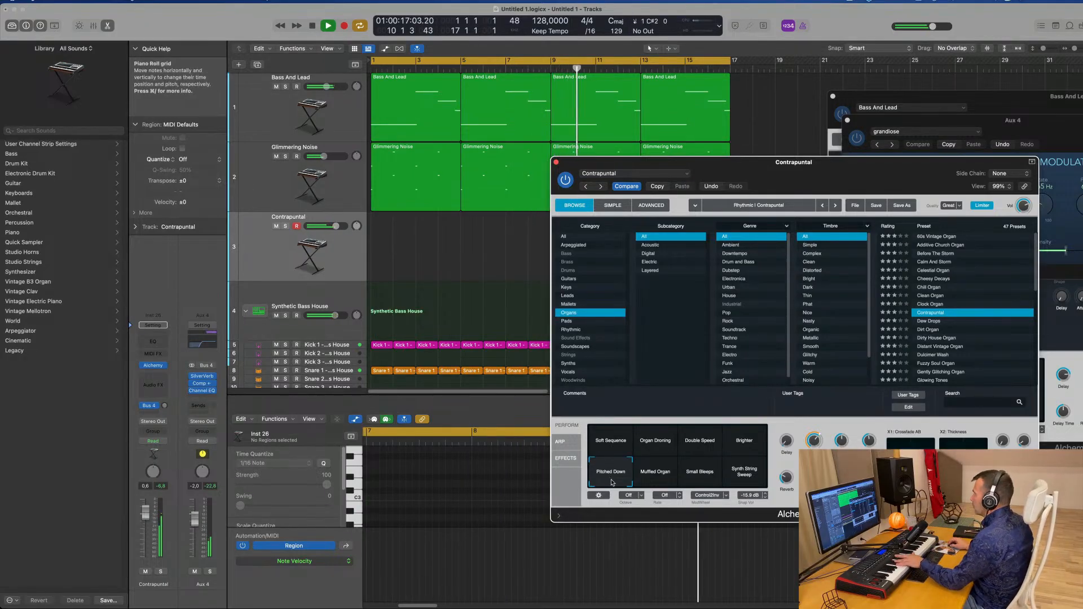
{"action": "left_click", "coordinate": [608, 446]}
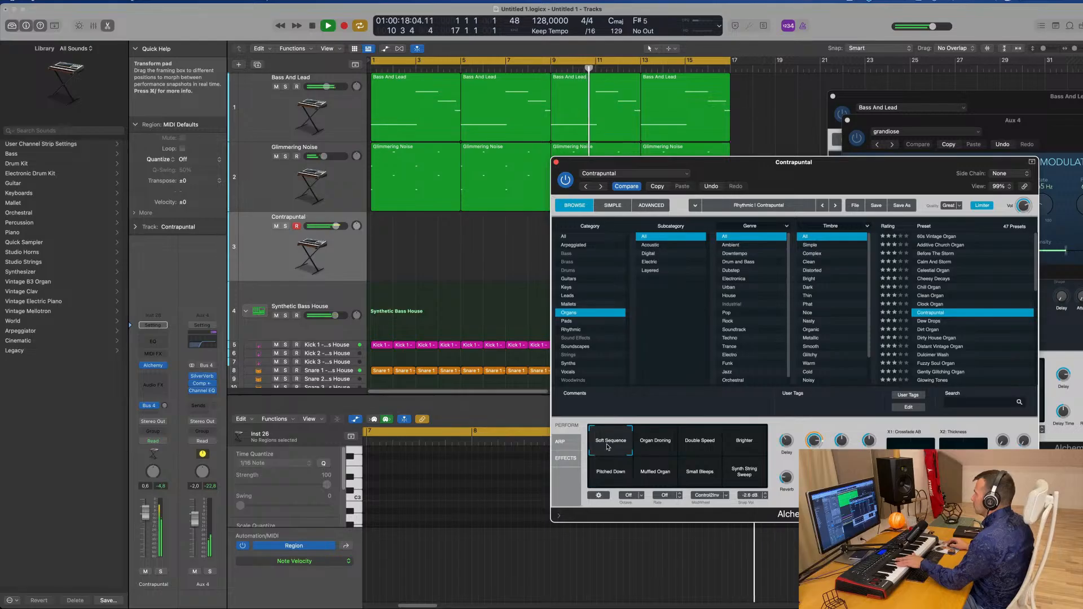
Audition further organ presets from Dew Drops through Gently Glitching Organ
{"action": "left_click", "coordinate": [940, 322]}
{"action": "left_click", "coordinate": [939, 330]}
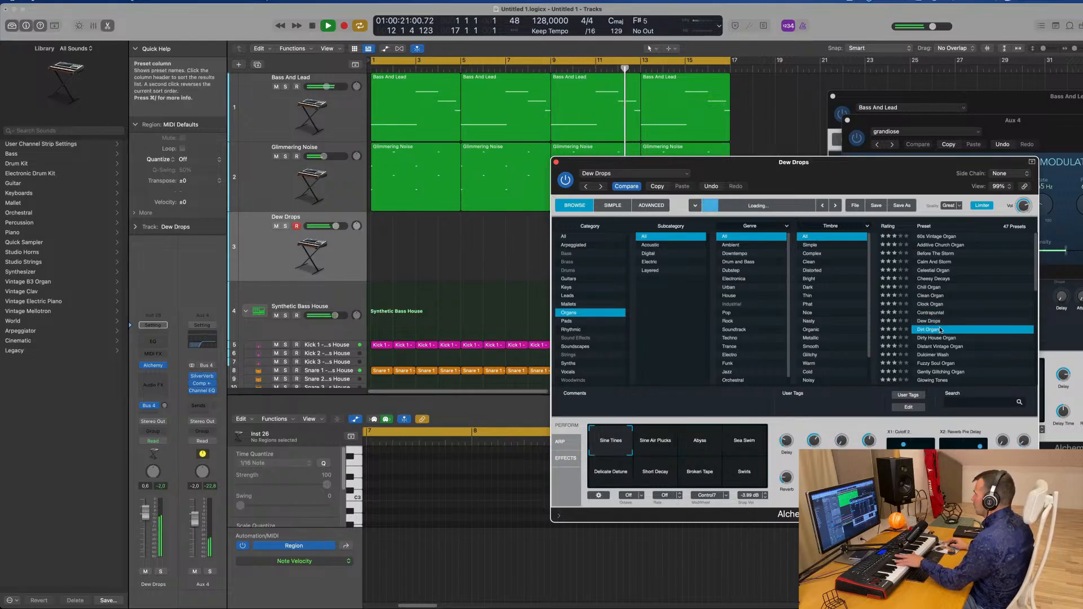
{"action": "left_click", "coordinate": [943, 340]}
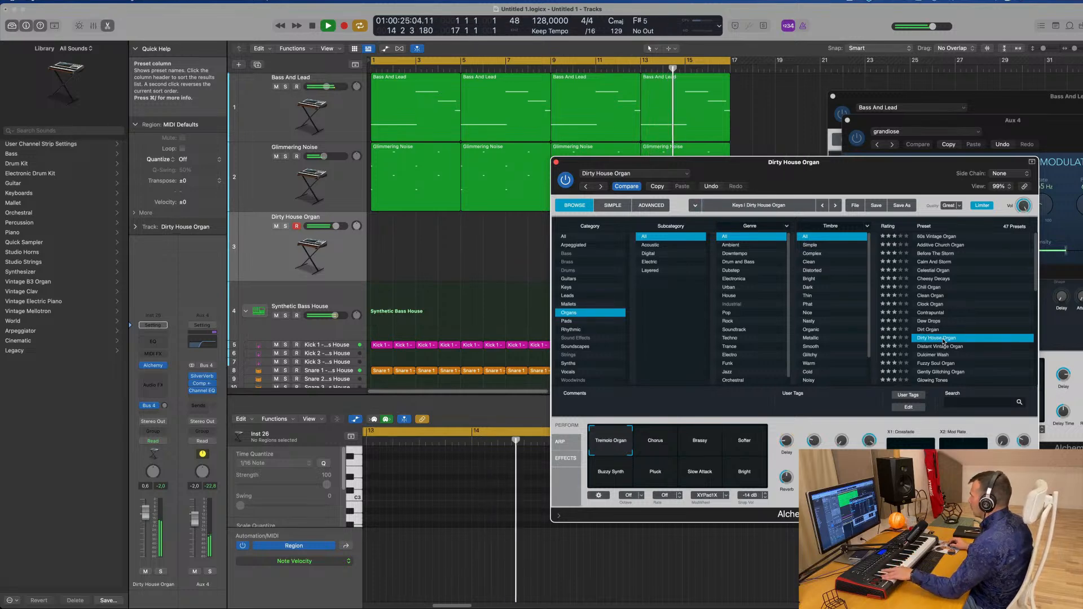
{"action": "left_click", "coordinate": [941, 346]}
{"action": "scroll", "coordinate": [940, 343], "scroll_direction": "down", "scroll_amount": 2}
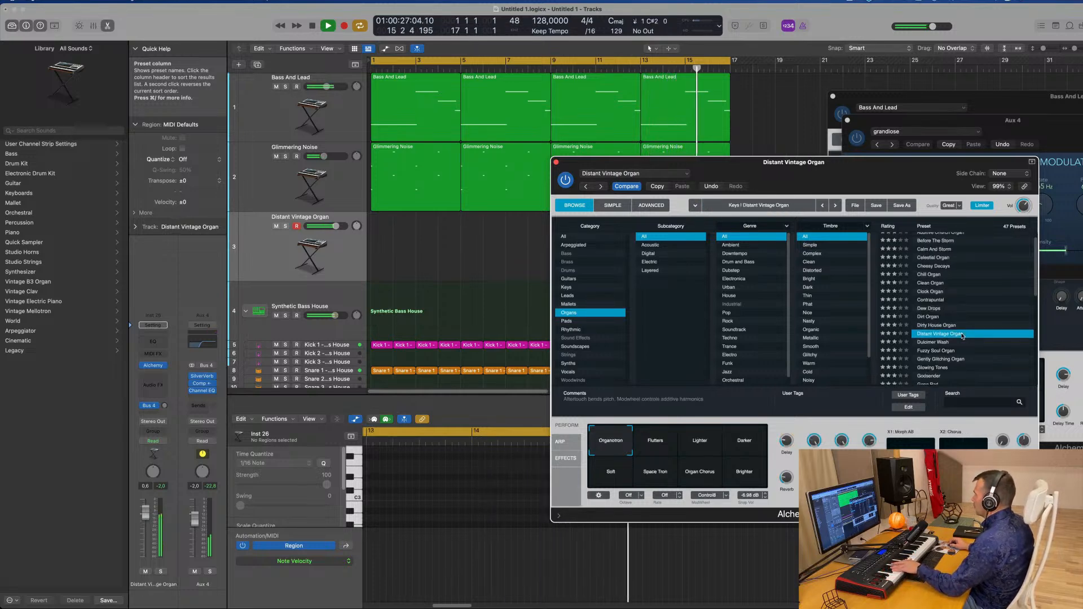
{"action": "left_click", "coordinate": [938, 333]}
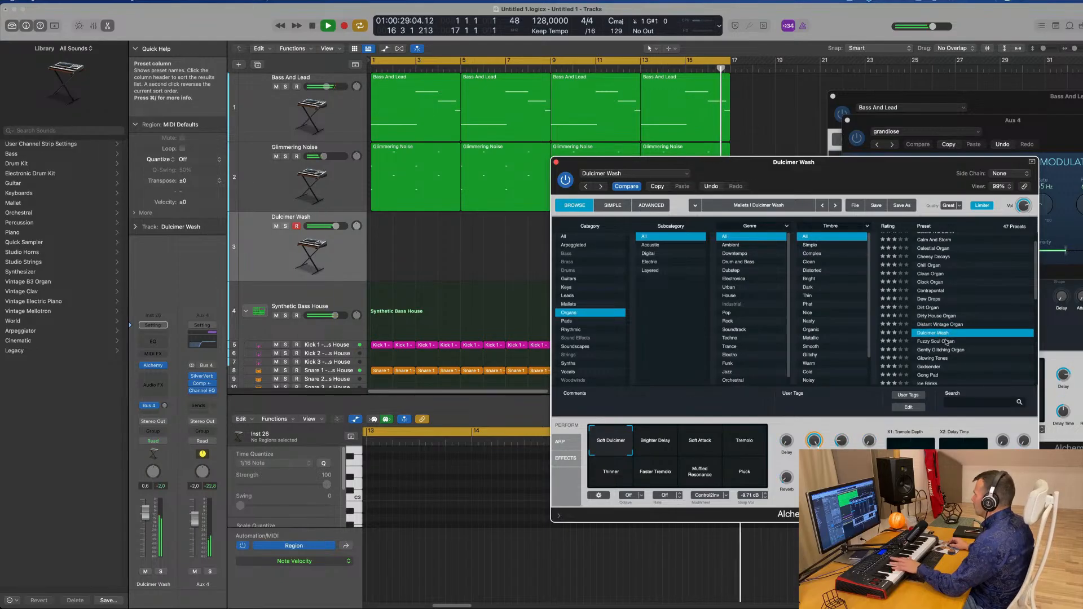
{"action": "left_click", "coordinate": [941, 342]}
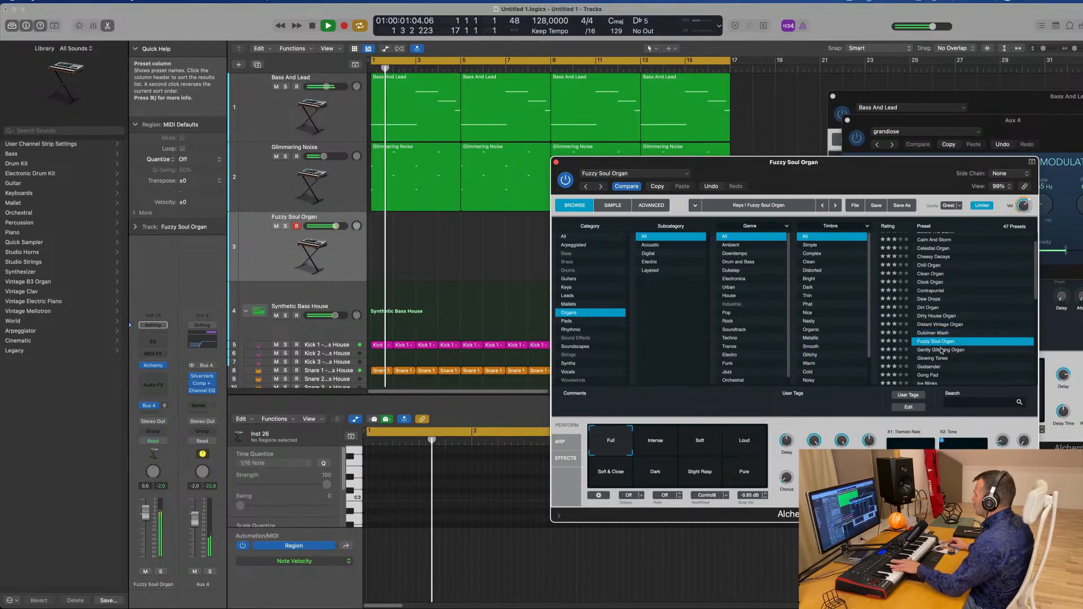
{"action": "left_click", "coordinate": [941, 350]}
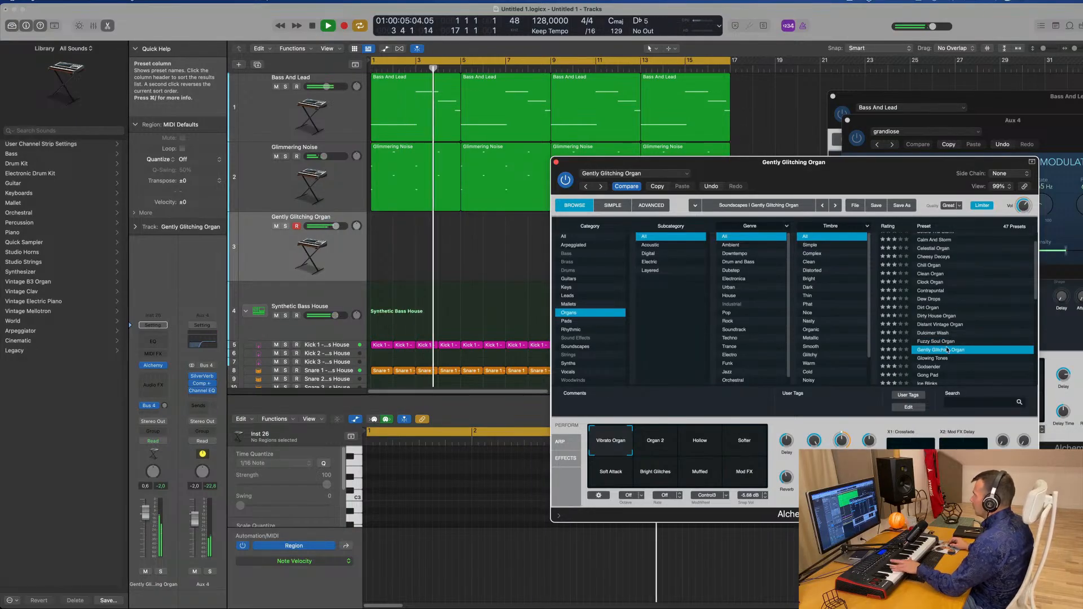
Audition Gently Glitching Organ's performance snapshots, ending on Vibrato Organ
{"action": "left_click", "coordinate": [658, 440]}
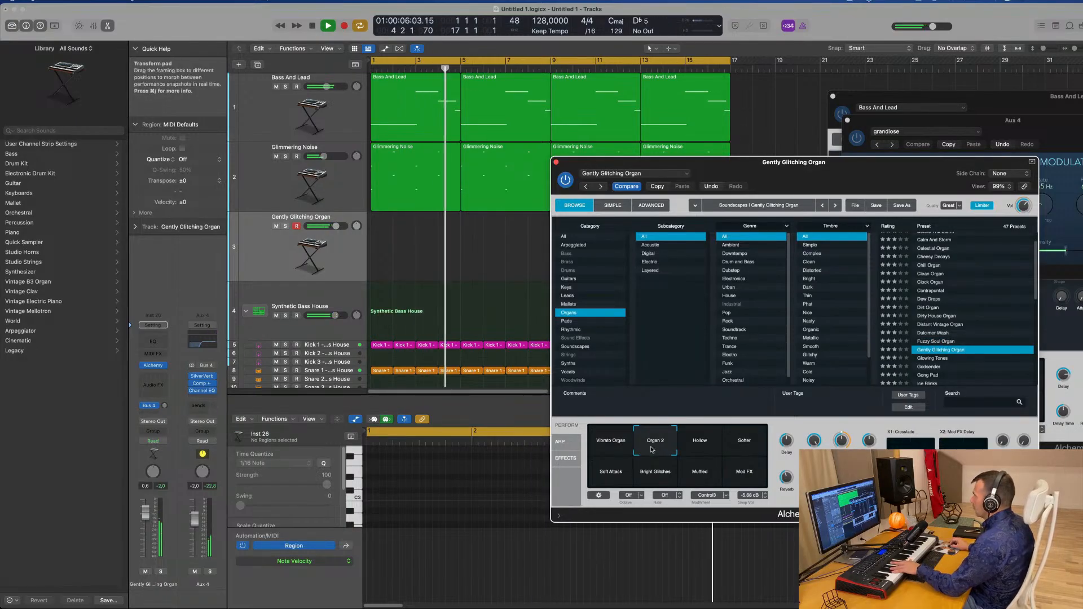
{"action": "left_click", "coordinate": [701, 445]}
{"action": "left_click", "coordinate": [741, 446]}
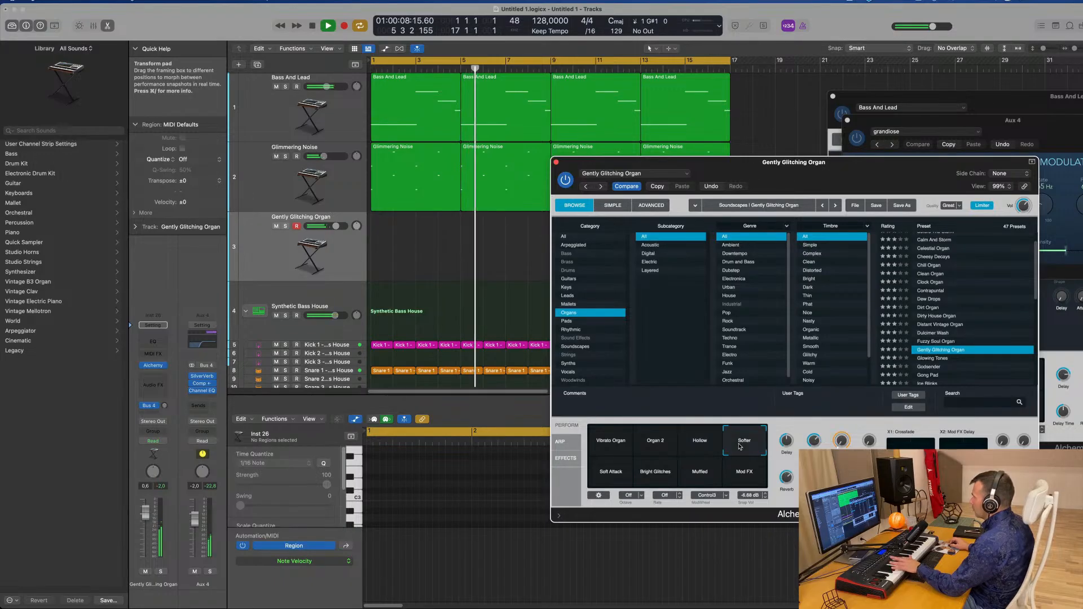
{"action": "left_click", "coordinate": [653, 446]}
{"action": "left_click", "coordinate": [609, 443]}
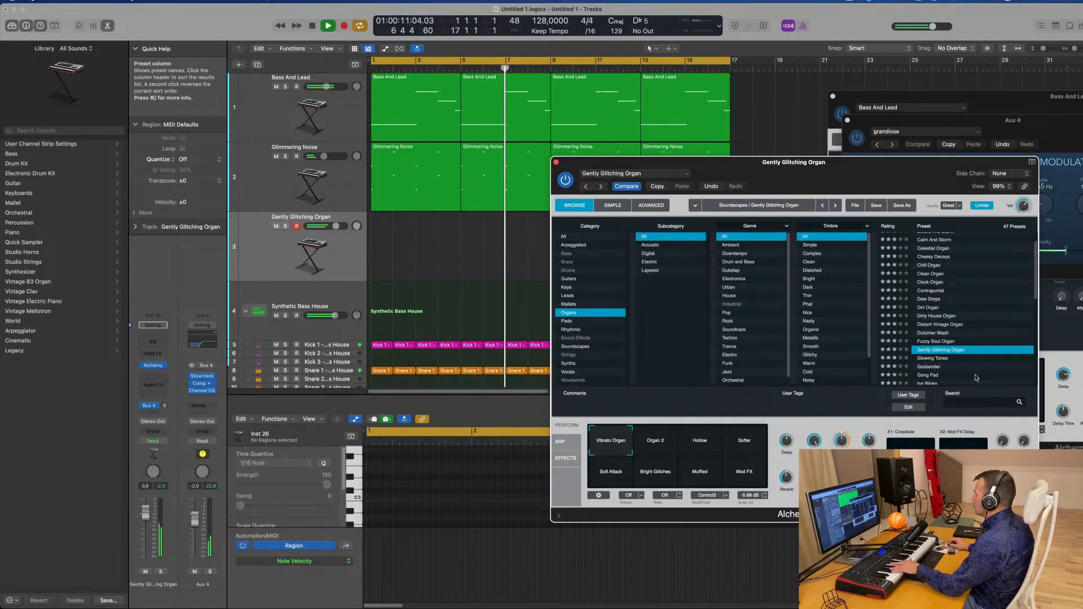
Load the Godsender organ preset after trying Glowing Tones, and lower the track's volume
{"action": "left_click", "coordinate": [947, 359]}
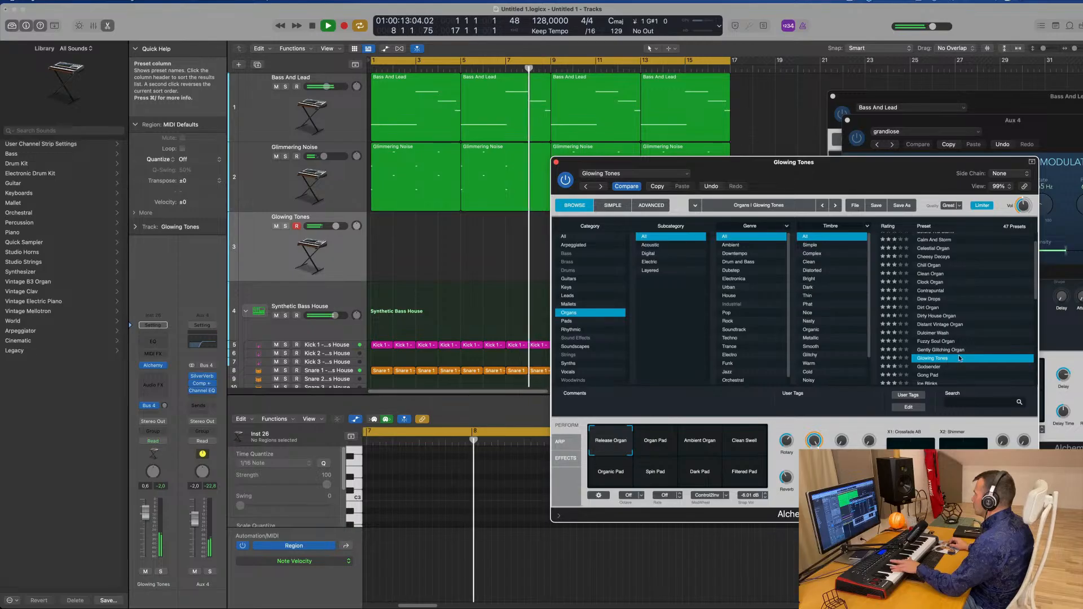
{"action": "scroll", "coordinate": [943, 350], "scroll_direction": "down", "scroll_amount": 2}
{"action": "left_click", "coordinate": [931, 328]}
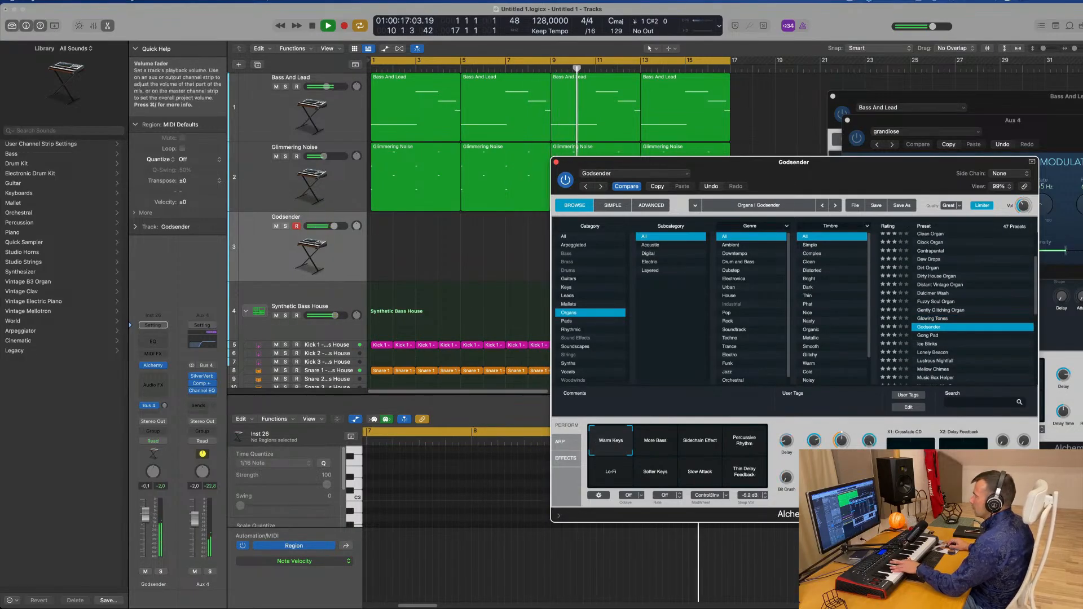
{"action": "left_click_drag", "start_coordinate": [145, 513], "coordinate": [141, 543]}
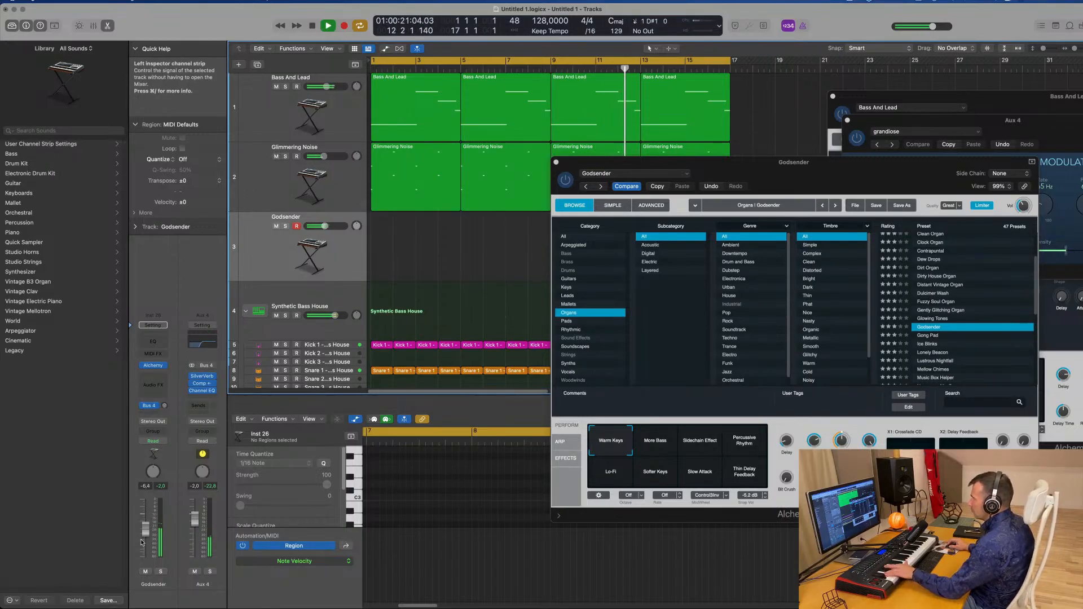
Select Godsender's Percussive Rhythm performance snapshot and adjust the track volume slightly
{"action": "left_click", "coordinate": [650, 448]}
{"action": "left_click", "coordinate": [715, 447]}
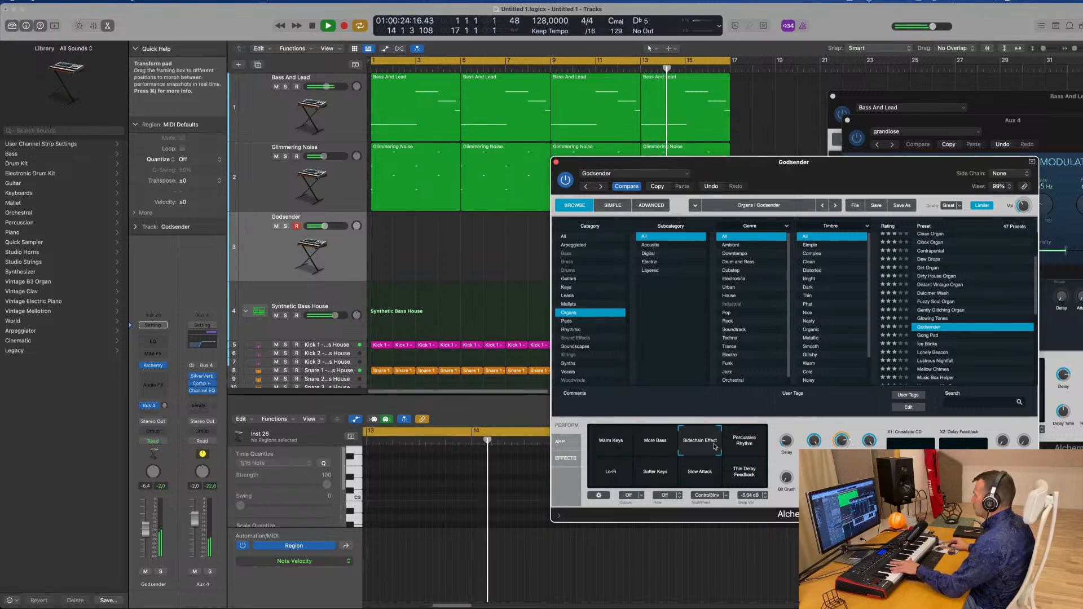
{"action": "left_click", "coordinate": [754, 446]}
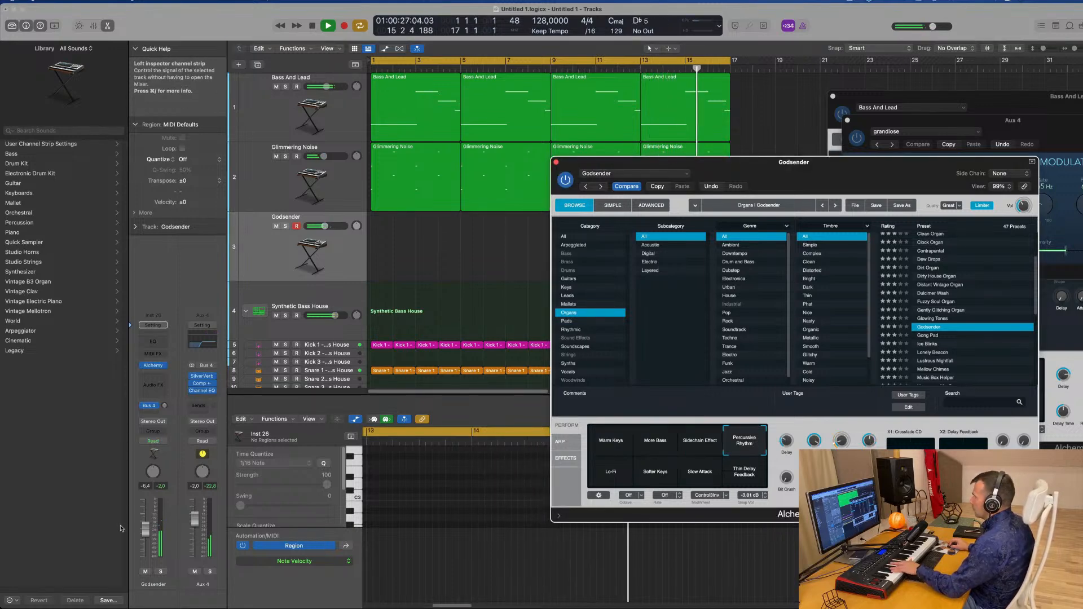
{"action": "left_click_drag", "start_coordinate": [145, 531], "coordinate": [146, 526]}
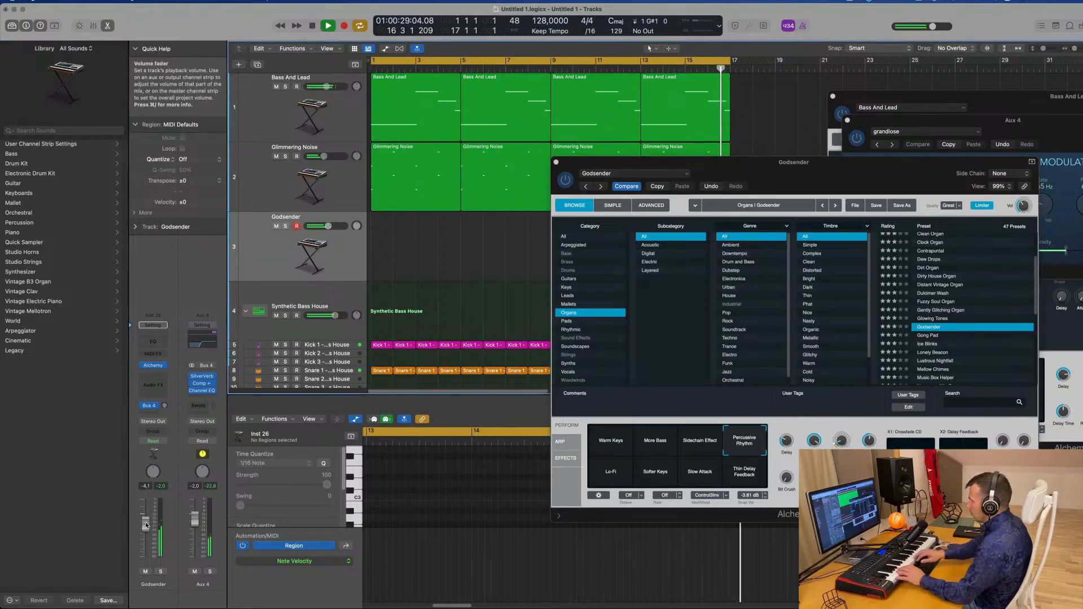
Record a short Godsender part and move the recorded region to the start of bar 1
{"action": "key", "text": "r"}
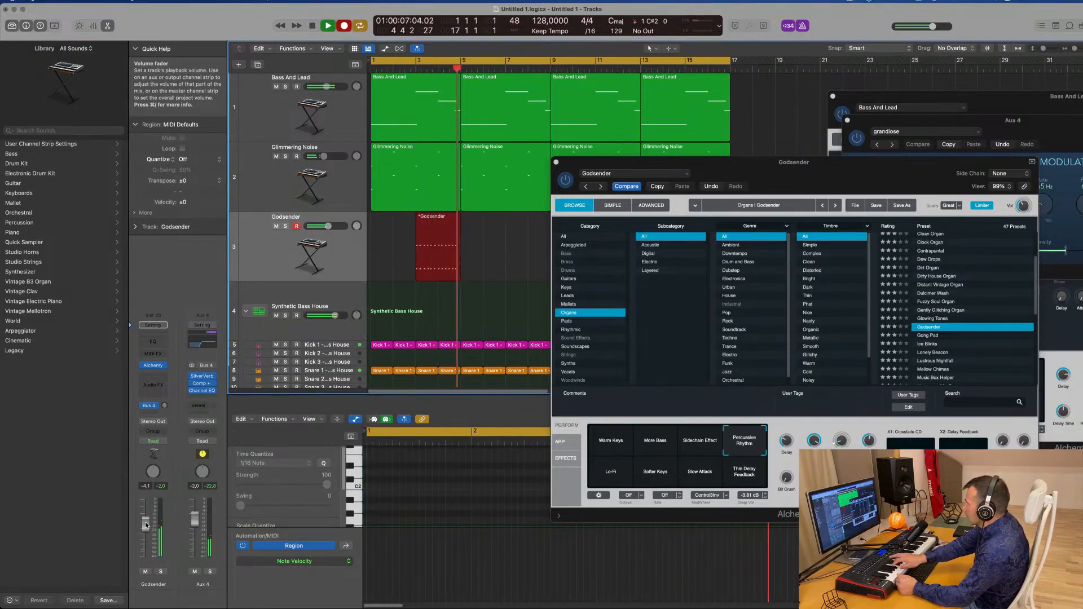
{"action": "key", "text": "space"}
{"action": "key", "text": "space"}
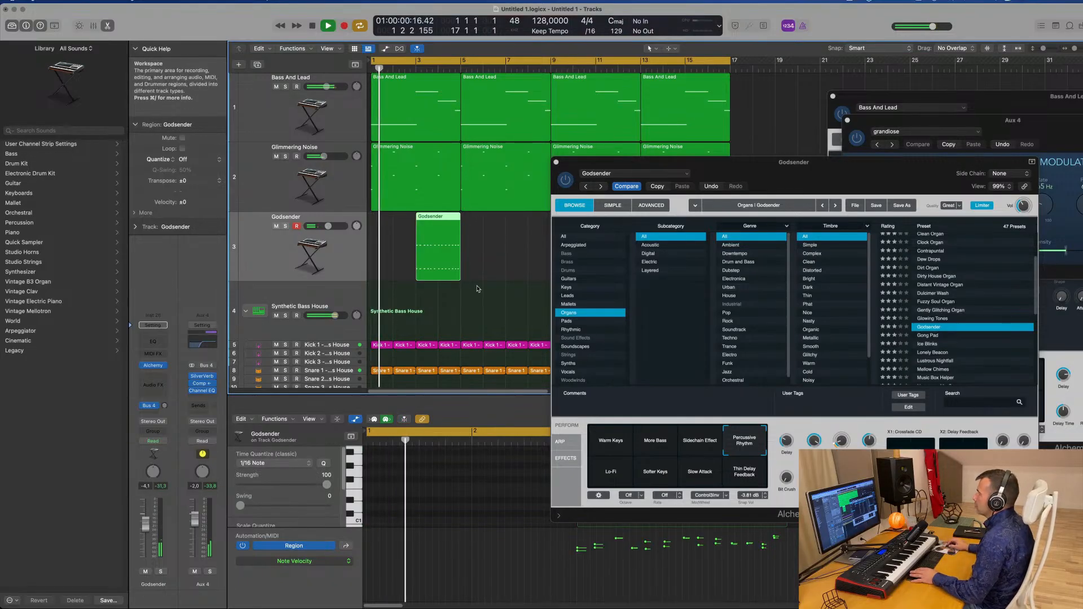
{"action": "left_click_drag", "start_coordinate": [429, 248], "coordinate": [385, 248]}
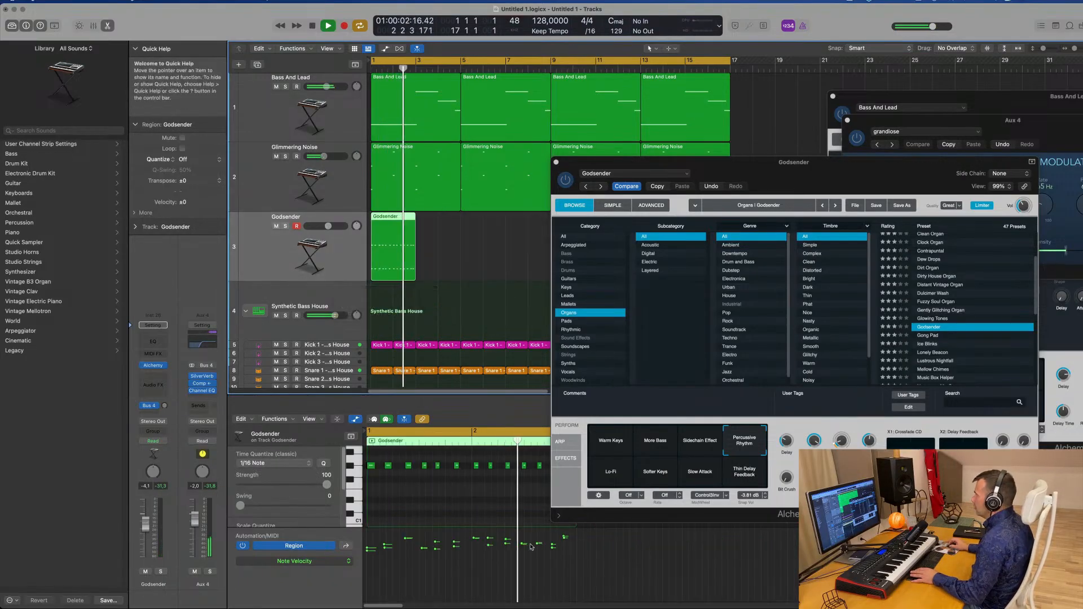
Select all notes in the Godsender region and move the Alchemy plugin window aside to expose the arrangement
{"action": "key", "text": "super+a"}
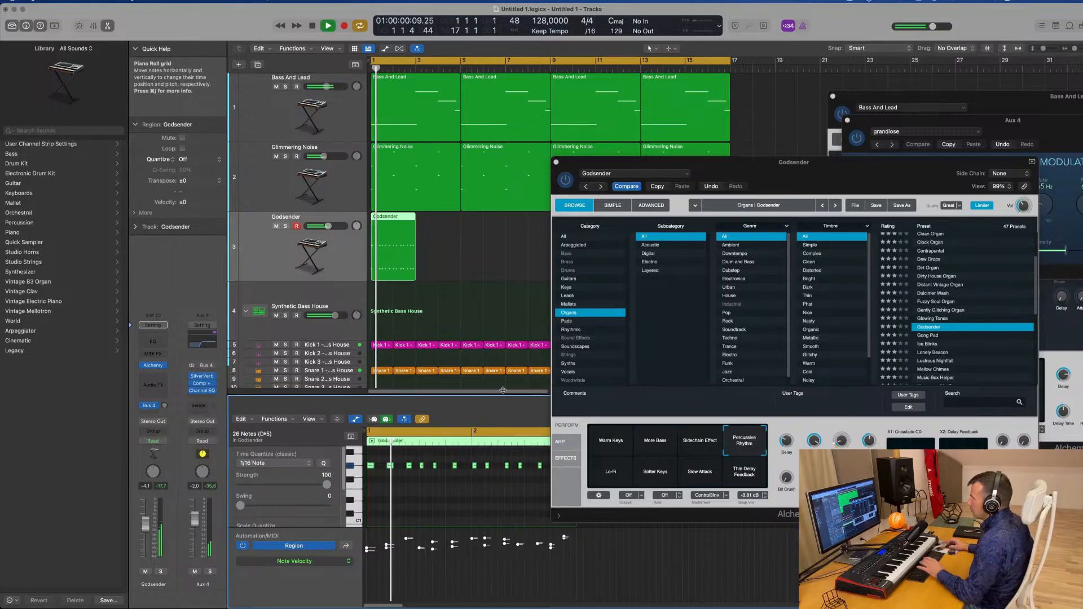
{"action": "left_click_drag", "start_coordinate": [677, 163], "coordinate": [648, 60]}
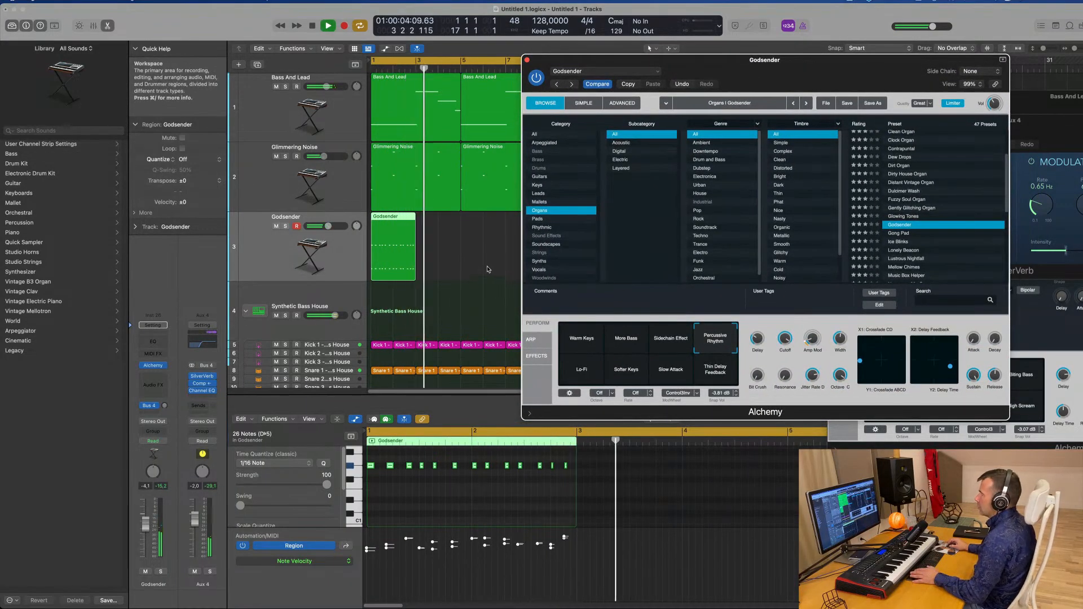
{"action": "left_click_drag", "start_coordinate": [765, 59], "coordinate": [1040, 70]}
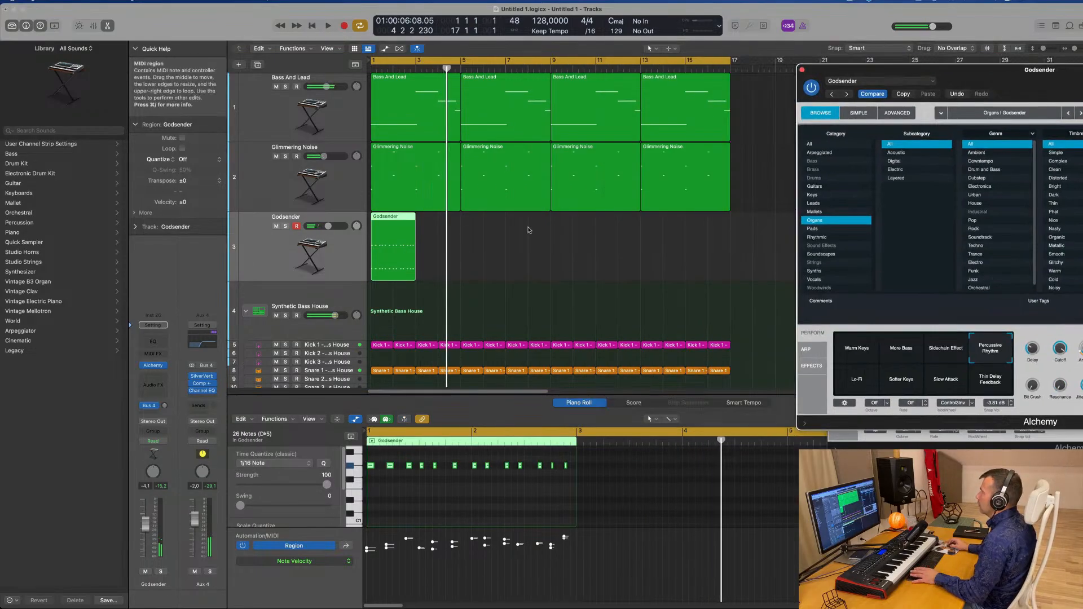
Copy the Godsender region to bar 3 and join both copies into one four-bar region
{"action": "left_click_drag", "start_coordinate": [394, 221], "coordinate": [442, 224]}
{"action": "left_click_drag", "start_coordinate": [427, 262], "coordinate": [427, 263]}
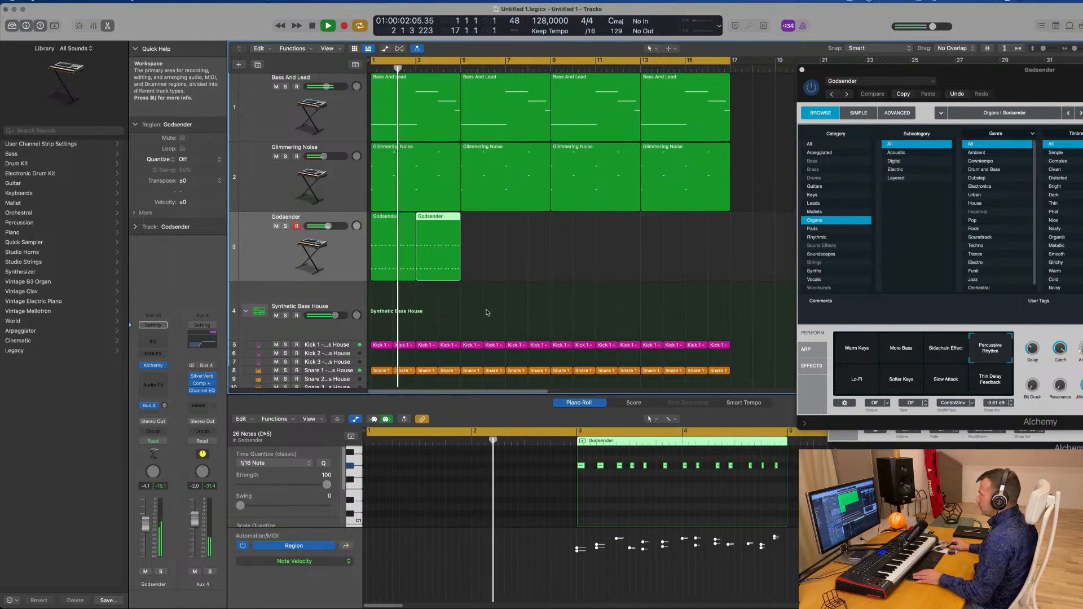
{"action": "left_click", "coordinate": [508, 268]}
{"action": "left_click", "coordinate": [410, 267]}
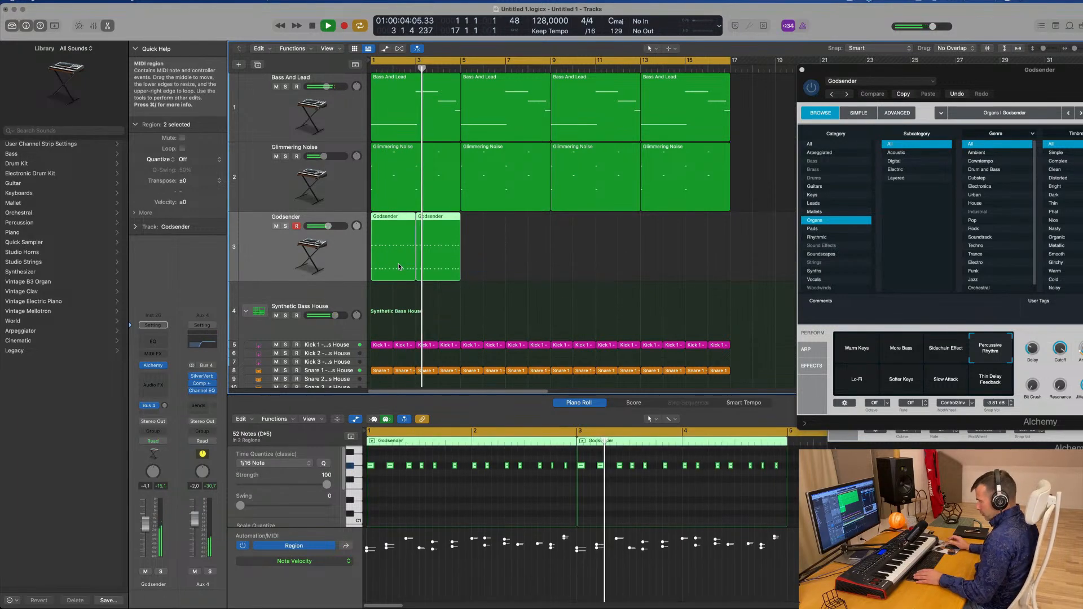
{"action": "key", "text": "super+j"}
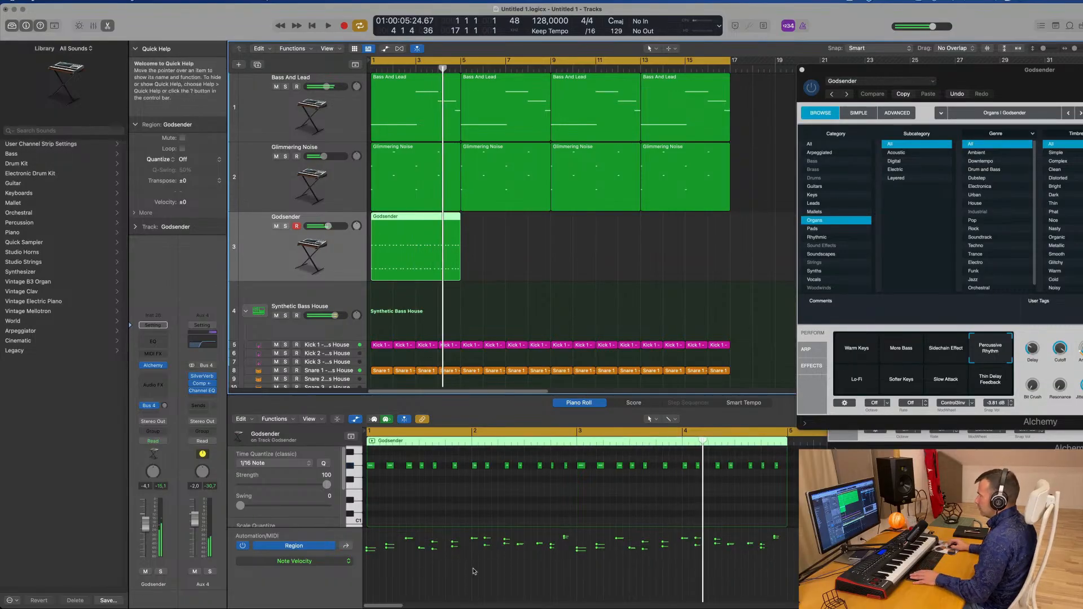
Draw a V-shaped velocity curve across all notes of the joined Godsender region
{"action": "mouse_move", "coordinate": [368, 547]}
{"action": "left_mouse_down"}
{"action": "mouse_move", "coordinate": [361, 533]}
{"action": "mouse_move", "coordinate": [581, 573]}
{"action": "mouse_move", "coordinate": [789, 541]}
{"action": "left_mouse_up"}
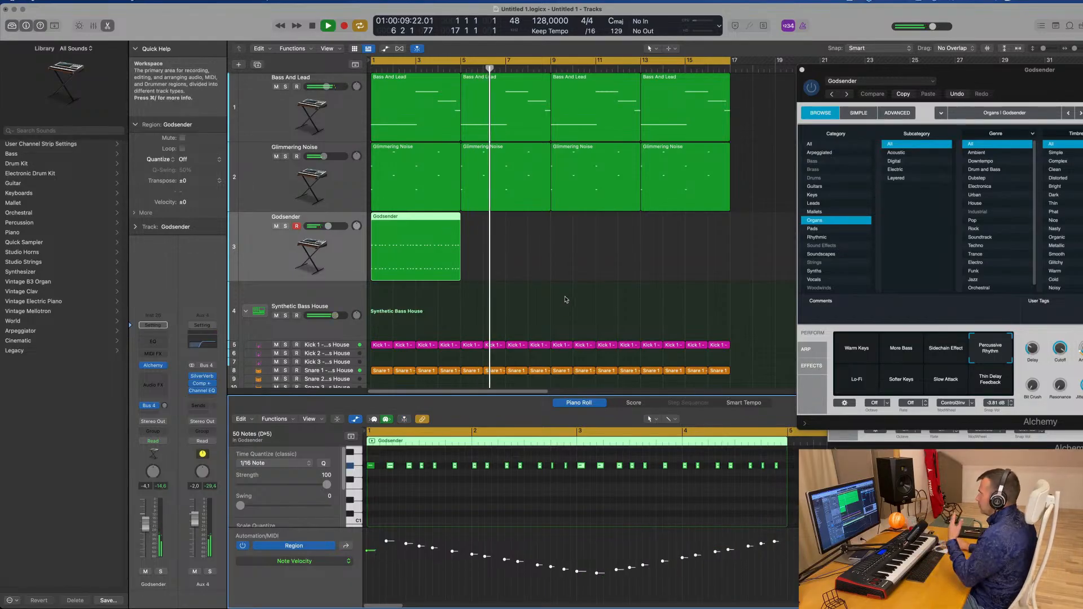
Repeat the Godsender region three times so it runs through bar 17
{"action": "left_click", "coordinate": [395, 245]}
{"action": "key", "text": "super+r"}
{"action": "key", "text": "super+r"}
{"action": "key", "text": "super+r"}
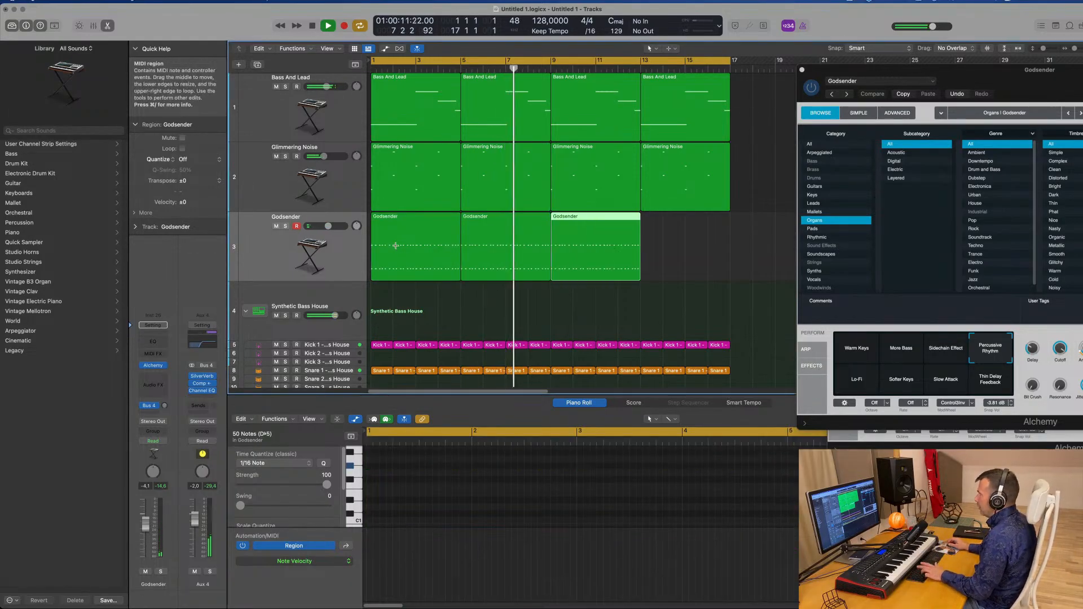
Stop playback, reselect the Godsender track and insert a Compressor in its audio effect slot
{"action": "left_click_drag", "start_coordinate": [976, 72], "coordinate": [799, 89]}
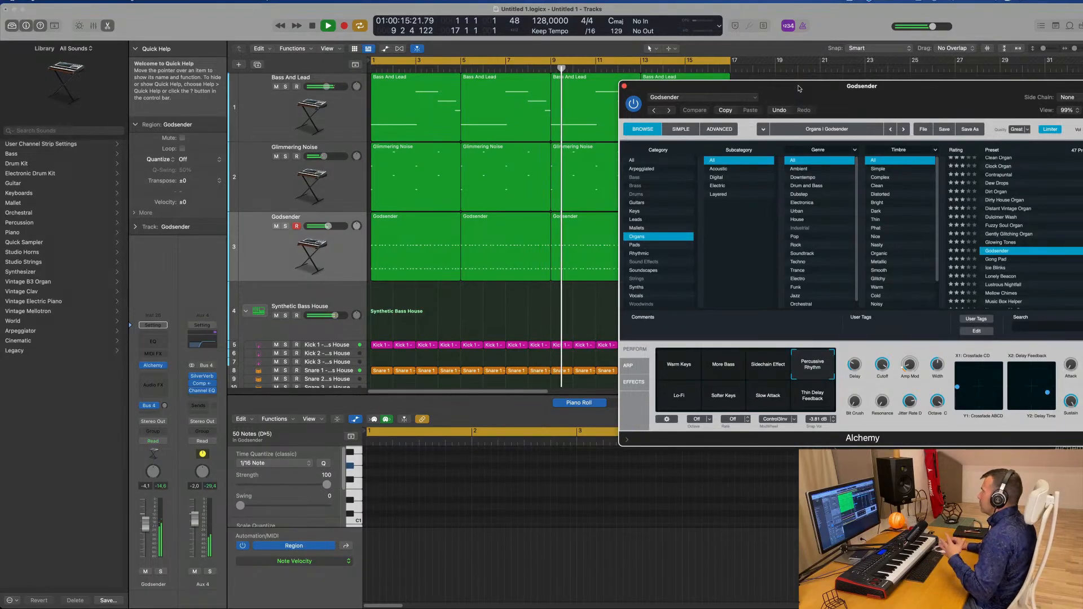
{"action": "left_click_drag", "start_coordinate": [799, 89], "coordinate": [732, 80]}
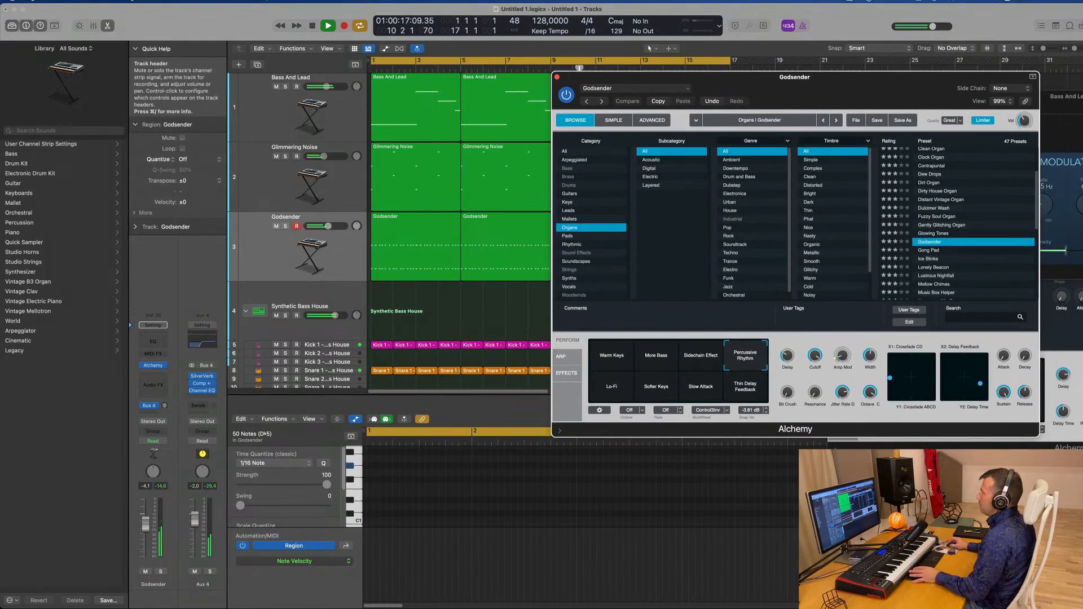
{"action": "key", "text": "space"}
{"action": "left_click", "coordinate": [260, 251]}
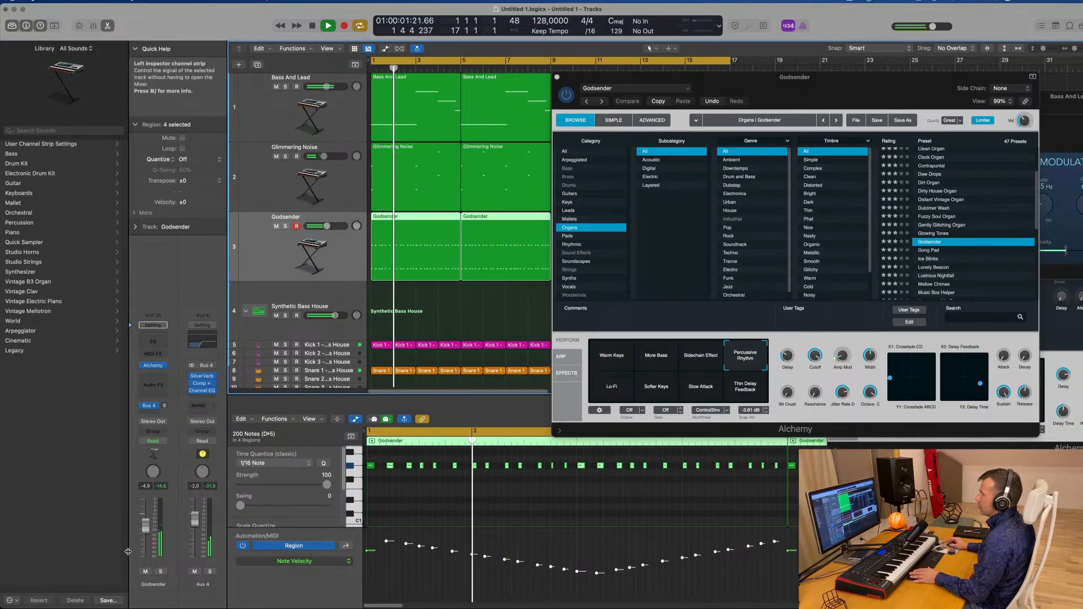
{"action": "left_click", "coordinate": [272, 204]}
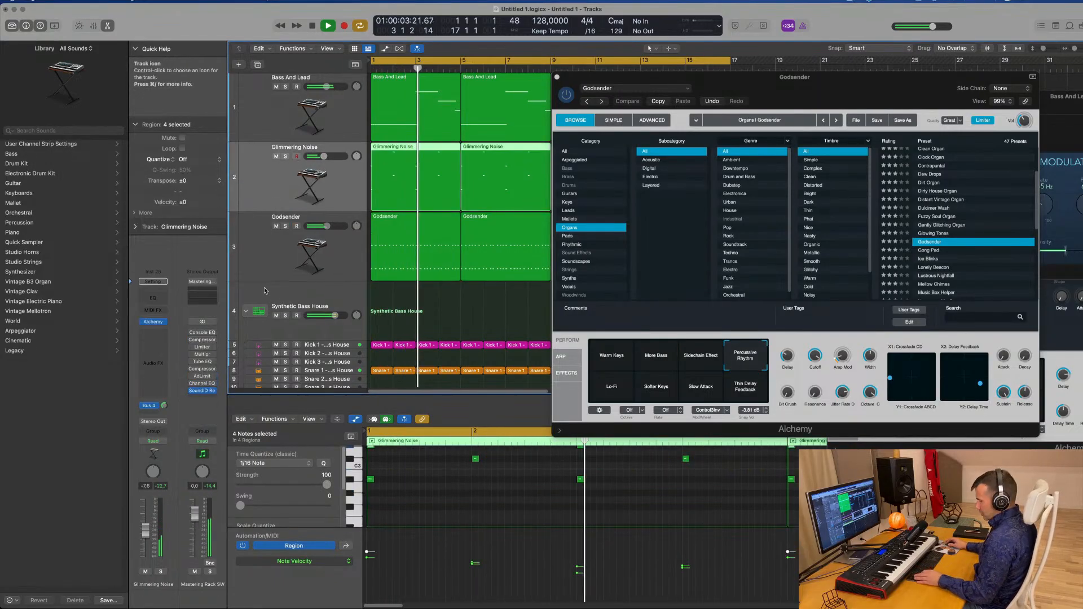
{"action": "left_click", "coordinate": [279, 252]}
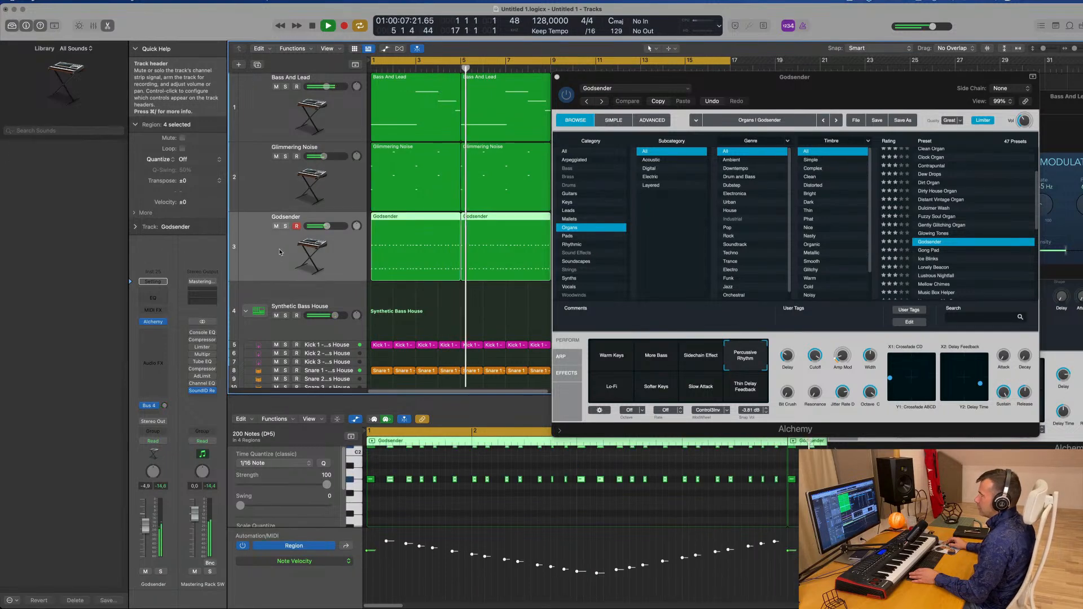
{"action": "key", "text": "Return"}
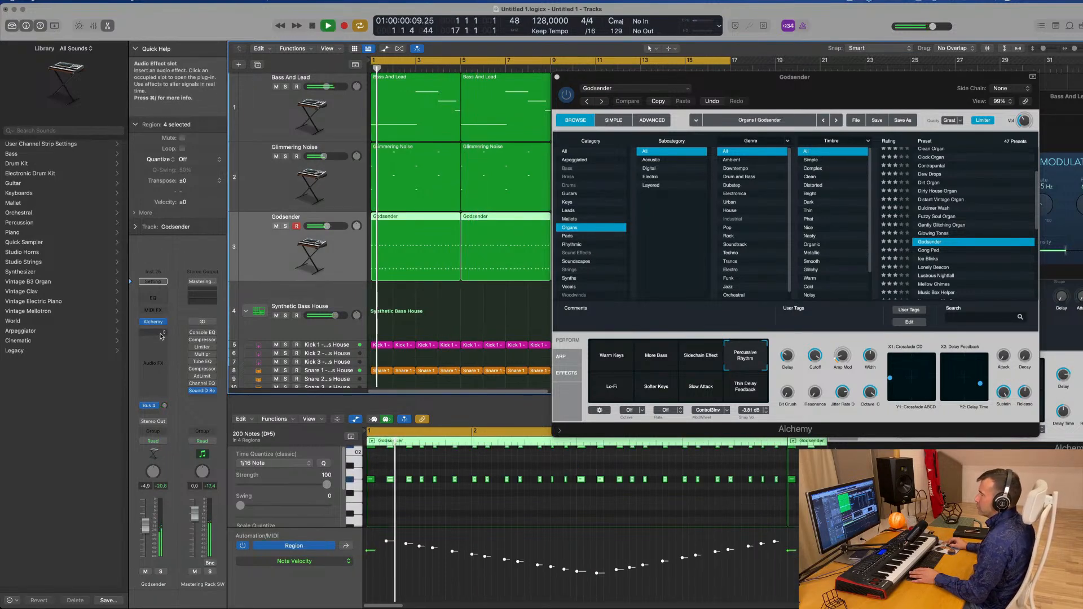
{"action": "left_click", "coordinate": [162, 335]}
{"action": "mouse_move", "coordinate": [177, 367]}
{"action": "left_click", "coordinate": [222, 366]}
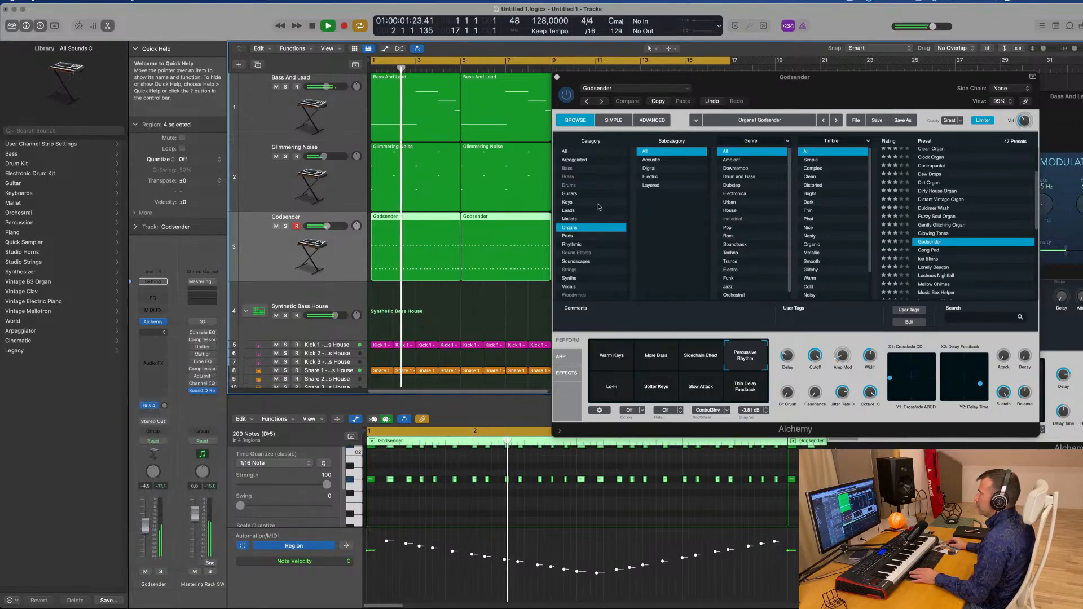
Set the compressor's side chain input to Kick 1 – Synthetic Bass House (Inst 2)
{"action": "left_click", "coordinate": [728, 126]}
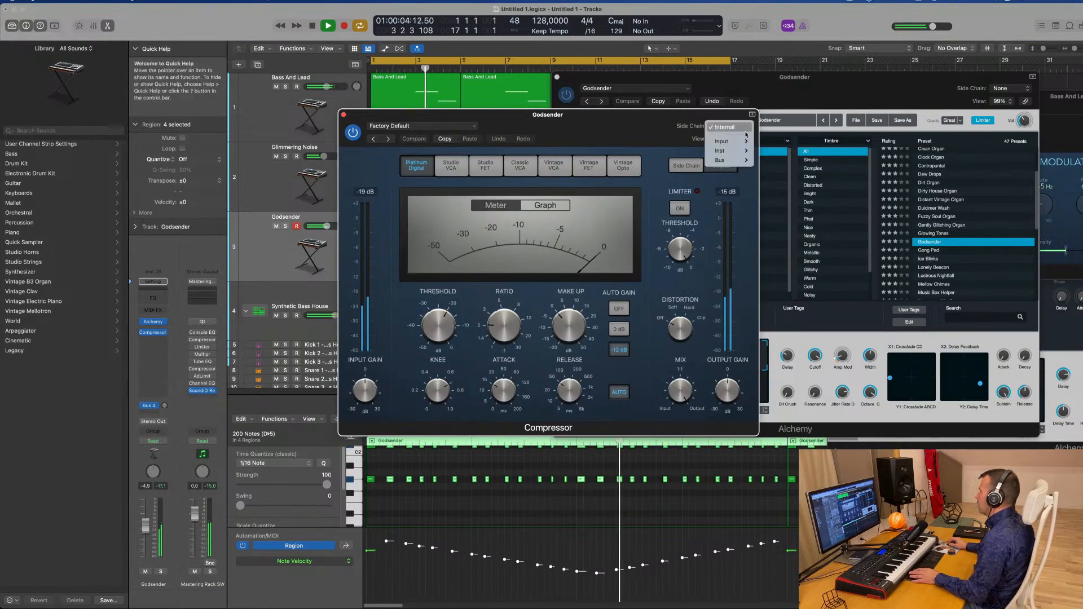
{"action": "mouse_move", "coordinate": [742, 153]}
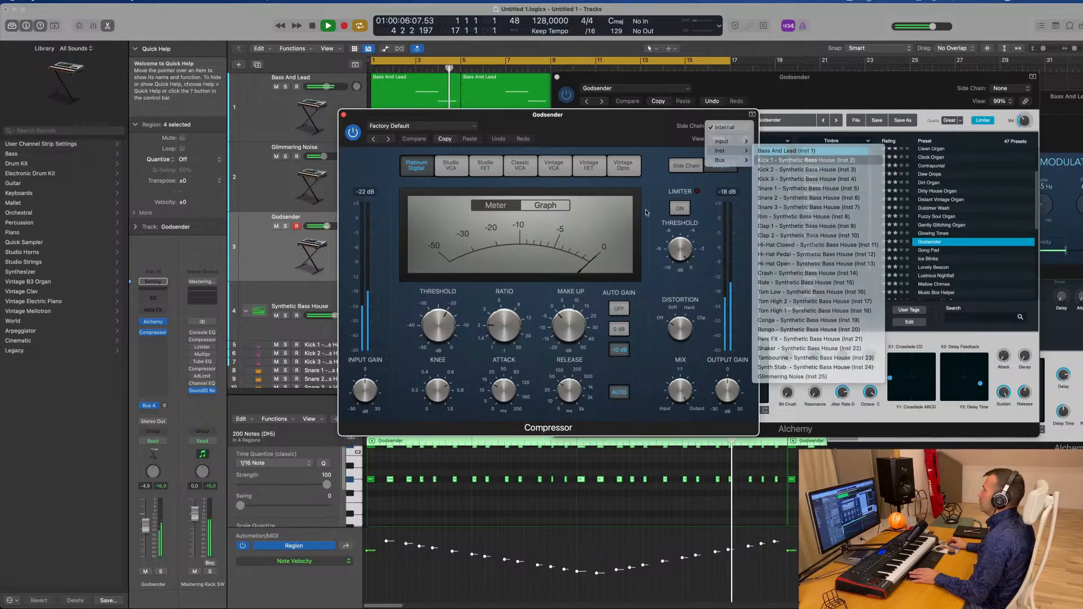
{"action": "left_click", "coordinate": [802, 161]}
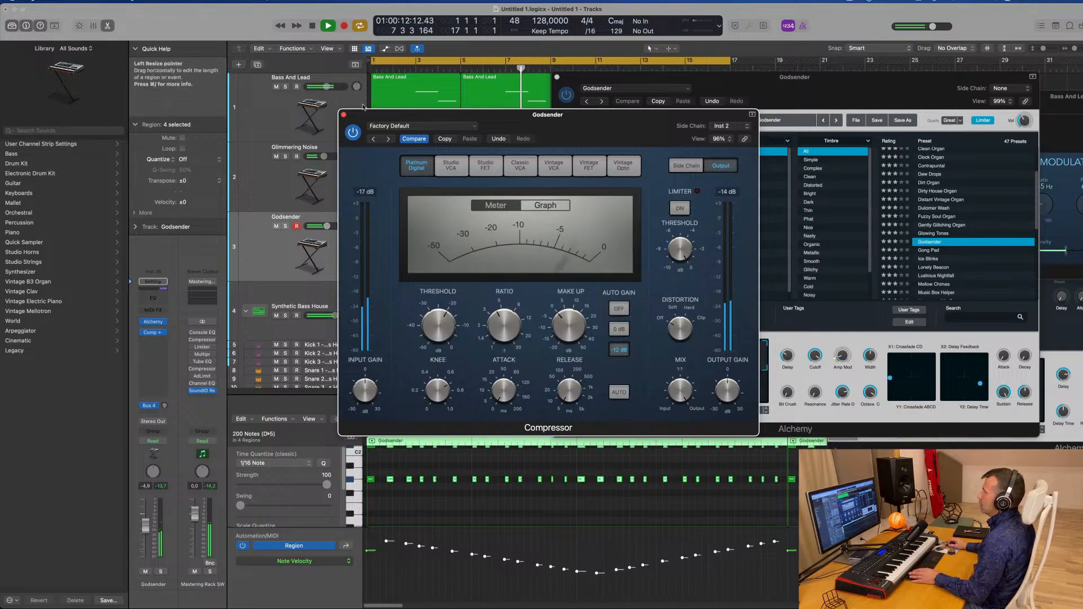
Close the Alchemy and Compressor plugin windows for the Godsender track
{"action": "left_click", "coordinate": [752, 88]}
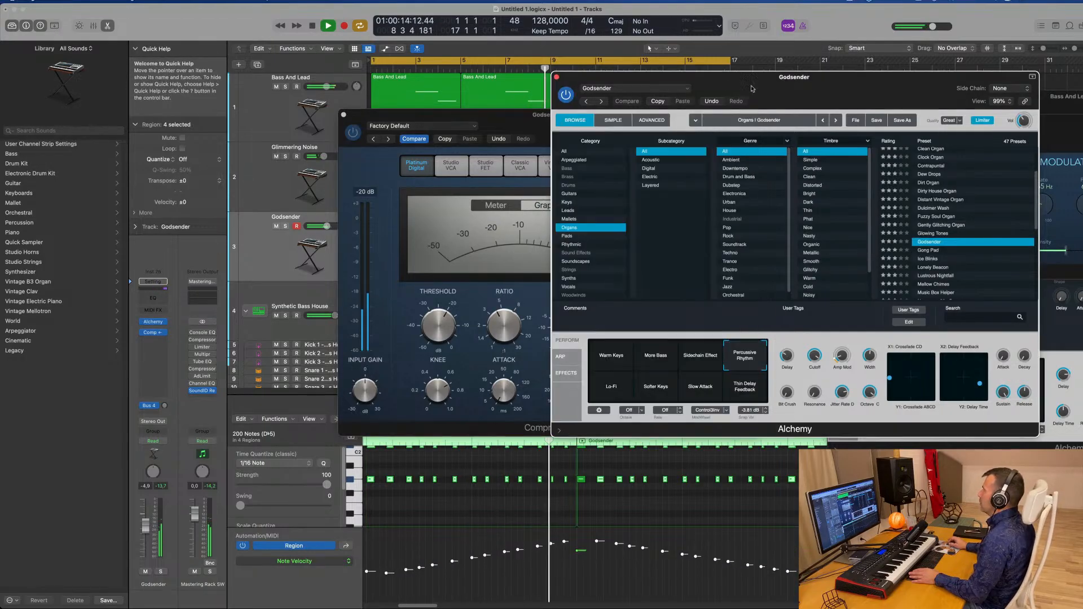
{"action": "left_click", "coordinate": [556, 78]}
{"action": "left_click_drag", "start_coordinate": [363, 114], "coordinate": [347, 117]}
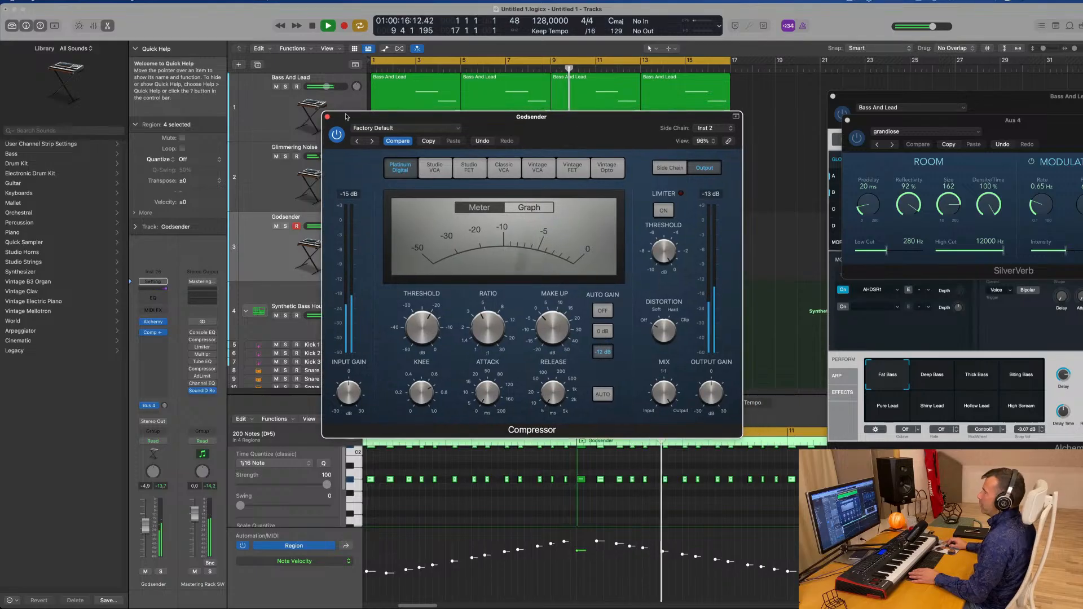
{"action": "left_click", "coordinate": [269, 252]}
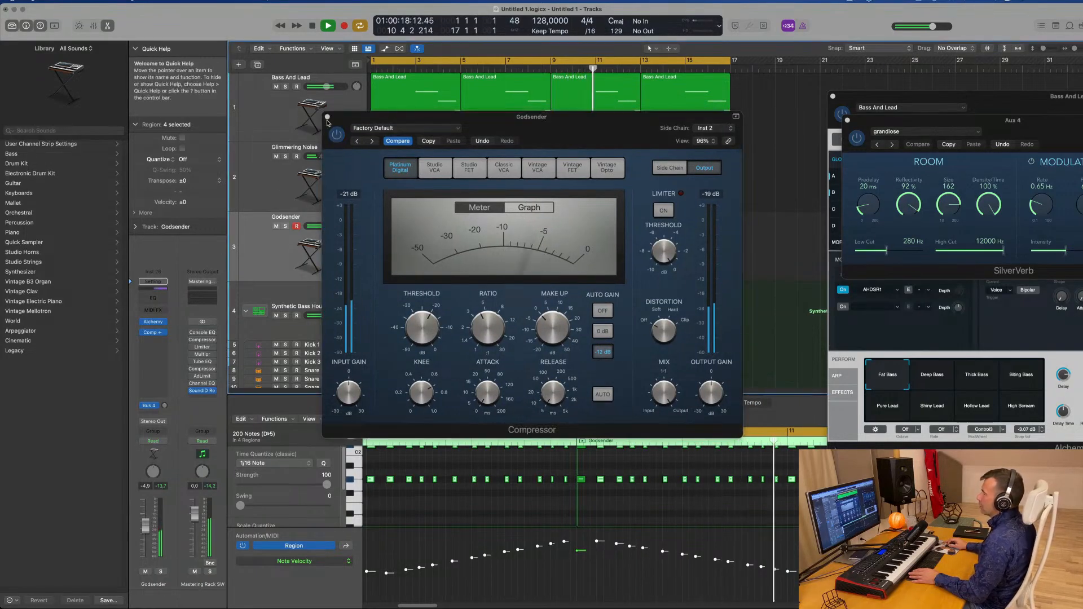
{"action": "left_click", "coordinate": [327, 117]}
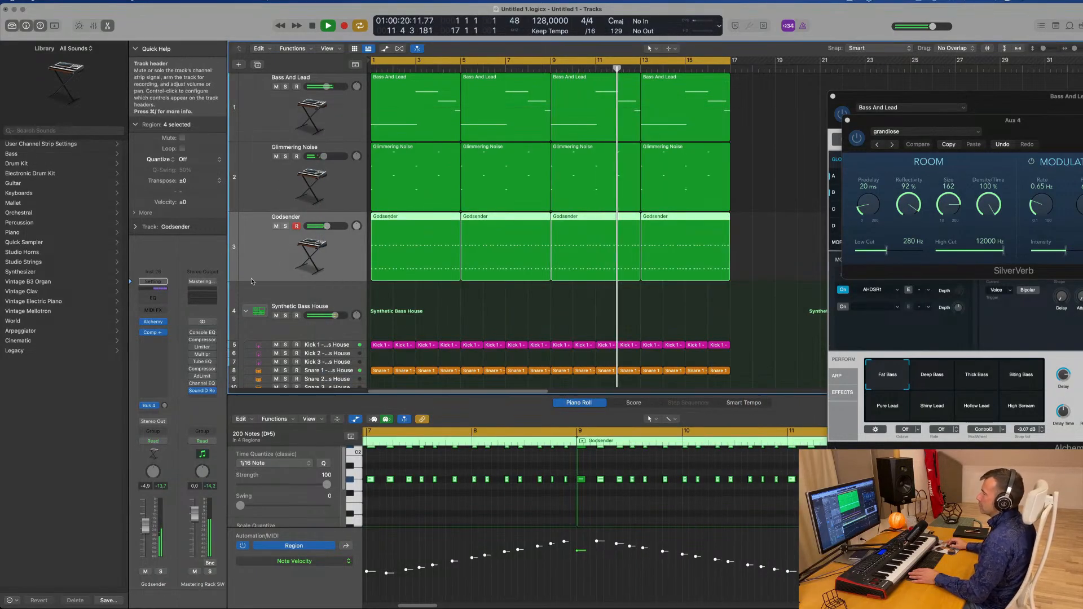
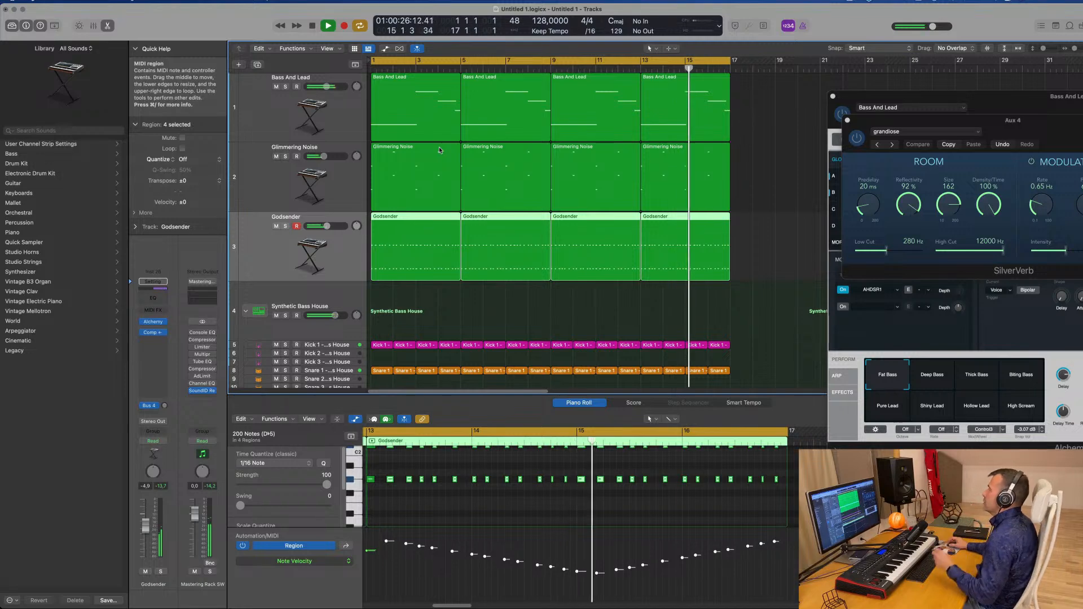
Duplicate the Bass And Lead track to create a new instrument track below it
{"action": "left_click", "coordinate": [275, 113]}
{"action": "scroll", "coordinate": [285, 214], "scroll_direction": "down", "scroll_amount": 2}
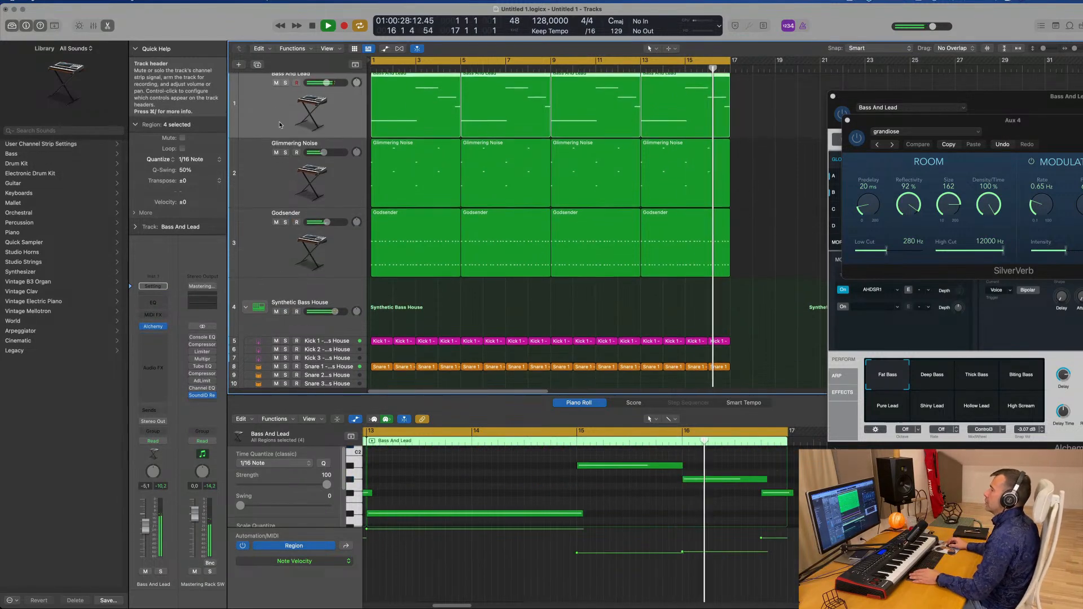
{"action": "scroll", "coordinate": [277, 169], "scroll_direction": "up", "scroll_amount": 2}
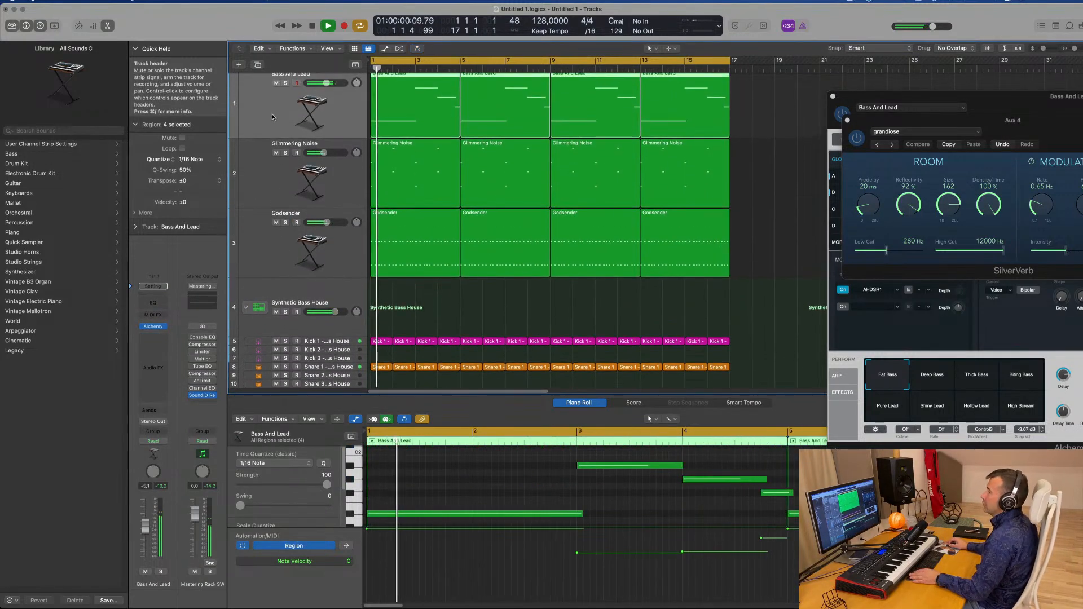
{"action": "left_click", "coordinate": [257, 65]}
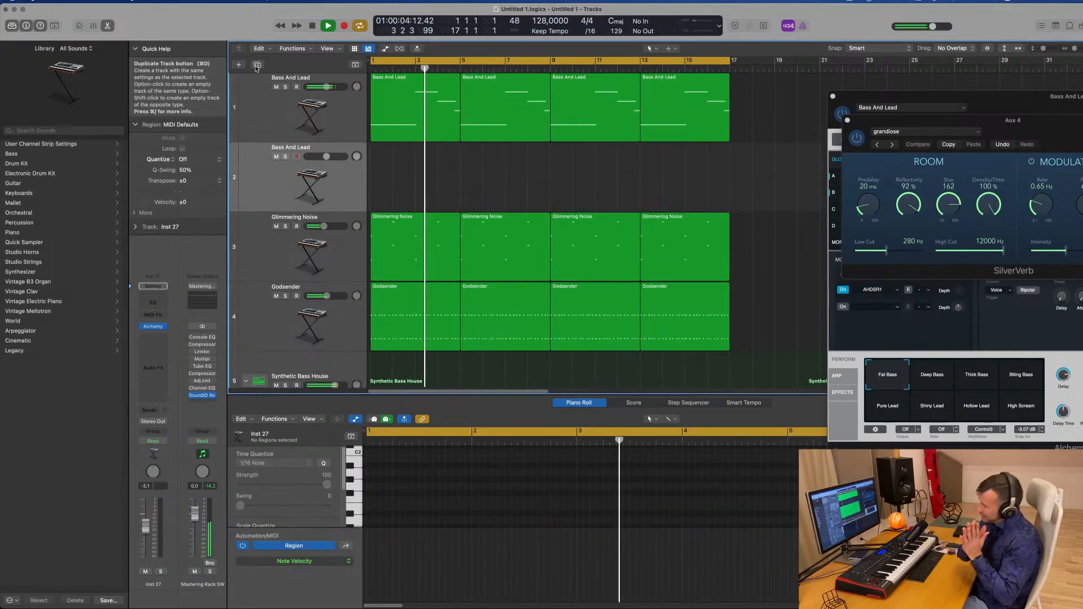
Copy the first Bass And Lead region onto the new duplicated track at bar 1
{"action": "left_click", "coordinate": [411, 103]}
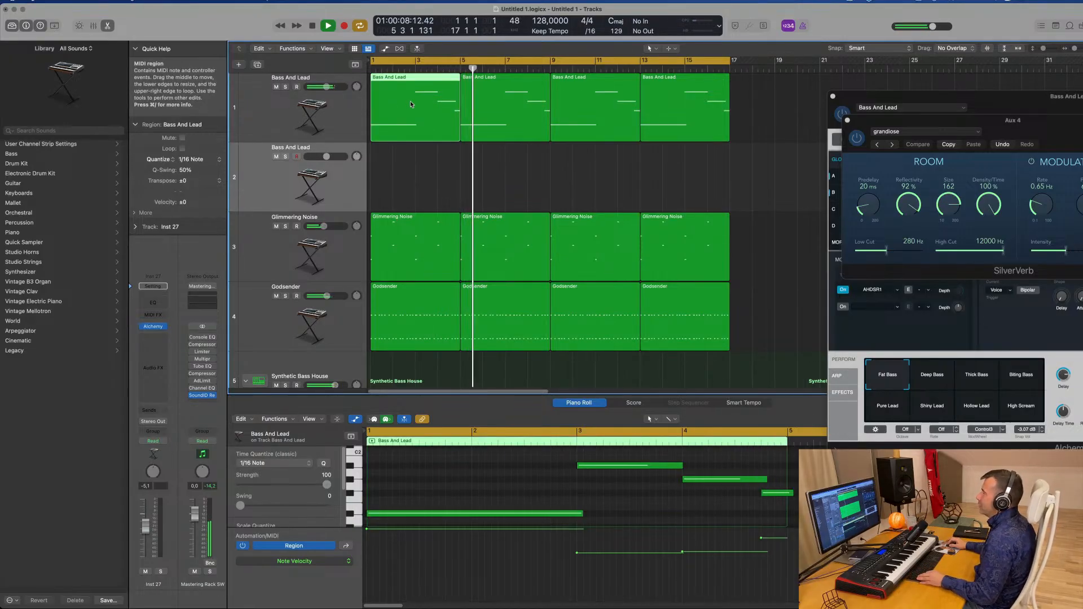
{"action": "left_click_drag", "start_coordinate": [411, 100], "coordinate": [435, 271]}
Edit the copied region's notes in the piano roll, keeping two long held notes and deleting the rest
{"action": "left_click_drag", "start_coordinate": [594, 471], "coordinate": [384, 466]}
{"action": "left_click_drag", "start_coordinate": [471, 466], "coordinate": [576, 467]}
{"action": "left_click_drag", "start_coordinate": [582, 516], "coordinate": [575, 516]}
{"action": "key", "text": "space"}
{"action": "left_click_drag", "start_coordinate": [683, 465], "coordinate": [782, 532]}
{"action": "key", "text": "Delete"}
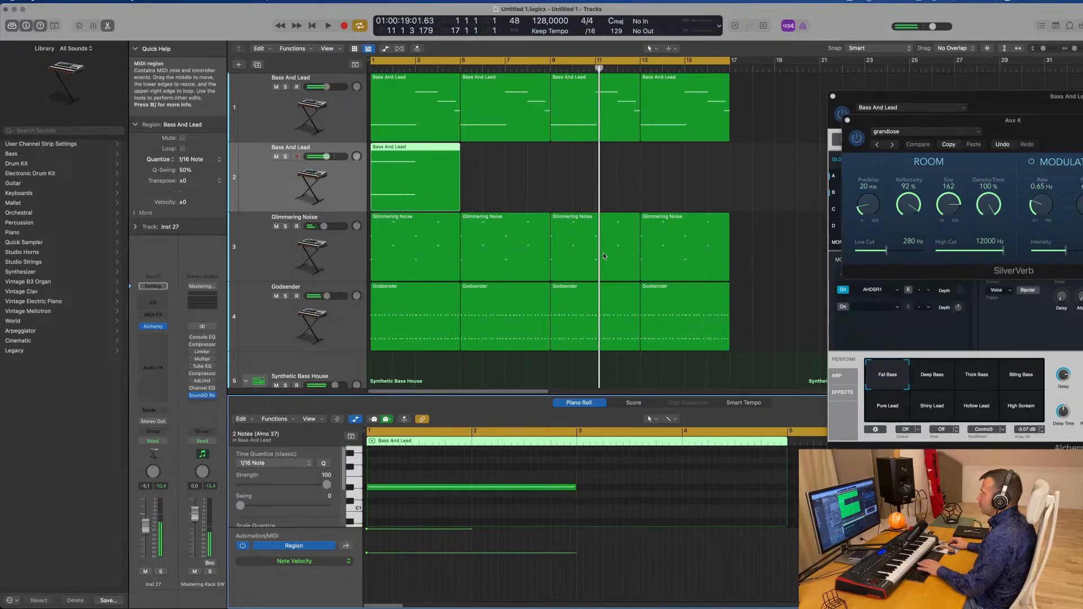
Split the copied region, delete its second part and extend the region back to bar 5
{"action": "left_click", "coordinate": [415, 146]}
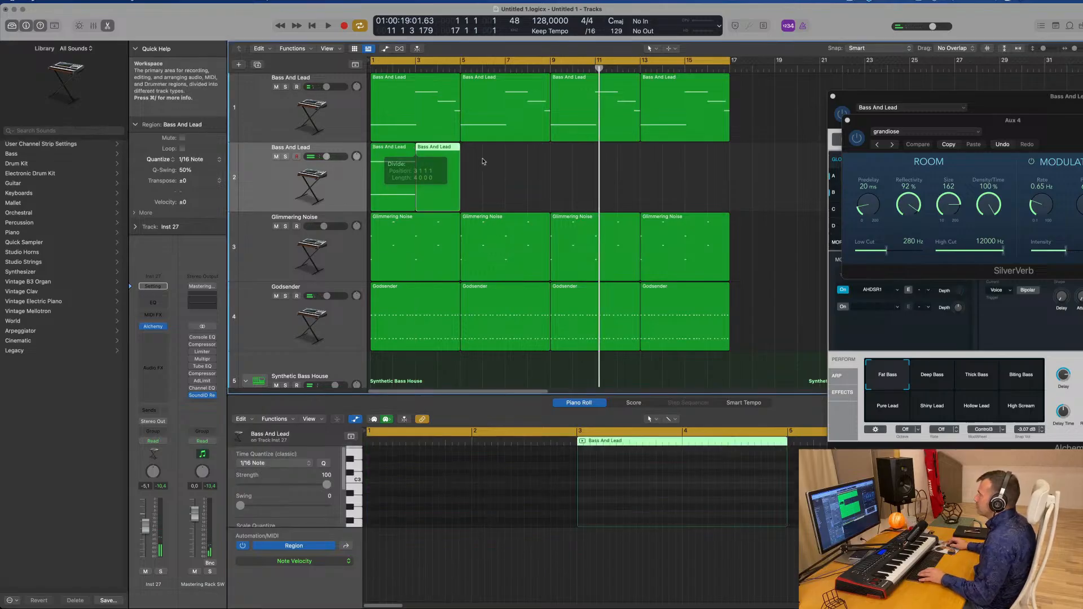
{"action": "key", "text": "Delete"}
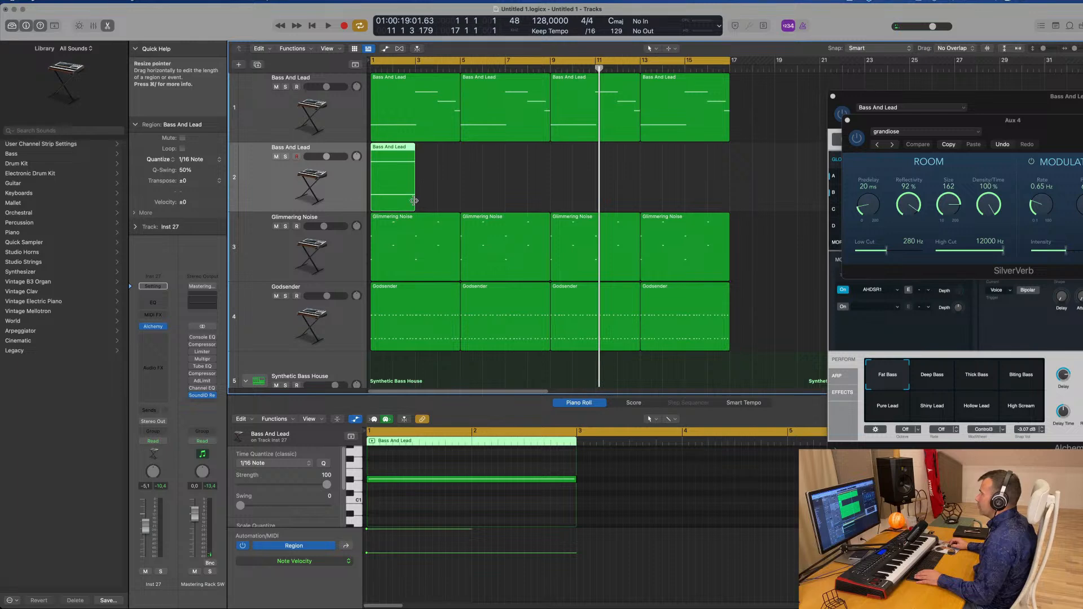
{"action": "left_click_drag", "start_coordinate": [414, 201], "coordinate": [460, 201]}
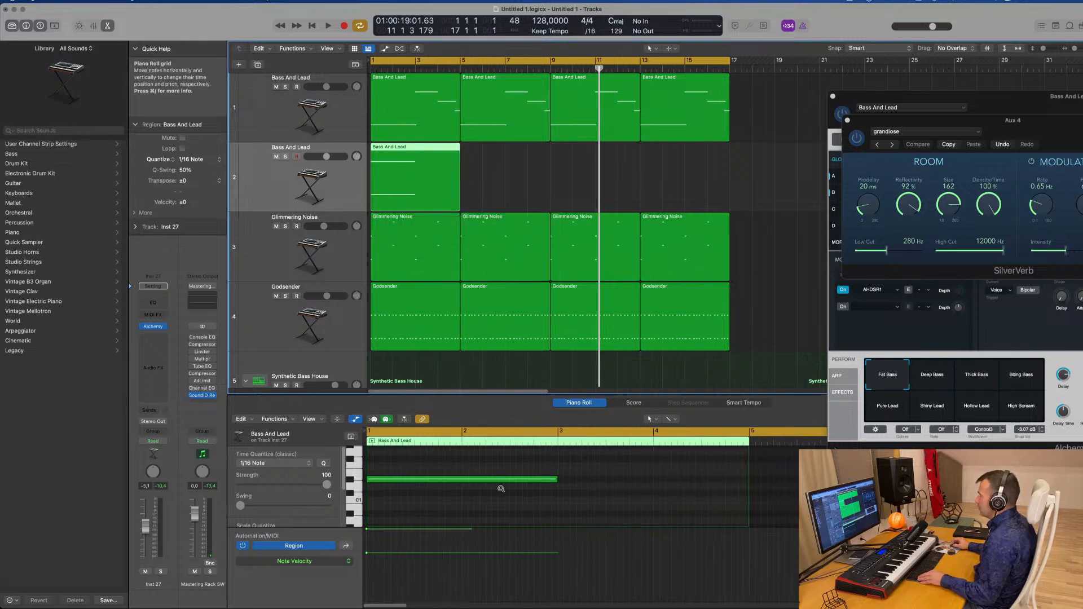
Lengthen both held notes so they run to the end of the region
{"action": "scroll", "coordinate": [501, 488], "scroll_direction": "down", "scroll_amount": 5}
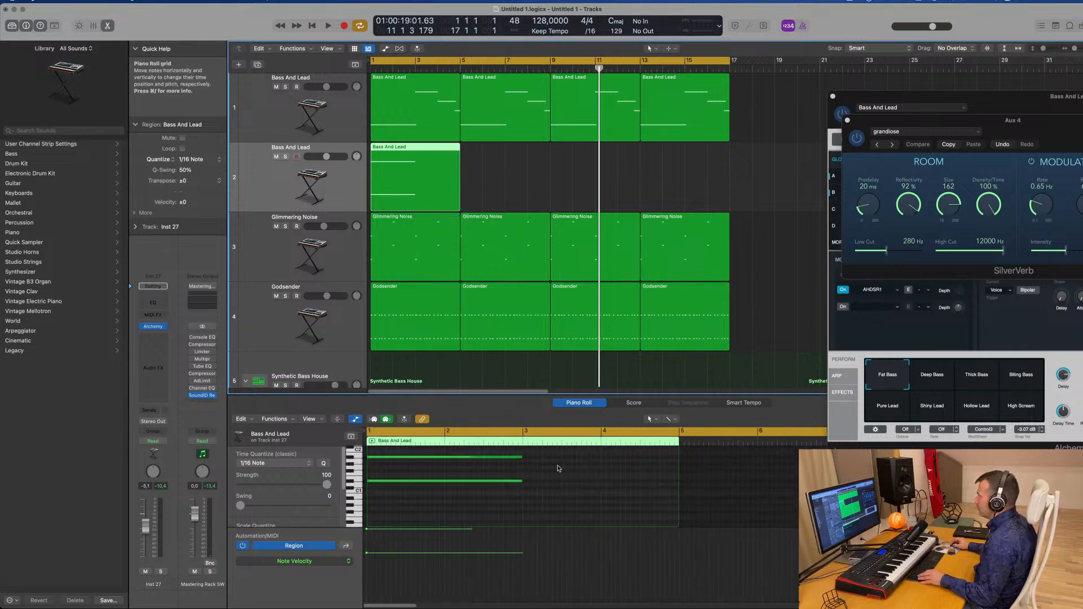
{"action": "mouse_move", "coordinate": [551, 452]}
{"action": "left_mouse_down"}
{"action": "mouse_move", "coordinate": [500, 505]}
{"action": "mouse_move", "coordinate": [681, 482]}
{"action": "left_mouse_up"}
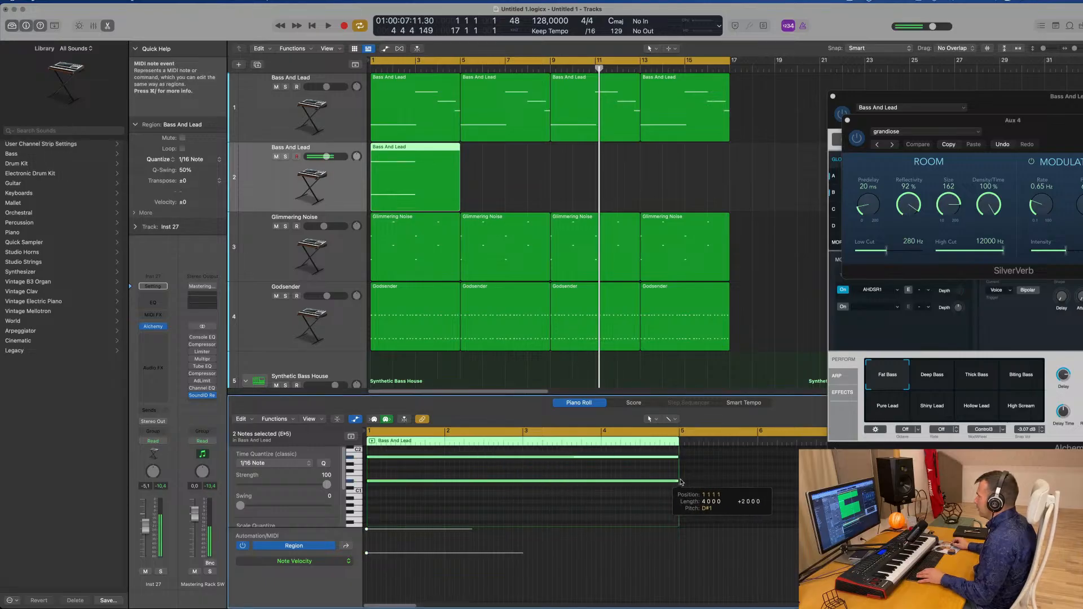
Open Alchemy on the new track and load the Crustacean preset from the Soundscapes category
{"action": "left_click", "coordinate": [154, 327]}
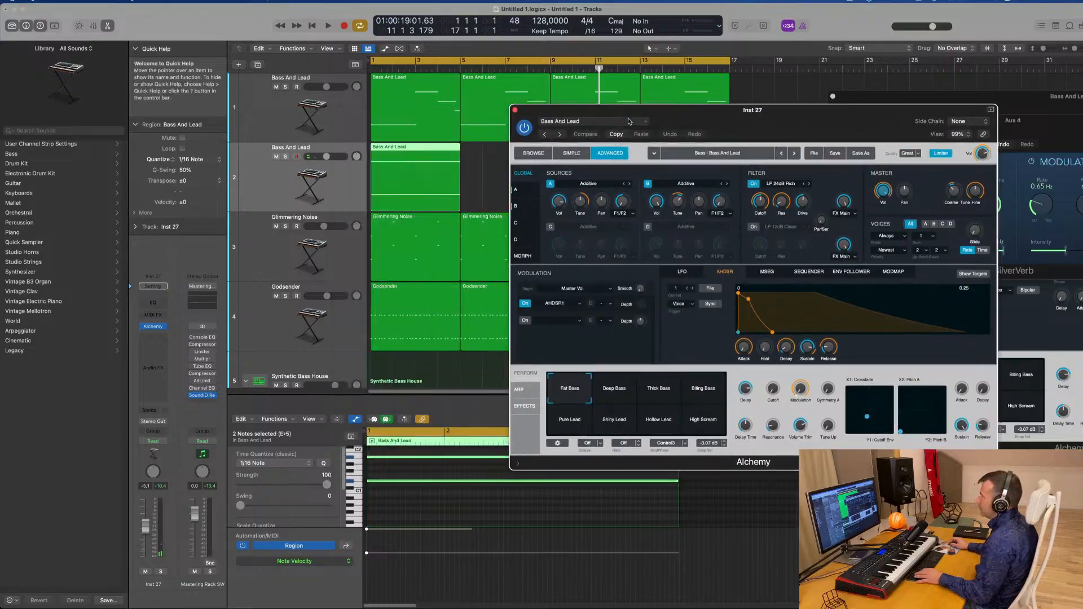
{"action": "left_click", "coordinate": [534, 154]}
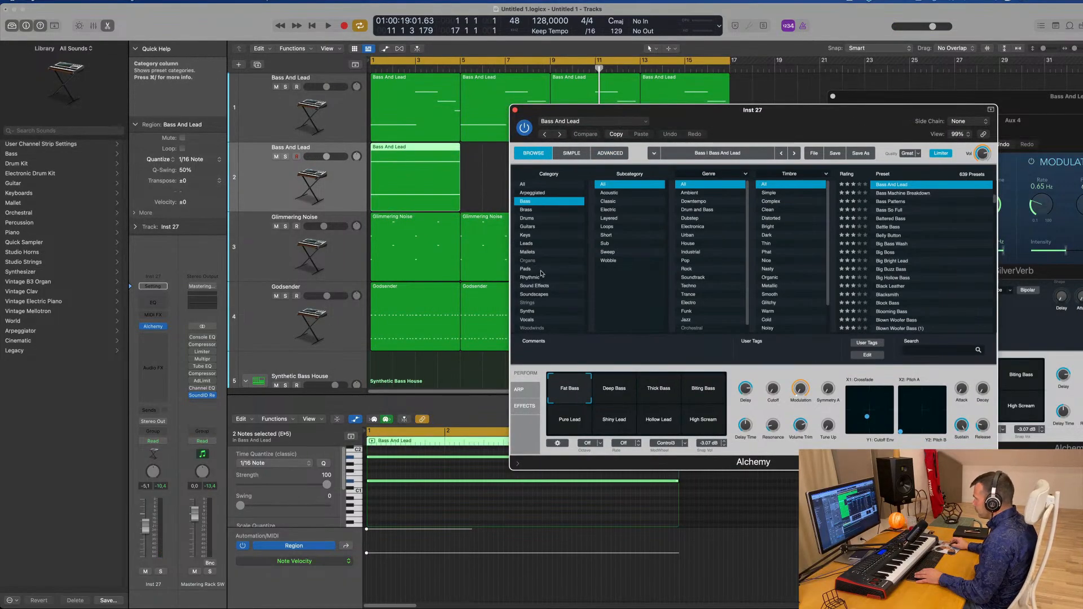
{"action": "left_click", "coordinate": [534, 295]}
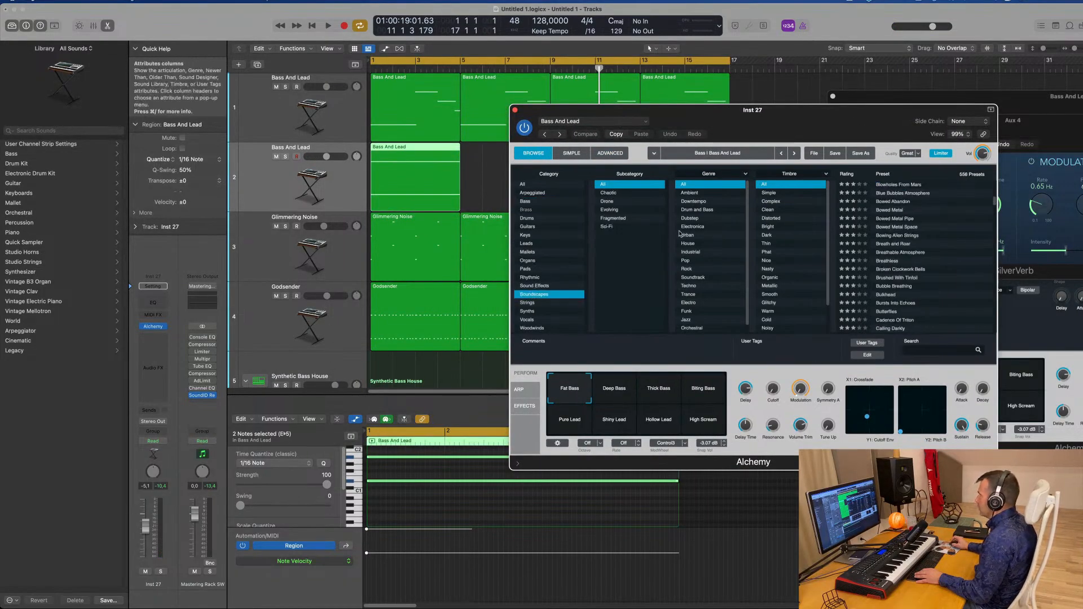
{"action": "scroll", "coordinate": [901, 288], "scroll_direction": "down", "scroll_amount": 10}
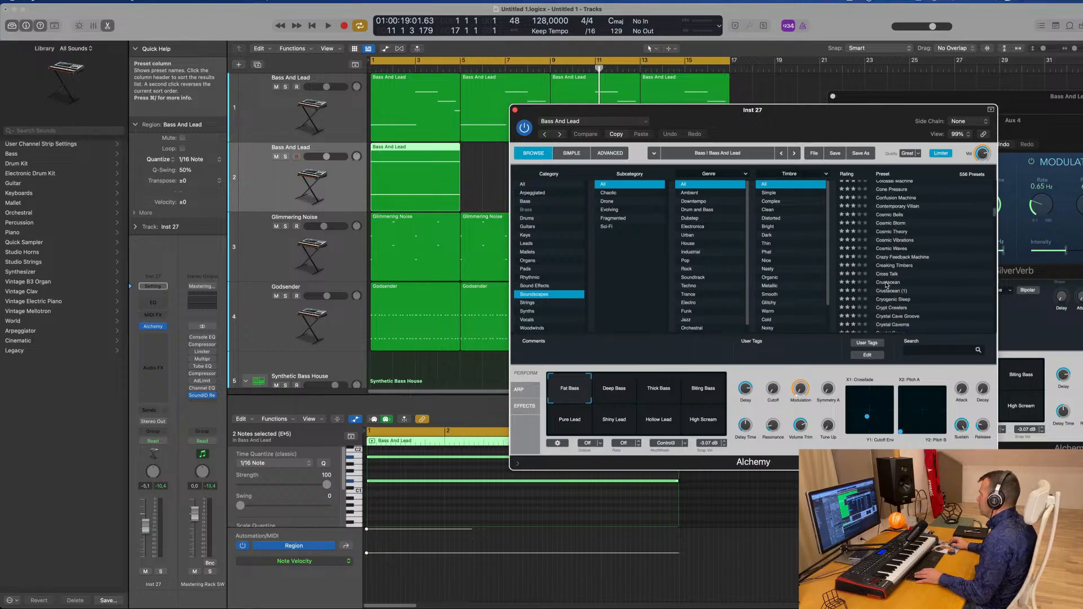
{"action": "left_click", "coordinate": [887, 285]}
{"action": "left_click_drag", "start_coordinate": [570, 124], "coordinate": [647, 98]}
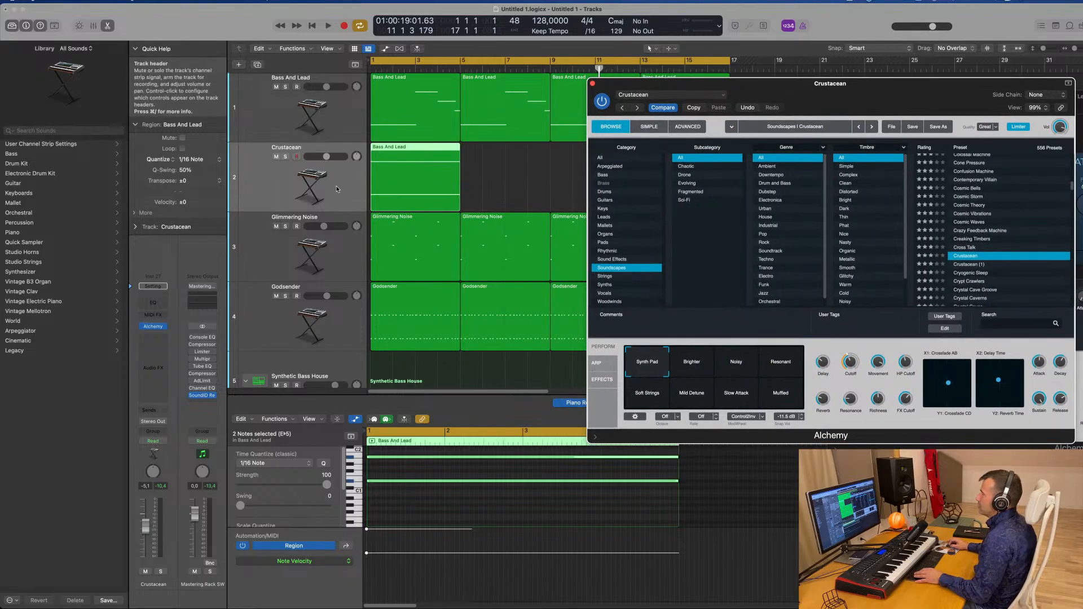
Play the project from the start to audition the new pad sound against the mix
{"action": "key", "text": "space"}
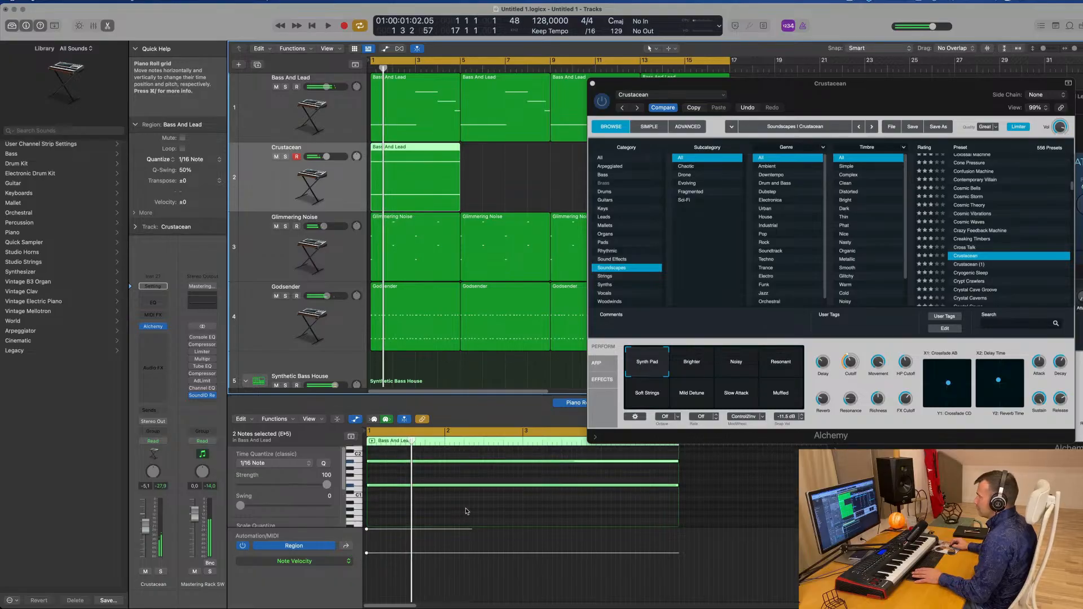
{"action": "scroll", "coordinate": [468, 511], "scroll_direction": "up", "scroll_amount": 1}
{"action": "key", "text": "alt+shift+Up"}
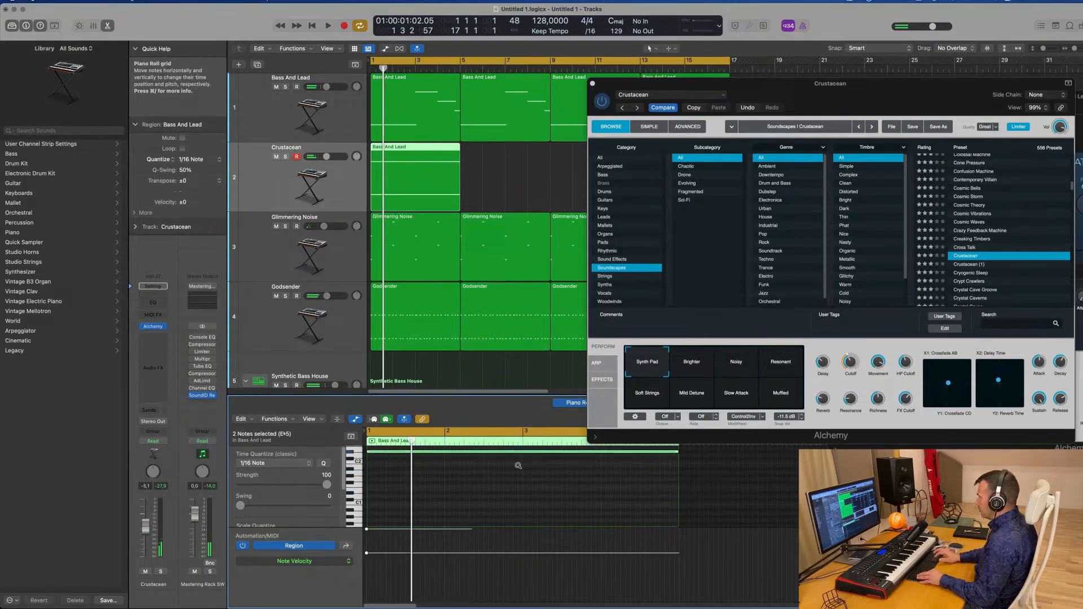
{"action": "left_click_drag", "start_coordinate": [677, 83], "coordinate": [535, 183]}
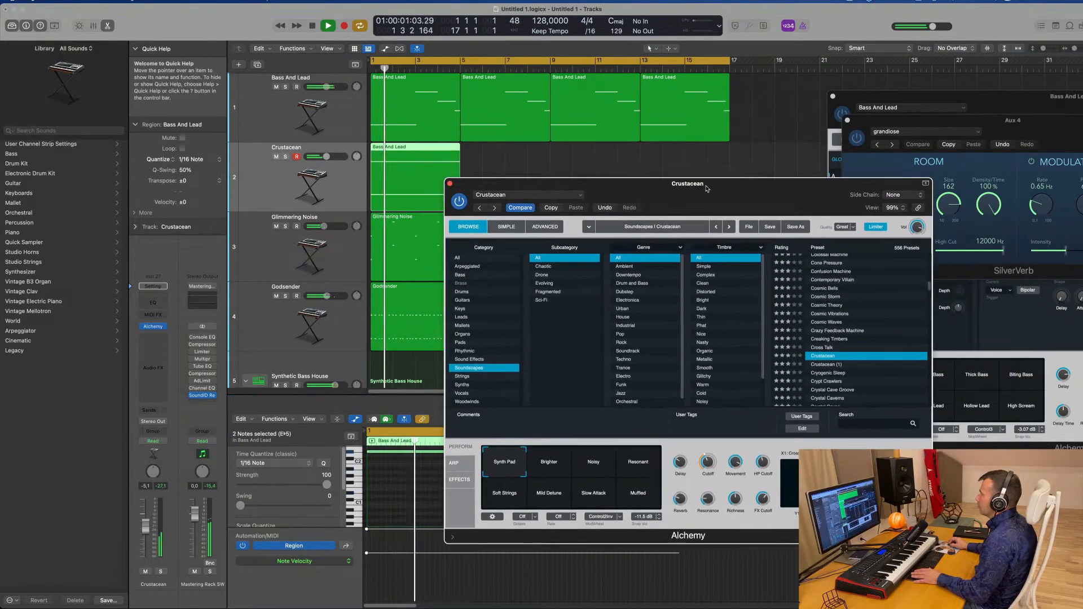
{"action": "left_click", "coordinate": [399, 170]}
{"action": "key", "text": "Return"}
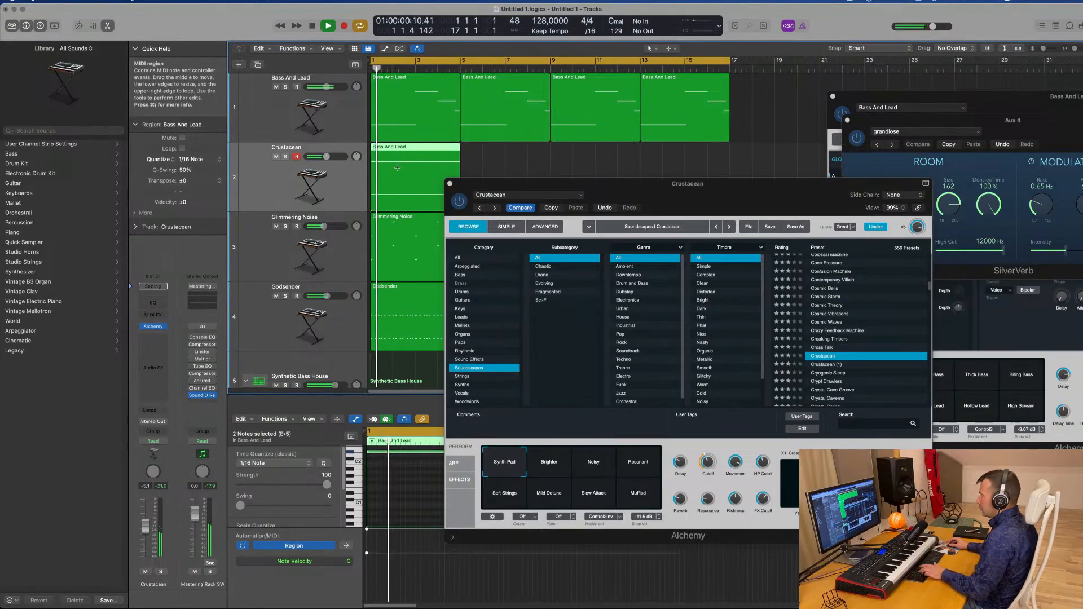
{"action": "left_click_drag", "start_coordinate": [752, 196], "coordinate": [841, 100]}
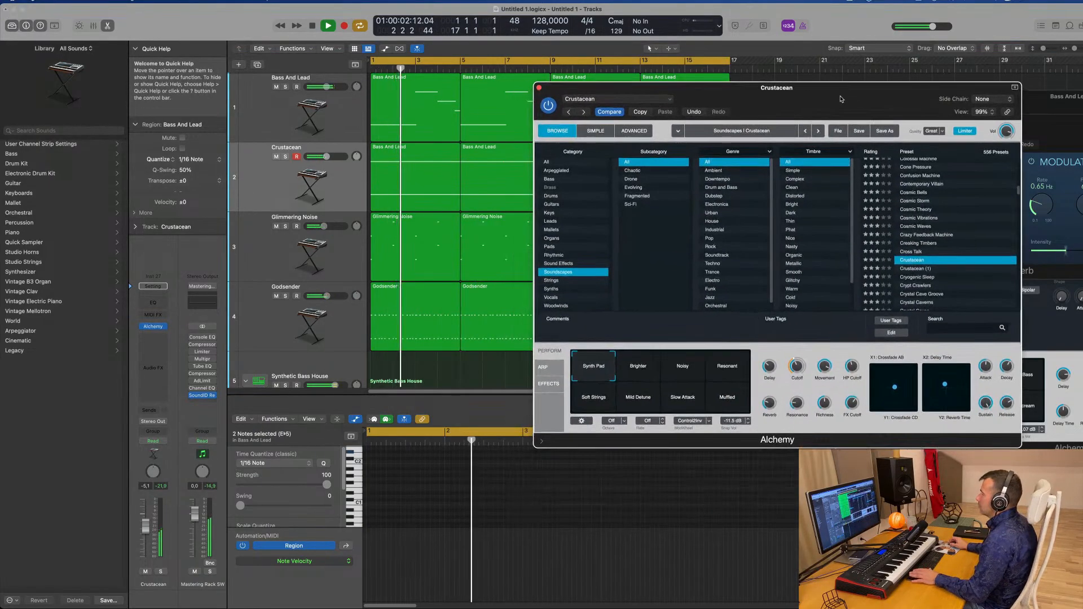
{"action": "left_click", "coordinate": [338, 183]}
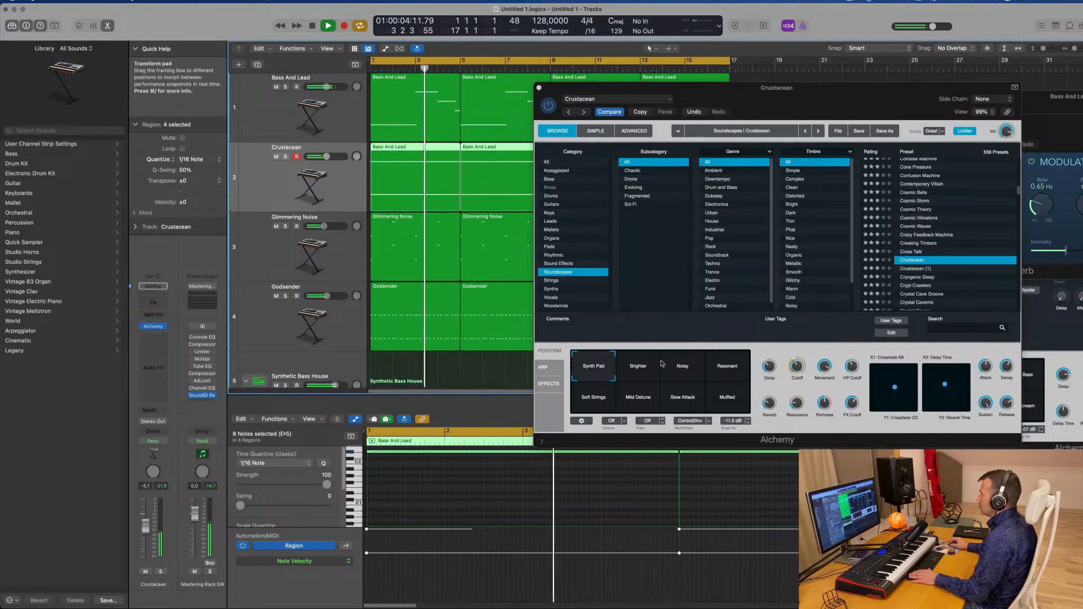
{"action": "left_click_drag", "start_coordinate": [813, 98], "coordinate": [752, 150]}
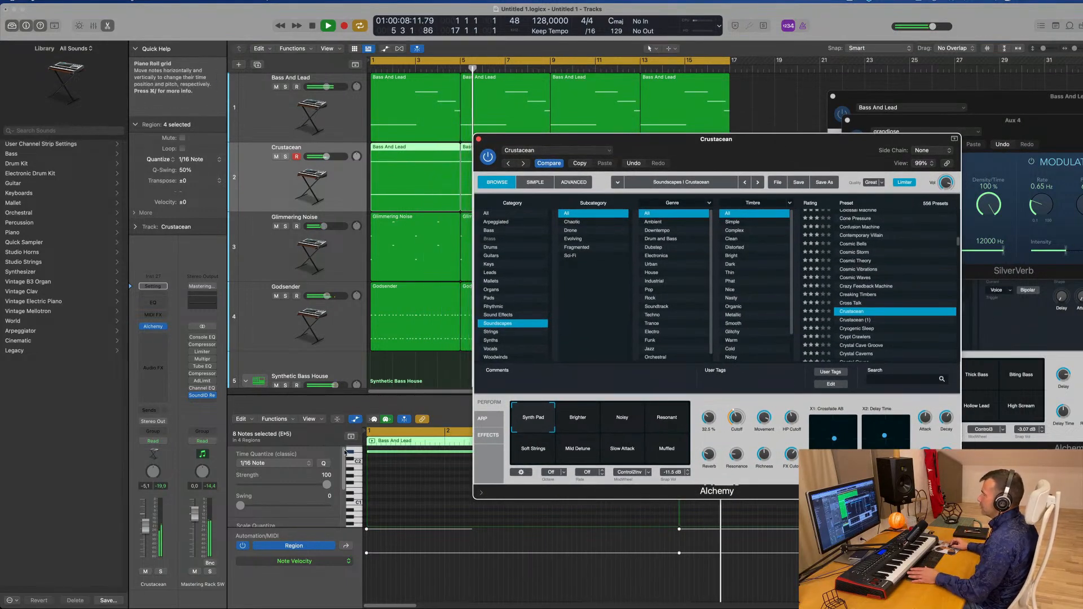
{"action": "key", "text": "space"}
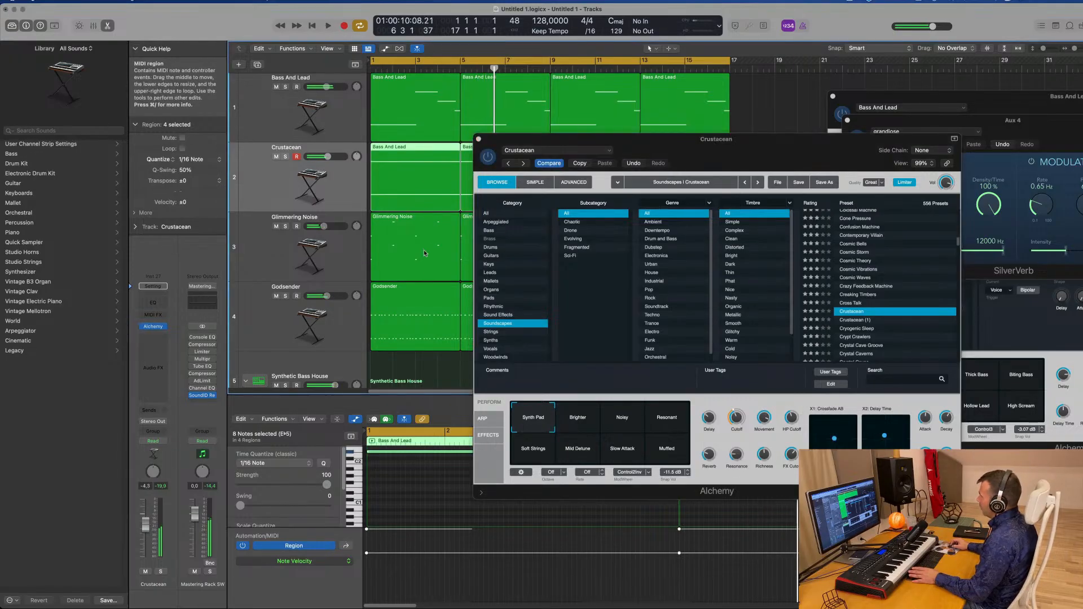
Load the Crystal Caverns Soundscapes preset in Alchemy
{"action": "left_click", "coordinate": [578, 163]}
{"action": "key", "text": "space"}
{"action": "scroll", "coordinate": [860, 274], "scroll_direction": "down", "scroll_amount": 5}
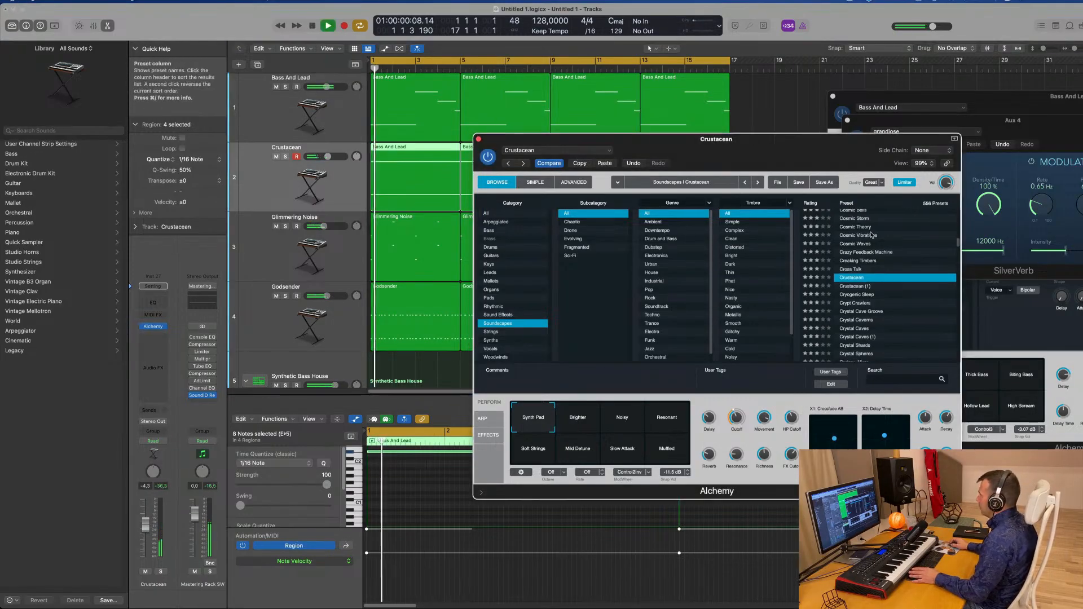
{"action": "left_click", "coordinate": [858, 271]}
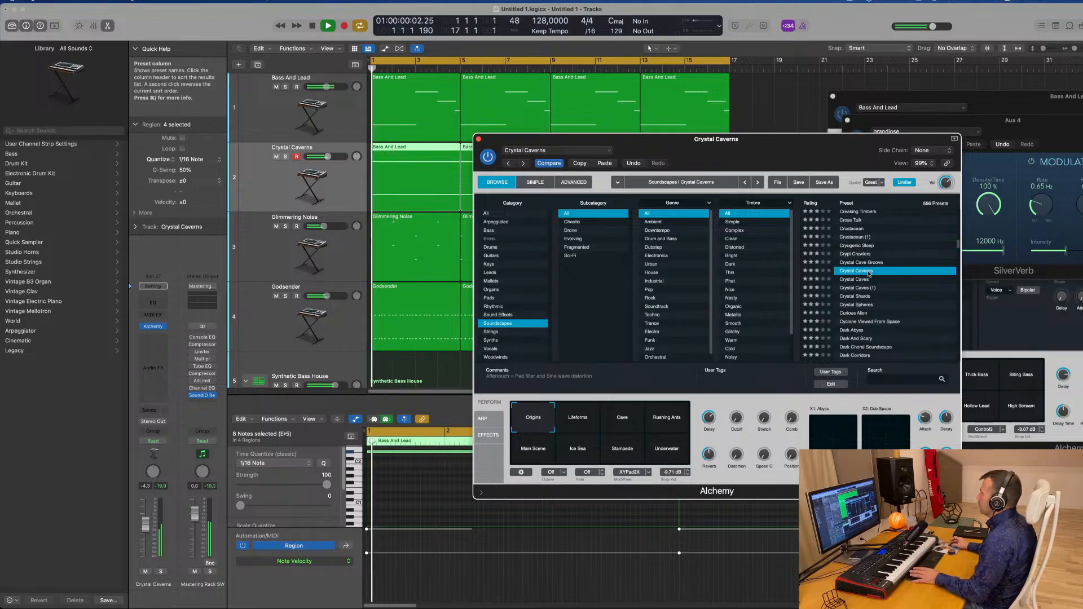
Solo the pad track and insert a Channel EQ with its low-cut band enabled and raised
{"action": "left_click_drag", "start_coordinate": [798, 157], "coordinate": [831, 141]}
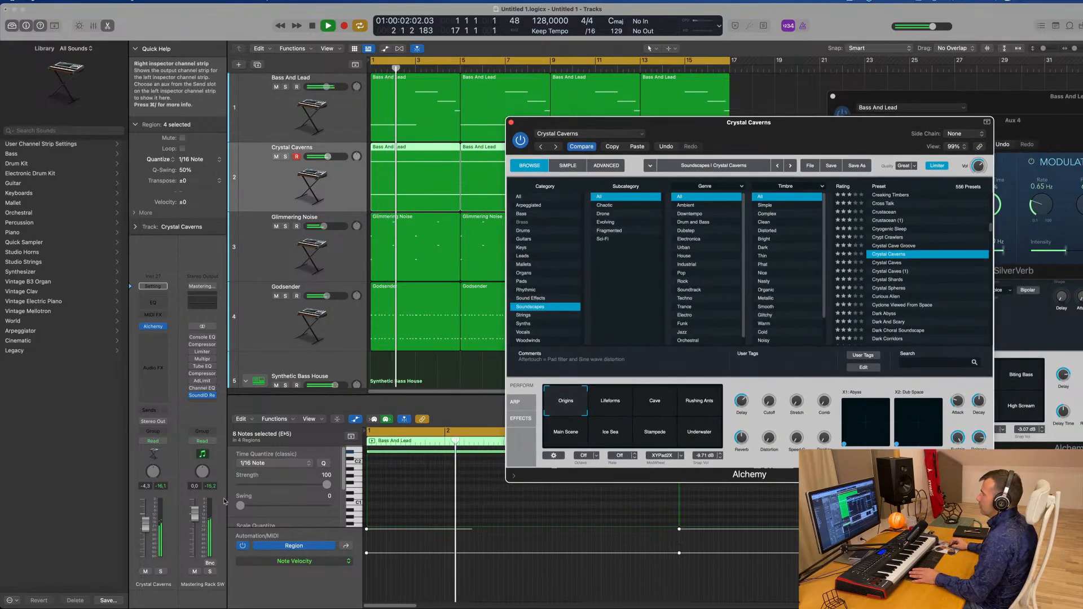
{"action": "left_click", "coordinate": [163, 573]}
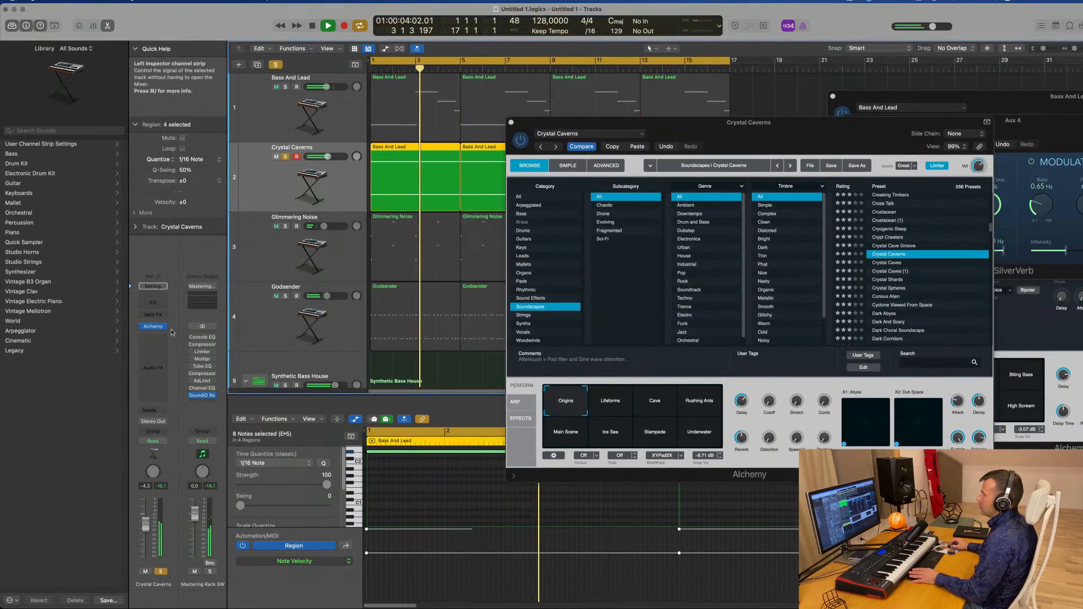
{"action": "left_click", "coordinate": [153, 303]}
{"action": "left_click", "coordinate": [377, 157]}
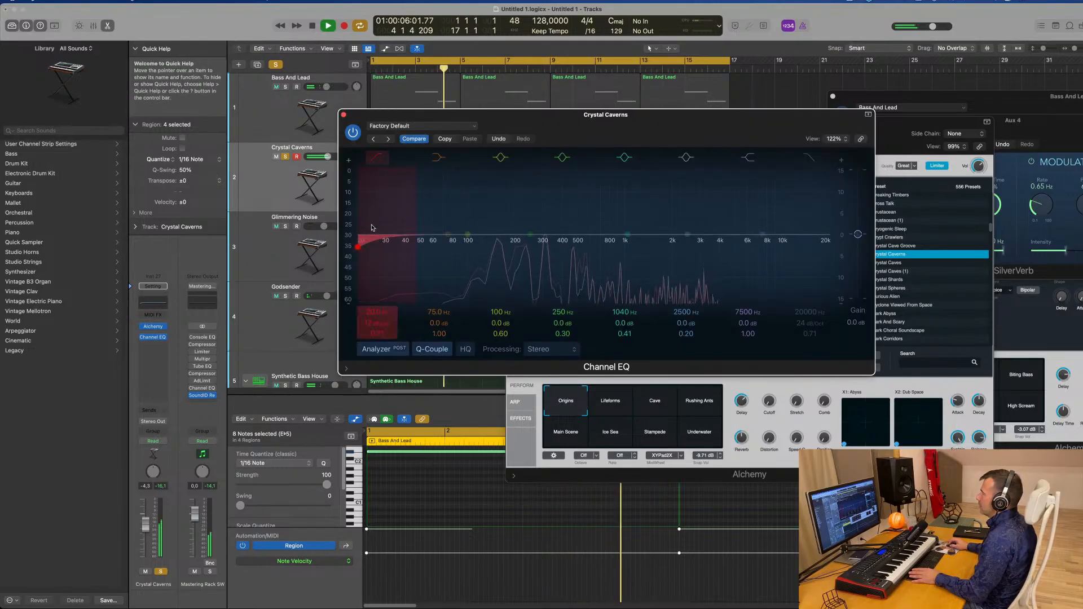
{"action": "left_click_drag", "start_coordinate": [376, 214], "coordinate": [544, 196]}
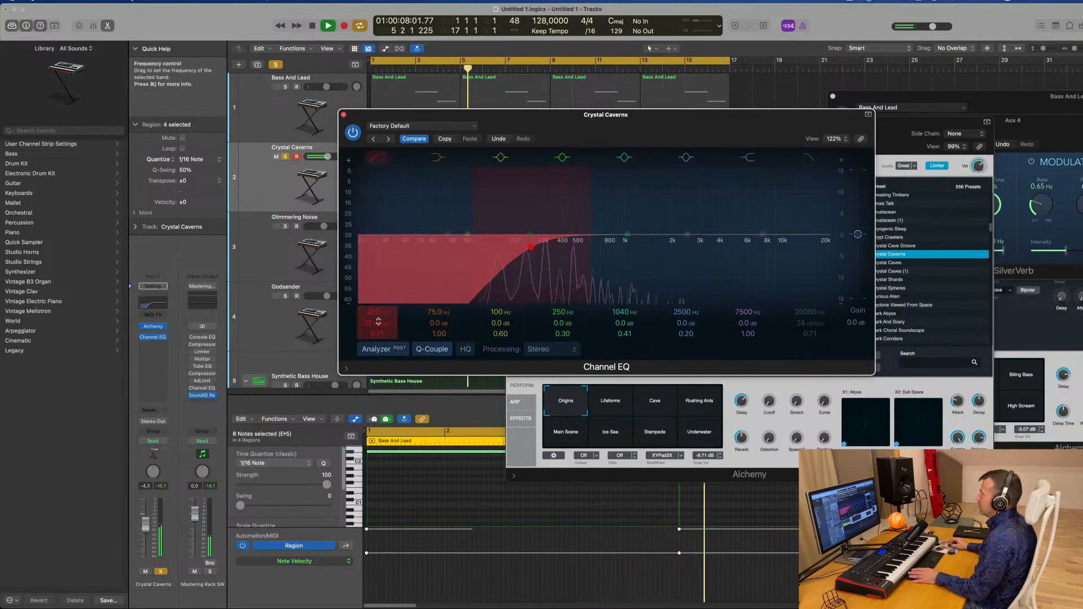
{"action": "left_click", "coordinate": [343, 115]}
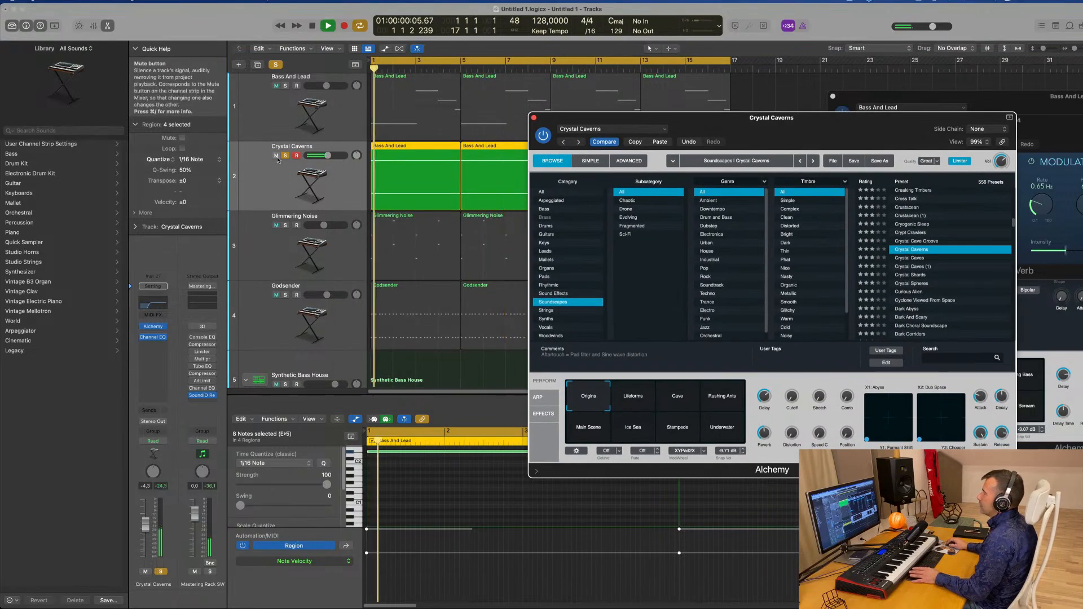
Play back the pad and lower the track's volume fader slightly
{"action": "key", "text": "space"}
{"action": "key", "text": "space"}
{"action": "left_click_drag", "start_coordinate": [819, 119], "coordinate": [794, 112]}
{"action": "key", "text": "space"}
{"action": "key", "text": "space"}
{"action": "left_click_drag", "start_coordinate": [145, 524], "coordinate": [148, 533]}
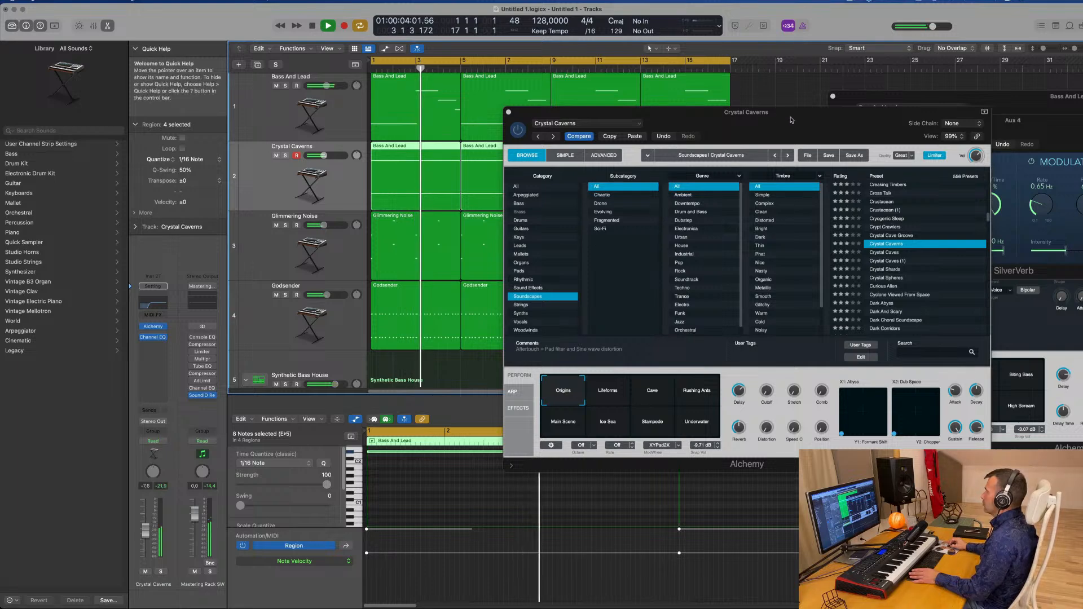
Load the Curious Alien Soundscapes preset in Alchemy
{"action": "mouse_move", "coordinate": [792, 120]}
{"action": "left_mouse_down"}
{"action": "mouse_move", "coordinate": [824, 121]}
{"action": "mouse_move", "coordinate": [797, 129]}
{"action": "left_mouse_up"}
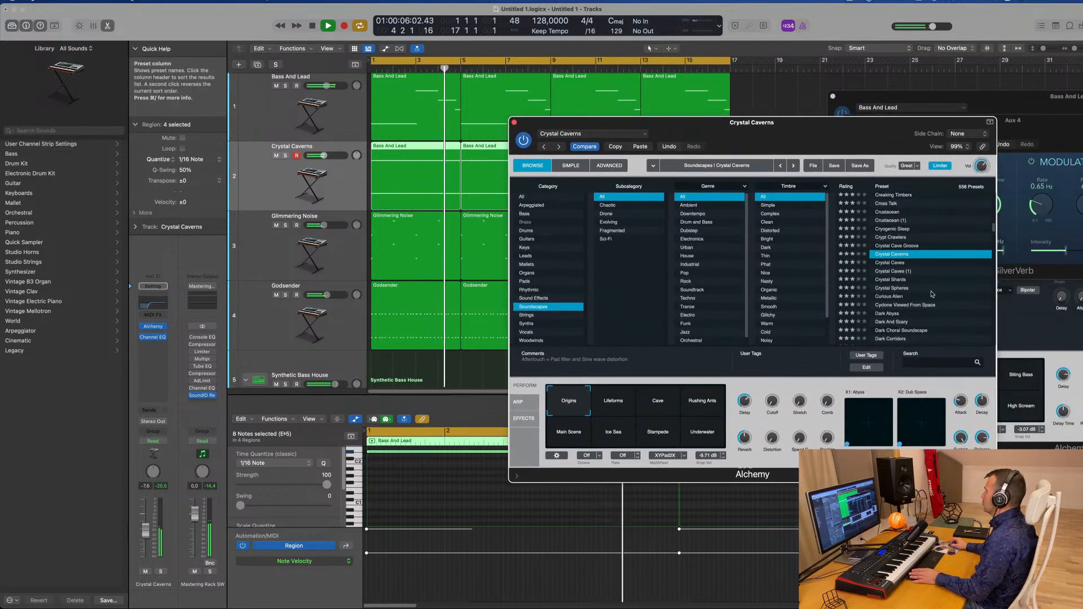
{"action": "scroll", "coordinate": [914, 287], "scroll_direction": "down", "scroll_amount": 1}
{"action": "left_click", "coordinate": [898, 284]}
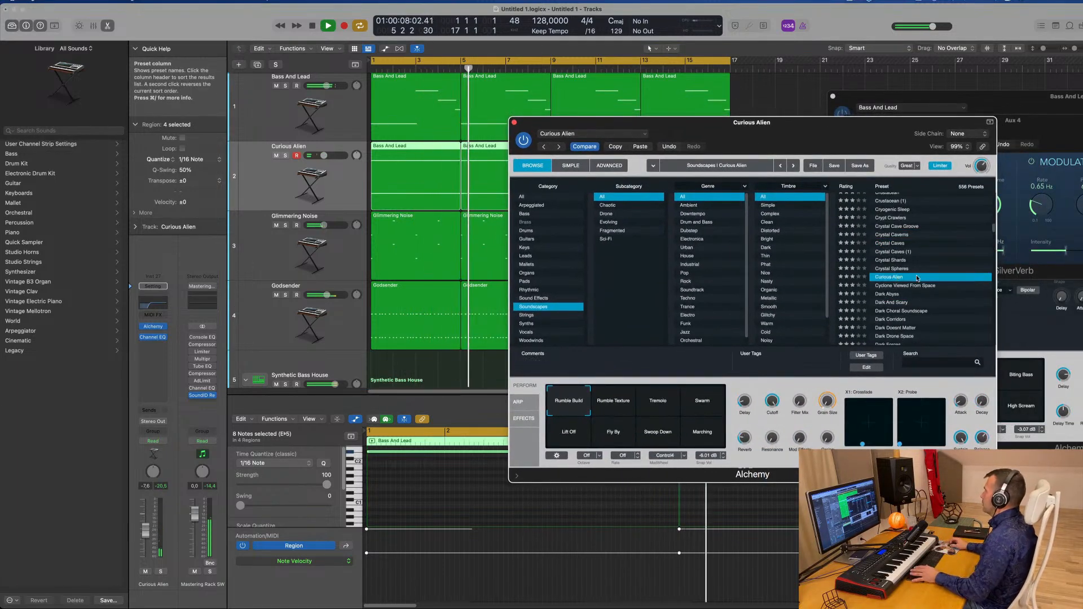
Load the Deep Blue Soundscapes preset in Alchemy for the pad track
{"action": "scroll", "coordinate": [926, 271], "scroll_direction": "down", "scroll_amount": 4}
{"action": "scroll", "coordinate": [903, 266], "scroll_direction": "down", "scroll_amount": 10}
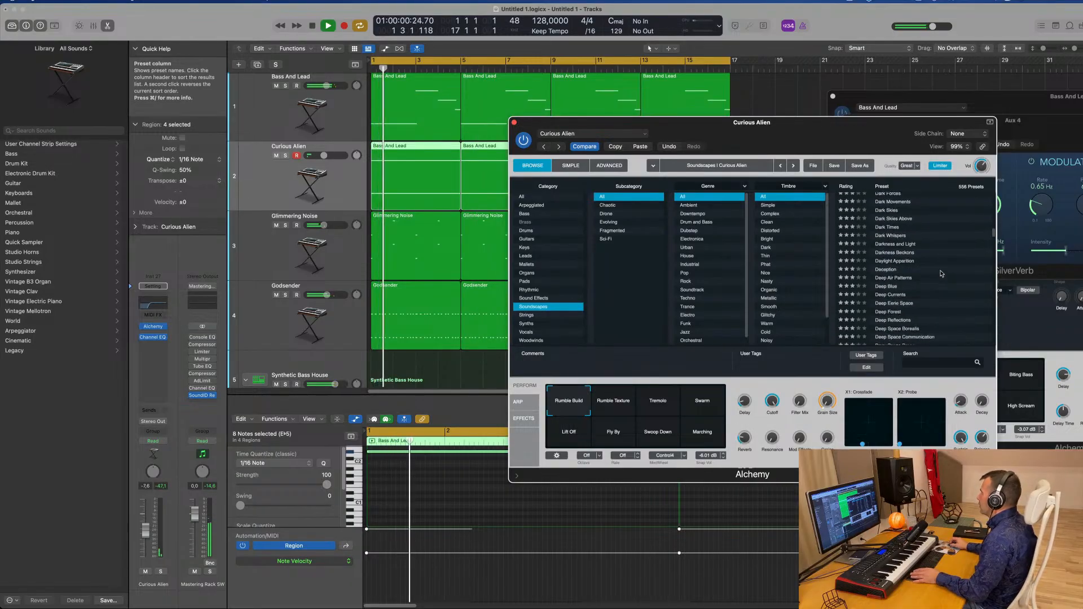
{"action": "left_click", "coordinate": [885, 268]}
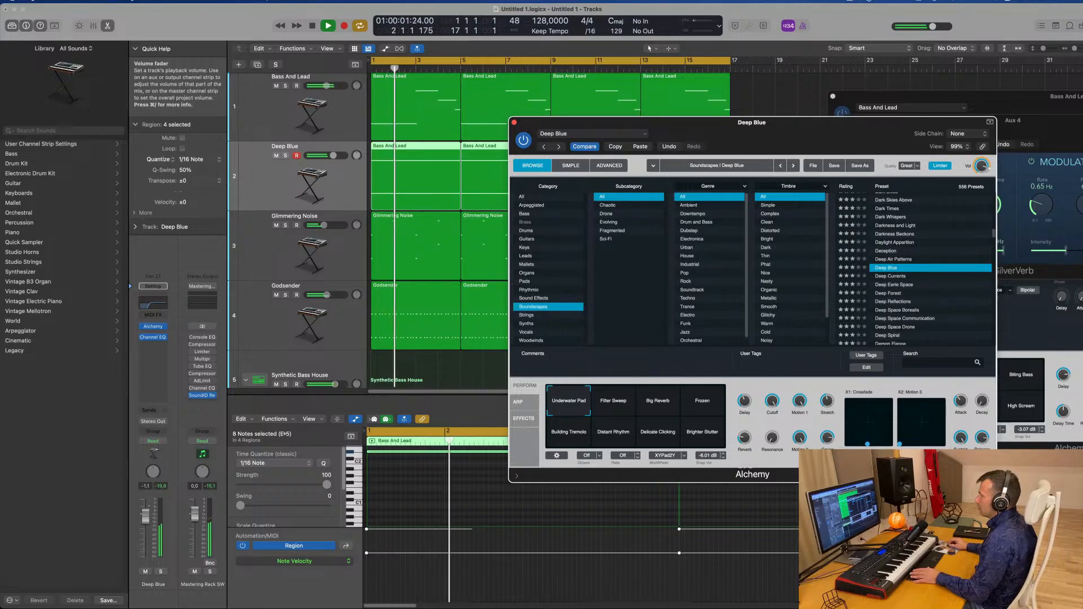
Lower the Deep Blue fader slightly and add a Bus 4 send to Aux 4, setting the send level
{"action": "left_click_drag", "start_coordinate": [146, 516], "coordinate": [146, 531]}
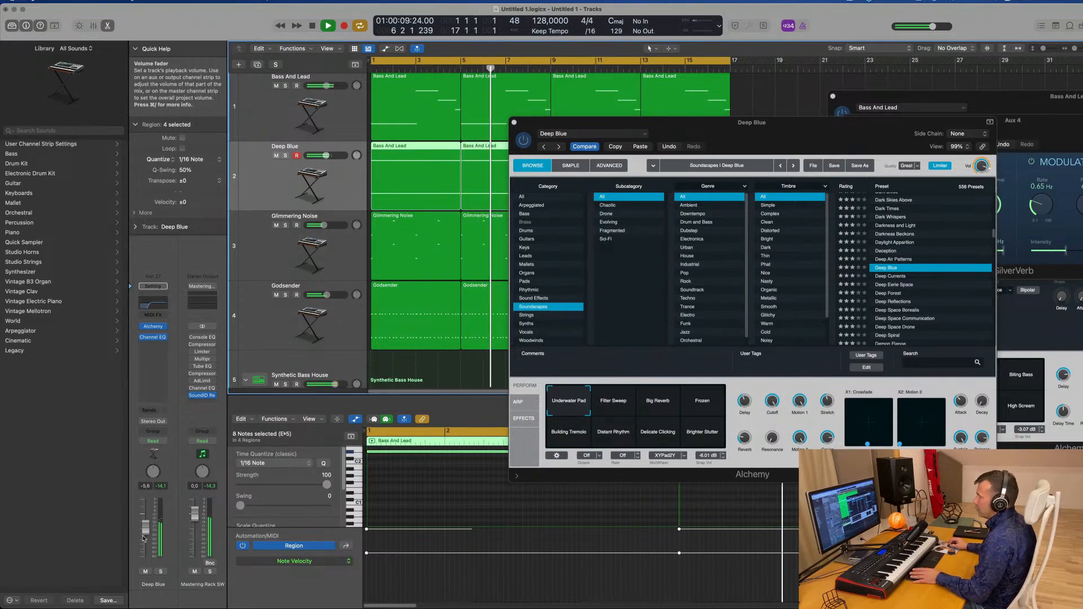
{"action": "left_click", "coordinate": [153, 410]}
{"action": "mouse_move", "coordinate": [170, 425]}
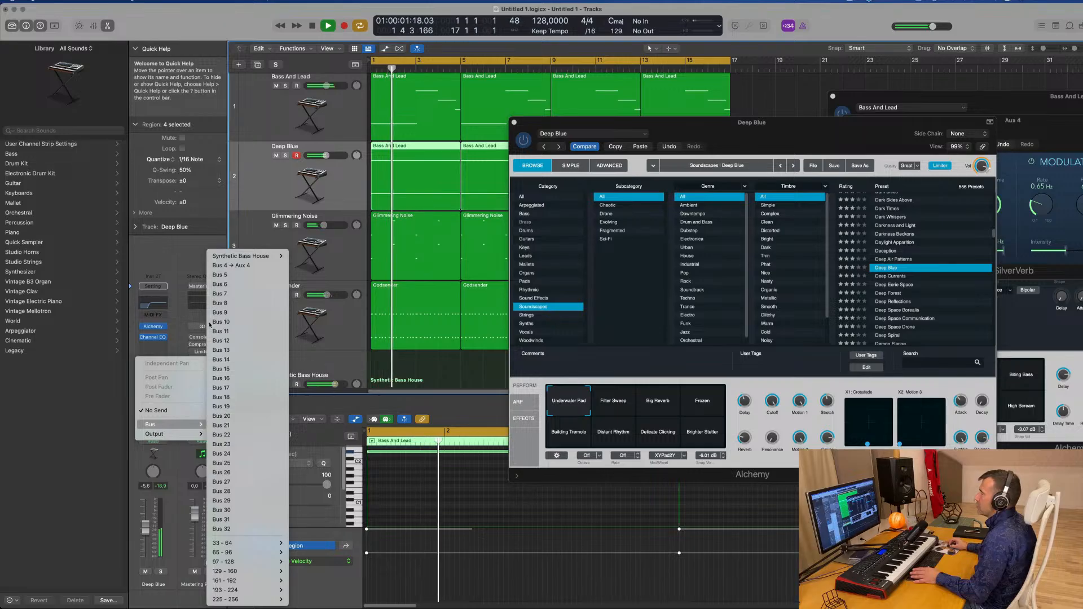
{"action": "left_click", "coordinate": [231, 265]}
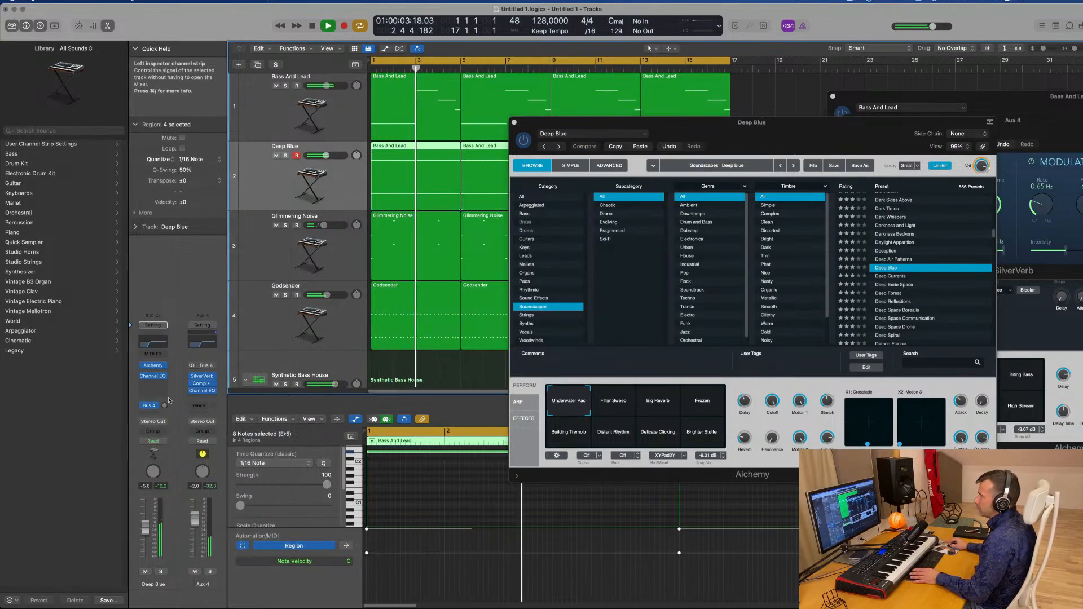
{"action": "key", "text": "Return"}
{"action": "left_click_drag", "start_coordinate": [164, 408], "coordinate": [172, 416]}
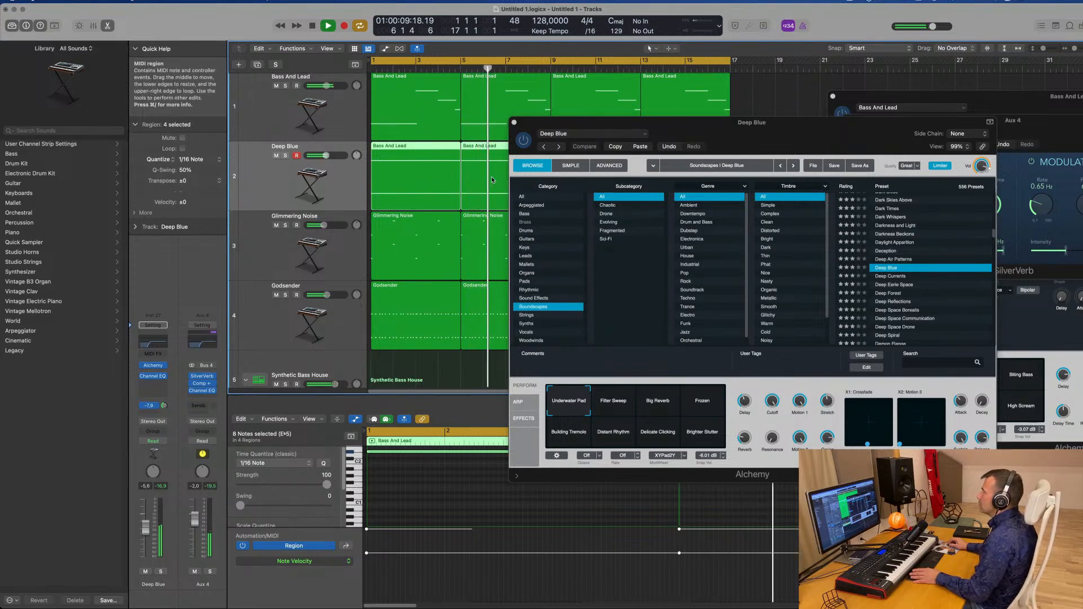
Move the Alchemy plug-in window aside and close it
{"action": "left_click", "coordinate": [781, 128]}
{"action": "left_click_drag", "start_coordinate": [781, 128], "coordinate": [671, 113]}
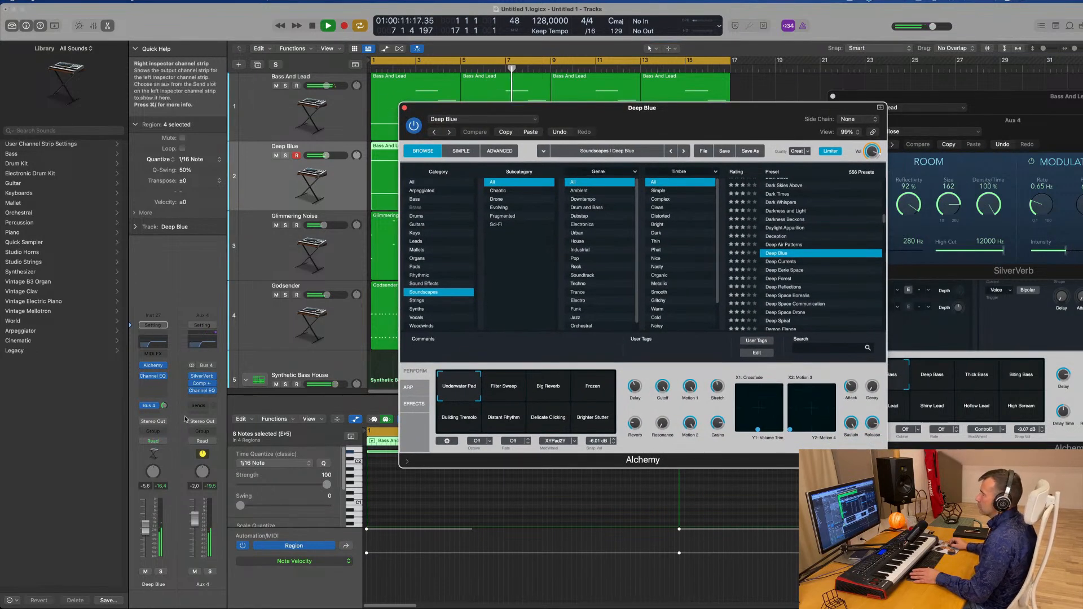
{"action": "left_click", "coordinate": [164, 407]}
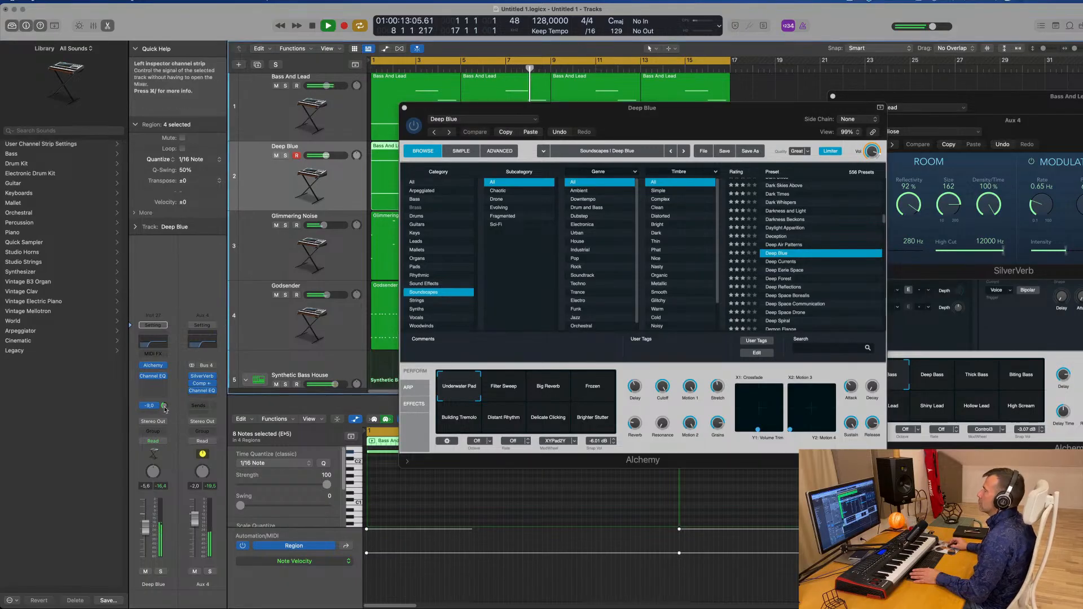
{"action": "left_click", "coordinate": [405, 107]}
Boost the 75 Hz band in the Kick 1 track's Channel EQ and close the EQ
{"action": "scroll", "coordinate": [389, 274], "scroll_direction": "down", "scroll_amount": 5}
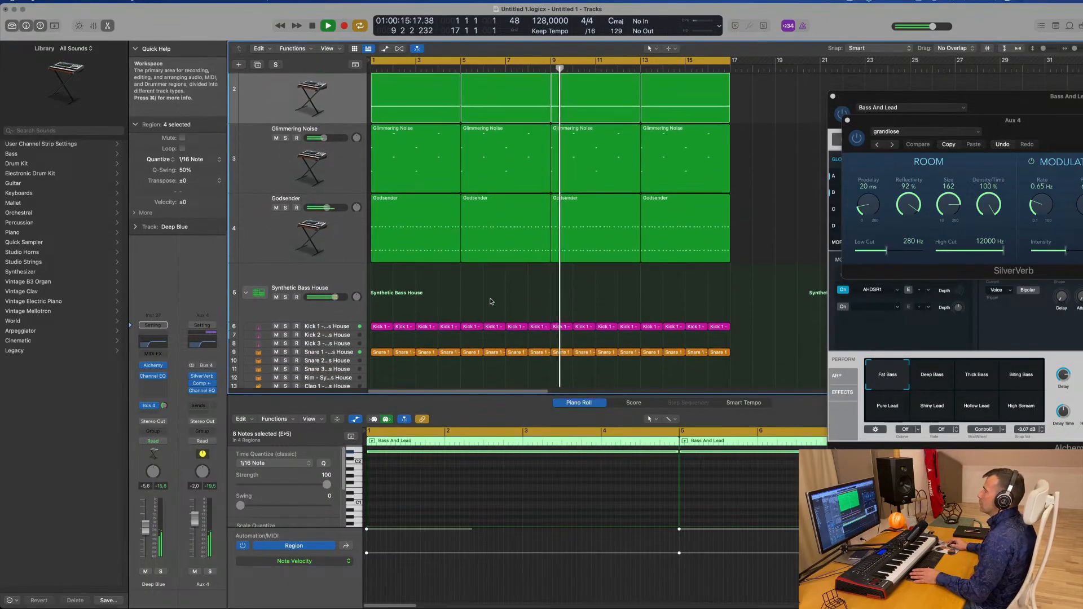
{"action": "left_click", "coordinate": [343, 297]}
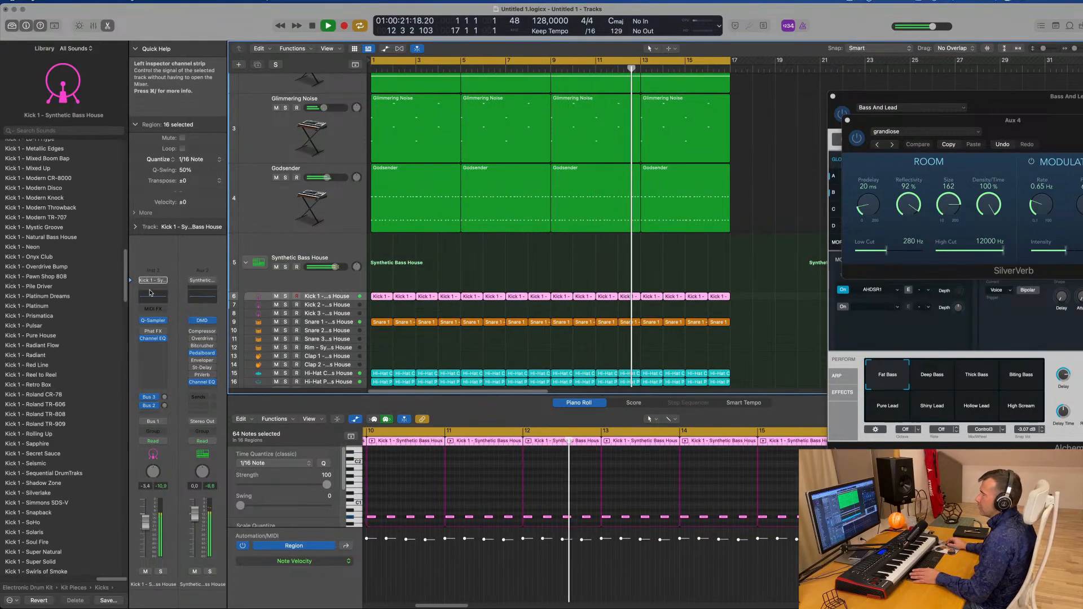
{"action": "left_click", "coordinate": [153, 339]}
{"action": "left_click_drag", "start_coordinate": [439, 323], "coordinate": [439, 306]}
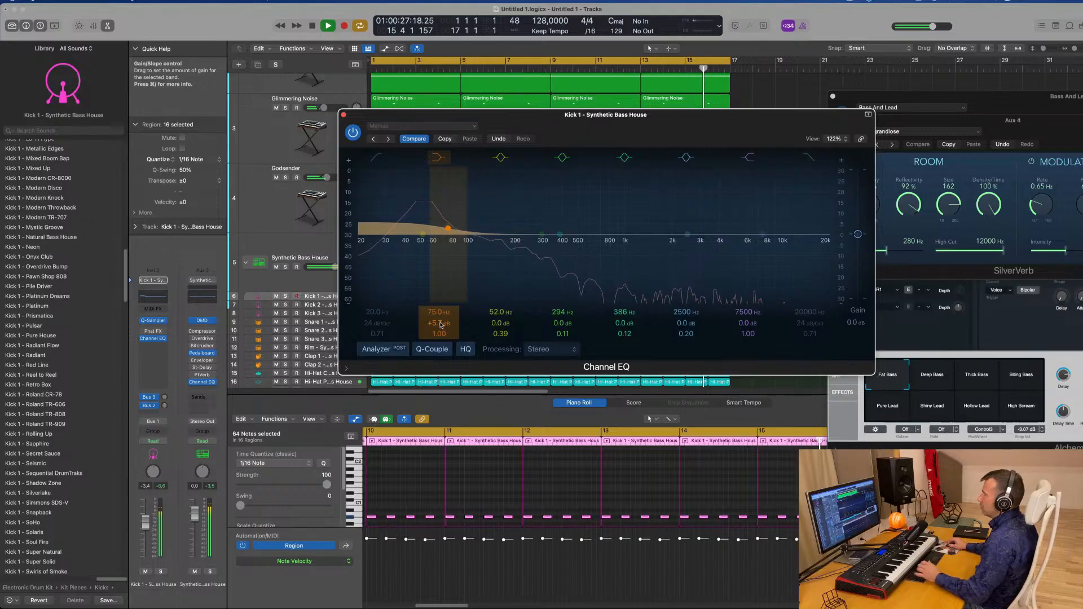
{"action": "key", "text": "super+w"}
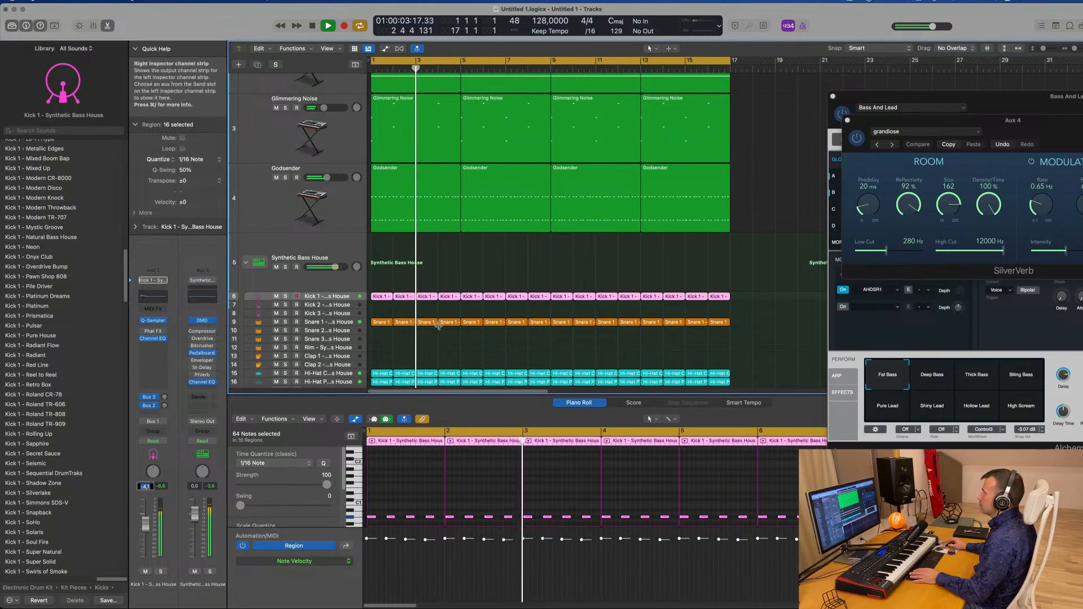
Select the Deep Blue track and lower its volume fader slightly
{"action": "left_click", "coordinate": [476, 276]}
{"action": "scroll", "coordinate": [480, 283], "scroll_direction": "up", "scroll_amount": 5}
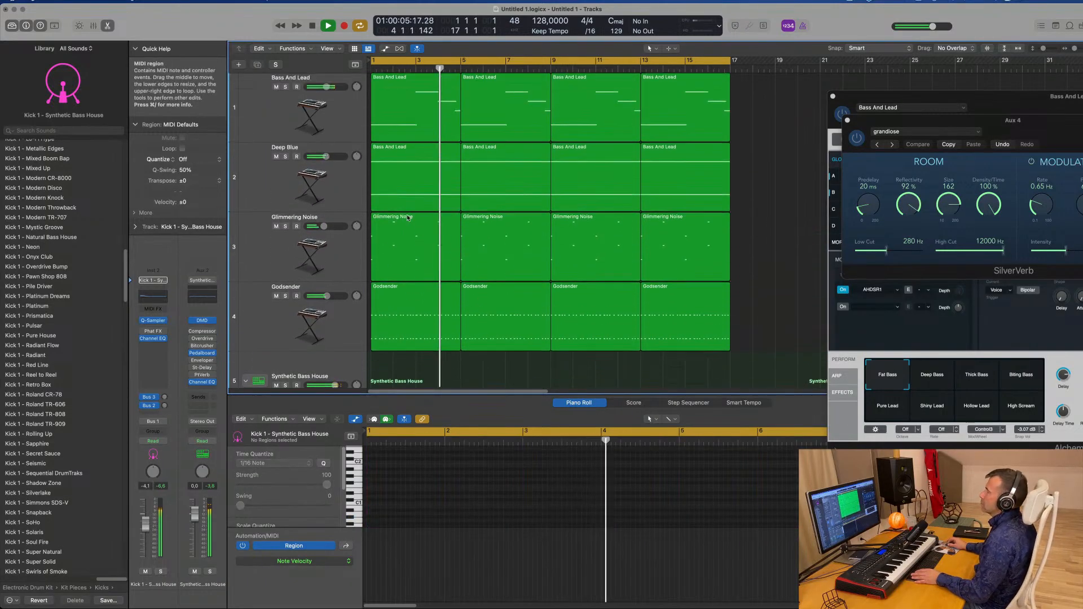
{"action": "left_click", "coordinate": [318, 183]}
{"action": "left_click_drag", "start_coordinate": [143, 526], "coordinate": [145, 531]}
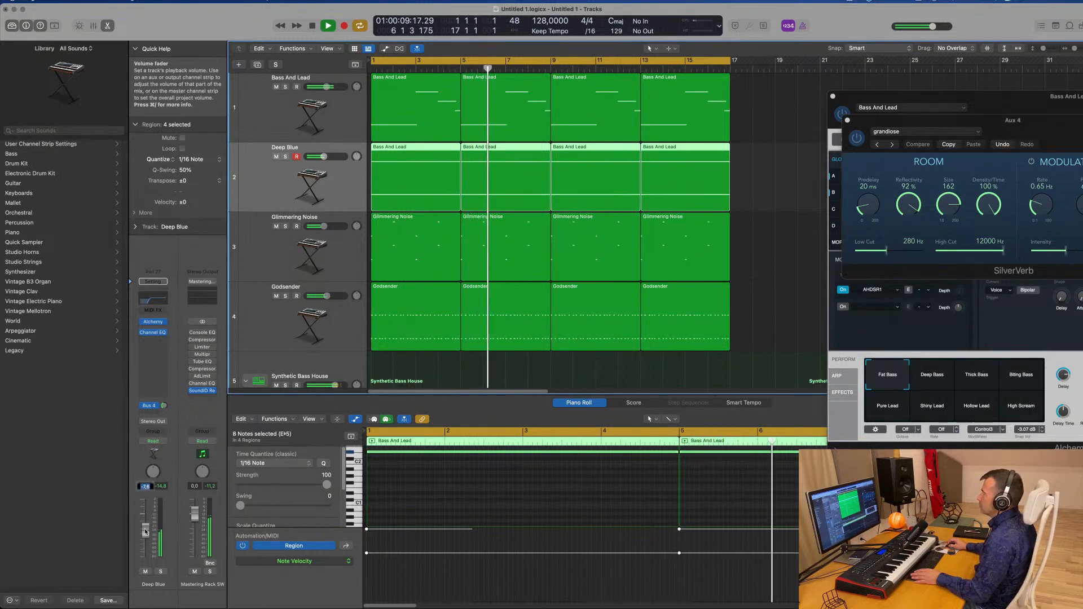
Copy the first Snare 1 region onto the Tom High 2 track at bar 1
{"action": "scroll", "coordinate": [595, 231], "scroll_direction": "down", "scroll_amount": 10}
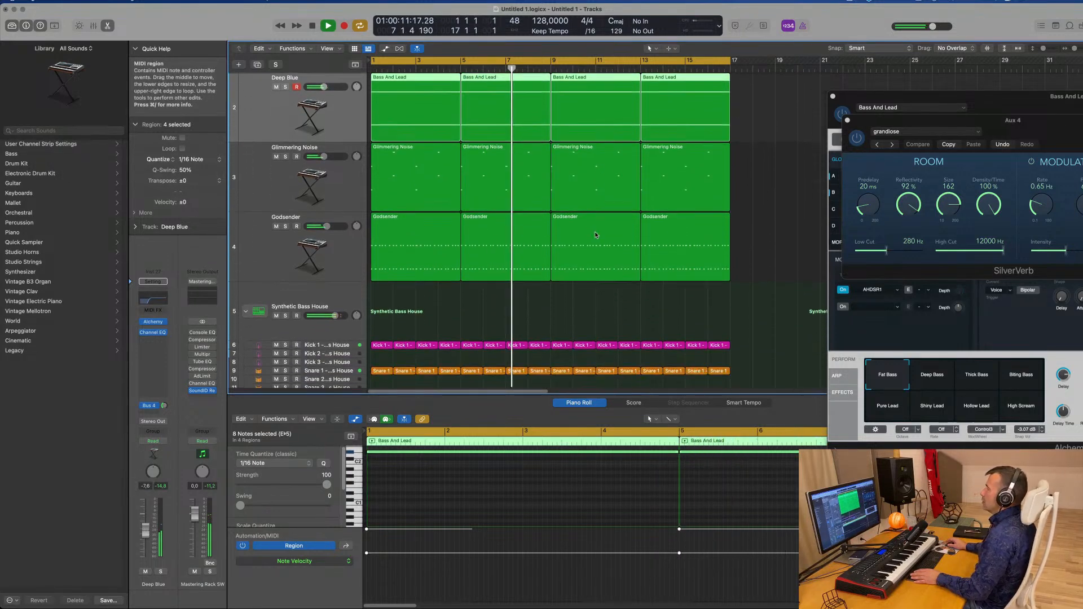
{"action": "scroll", "coordinate": [595, 233], "scroll_direction": "down", "scroll_amount": 3}
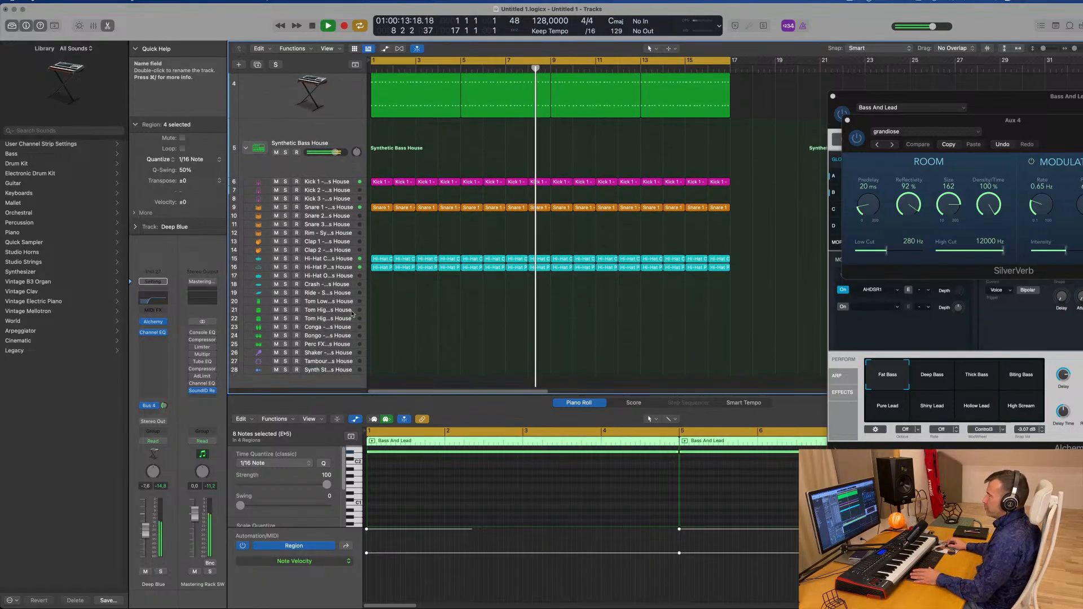
{"action": "left_click", "coordinate": [346, 312]}
{"action": "left_click_drag", "start_coordinate": [380, 207], "coordinate": [379, 312]}
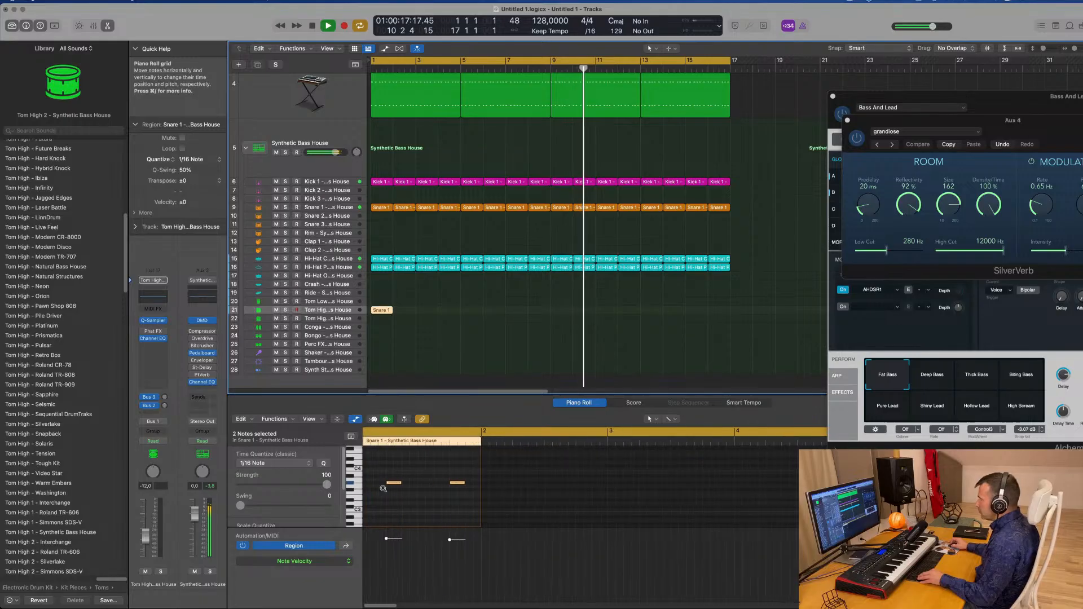
Delete the second note of the copied region in the piano roll
{"action": "left_click_drag", "start_coordinate": [391, 469], "coordinate": [556, 483]}
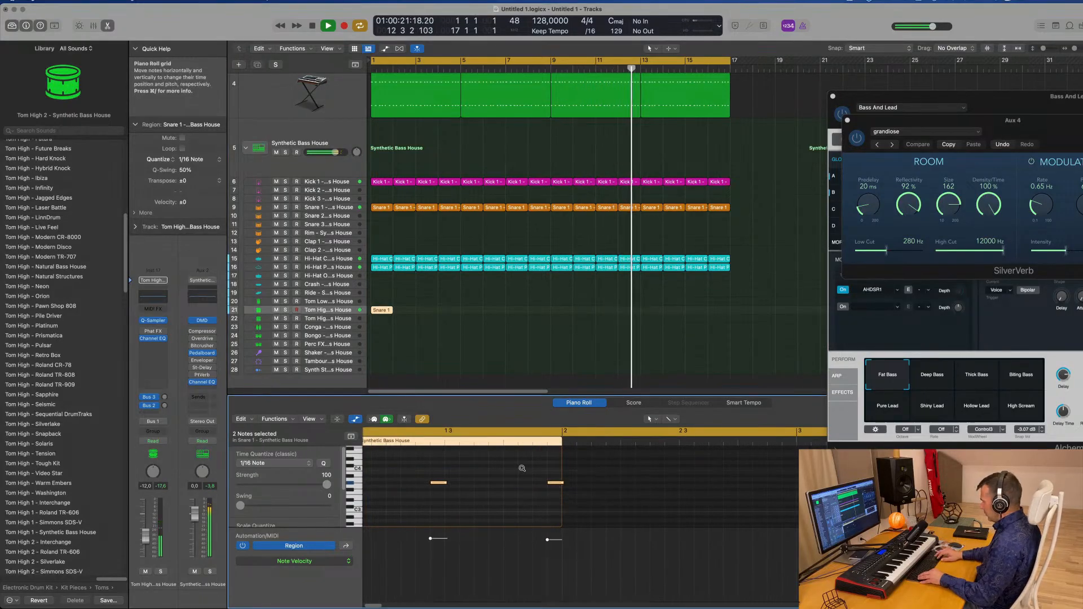
{"action": "scroll", "coordinate": [522, 470], "scroll_direction": "down", "scroll_amount": 5}
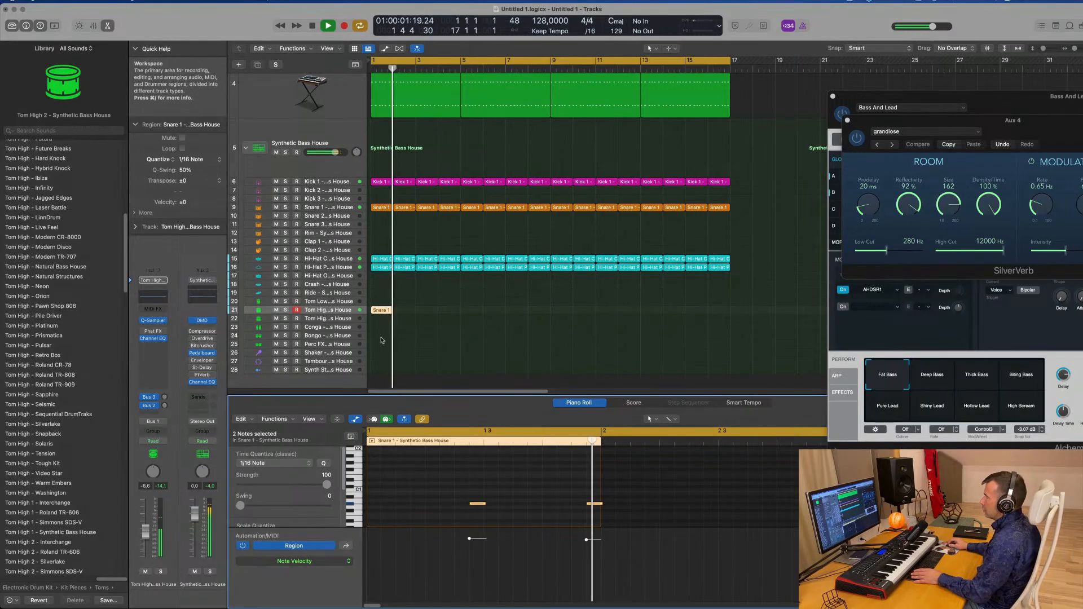
{"action": "left_click", "coordinate": [389, 314]}
{"action": "left_click", "coordinate": [389, 311]}
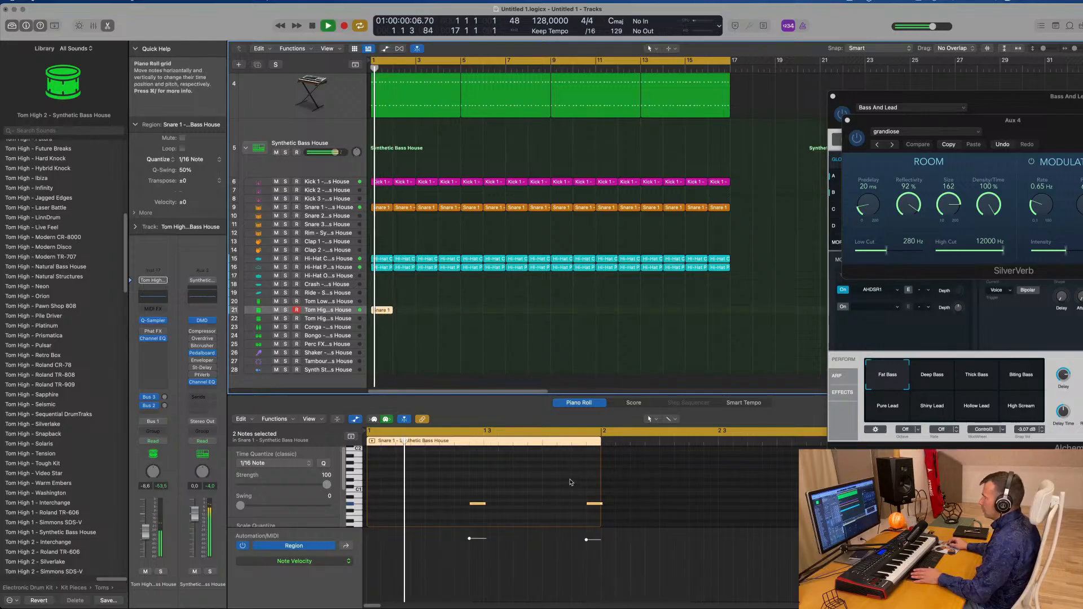
{"action": "left_click_drag", "start_coordinate": [570, 480], "coordinate": [592, 521]}
{"action": "key", "text": "Delete"}
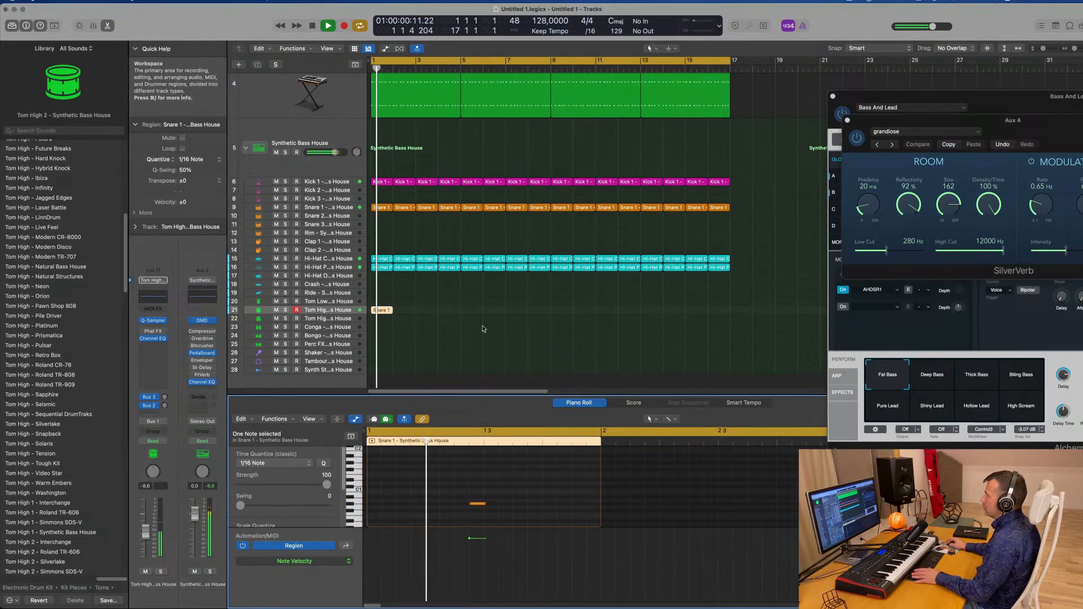
Repeat the edited region along the Tom High 2 track
{"action": "left_click_drag", "start_coordinate": [443, 313], "coordinate": [387, 316]}
{"action": "left_click", "coordinate": [386, 311]}
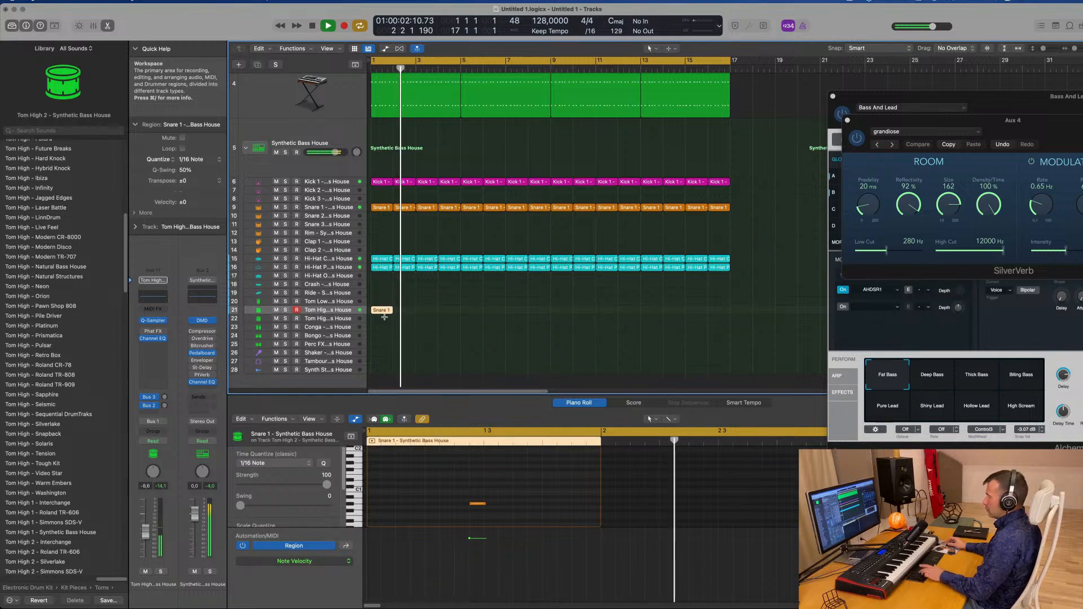
{"action": "key", "text": "super+r"}
{"action": "key", "text": "super+r"}
{"action": "key", "text": "super+r"}
{"action": "key", "text": "super+r"}
{"action": "key", "text": "super+r"}
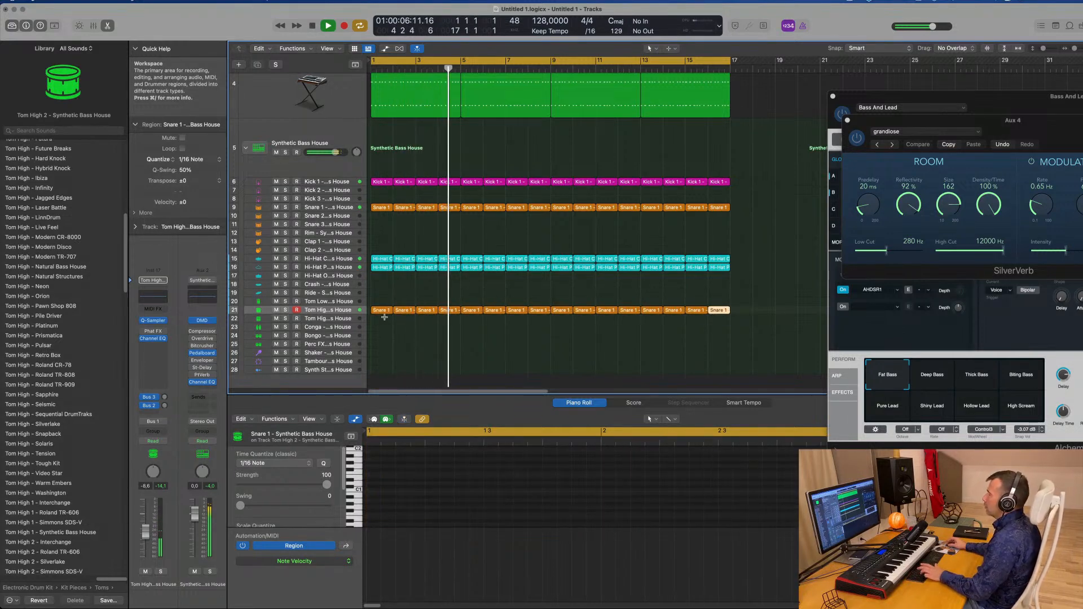
Select the Tom High 2 track and lower its volume fader slightly
{"action": "left_click", "coordinate": [376, 311]}
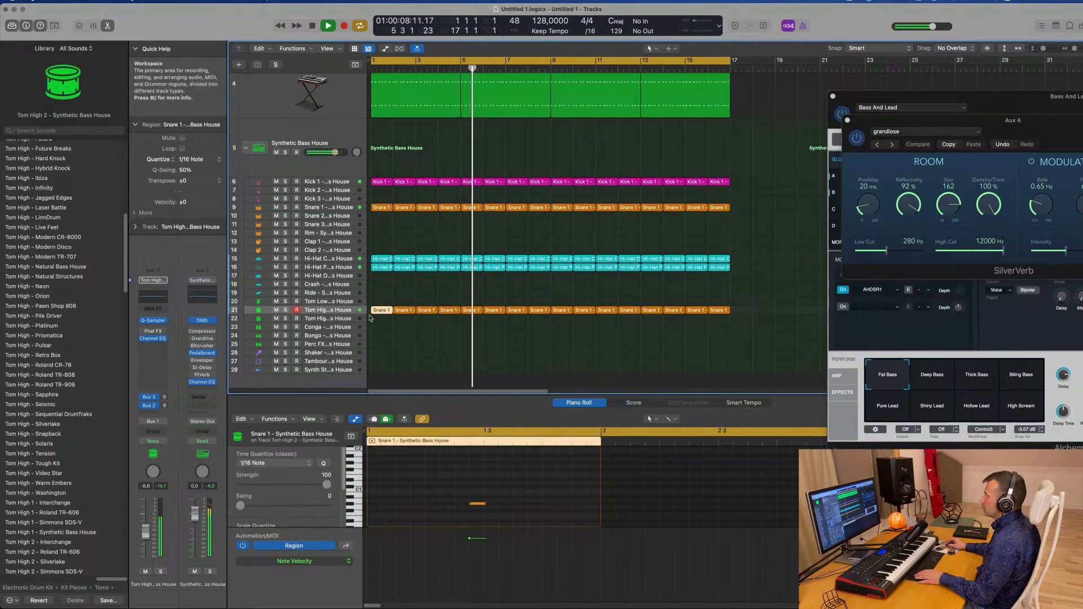
{"action": "left_click", "coordinate": [348, 311]}
{"action": "left_click_drag", "start_coordinate": [147, 537], "coordinate": [148, 540]}
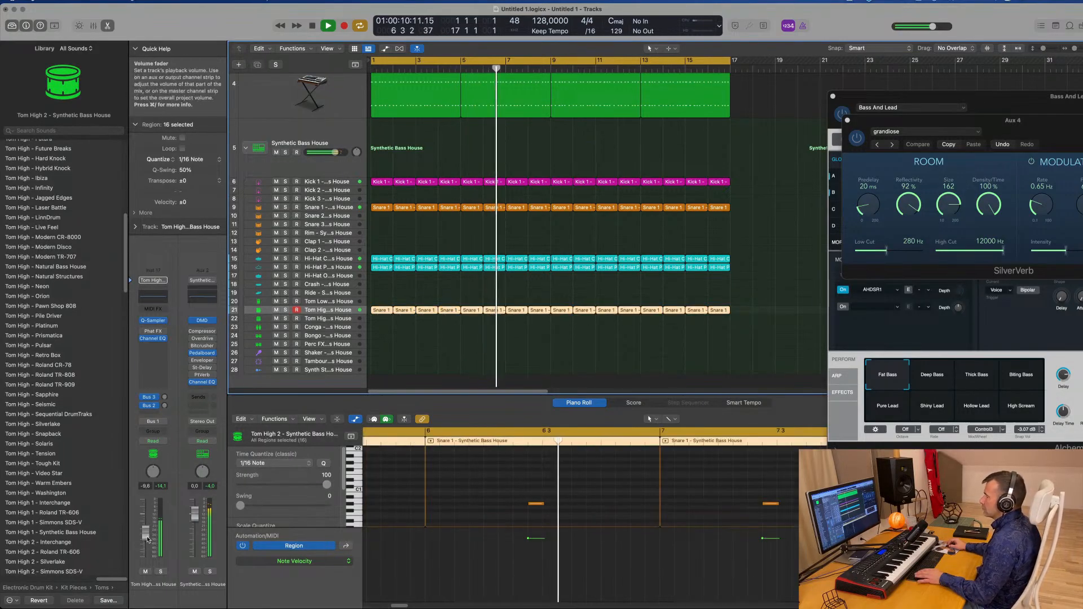
{"action": "left_click", "coordinate": [377, 304]}
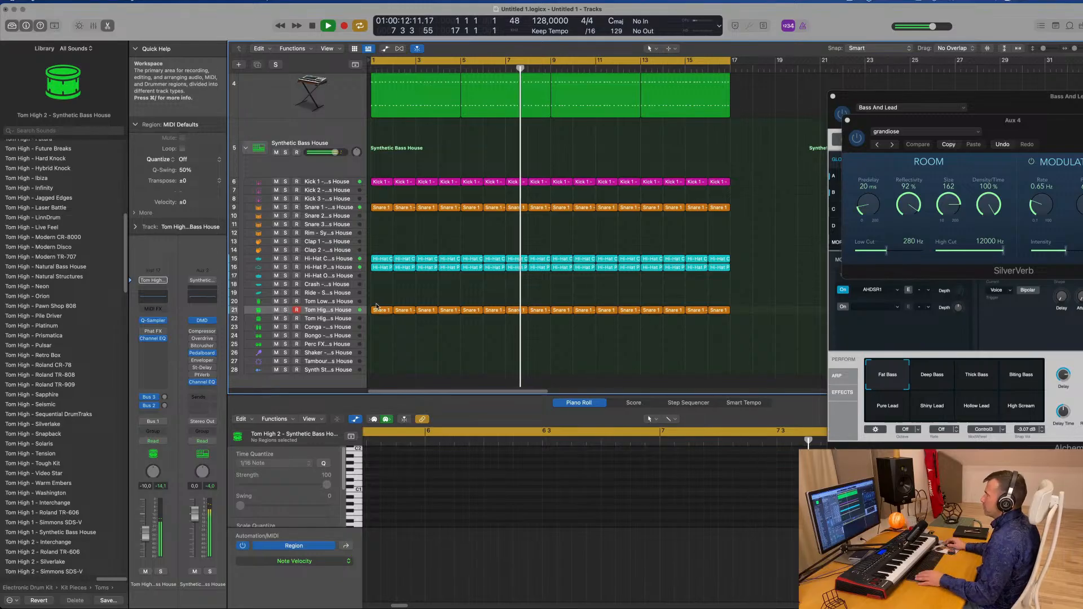
Copy the Hi-Hat Pedal region onto the Tom High 1 track at bar 1
{"action": "left_click", "coordinate": [383, 259]}
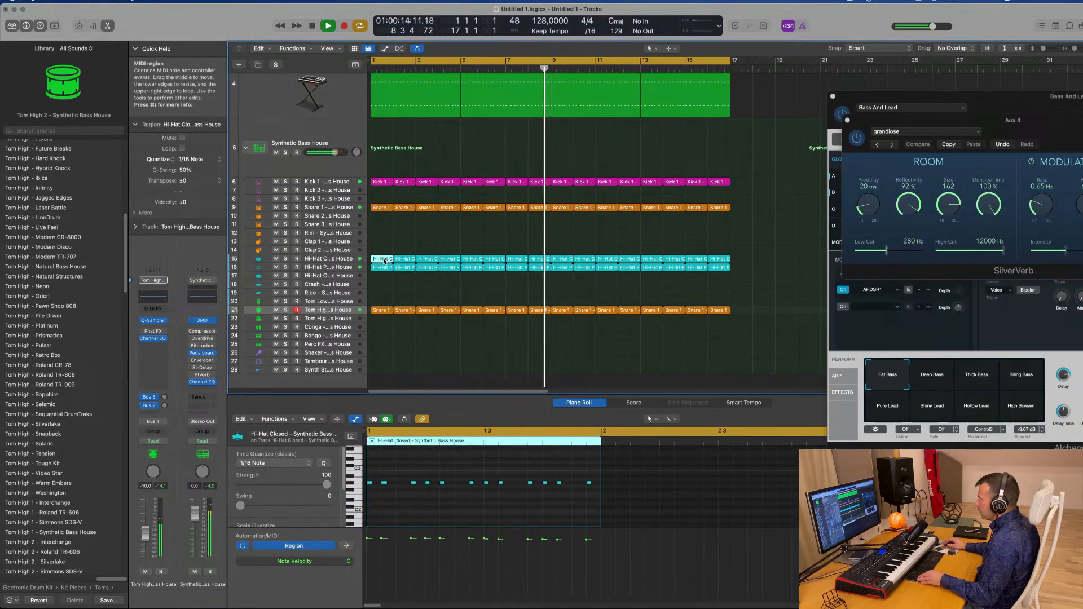
{"action": "left_click_drag", "start_coordinate": [382, 271], "coordinate": [376, 322]}
{"action": "key", "text": "Return"}
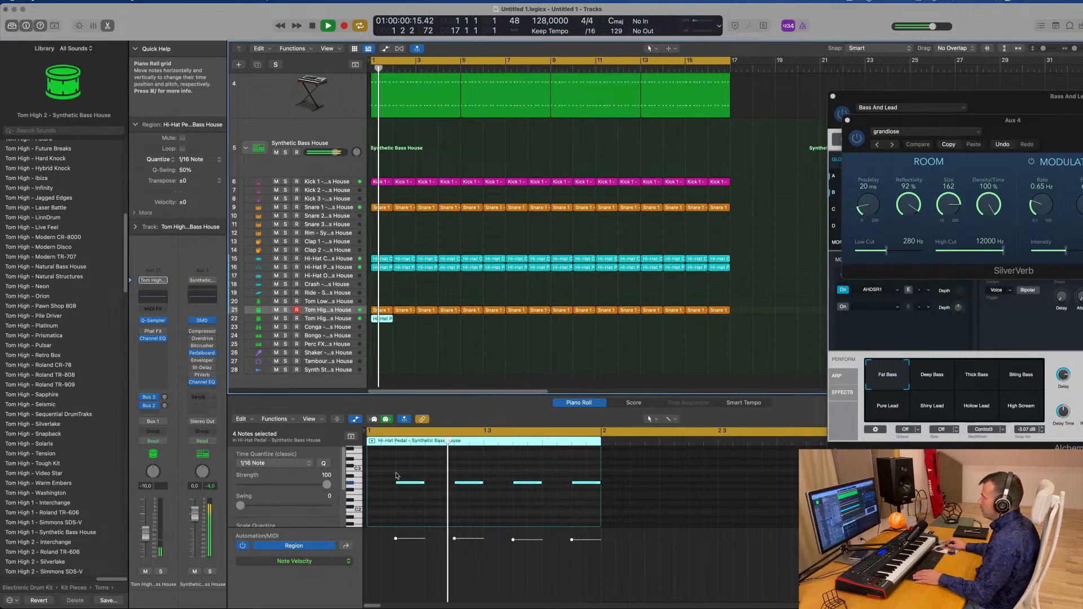
Rearrange the copied hi-hat pedal notes in the piano roll while the loop plays
{"action": "key", "text": "space"}
{"action": "left_click_drag", "start_coordinate": [392, 469], "coordinate": [409, 474]}
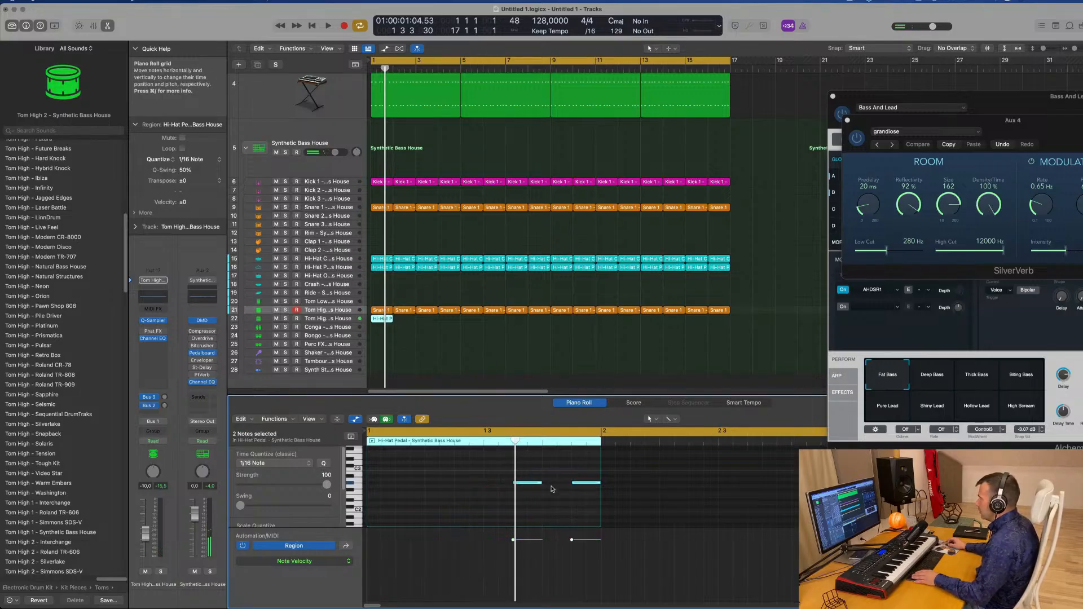
{"action": "left_click_drag", "start_coordinate": [538, 485], "coordinate": [493, 486]}
{"action": "key", "text": "space"}
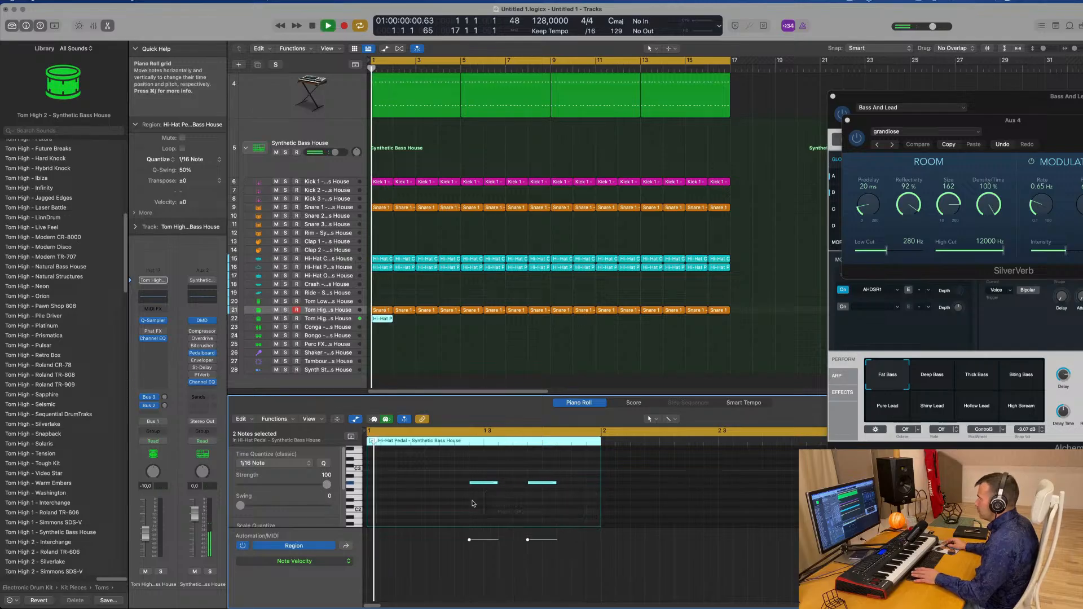
{"action": "left_click", "coordinate": [501, 505]}
{"action": "left_click", "coordinate": [547, 483]}
{"action": "key", "text": "space"}
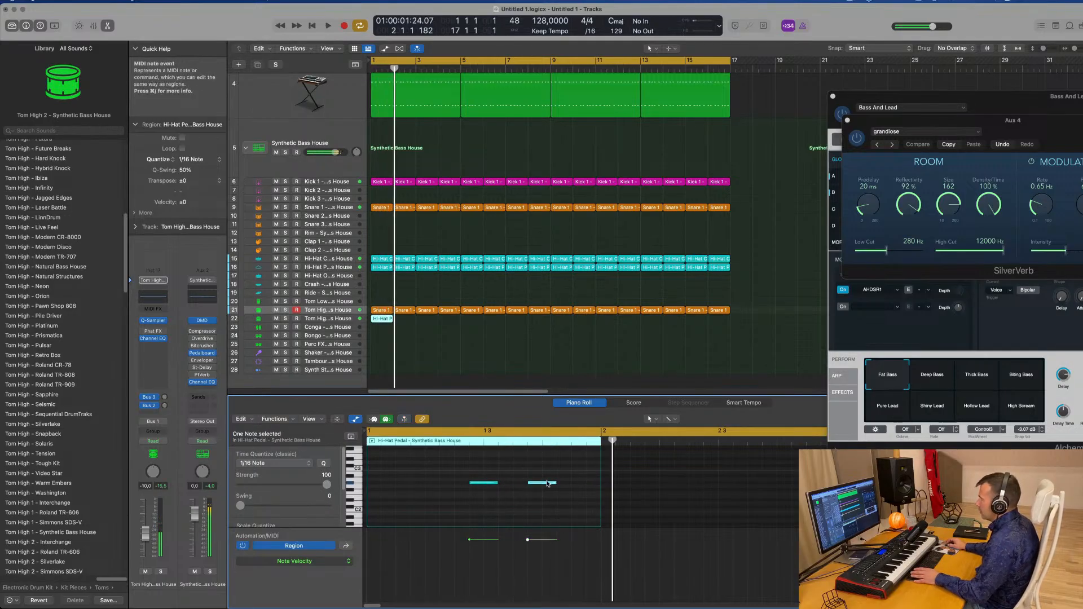
{"action": "left_click_drag", "start_coordinate": [548, 484], "coordinate": [577, 486]}
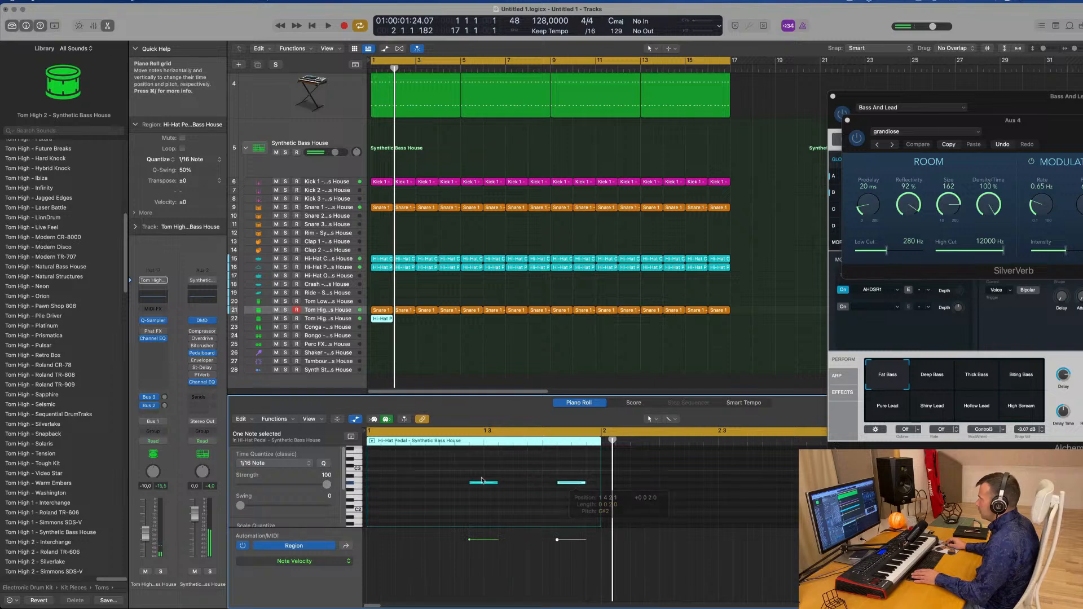
Play back the new hi-hat pedal pattern with its notes selected and hide the open plug-in windows
{"action": "key", "text": "super+a"}
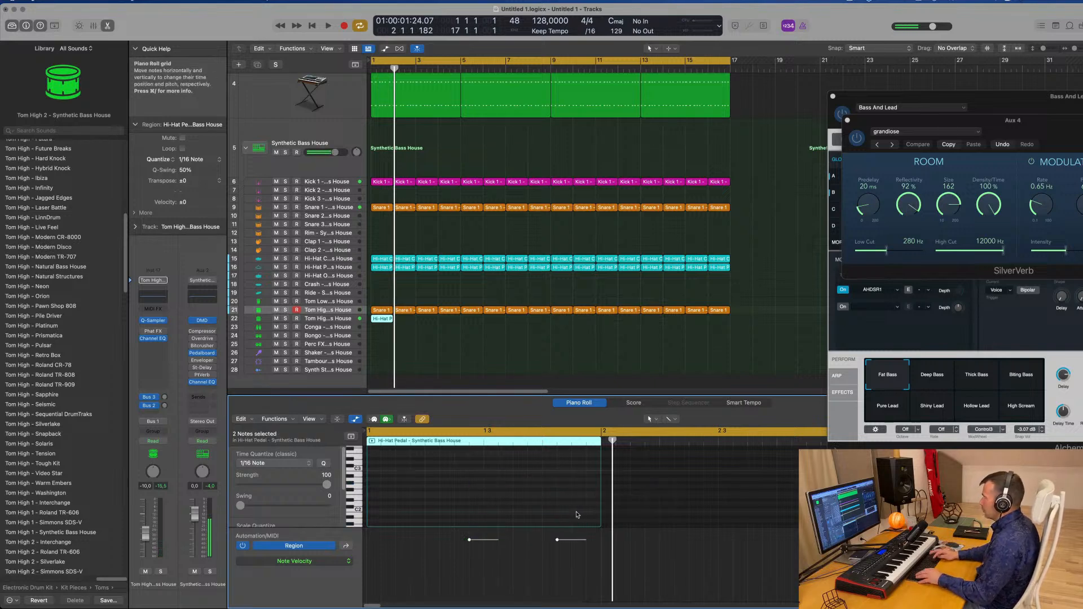
{"action": "key", "text": "space"}
{"action": "scroll", "coordinate": [522, 364], "scroll_direction": "down", "scroll_amount": 2}
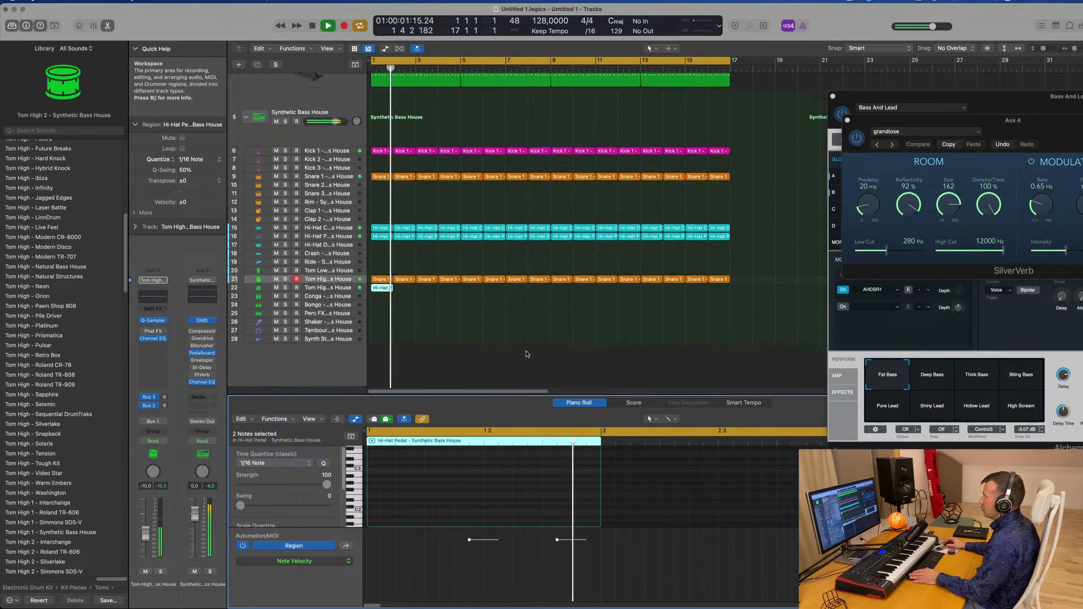
{"action": "left_click", "coordinate": [331, 289]}
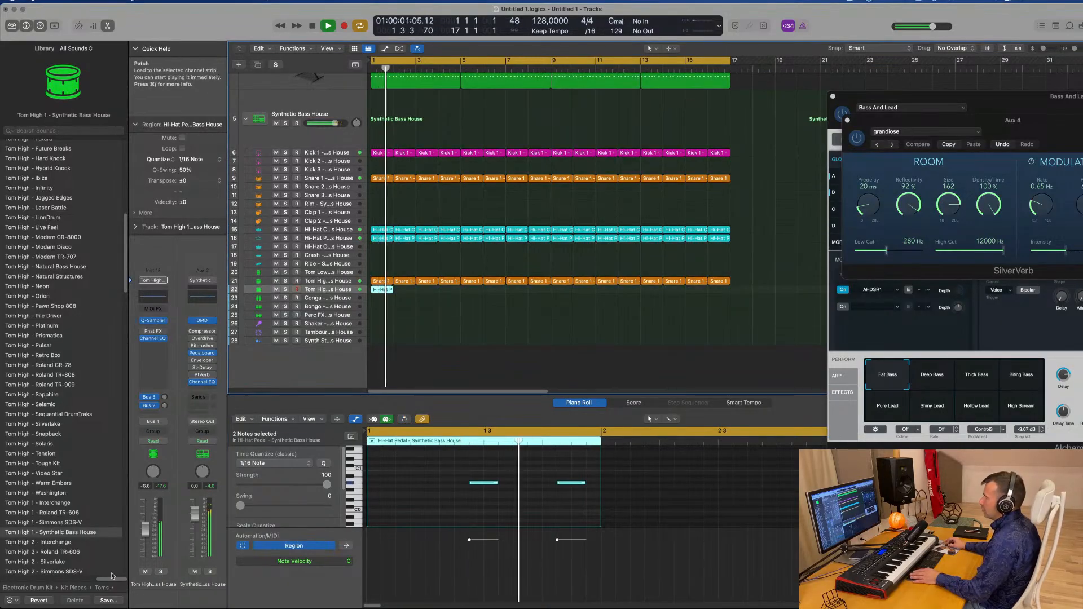
{"action": "left_click_drag", "start_coordinate": [456, 468], "coordinate": [613, 509]}
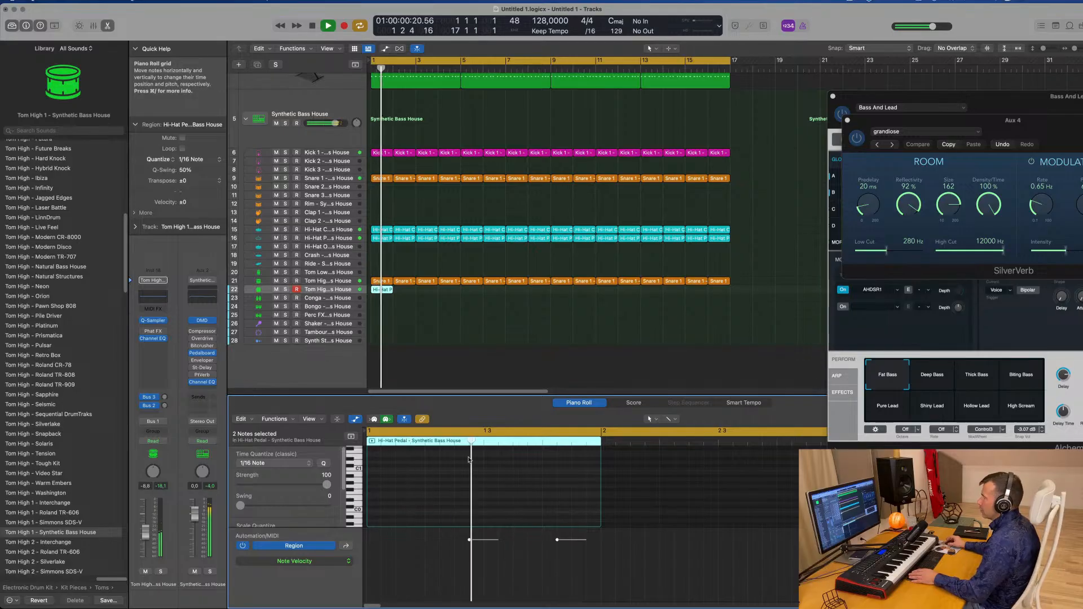
{"action": "key", "text": "v"}
{"action": "scroll", "coordinate": [435, 336], "scroll_direction": "up", "scroll_amount": 1}
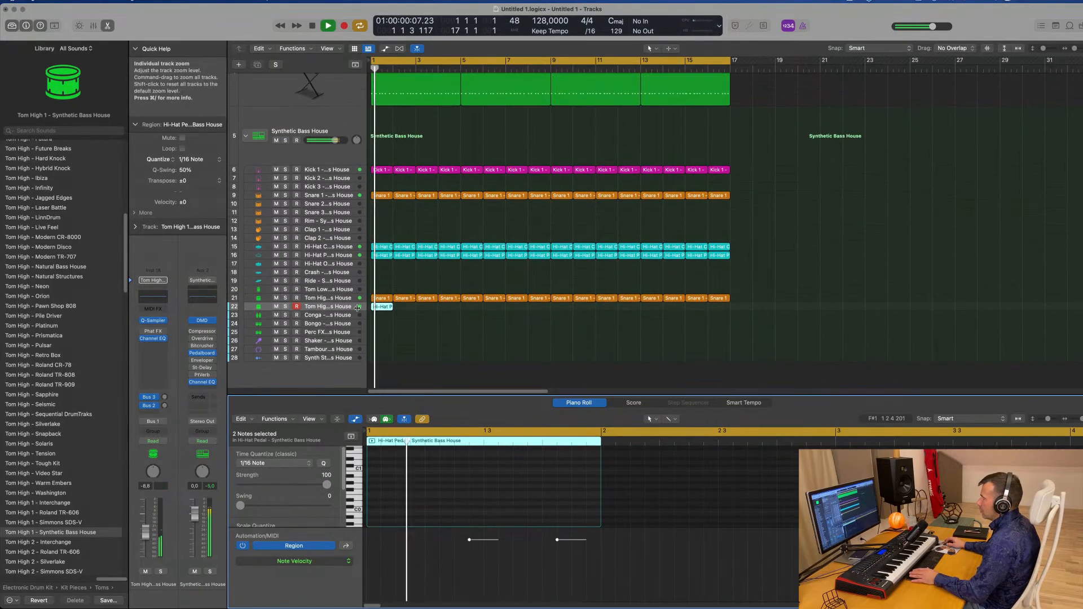
Lower the Tom High 1 track's volume slightly and repeat its hi-hat pedal region through bar 16
{"action": "left_click", "coordinate": [333, 306]}
{"action": "left_click_drag", "start_coordinate": [146, 533], "coordinate": [146, 542]}
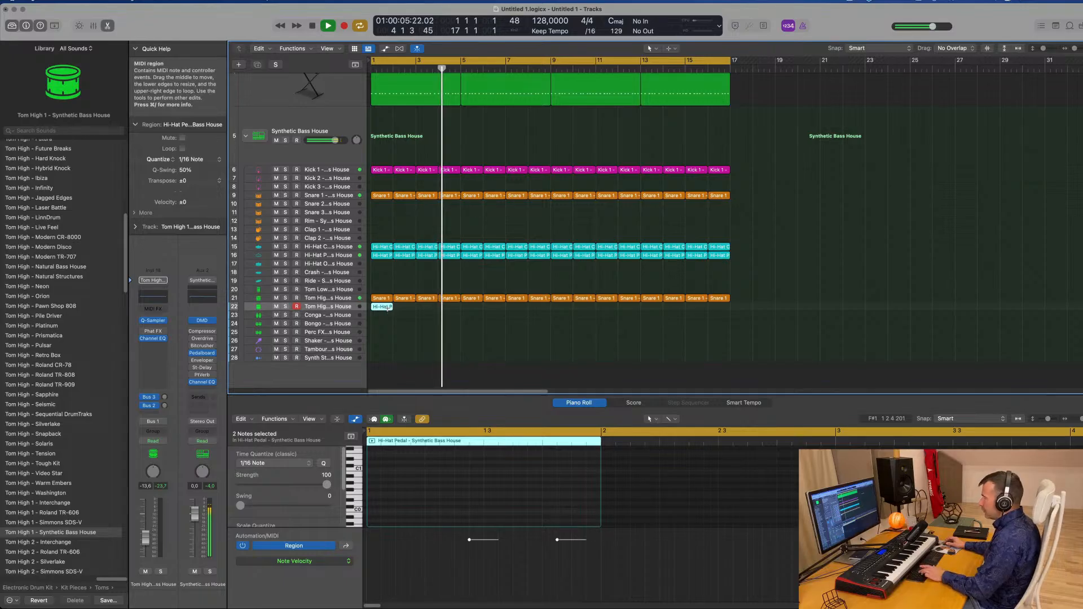
{"action": "key", "text": "super+r"}
{"action": "key", "text": "super+r"}
{"action": "key", "text": "super+r"}
{"action": "key", "text": "super+r"}
{"action": "key", "text": "super+r"}
{"action": "key", "text": "super+r"}
{"action": "key", "text": "super+r"}
{"action": "key", "text": "super+r"}
{"action": "key", "text": "super+r"}
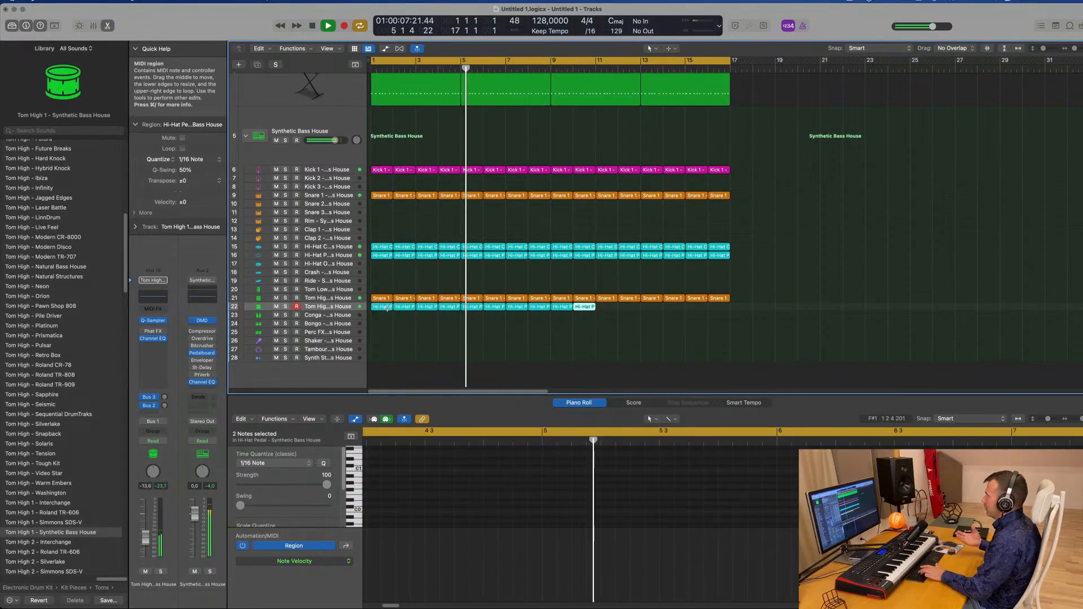
{"action": "key", "text": "super+r"}
{"action": "key", "text": "super+r"}
{"action": "key", "text": "super+r"}
{"action": "key", "text": "super+r"}
{"action": "key", "text": "super+r"}
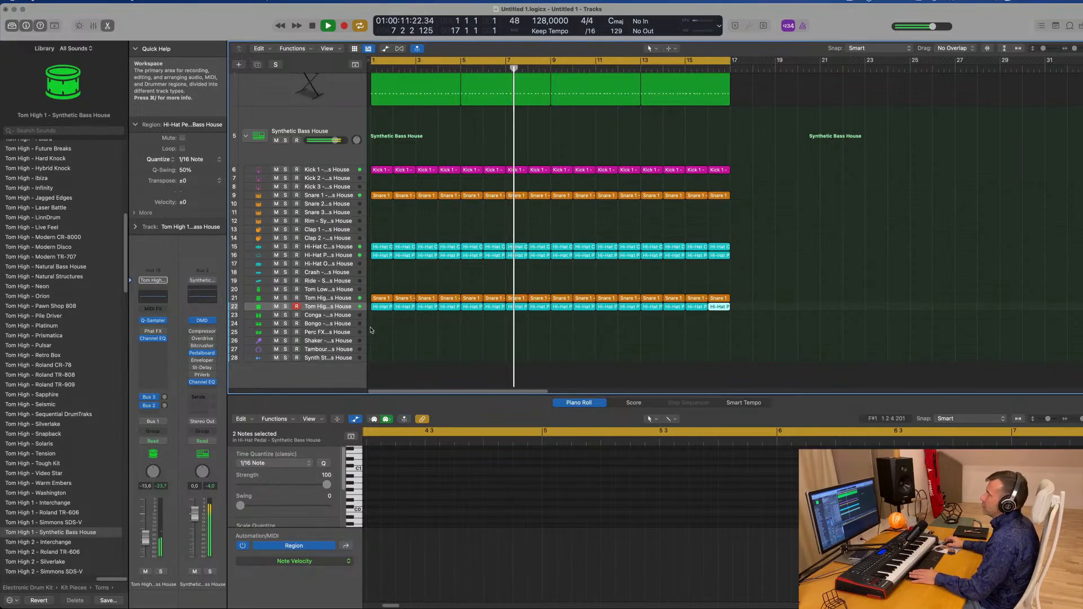
Copy the Hi-Hat Closed region onto the Conga track at bar 1
{"action": "left_click", "coordinate": [370, 321]}
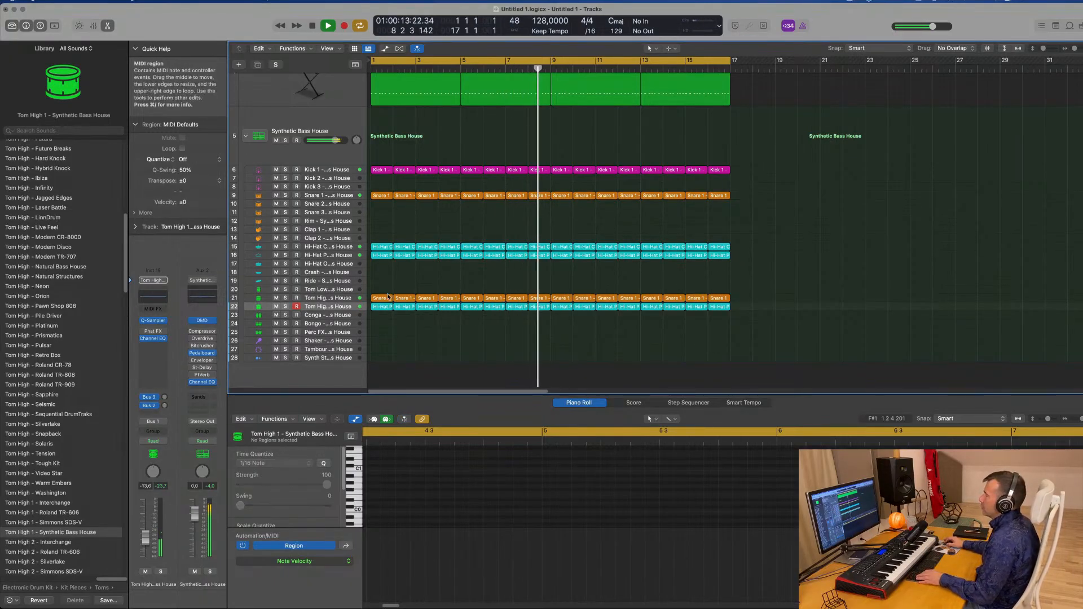
{"action": "left_click", "coordinate": [380, 256]}
{"action": "left_click_drag", "start_coordinate": [379, 250], "coordinate": [379, 320]}
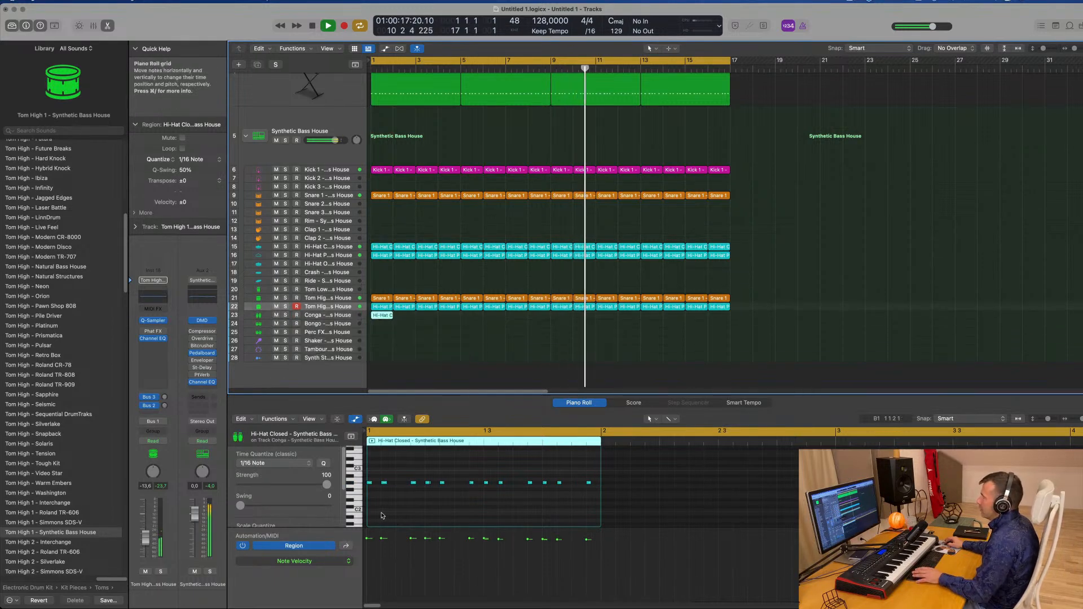
Thin out the copied hi-hat closed notes on the Conga track in the piano roll while the loop plays
{"action": "left_click", "coordinate": [372, 472]}
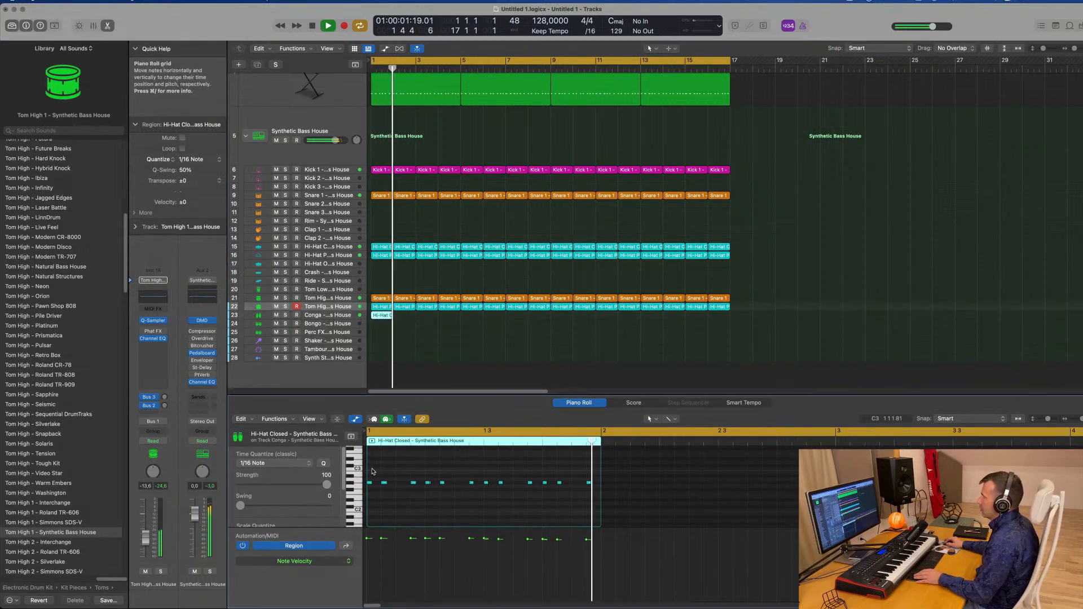
{"action": "key", "text": "Return"}
{"action": "scroll", "coordinate": [416, 477], "scroll_direction": "up", "scroll_amount": 5}
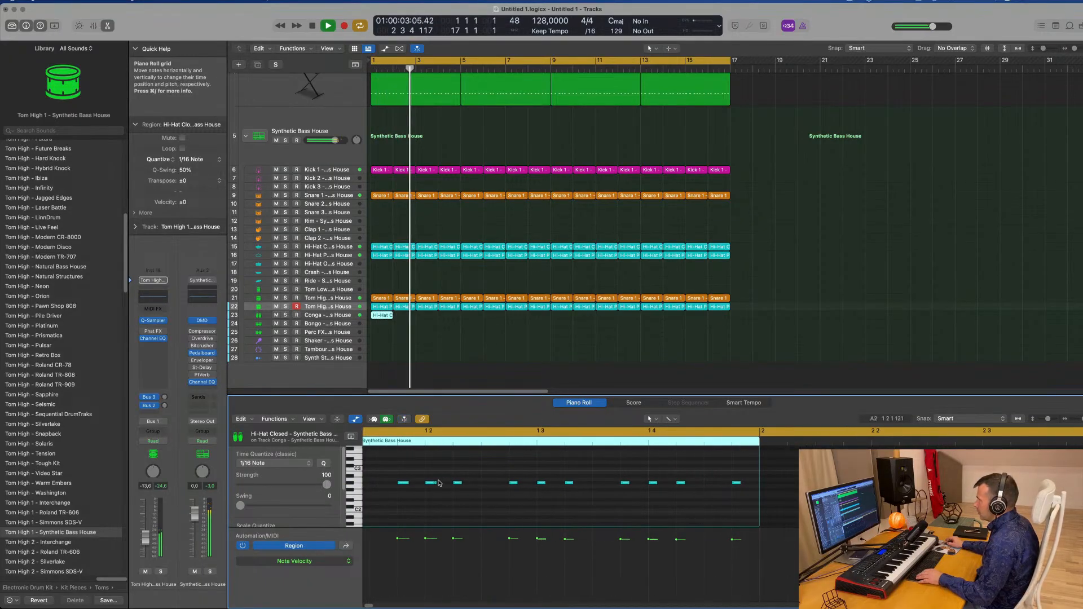
{"action": "left_click", "coordinate": [438, 483]}
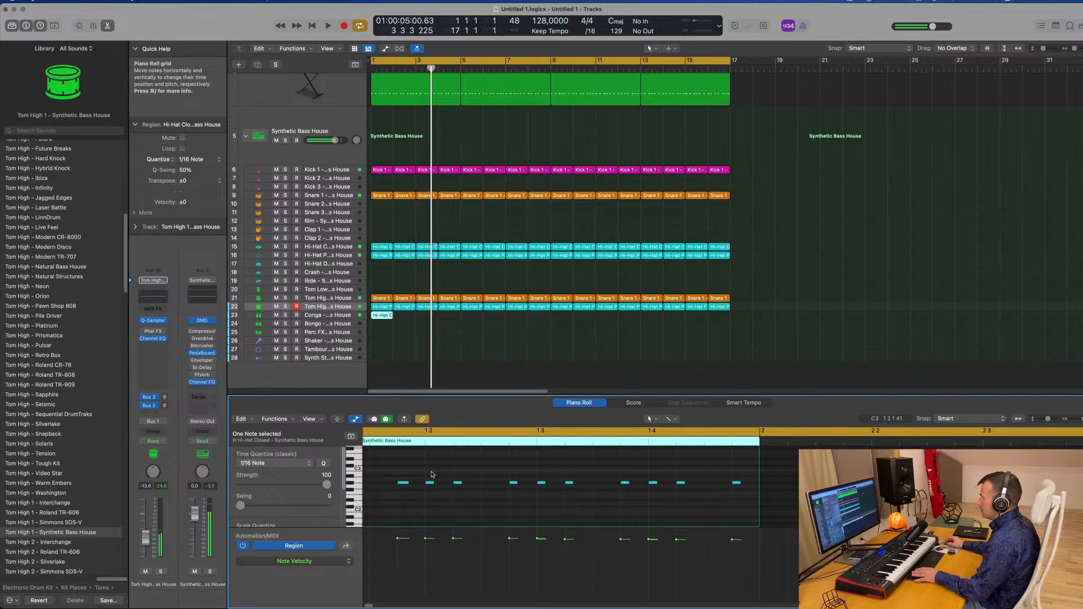
{"action": "key", "text": "space"}
{"action": "key", "text": "space"}
{"action": "scroll", "coordinate": [440, 475], "scroll_direction": "down", "scroll_amount": 2}
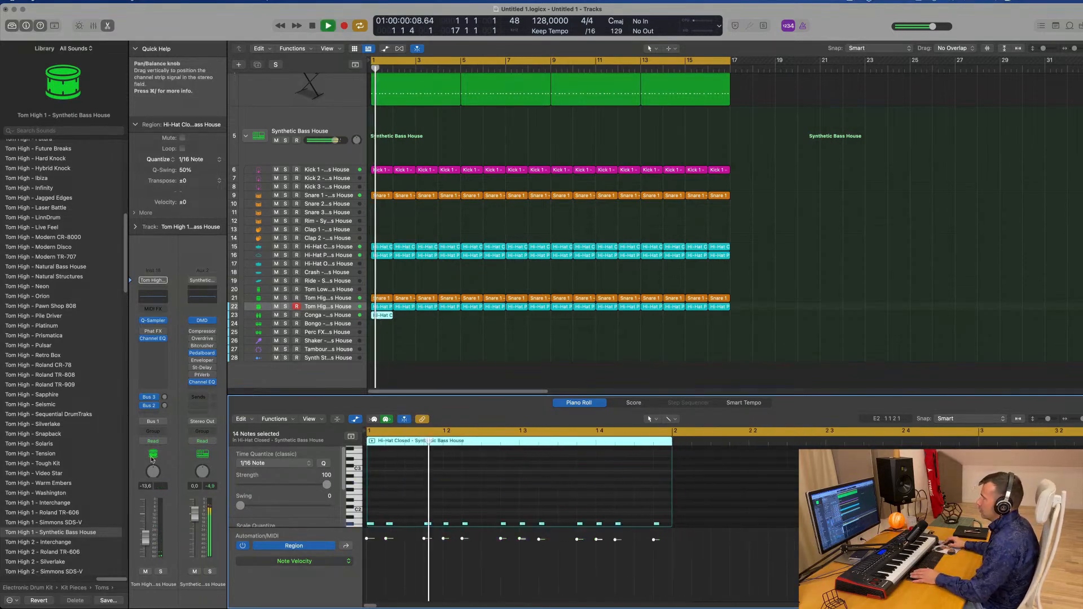
{"action": "scroll", "coordinate": [449, 471], "scroll_direction": "down", "scroll_amount": 3}
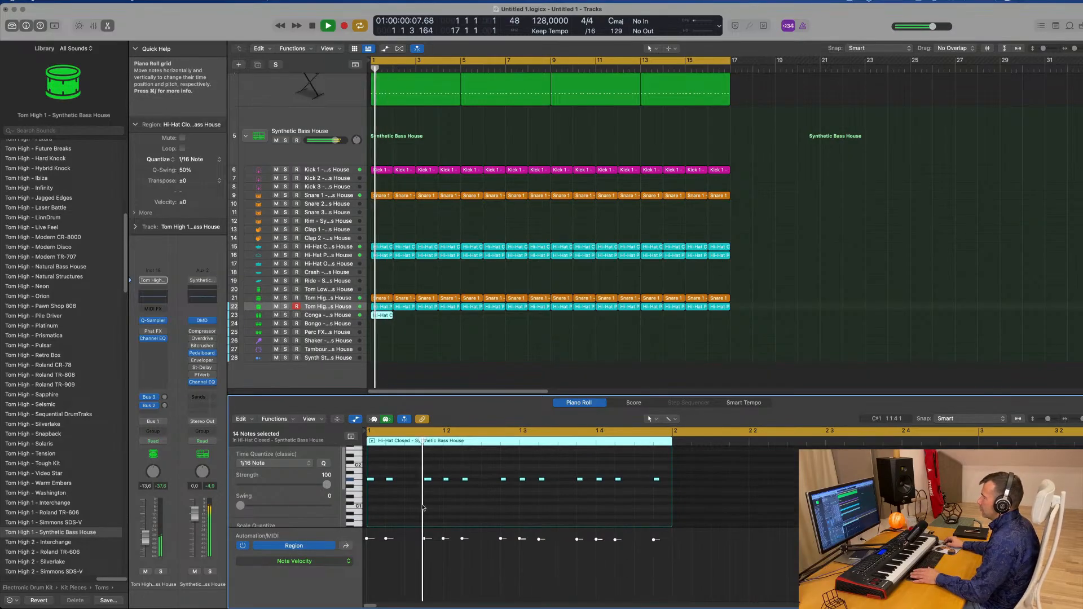
{"action": "scroll", "coordinate": [423, 505], "scroll_direction": "up", "scroll_amount": 3}
{"action": "key", "text": "space"}
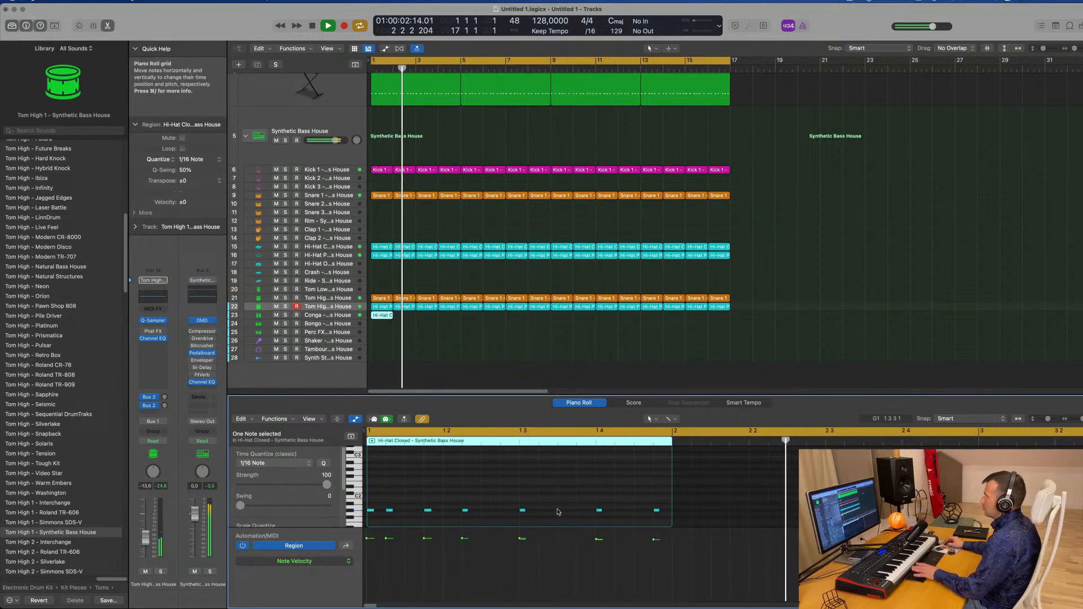
{"action": "left_click", "coordinate": [347, 316]}
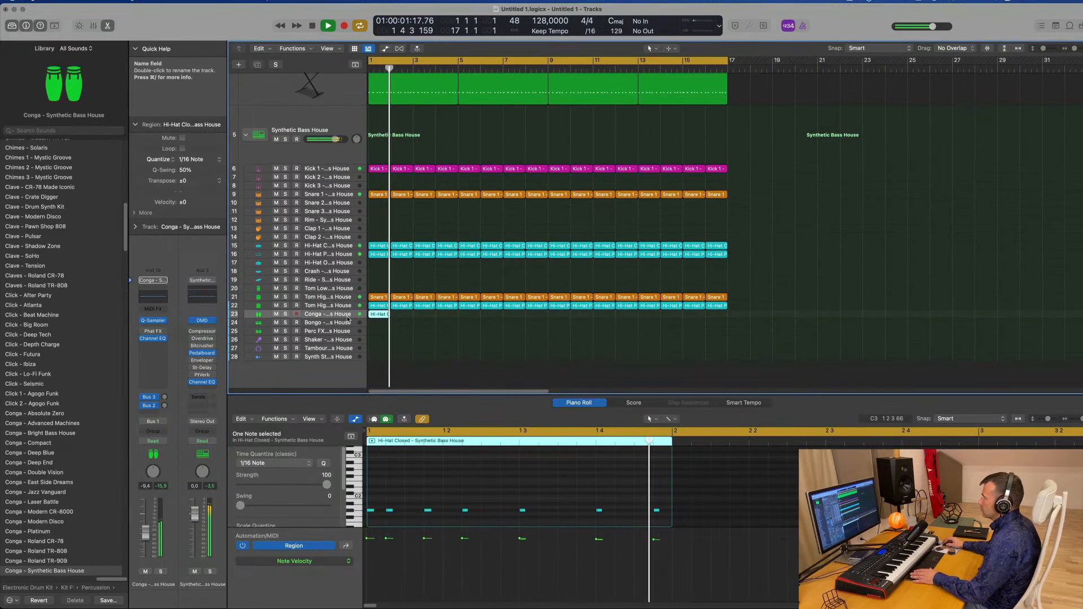
{"action": "key", "text": "space"}
{"action": "key", "text": "space"}
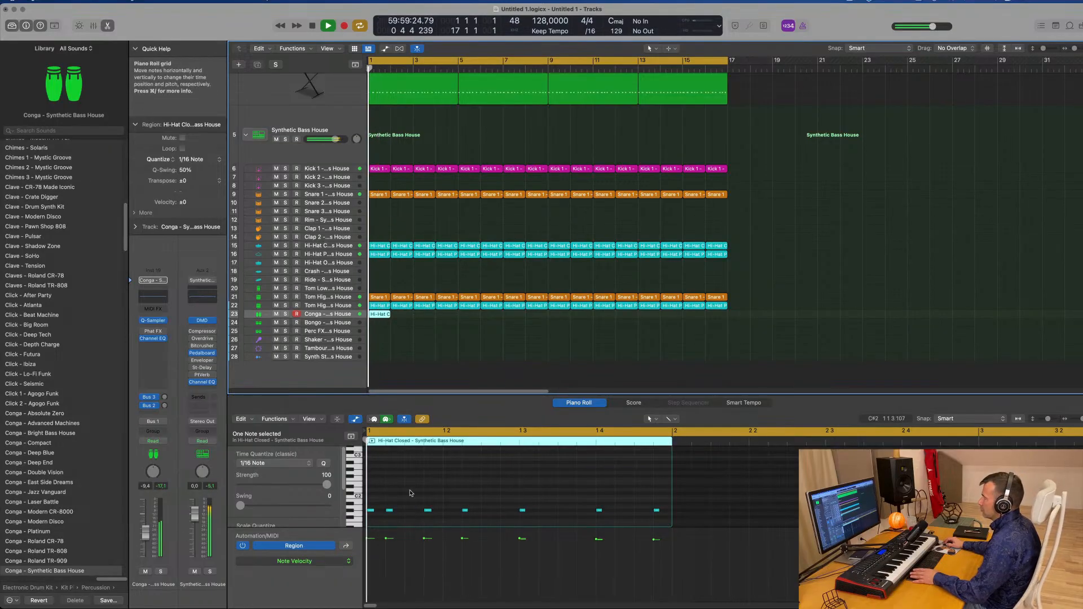
{"action": "left_click_drag", "start_coordinate": [401, 494], "coordinate": [384, 521]}
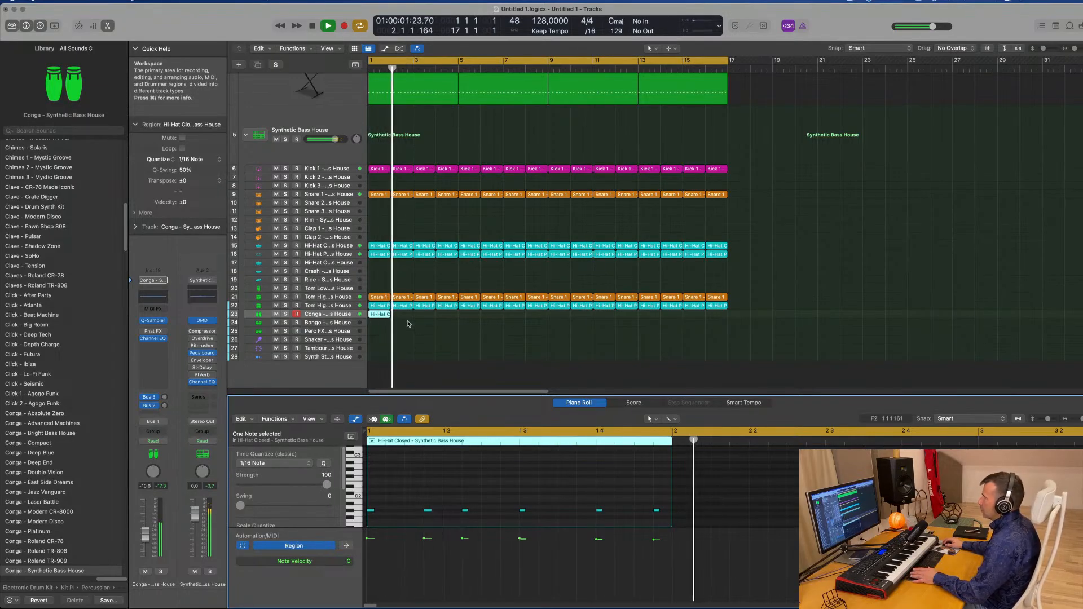
{"action": "left_click_drag", "start_coordinate": [407, 321], "coordinate": [384, 317]}
Repeat the Conga track's hi-hat closed region through bar 16
{"action": "key", "text": "super+5"}
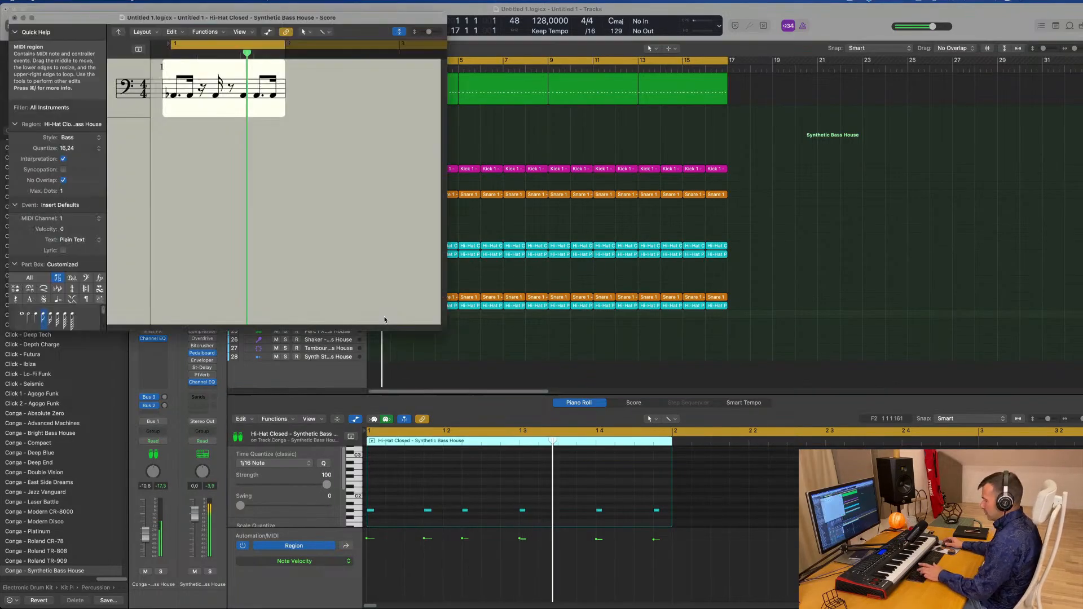
{"action": "left_click", "coordinate": [14, 19]}
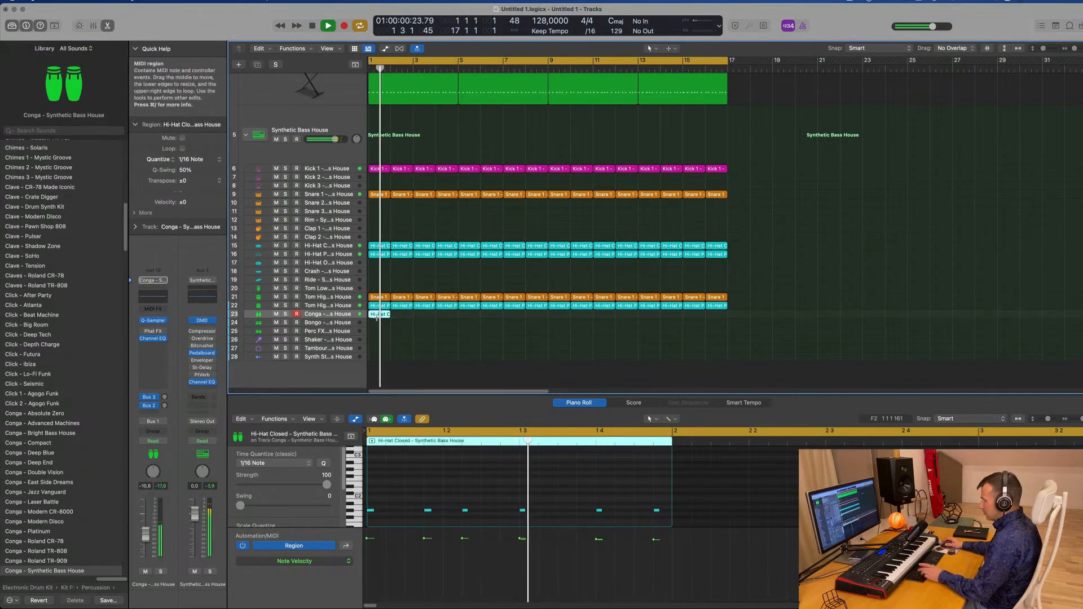
{"action": "key", "text": "super+r"}
{"action": "key", "text": "super+r"}
{"action": "key", "text": "super+r"}
{"action": "key", "text": "super+r"}
{"action": "key", "text": "super+r"}
{"action": "key", "text": "super+r"}
{"action": "key", "text": "super+r"}
{"action": "key", "text": "super+r"}
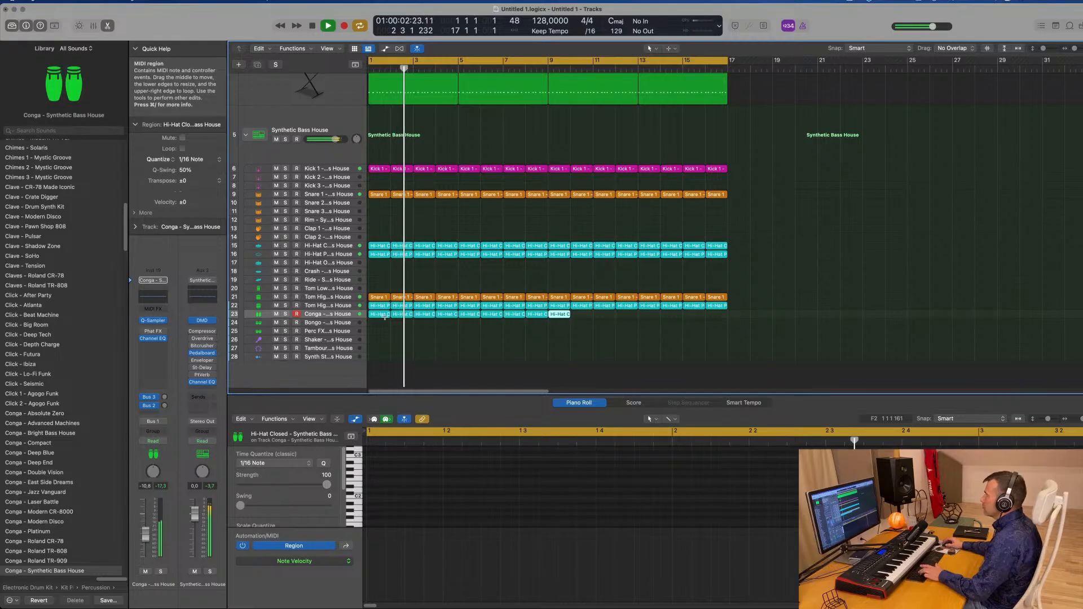
{"action": "key", "text": "super+r"}
{"action": "key", "text": "Return"}
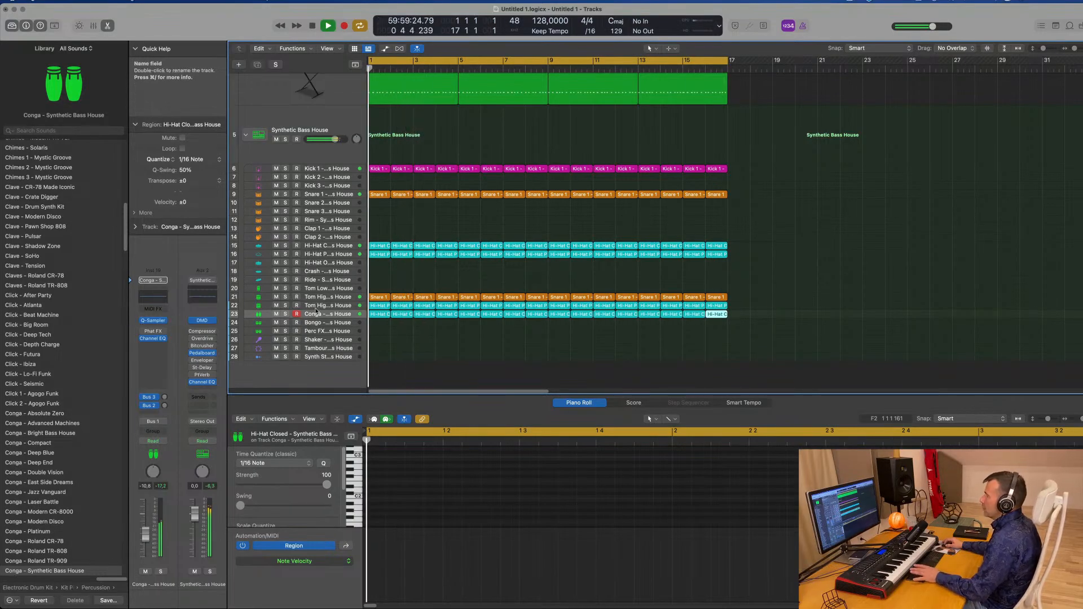
Lower the Conga track's volume slightly and raise its send to Bus 2
{"action": "left_click", "coordinate": [332, 315]}
{"action": "key", "text": "Return"}
{"action": "left_click_drag", "start_coordinate": [145, 537], "coordinate": [145, 542]}
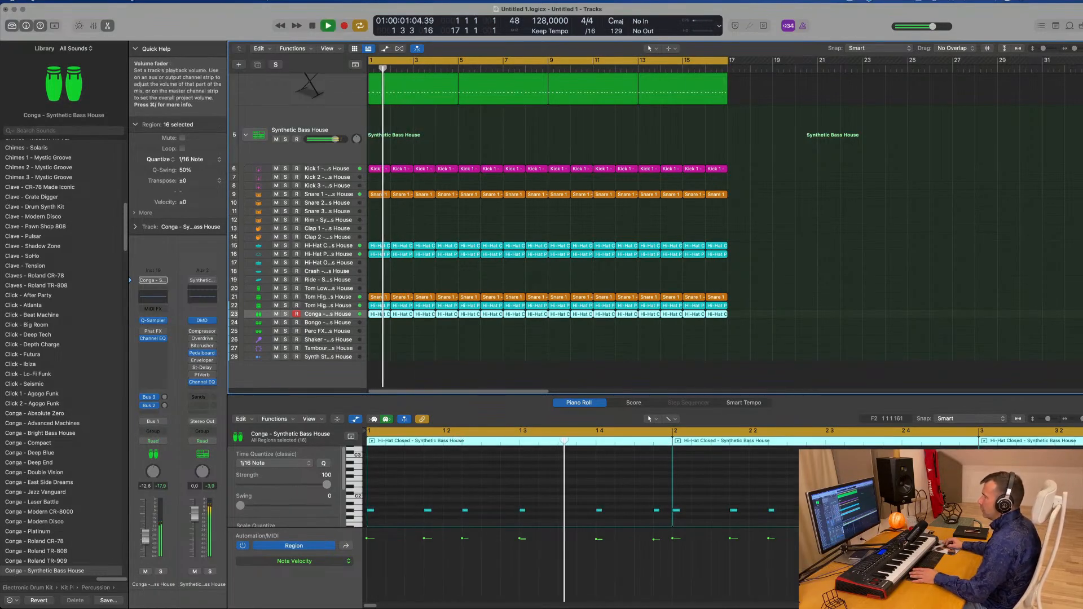
{"action": "left_click", "coordinate": [164, 398]}
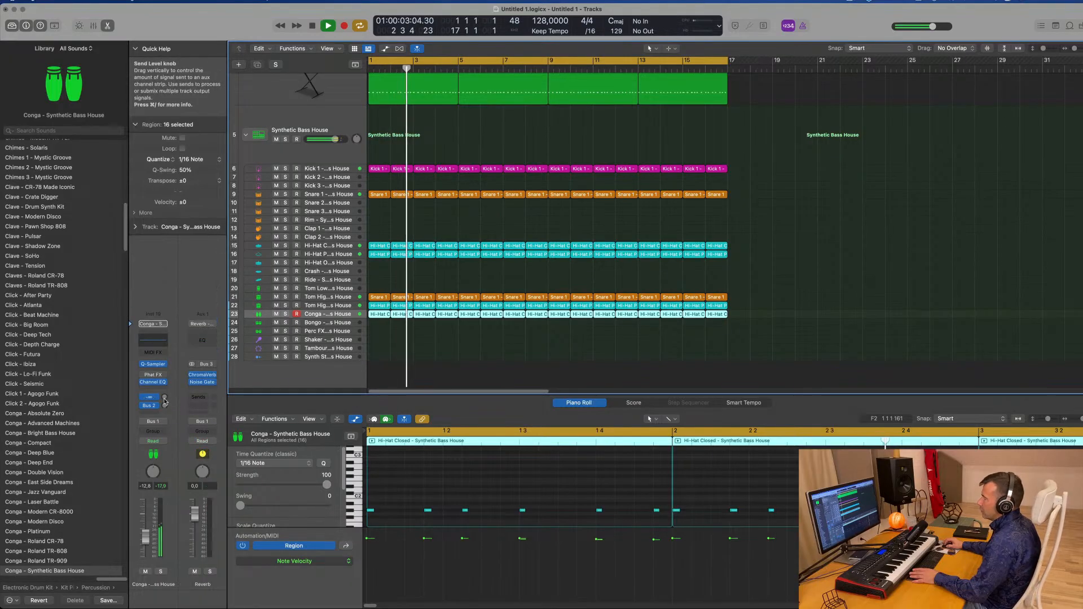
{"action": "left_click_drag", "start_coordinate": [165, 408], "coordinate": [168, 403]}
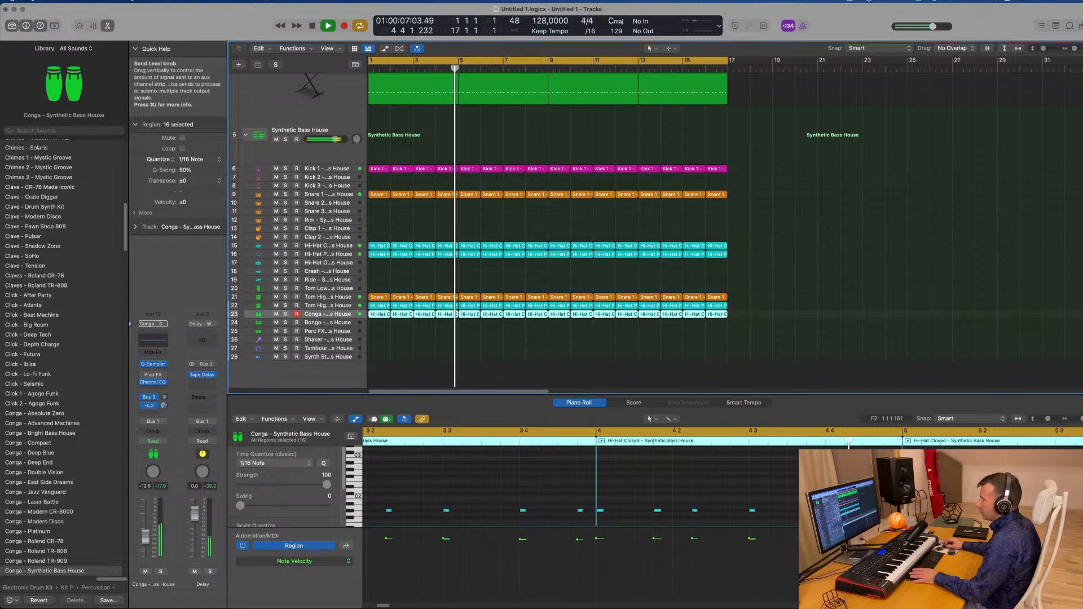
Enable and raise the low-cut filter in the Delay return's Channel EQ, adjusting its slope
{"action": "left_click", "coordinate": [202, 341]}
{"action": "left_click", "coordinate": [376, 158]}
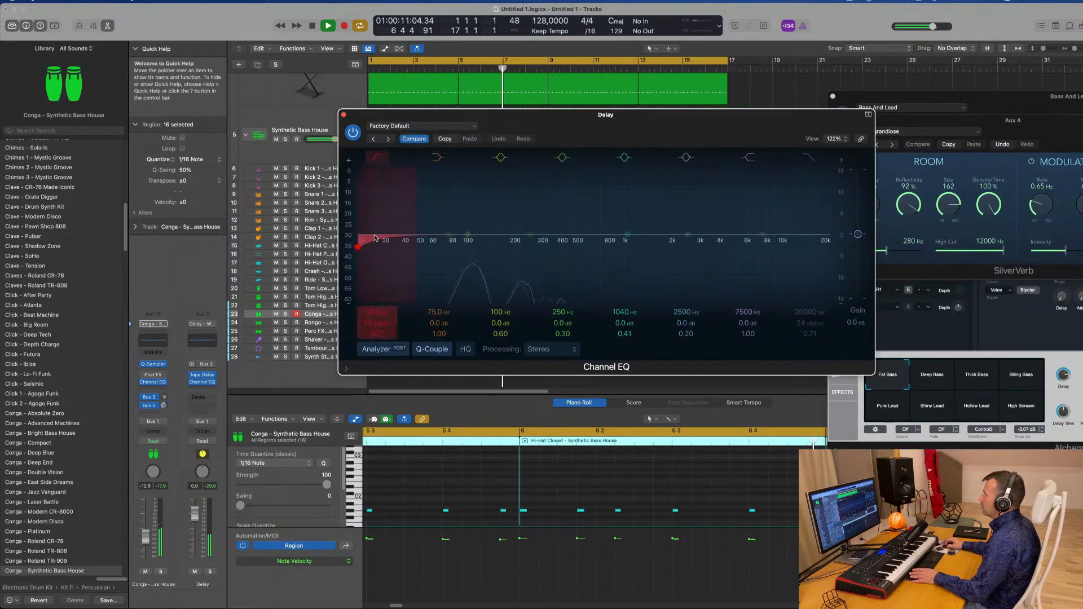
{"action": "left_click_drag", "start_coordinate": [381, 205], "coordinate": [494, 208]}
{"action": "left_click_drag", "start_coordinate": [383, 324], "coordinate": [380, 293]}
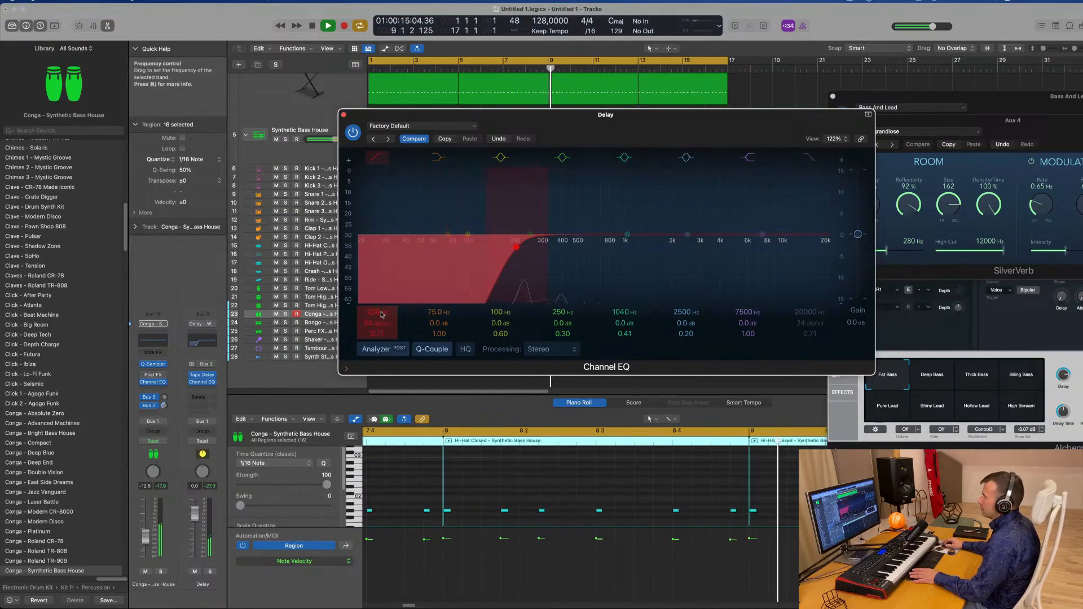
{"action": "left_click", "coordinate": [344, 114]}
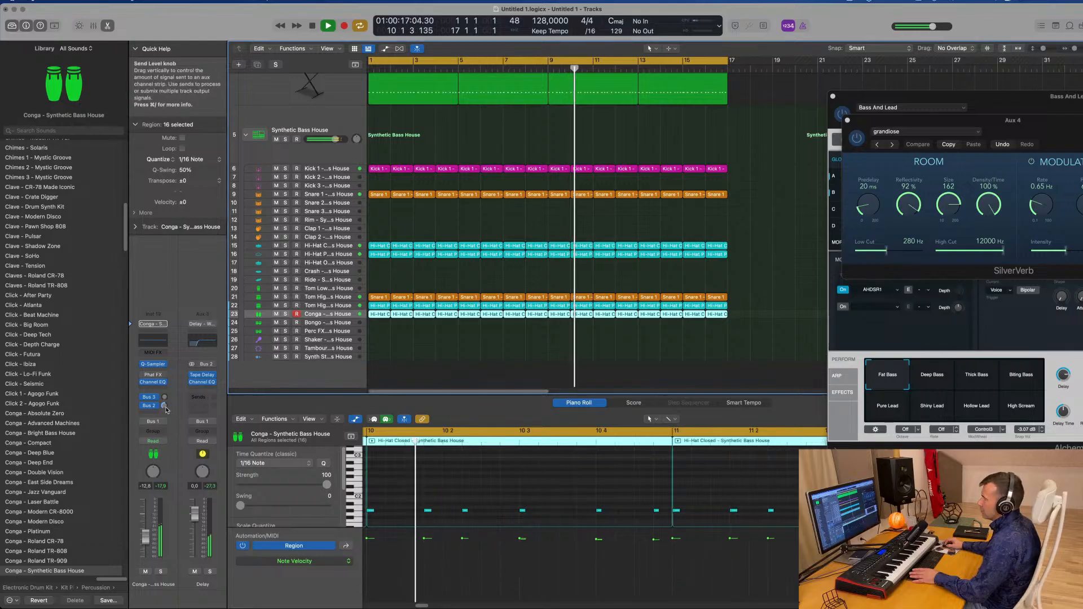
Lower the Conga track's volume a little more
{"action": "left_click_drag", "start_coordinate": [149, 536], "coordinate": [150, 540]}
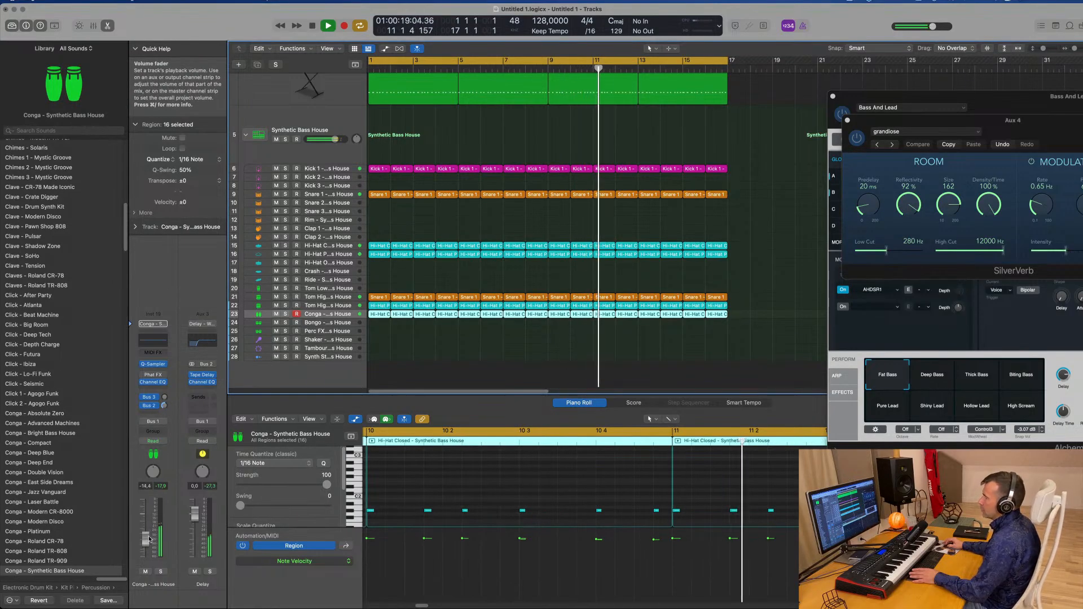
{"action": "scroll", "coordinate": [382, 242], "scroll_direction": "down", "scroll_amount": 2}
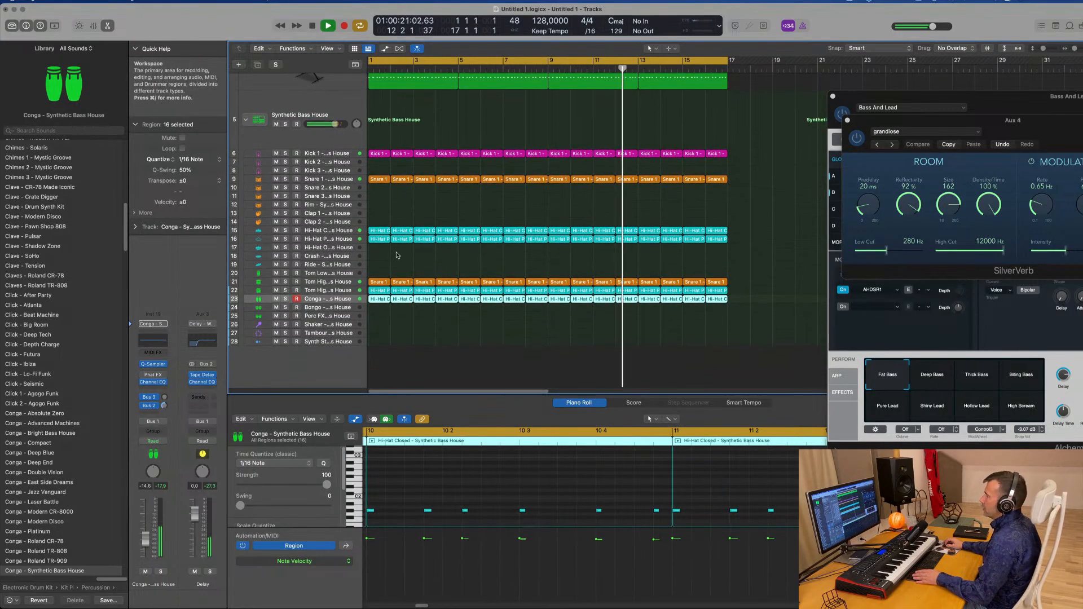
Copy the Hi-Hat Pedal region onto the Shaker track at bar 1 and move its notes slightly earlier
{"action": "left_click", "coordinate": [382, 237]}
{"action": "left_click_drag", "start_coordinate": [382, 242], "coordinate": [377, 327]}
{"action": "key", "text": "space"}
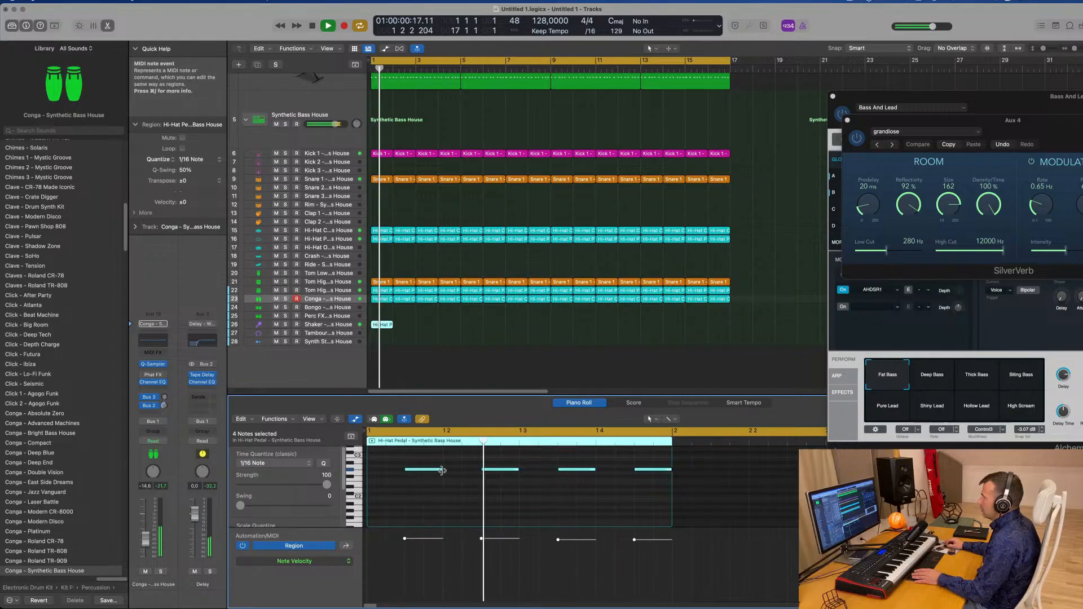
{"action": "left_click_drag", "start_coordinate": [443, 469], "coordinate": [424, 470]}
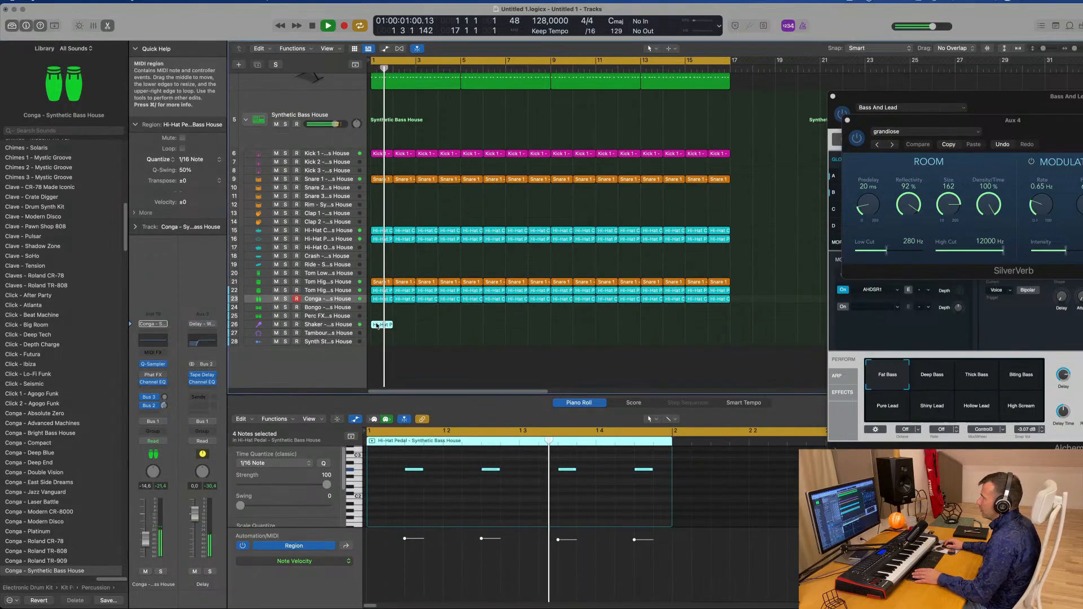
Repeat the Shaker track's hi-hat pedal region through bar 16
{"action": "key", "text": "super+r"}
{"action": "key", "text": "super+r"}
{"action": "key", "text": "super+r"}
{"action": "key", "text": "super+r"}
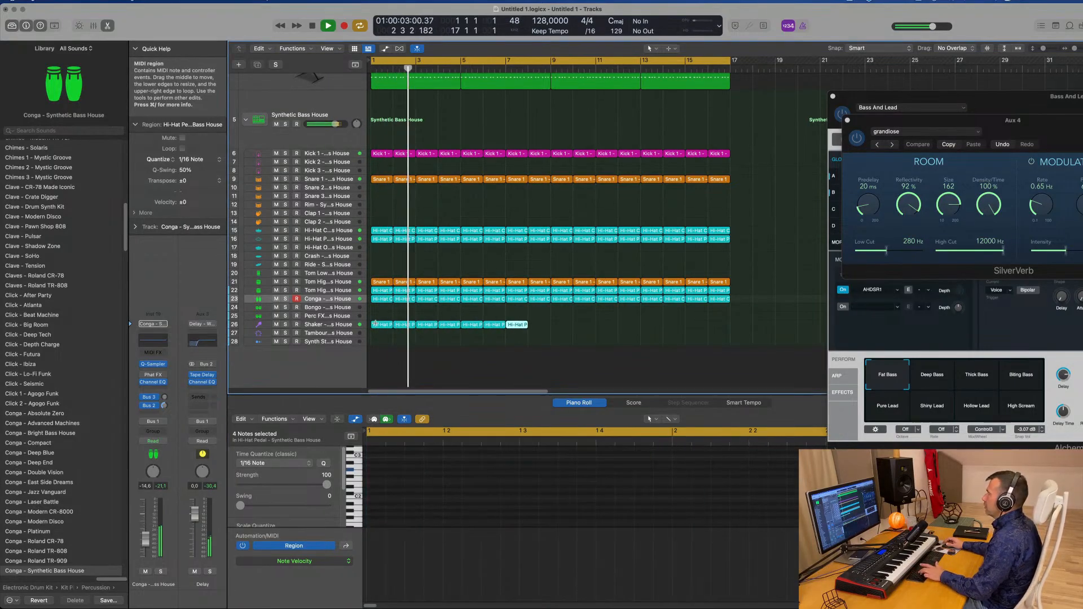
{"action": "key", "text": "super+r"}
{"action": "key", "text": "super+r"}
{"action": "key", "text": "super+r"}
{"action": "key", "text": "super+r"}
{"action": "key", "text": "super+r"}
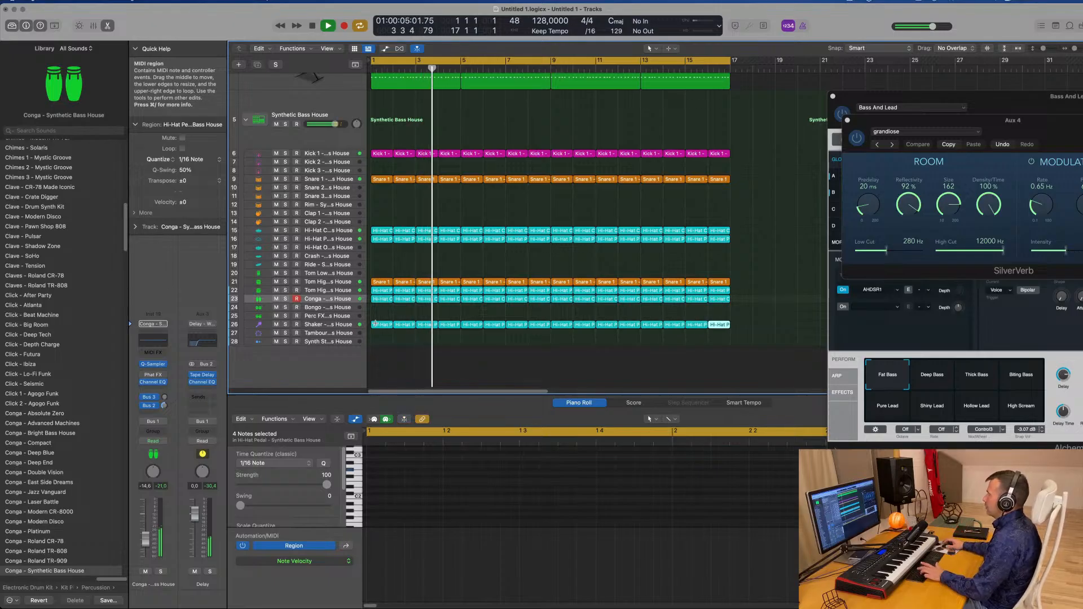
Select the Shaker track and play the loop while checking its Bus 2 delay send
{"action": "left_click", "coordinate": [340, 327]}
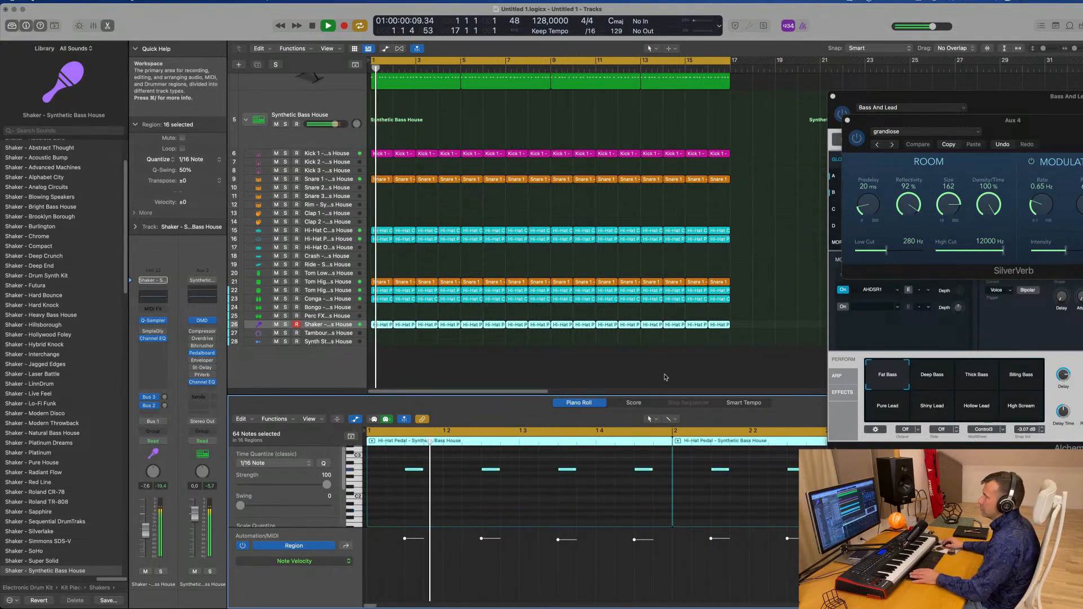
{"action": "key", "text": "space"}
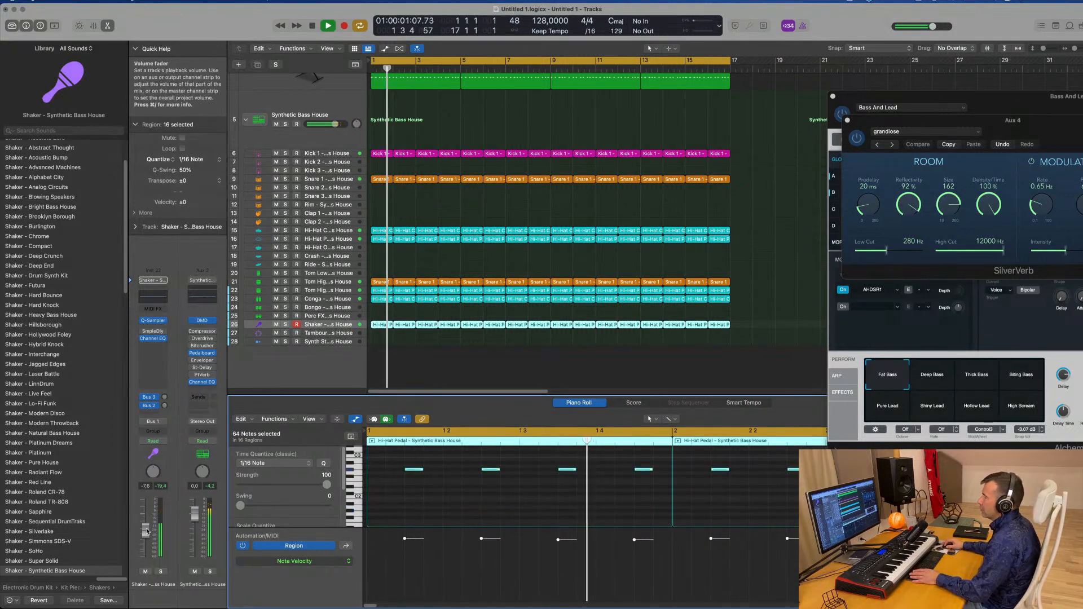
{"action": "key", "text": "space"}
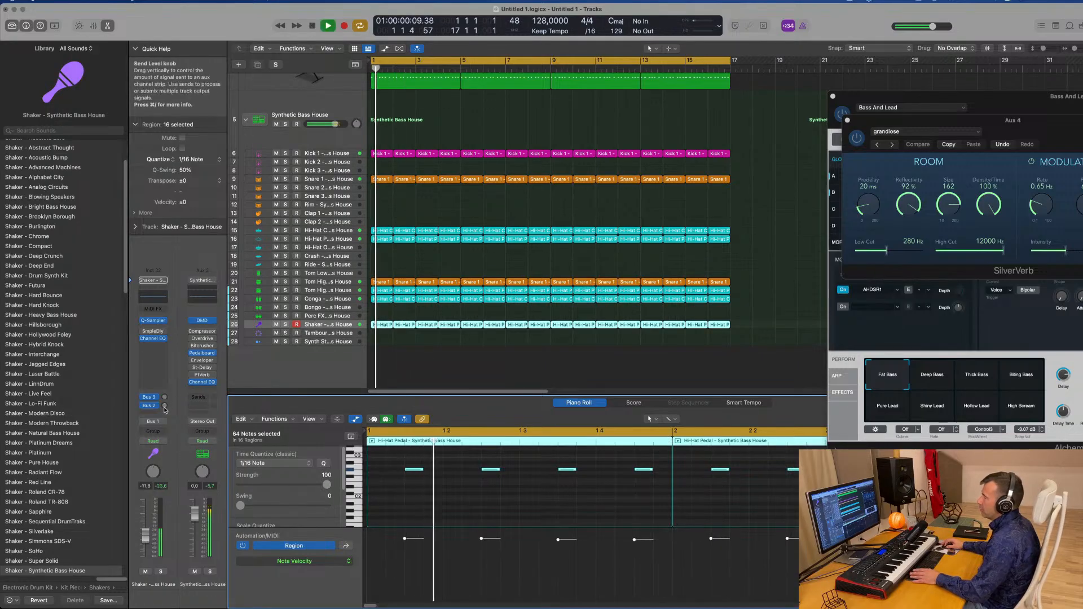
{"action": "left_click", "coordinate": [165, 408]}
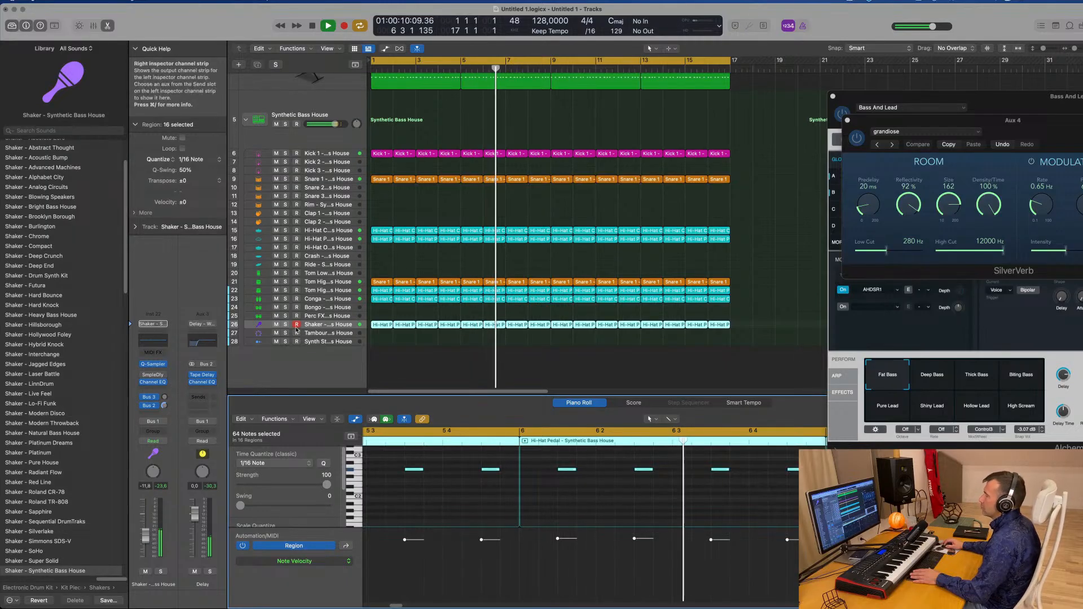
{"action": "scroll", "coordinate": [543, 323], "scroll_direction": "up", "scroll_amount": 6}
{"action": "scroll", "coordinate": [543, 324], "scroll_direction": "down", "scroll_amount": 4}
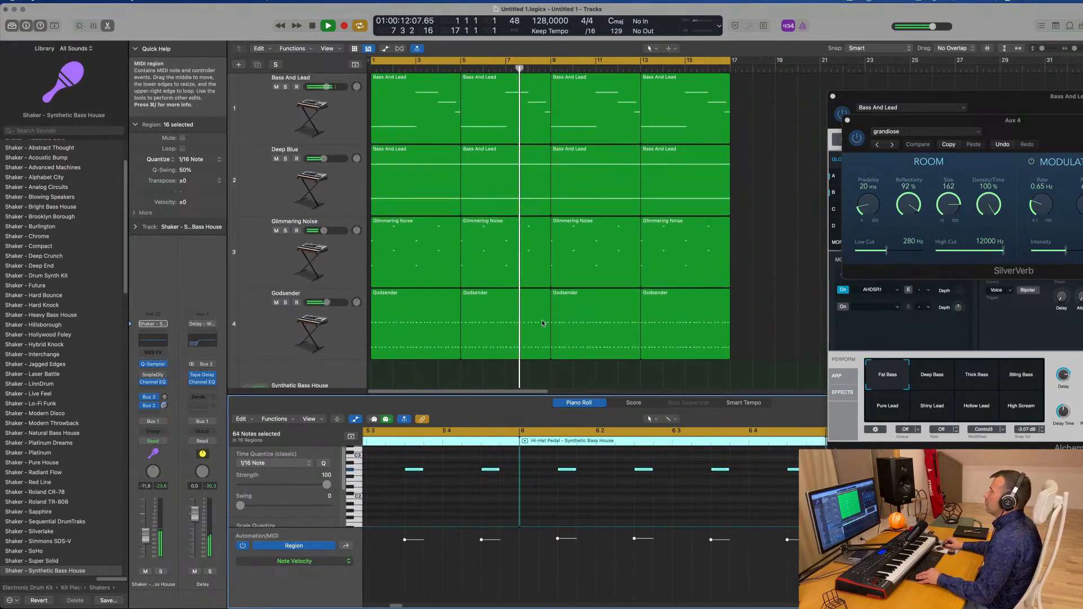
Duplicate the Glimmering Noise track to create a new empty instrument track below it
{"action": "left_click", "coordinate": [563, 315]}
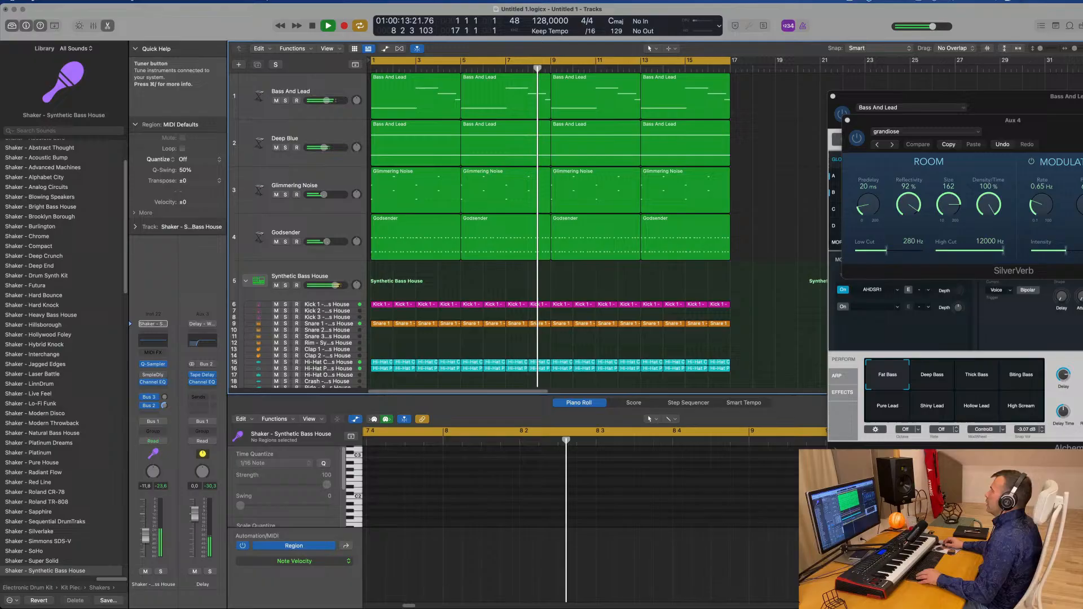
{"action": "left_click", "coordinate": [850, 1]}
{"action": "left_click", "coordinate": [825, 25]}
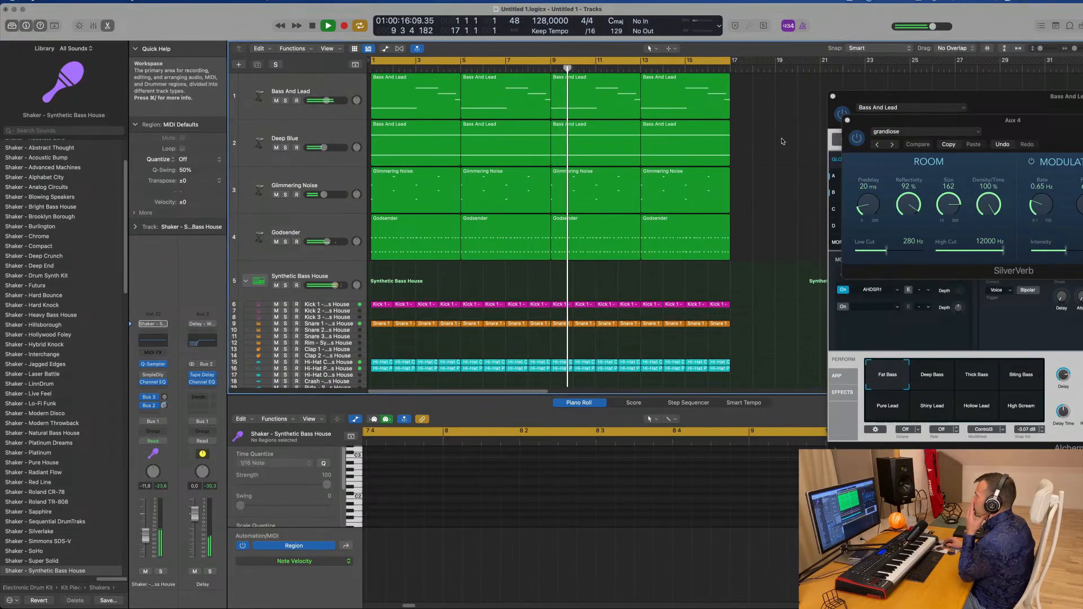
{"action": "scroll", "coordinate": [790, 129], "scroll_direction": "down", "scroll_amount": 2}
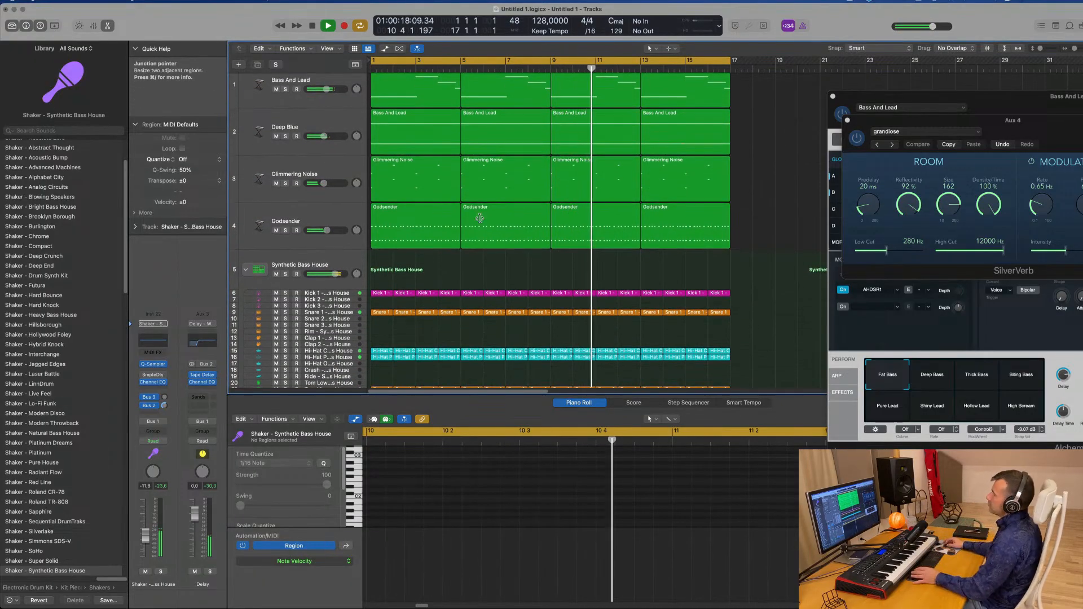
{"action": "left_click", "coordinate": [331, 170]}
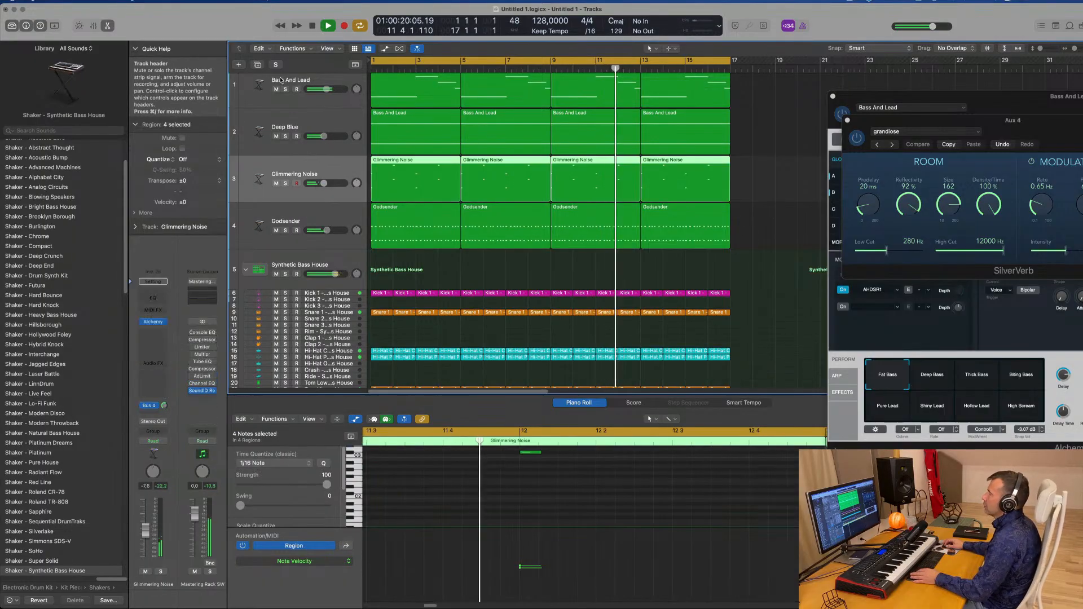
{"action": "key", "text": "super+d"}
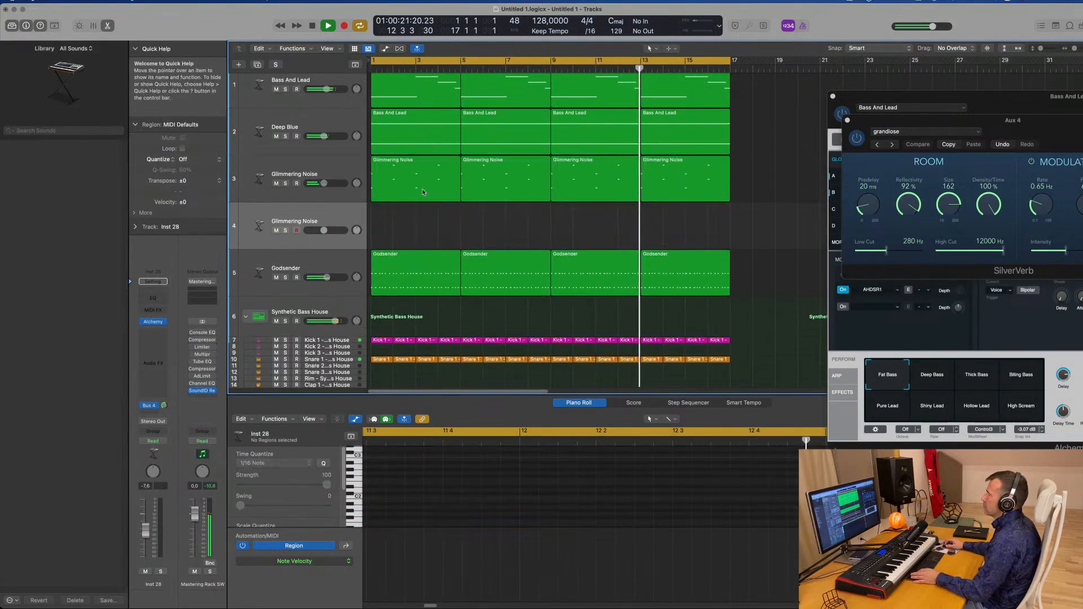
Open the new track's Alchemy instrument, browse the Keys category and load the Bell Like Vox Vibes preset
{"action": "left_click", "coordinate": [390, 184]}
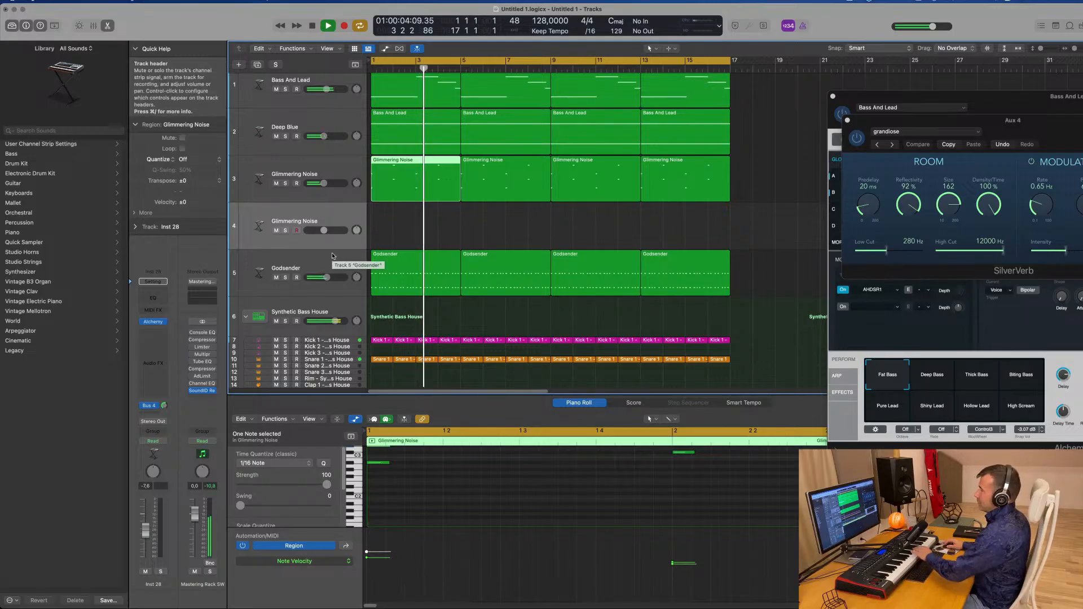
{"action": "left_click", "coordinate": [298, 231]}
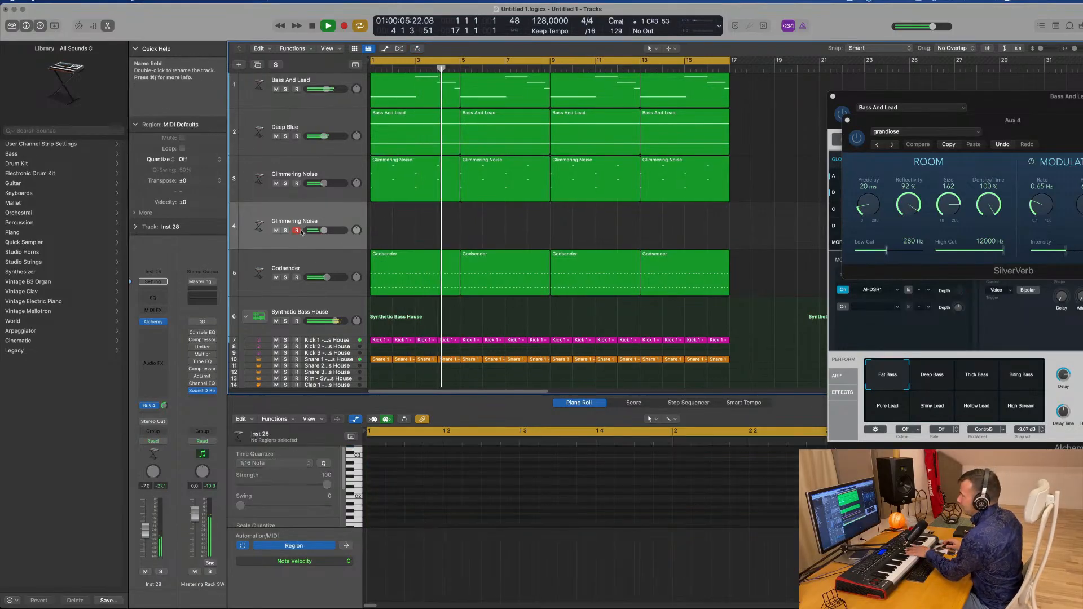
{"action": "left_click", "coordinate": [152, 321]}
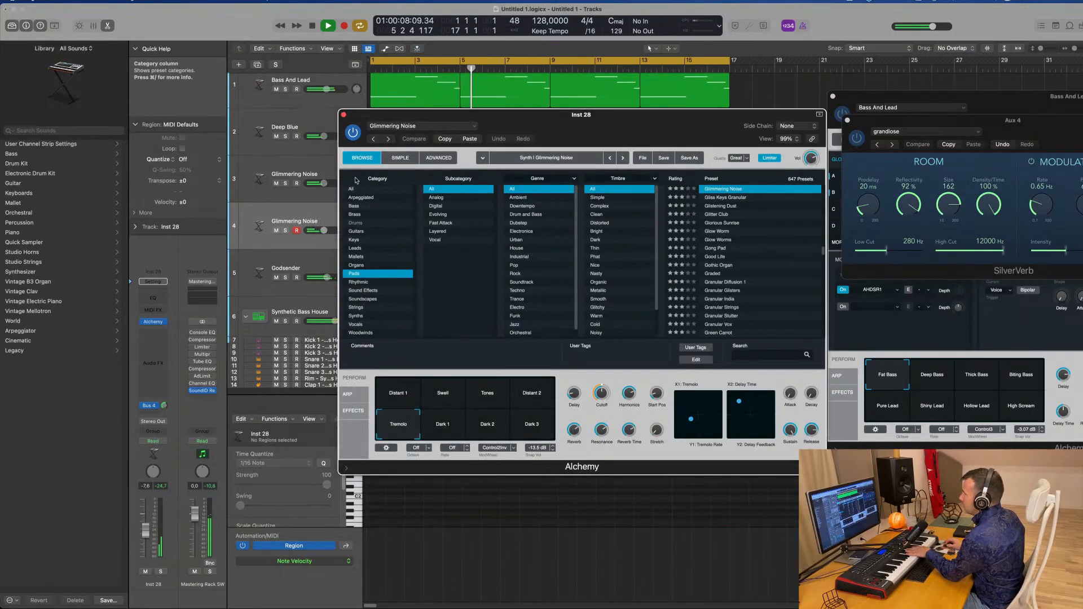
{"action": "left_click", "coordinate": [354, 240]}
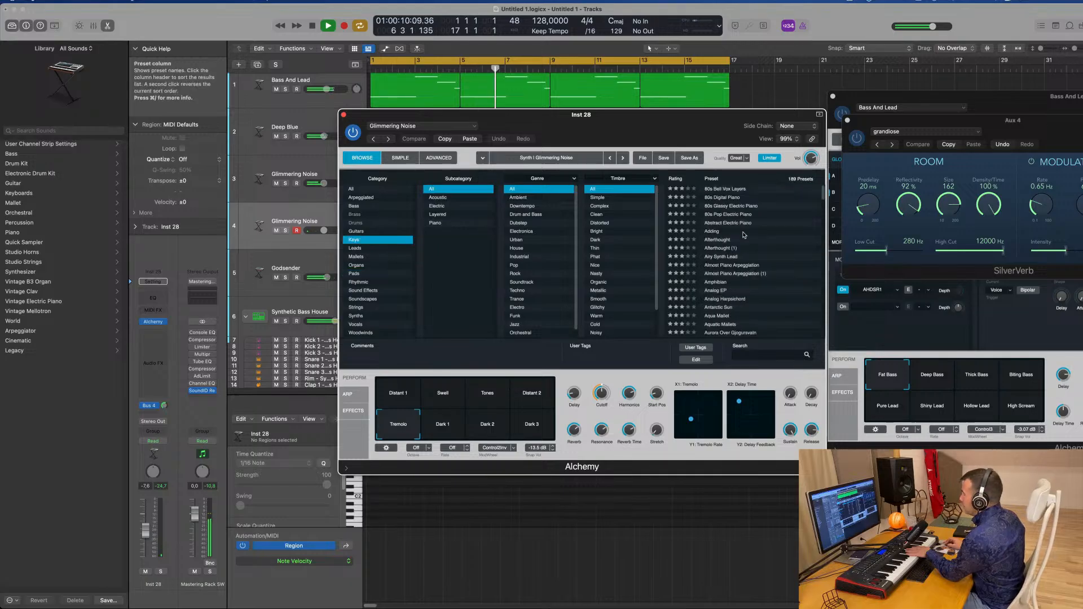
{"action": "left_click", "coordinate": [724, 243]}
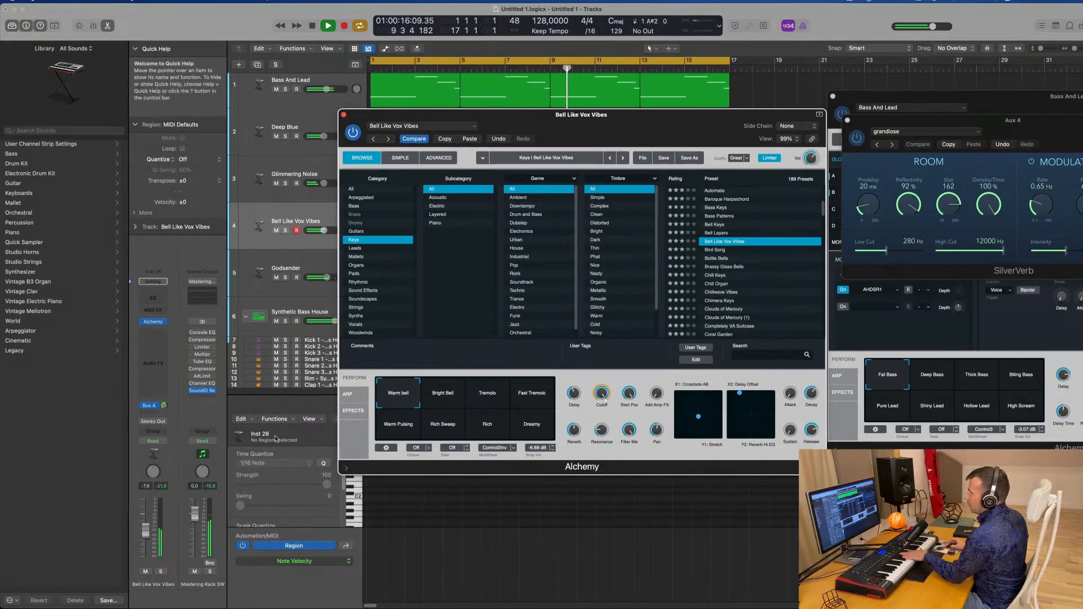
Audition the Bright Bell snapshot, then the Chill Keys and Chillwave Vibes presets while playing
{"action": "left_click_drag", "start_coordinate": [145, 525], "coordinate": [145, 523]}
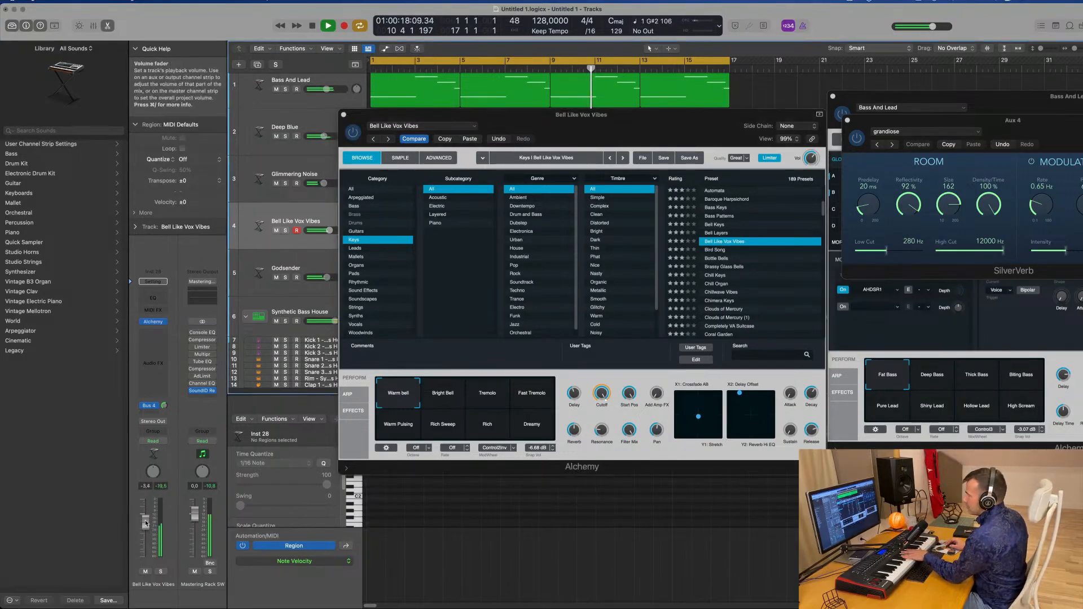
{"action": "left_click", "coordinate": [443, 393]}
{"action": "left_click", "coordinate": [722, 276]}
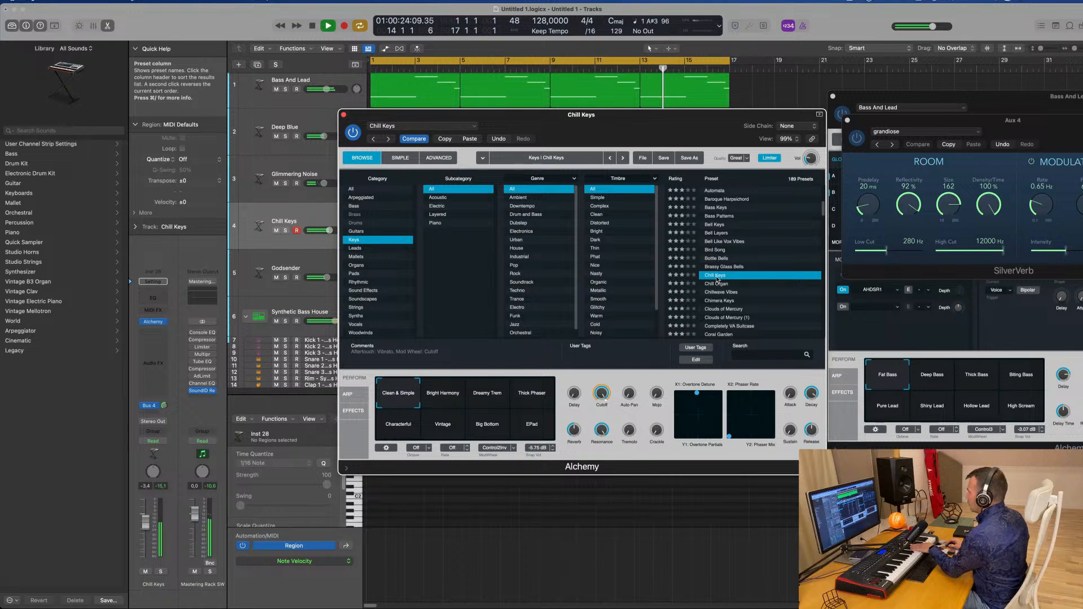
{"action": "left_click", "coordinate": [721, 293]}
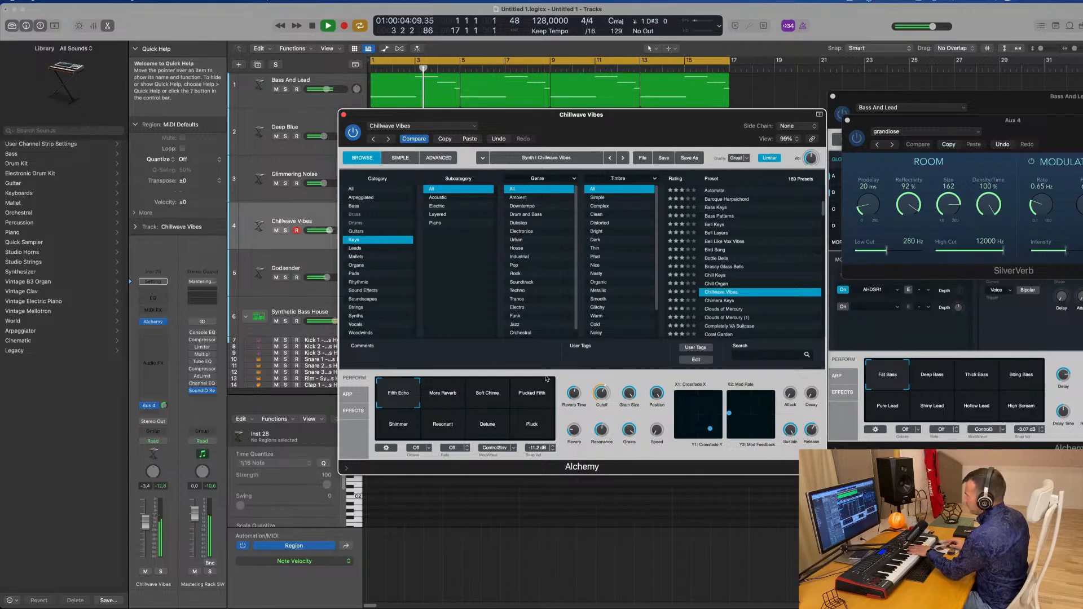
Try the Chillwave Vibes performance snapshots, check the Bus 4 send and nudge the track volume
{"action": "left_click", "coordinate": [448, 399]}
{"action": "left_click", "coordinate": [488, 399]}
{"action": "left_click", "coordinate": [535, 398]}
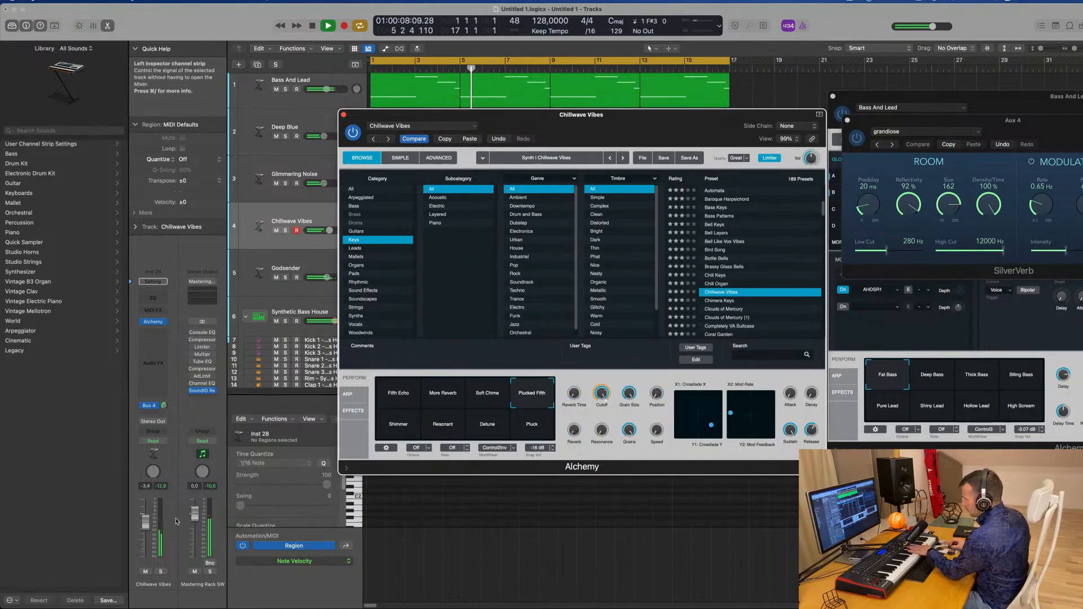
{"action": "left_click", "coordinate": [403, 433]}
{"action": "left_click", "coordinate": [450, 428]}
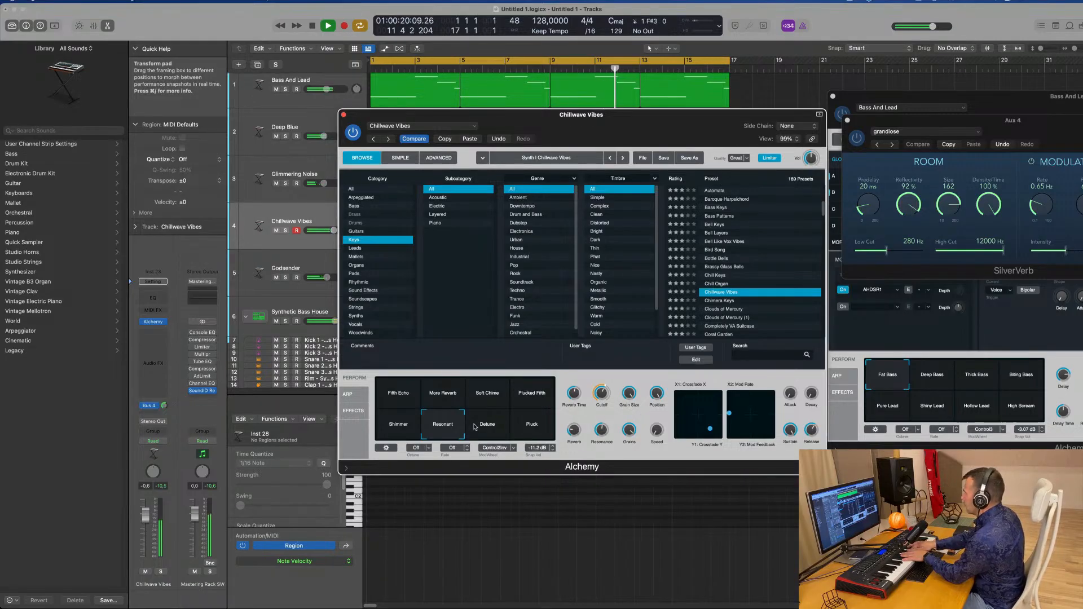
{"action": "left_click", "coordinate": [152, 405]}
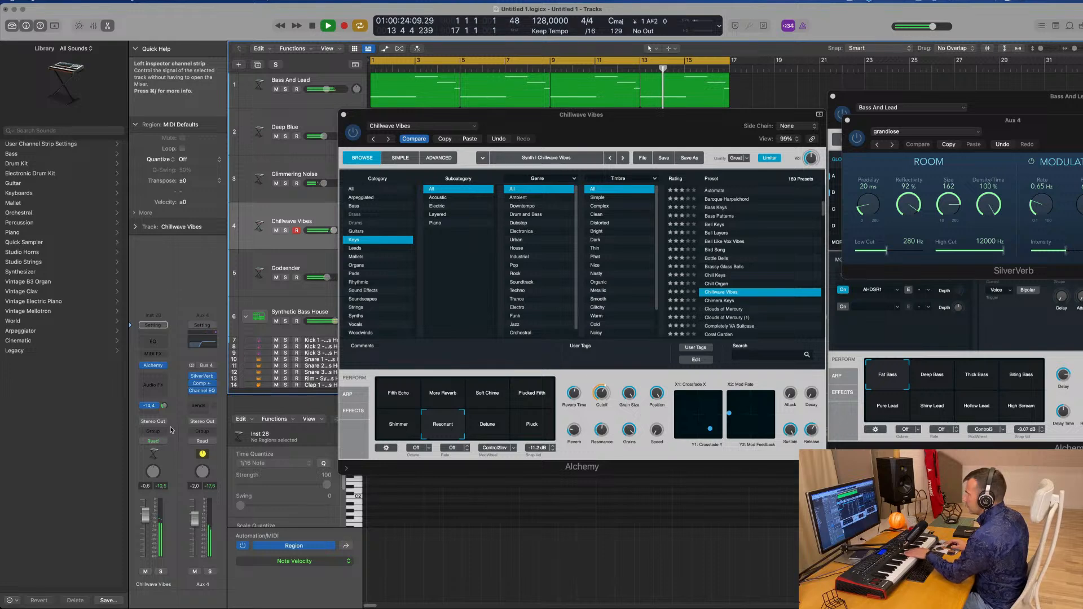
{"action": "left_click", "coordinate": [486, 432]}
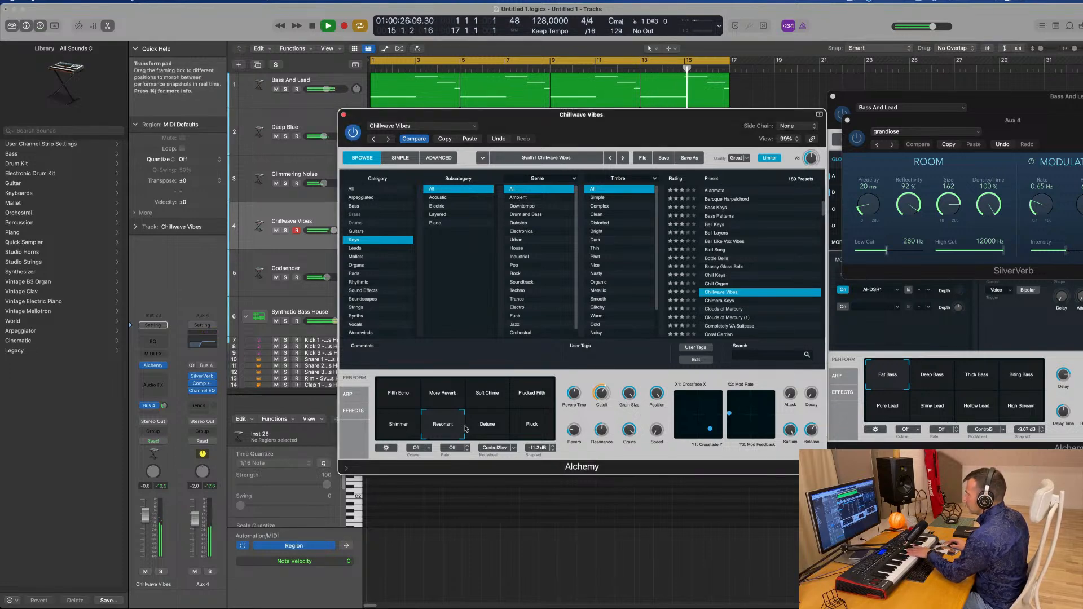
{"action": "left_click", "coordinate": [534, 435]}
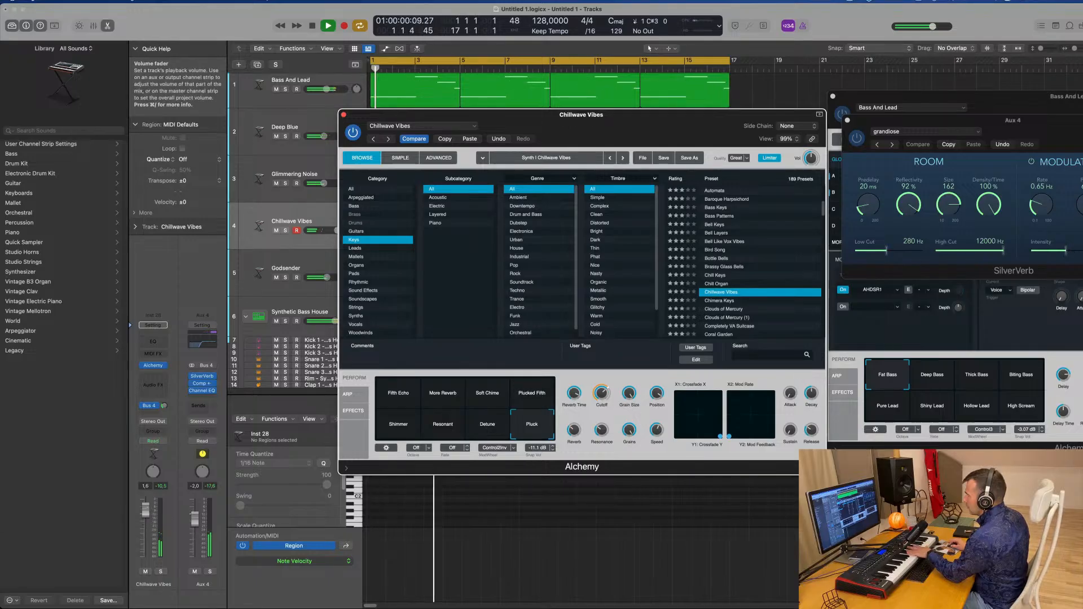
{"action": "left_click_drag", "start_coordinate": [146, 516], "coordinate": [148, 510]}
{"action": "left_click", "coordinate": [437, 432]}
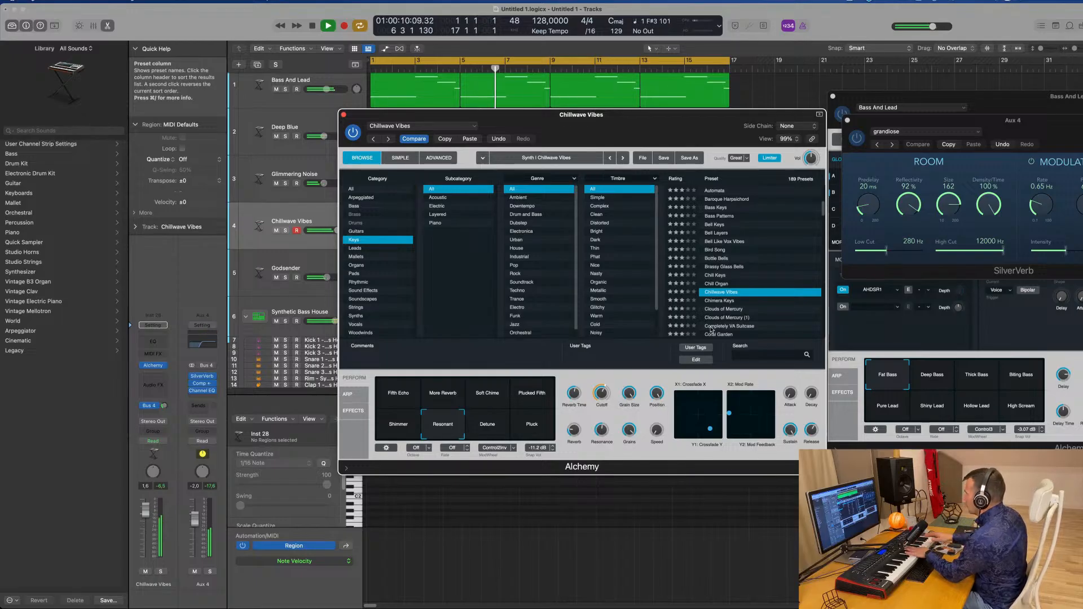
Load Chimera Keys and audition its Synth Keys, Bell Keys, Unstable Pad, Harsh Pluck and Organ snapshots
{"action": "left_click", "coordinate": [724, 300]}
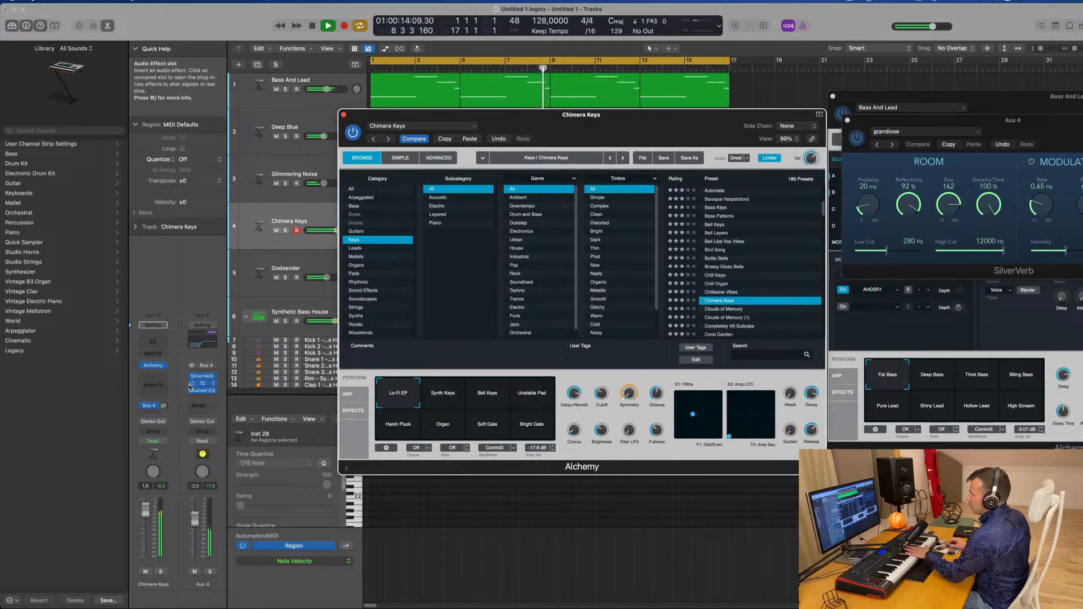
{"action": "left_click_drag", "start_coordinate": [167, 391], "coordinate": [167, 390]}
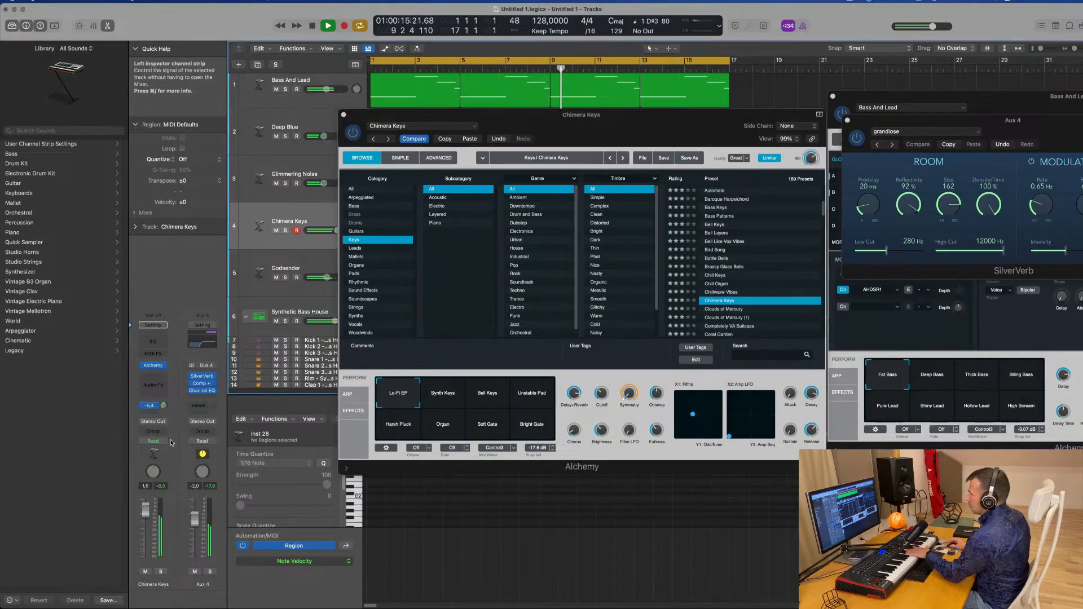
{"action": "left_click", "coordinate": [452, 405]}
{"action": "left_click", "coordinate": [488, 406]}
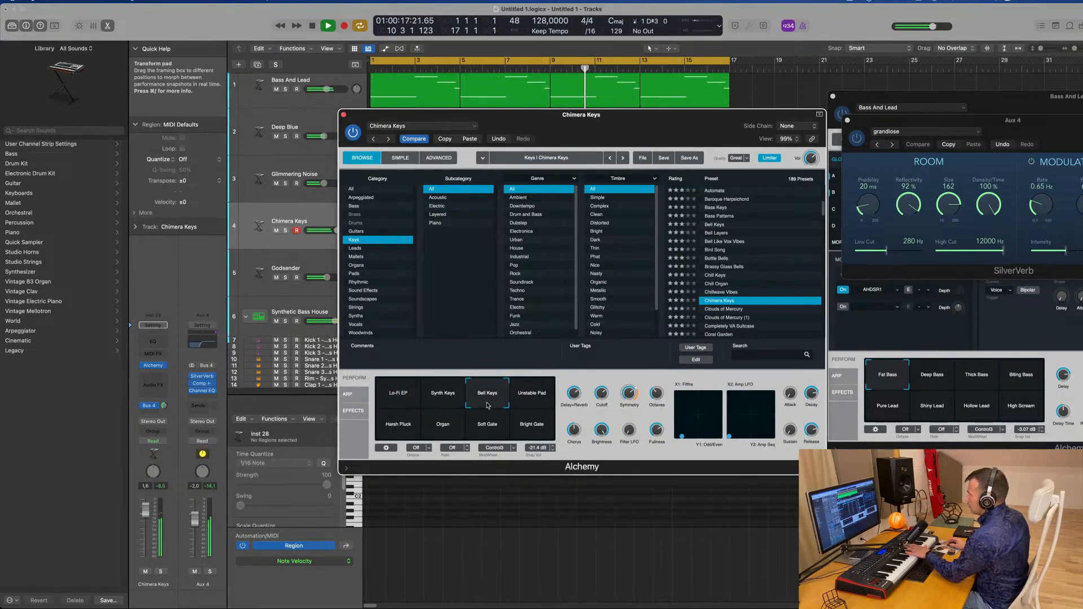
{"action": "left_click", "coordinate": [523, 396]}
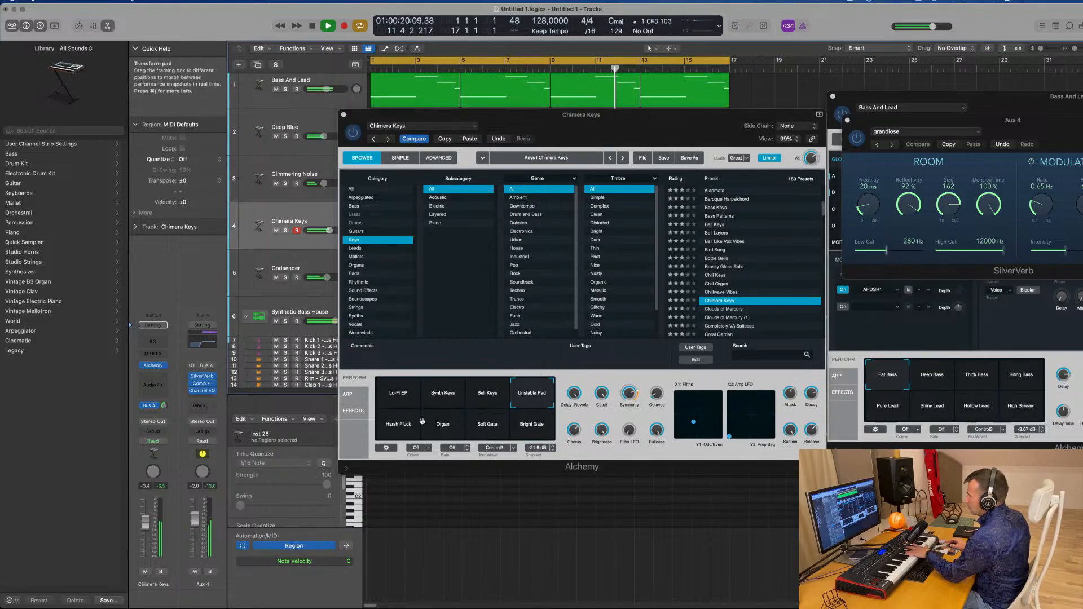
{"action": "left_click", "coordinate": [400, 429]}
{"action": "left_click", "coordinate": [444, 430]}
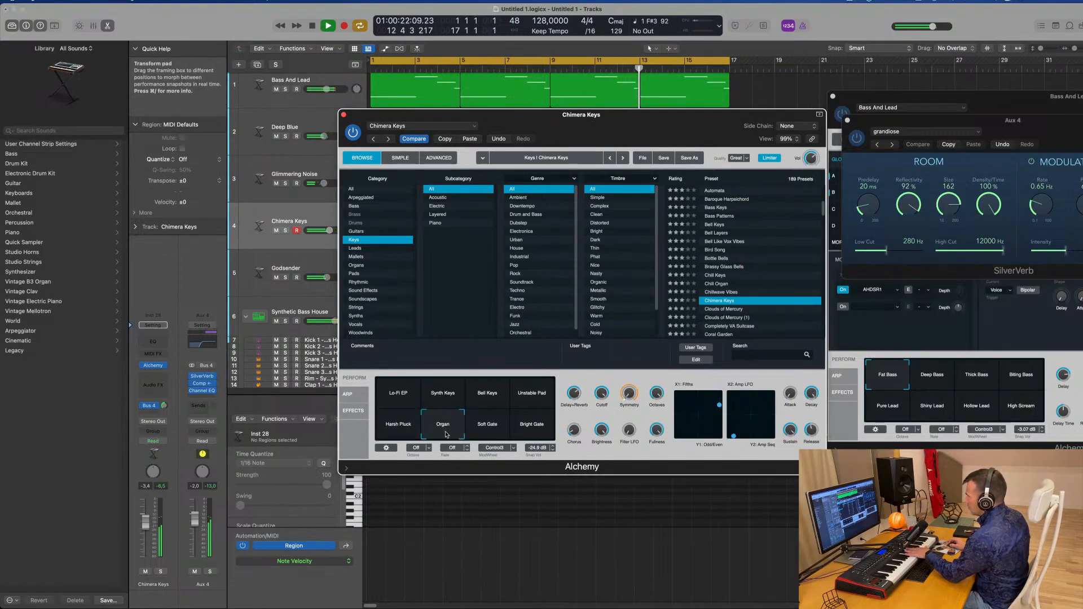
{"action": "left_click_drag", "start_coordinate": [145, 523], "coordinate": [145, 519]}
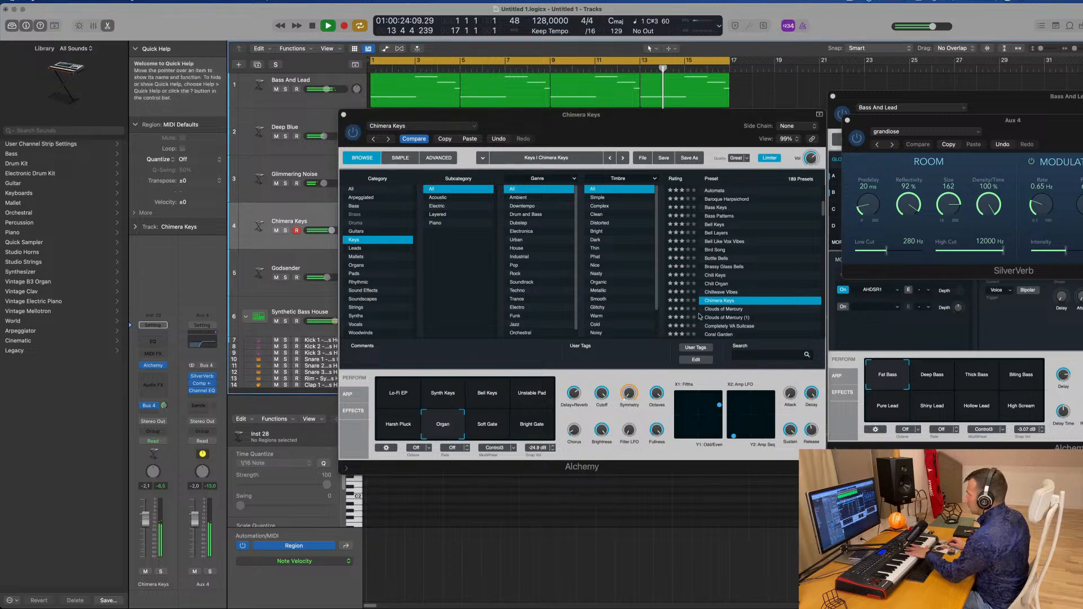
Load the Clouds of Mercury preset with the Ambient Plucks snapshot and record a keyboard part on the track
{"action": "left_click", "coordinate": [732, 310]}
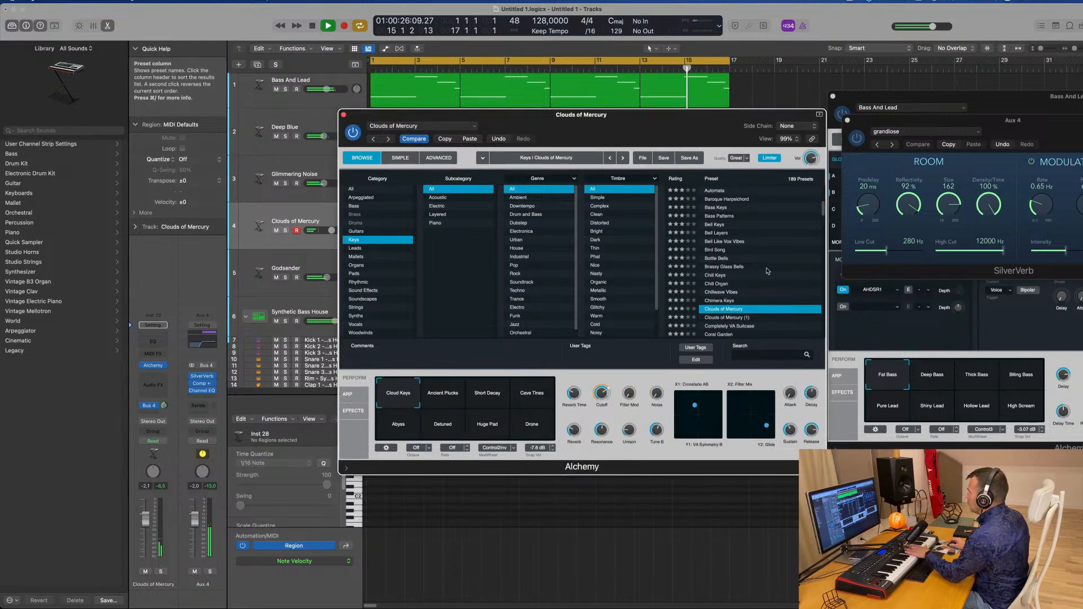
{"action": "left_click", "coordinate": [449, 394]}
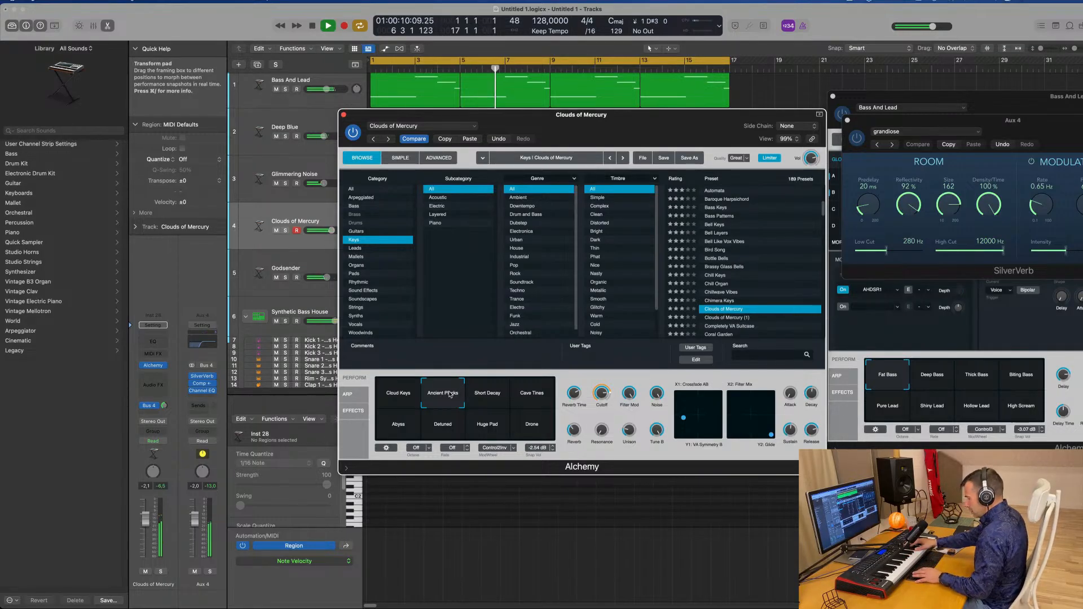
{"action": "key", "text": "r"}
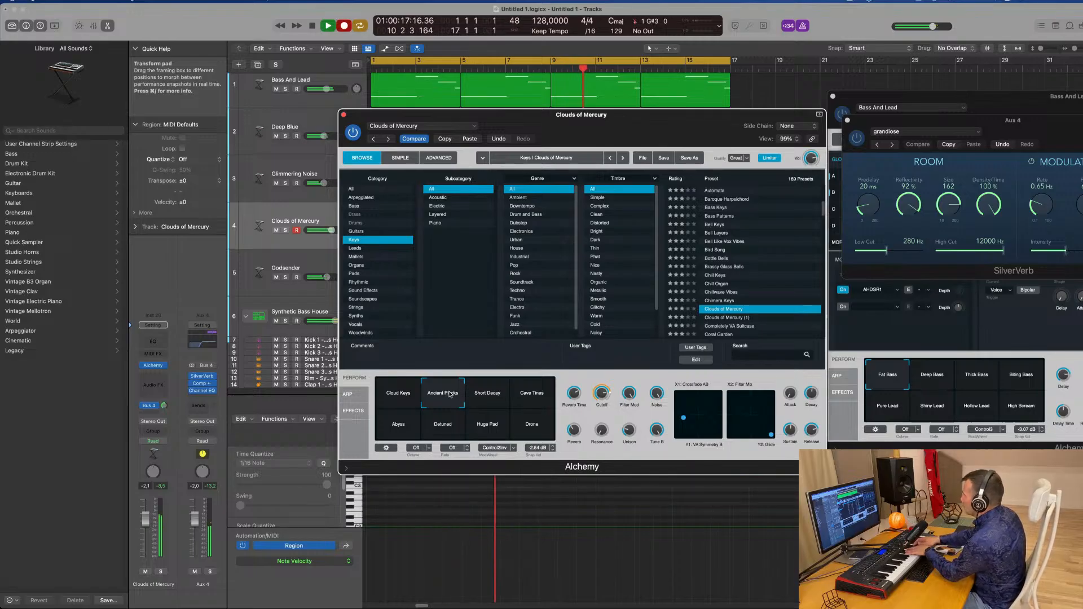
{"action": "key", "text": "space"}
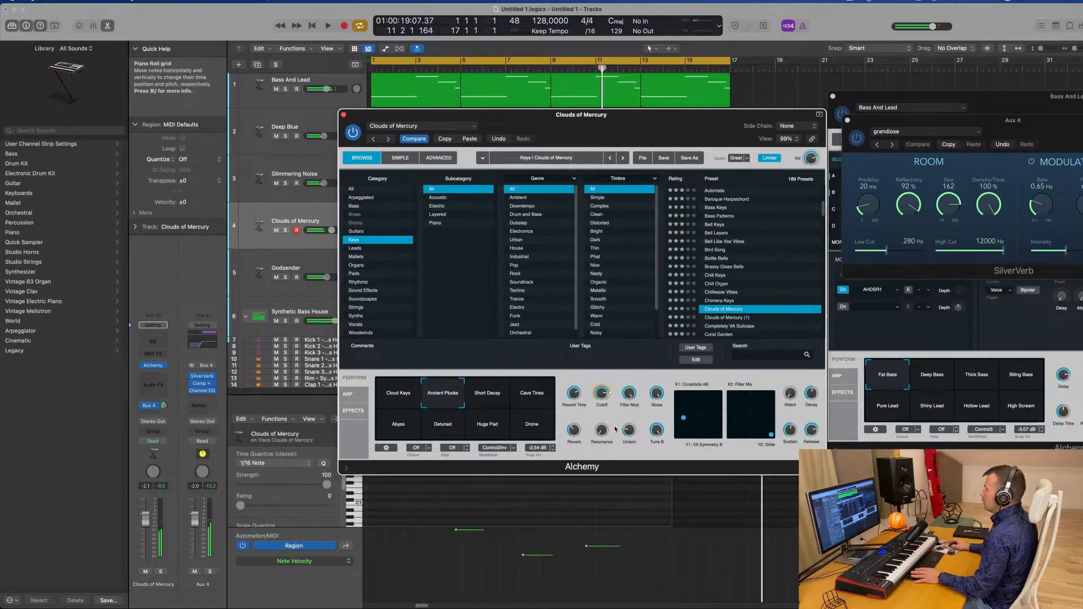
{"action": "key", "text": "space"}
Open the Clouds of Mercury region in the piano roll and play it back to review the recorded notes
{"action": "left_click_drag", "start_coordinate": [440, 115], "coordinate": [809, 76]}
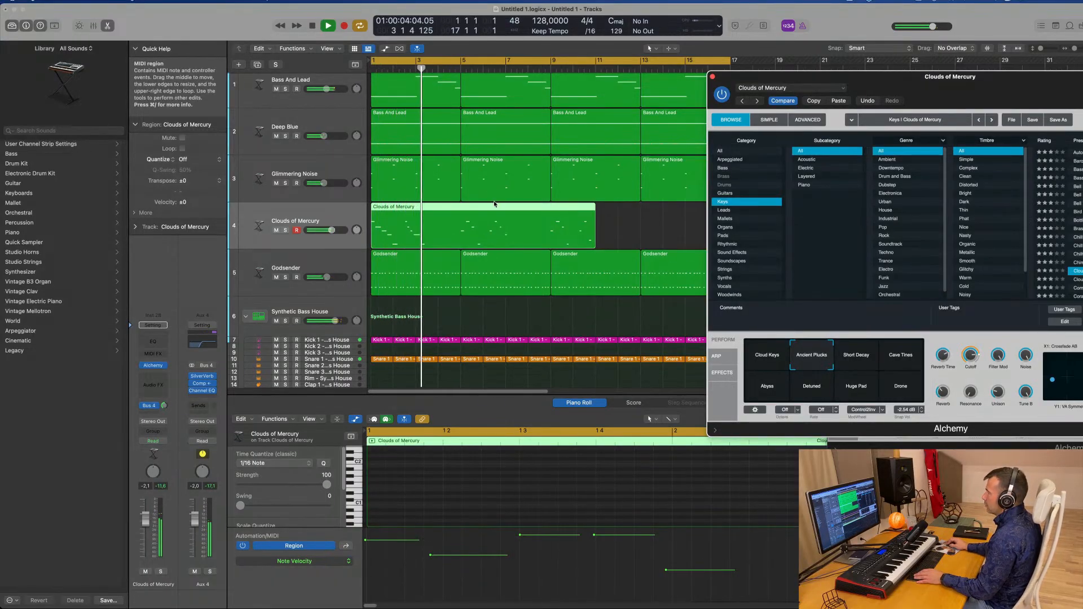
{"action": "double_click", "coordinate": [497, 220]}
{"action": "double_click", "coordinate": [496, 220]}
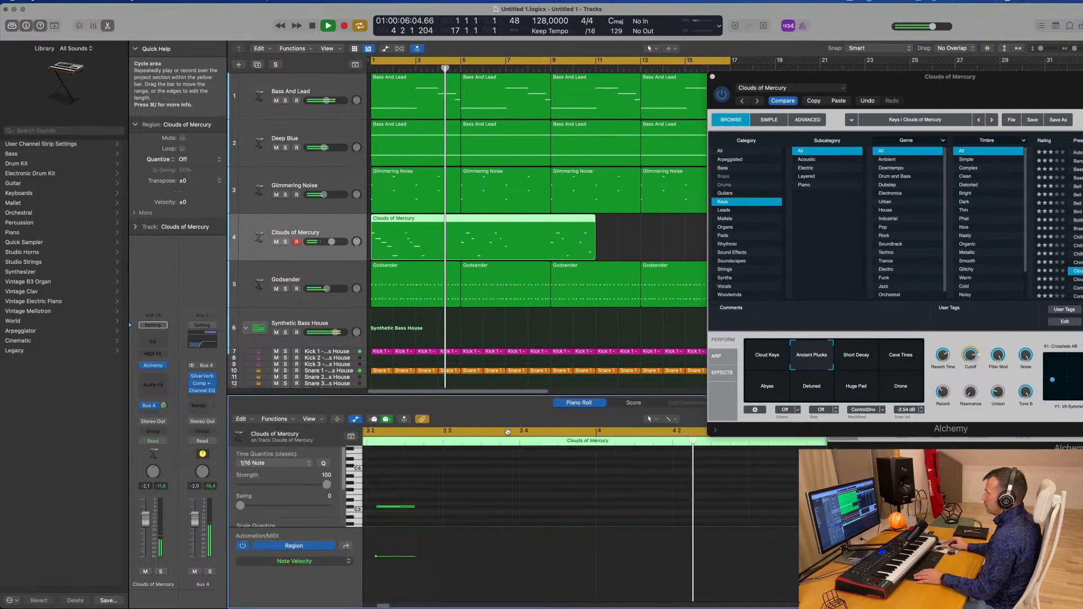
{"action": "scroll", "coordinate": [596, 500], "scroll_direction": "down", "scroll_amount": 8}
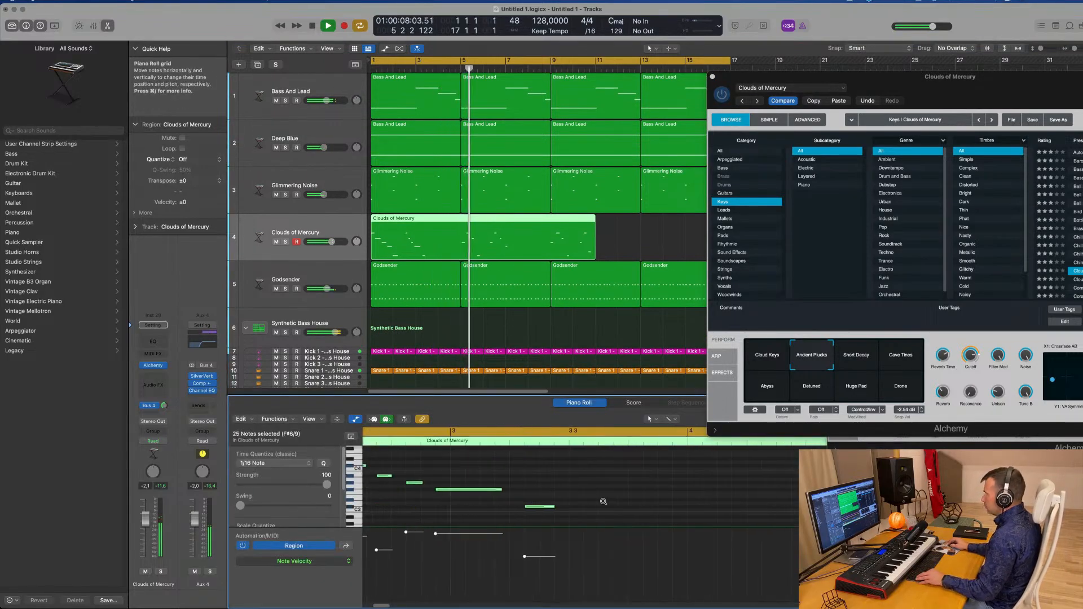
{"action": "scroll", "coordinate": [704, 503], "scroll_direction": "up", "scroll_amount": 3}
{"action": "scroll", "coordinate": [704, 503], "scroll_direction": "down", "scroll_amount": 2}
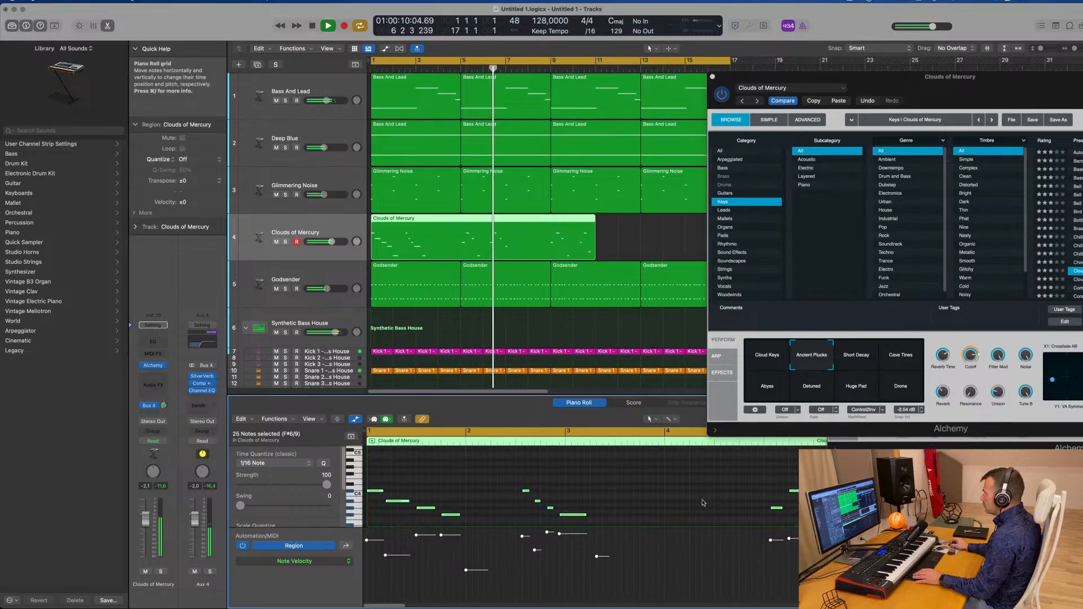
{"action": "key", "text": "Return"}
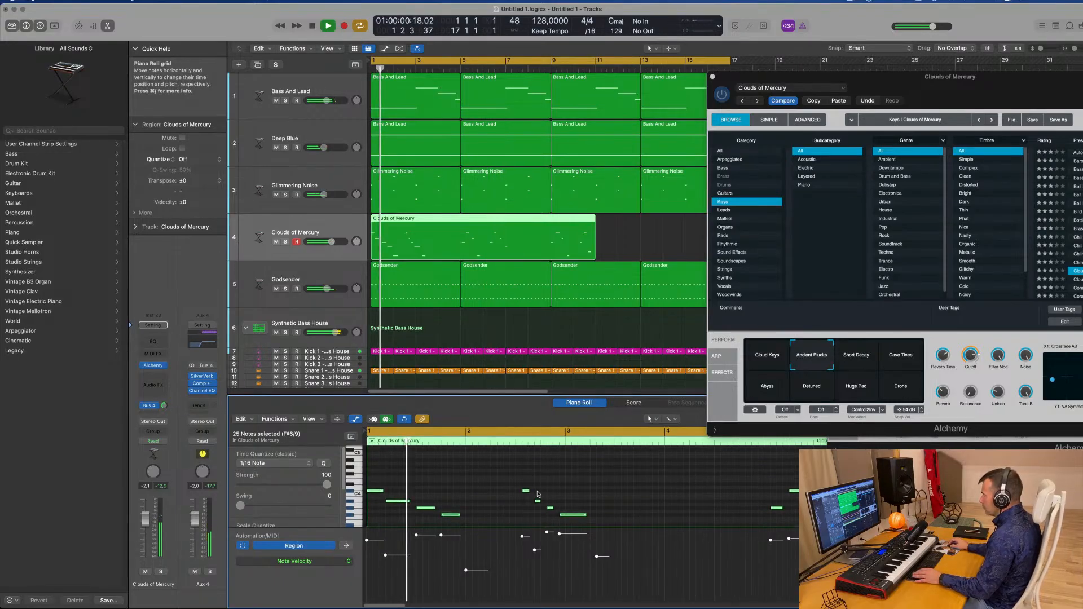
Select a stray note in the Clouds of Mercury part, drag it later, and delete it
{"action": "left_click", "coordinate": [540, 491]}
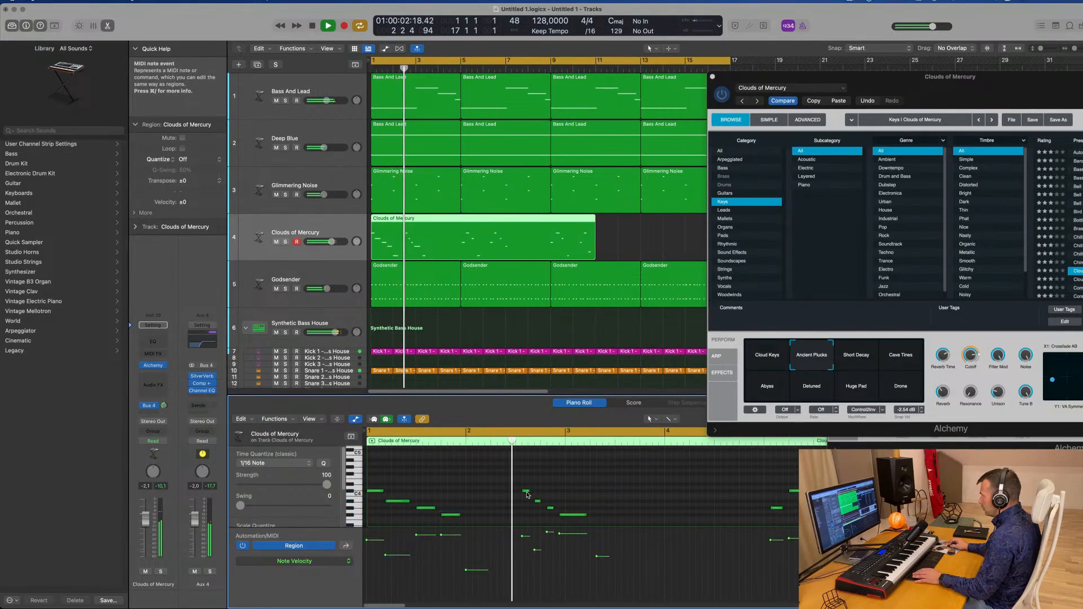
{"action": "left_click_drag", "start_coordinate": [527, 490], "coordinate": [768, 495]}
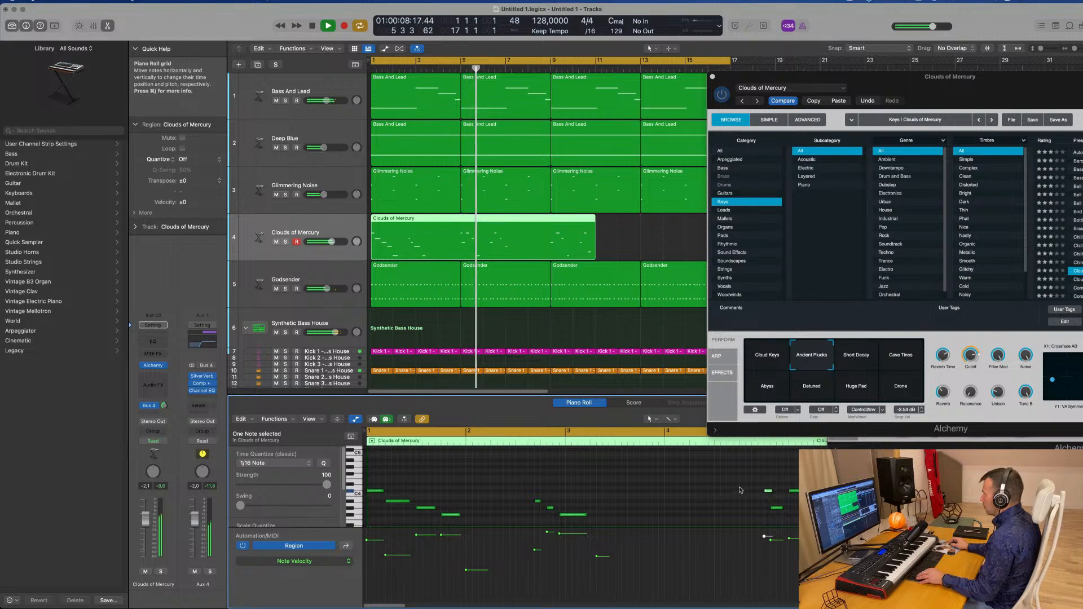
{"action": "scroll", "coordinate": [712, 497], "scroll_direction": "down", "scroll_amount": 2}
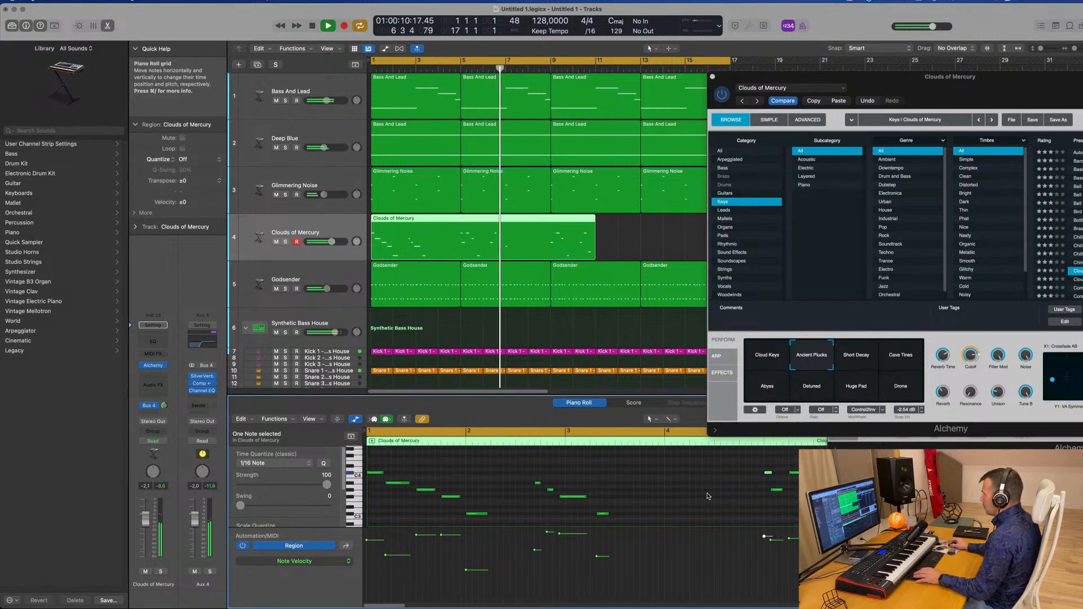
{"action": "key", "text": "Delete"}
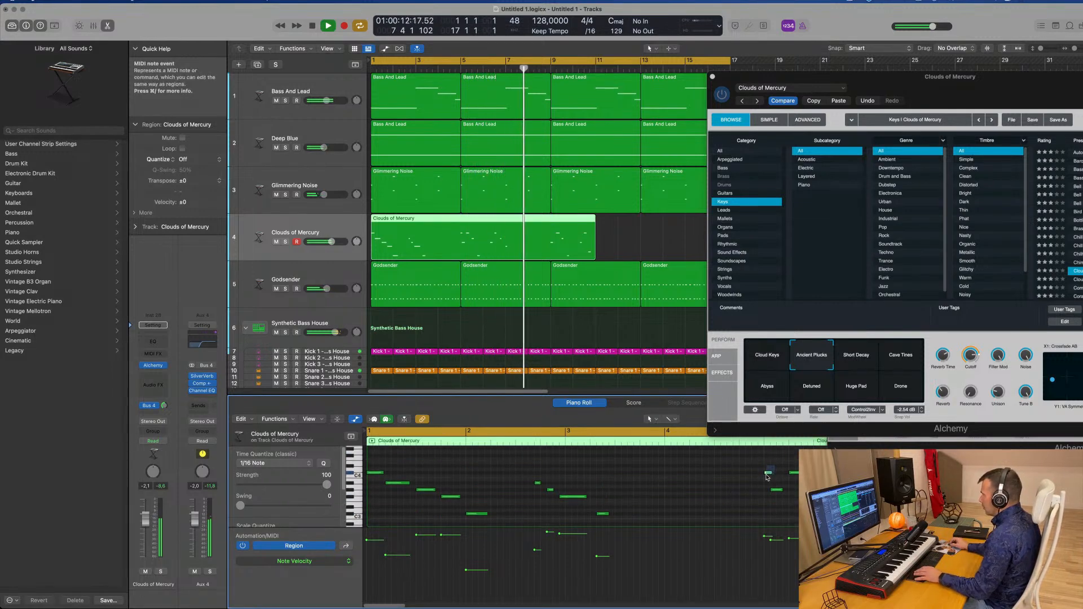
Play the edited keyboard part back from the start to review it
{"action": "left_click", "coordinate": [777, 489]}
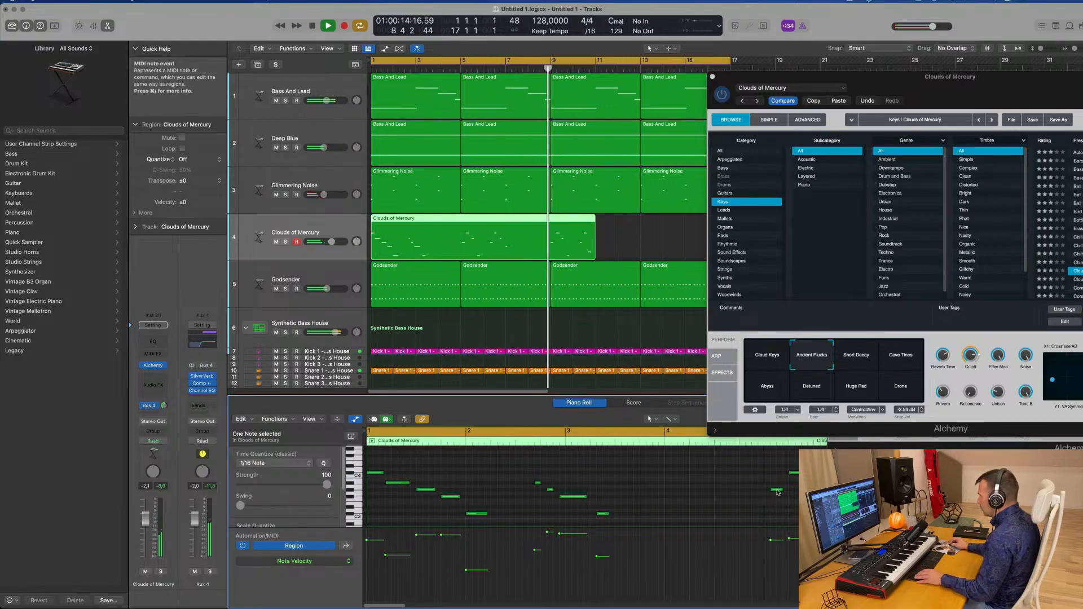
{"action": "key", "text": "Return"}
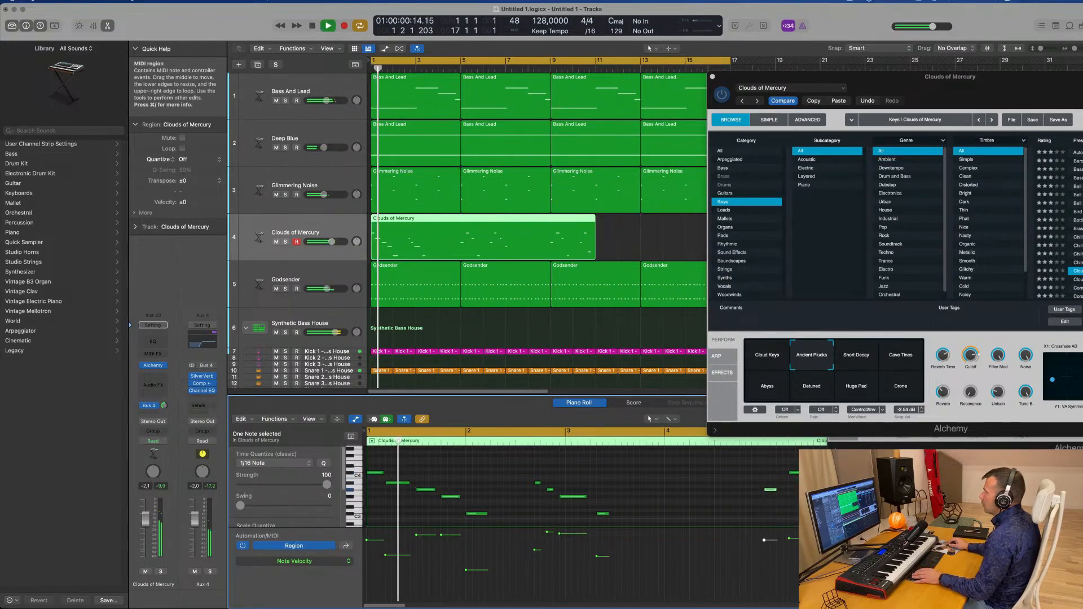
{"action": "left_click", "coordinate": [457, 68]}
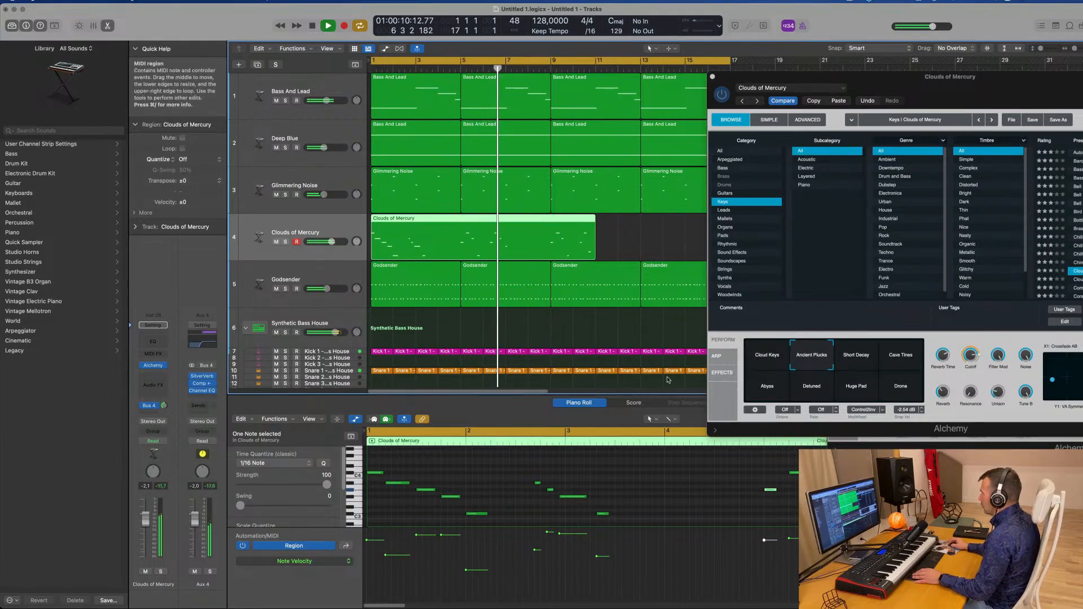
{"action": "scroll", "coordinate": [649, 490], "scroll_direction": "down", "scroll_amount": 1}
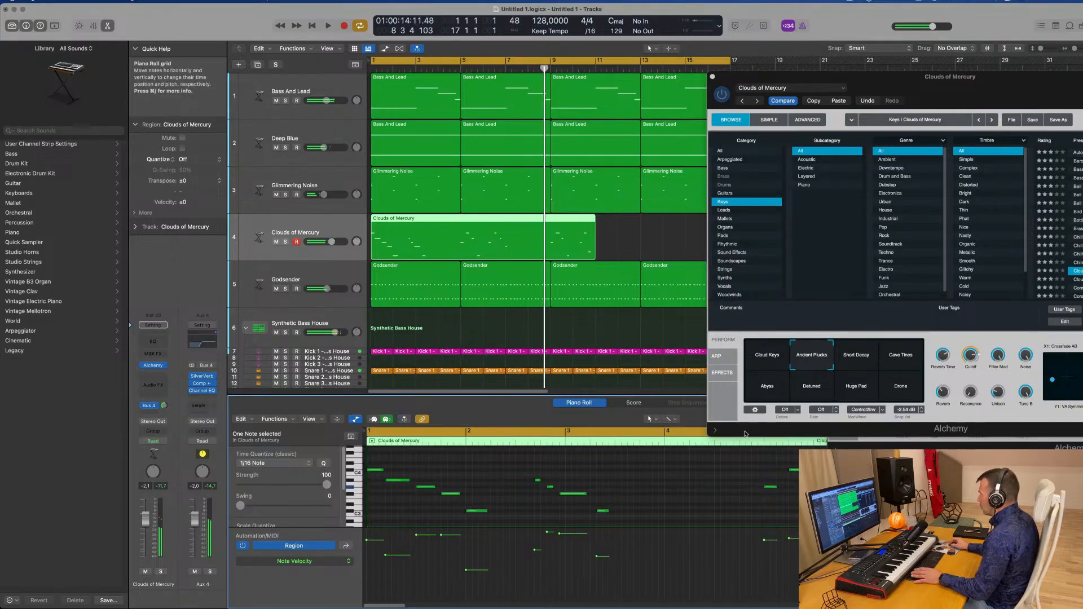
{"action": "key", "text": "Return"}
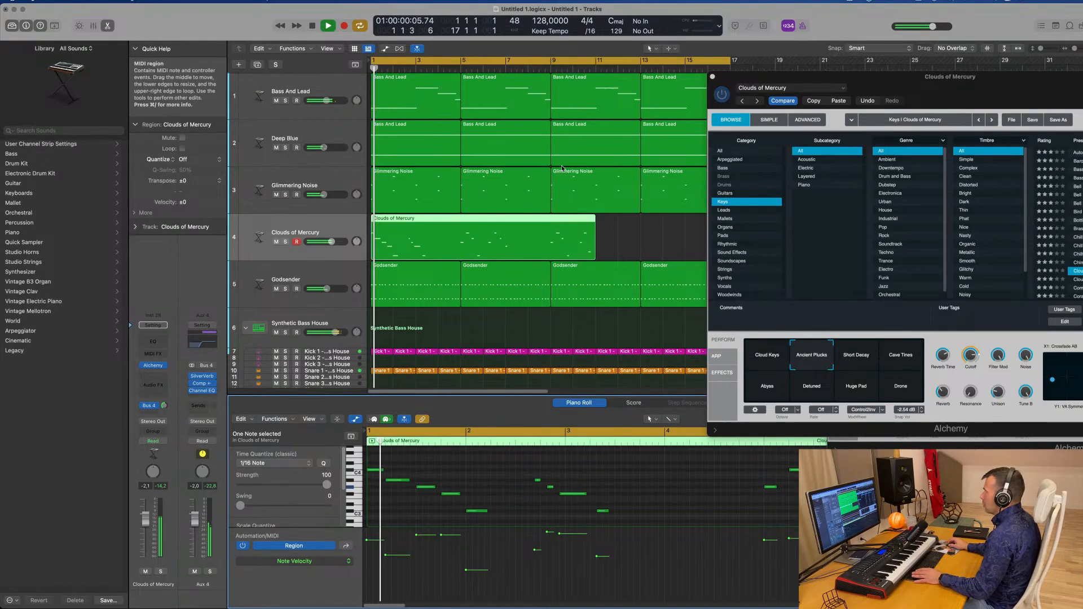
Split the Clouds of Mercury region at bar 3 and delete the section after the split
{"action": "left_click", "coordinate": [458, 222]}
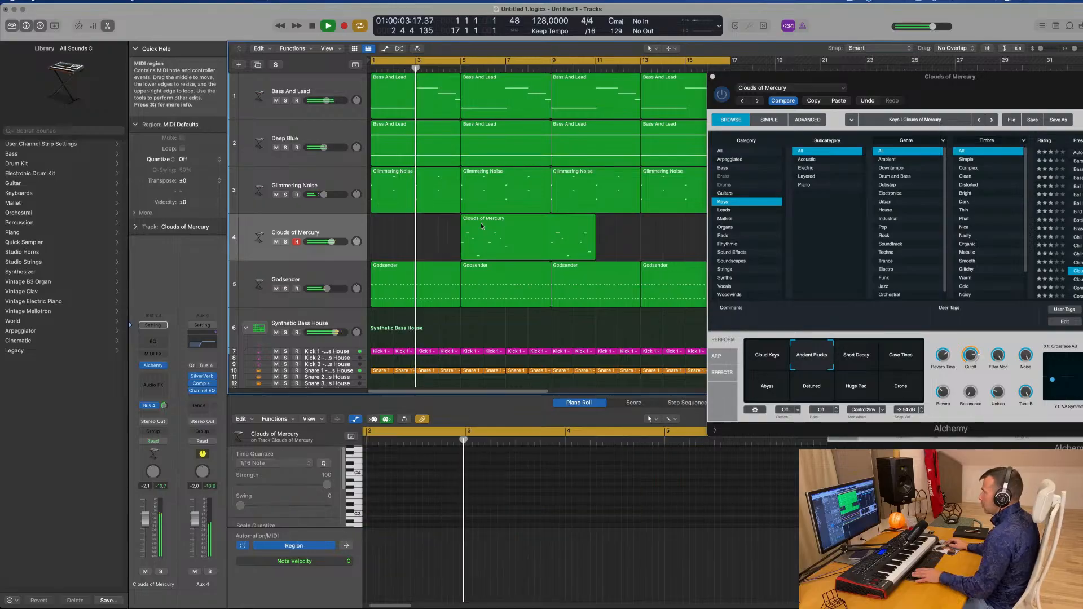
{"action": "mouse_move", "coordinate": [507, 223]}
{"action": "left_mouse_down"}
{"action": "mouse_move", "coordinate": [417, 224]}
{"action": "mouse_move", "coordinate": [507, 224]}
{"action": "left_mouse_up"}
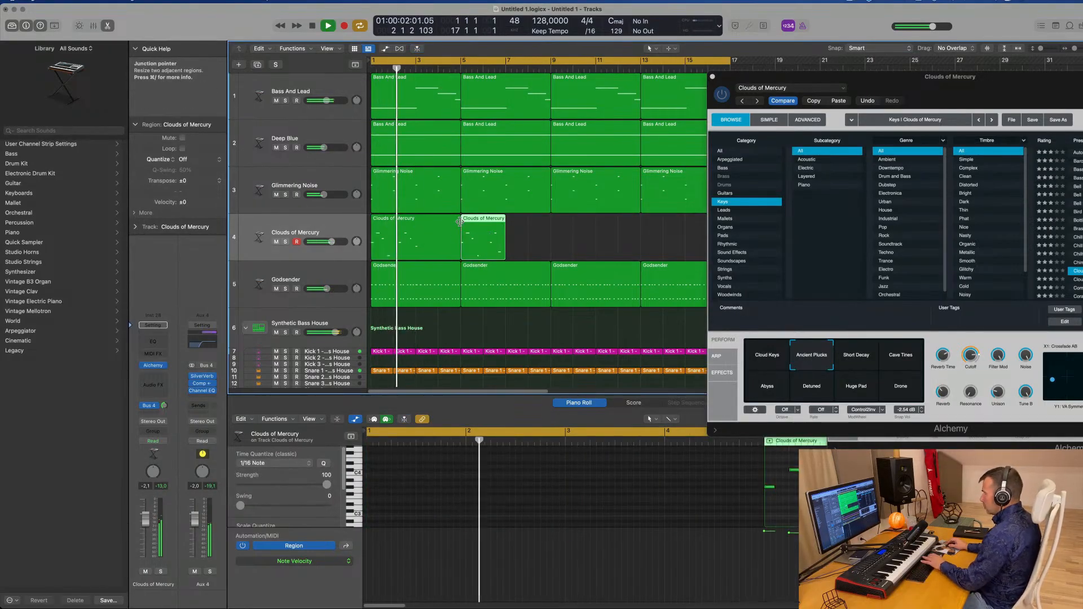
{"action": "key", "text": "Delete"}
{"action": "left_click", "coordinate": [451, 237]}
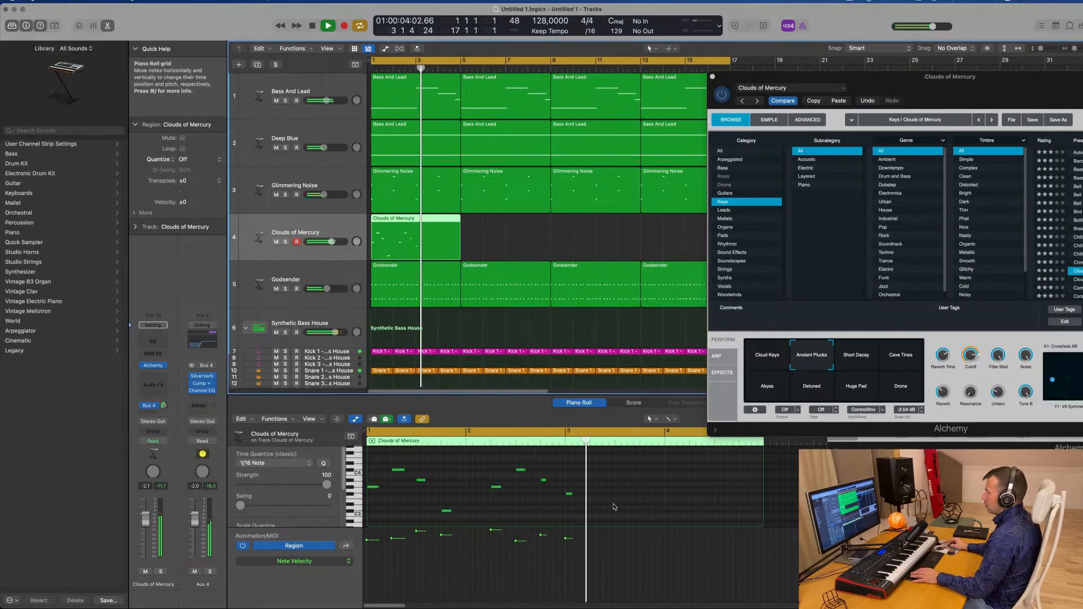
Play the project and audition the Short Decay, Cave Tines and Abyss snapshots in Alchemy
{"action": "key", "text": "Return"}
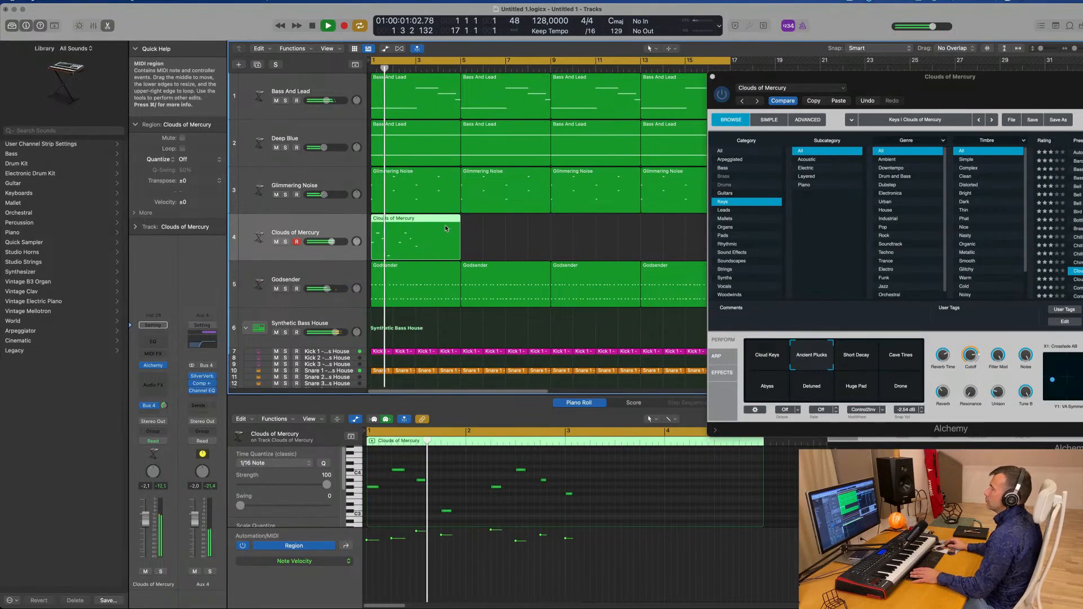
{"action": "key", "text": "Return"}
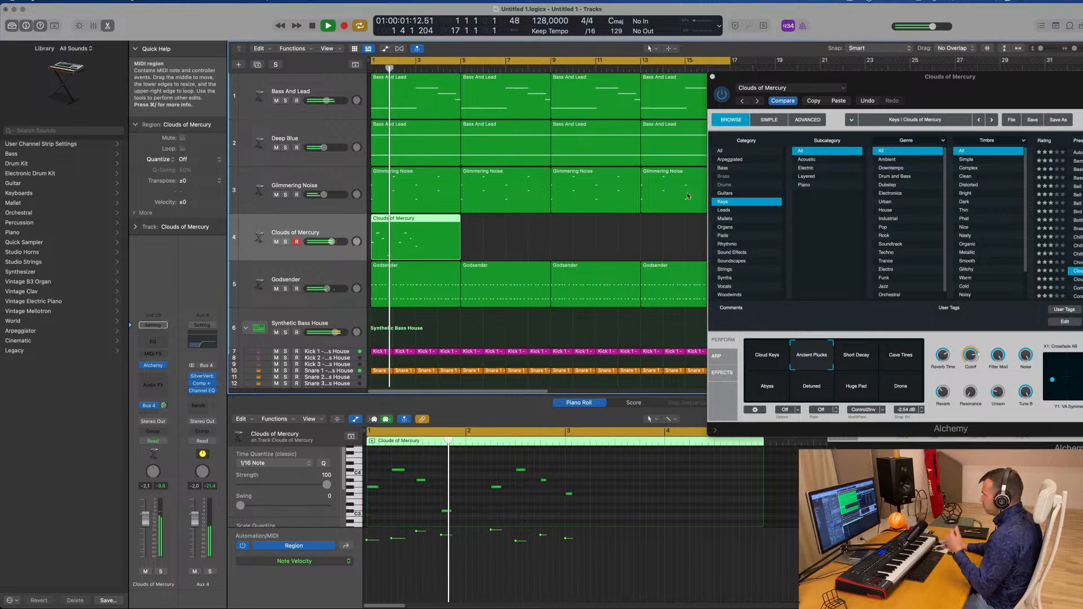
{"action": "left_click_drag", "start_coordinate": [858, 327], "coordinate": [597, 332]}
{"action": "left_click", "coordinate": [603, 361]}
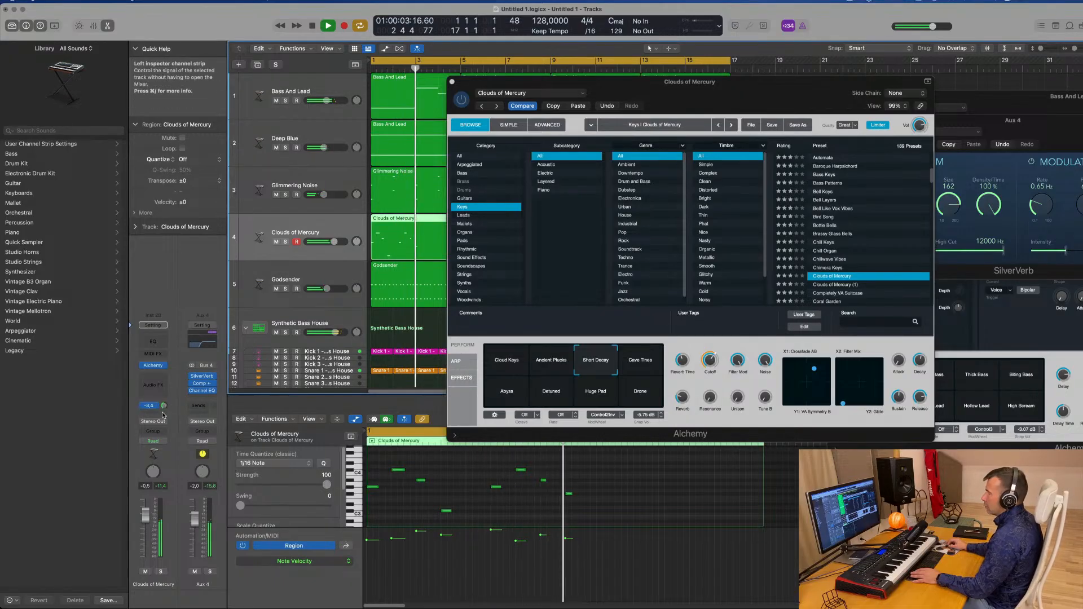
{"action": "left_click", "coordinate": [636, 363]}
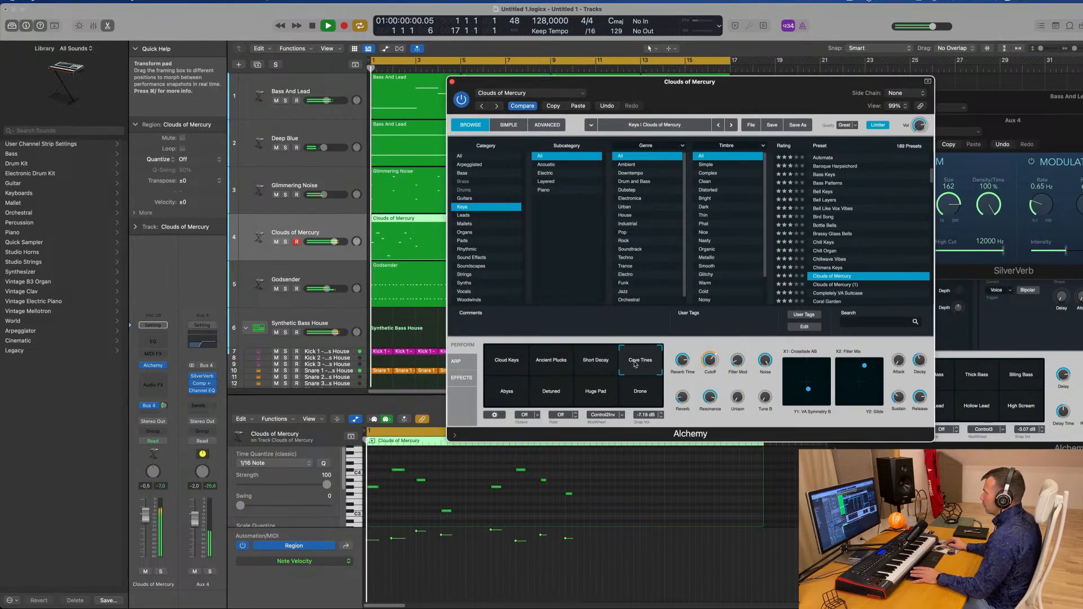
{"action": "left_click", "coordinate": [505, 395]}
{"action": "key", "text": "space"}
Audition the Detuned, Huge Pad, Drone and Cloud Keys snapshots, returning to Ambient Plucks
{"action": "left_click", "coordinate": [556, 394]}
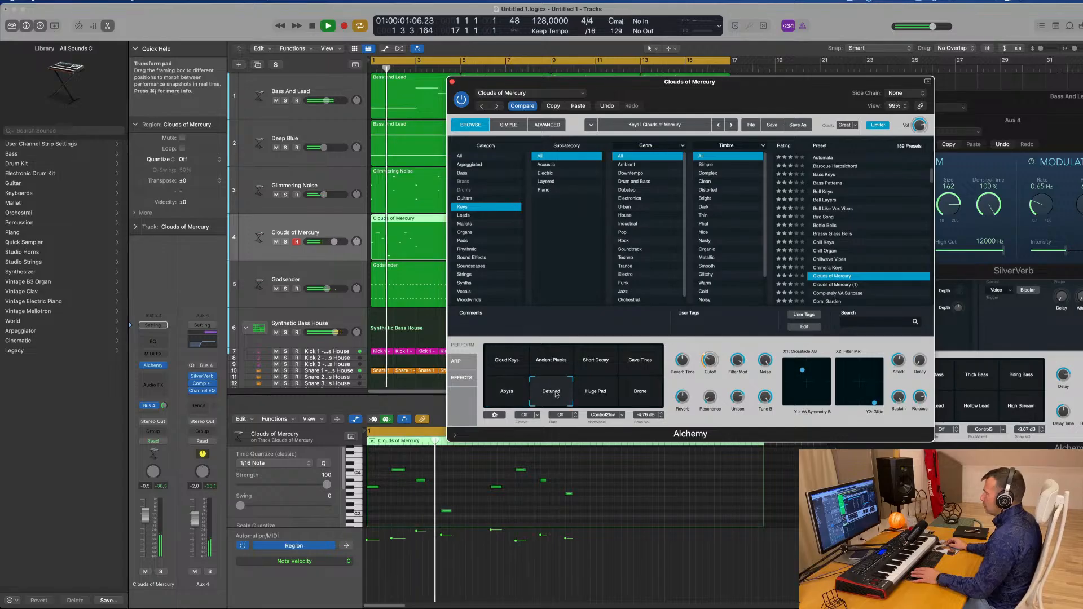
{"action": "left_click", "coordinate": [587, 392]}
{"action": "left_click", "coordinate": [641, 392]}
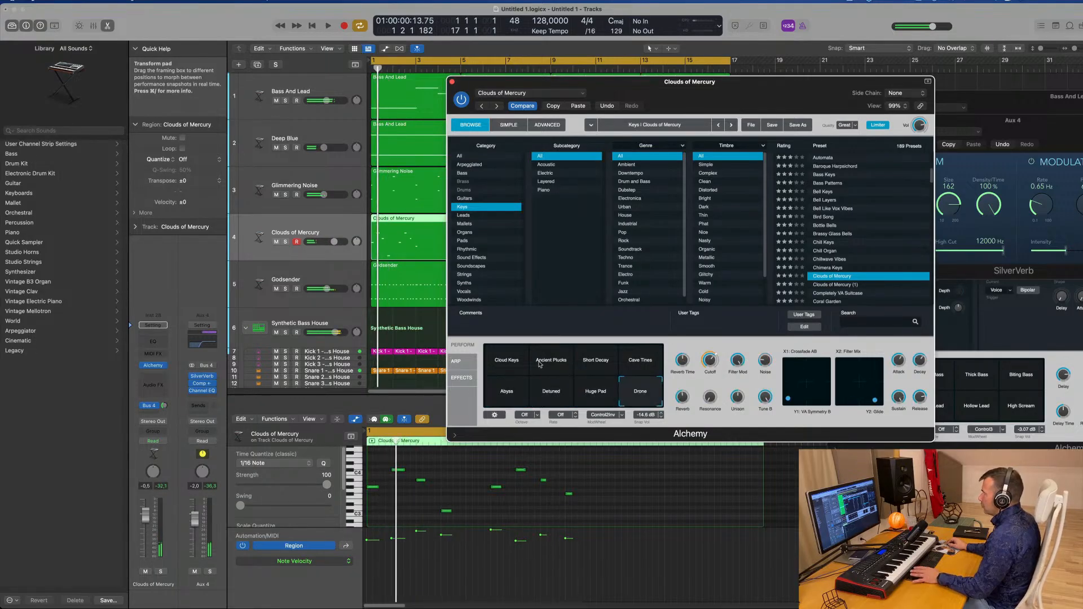
{"action": "key", "text": "space"}
{"action": "left_click", "coordinate": [497, 361]}
{"action": "left_click", "coordinate": [551, 364]}
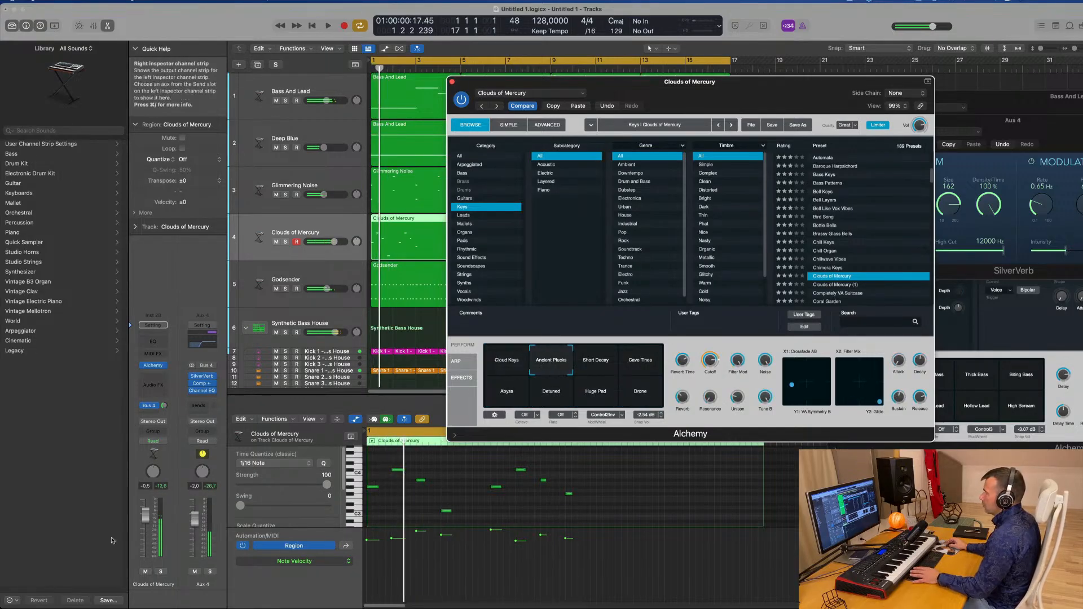
{"action": "left_click", "coordinate": [146, 518]}
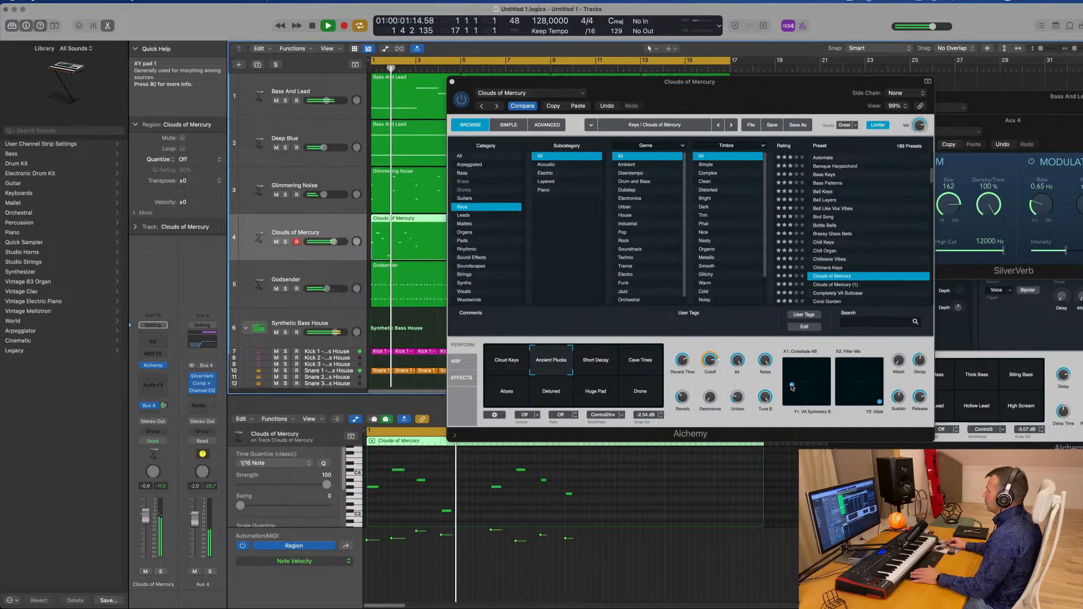
Nudge the point in the Crossfade A/B XY pad slightly while the part plays
{"action": "mouse_move", "coordinate": [792, 388]}
{"action": "left_mouse_down"}
{"action": "mouse_move", "coordinate": [820, 378]}
{"action": "mouse_move", "coordinate": [792, 396]}
{"action": "left_mouse_up"}
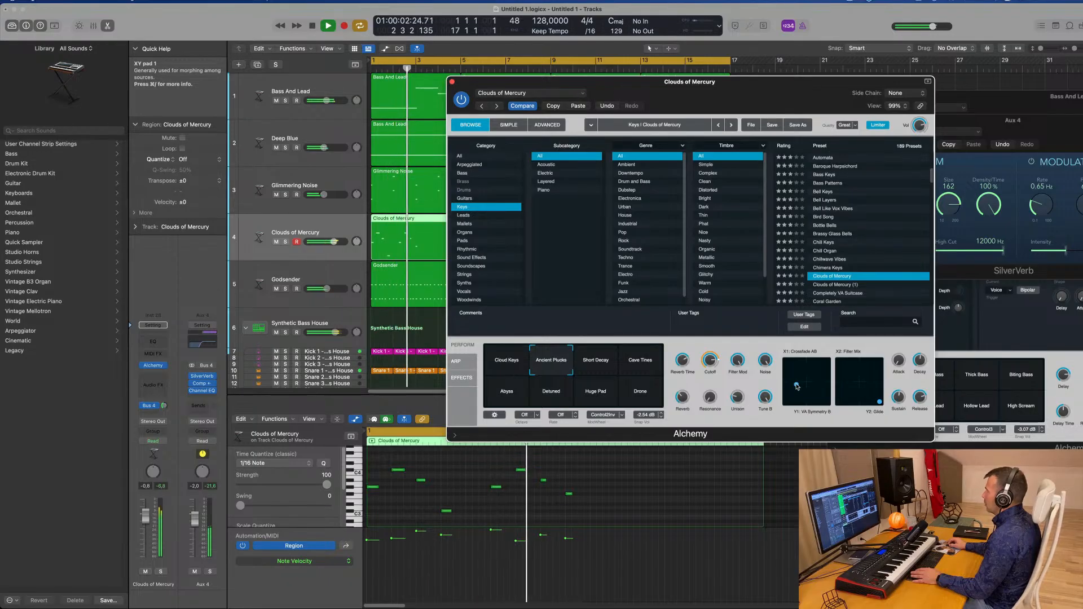
{"action": "left_click_drag", "start_coordinate": [798, 386], "coordinate": [800, 386]}
{"action": "key", "text": "Return"}
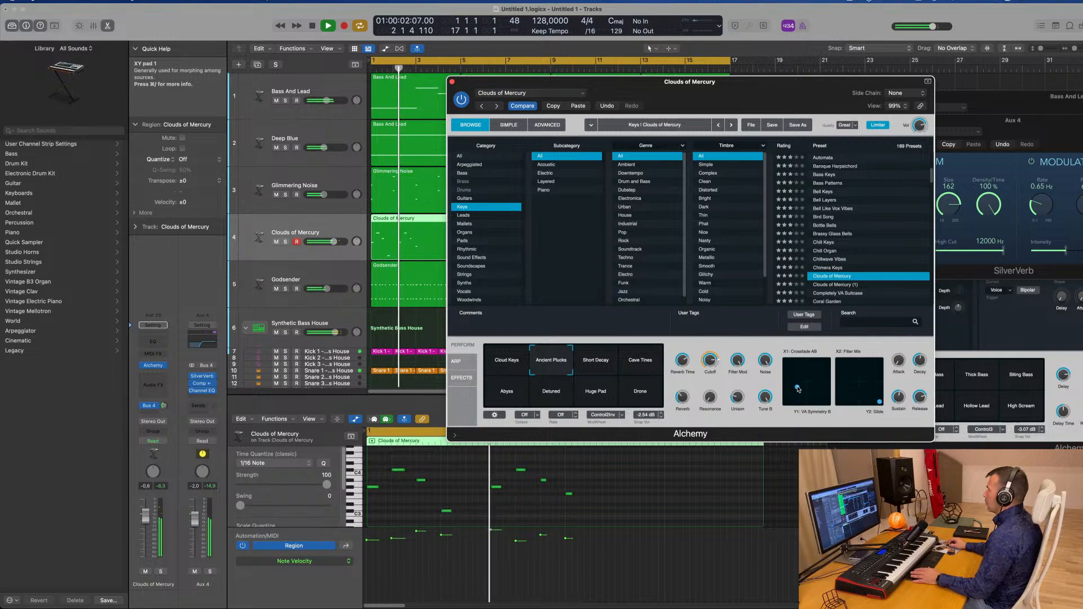
Toggle Compare in Alchemy and audition the Tremolo and Swell snapshots of the compared setting
{"action": "left_click", "coordinate": [521, 109]}
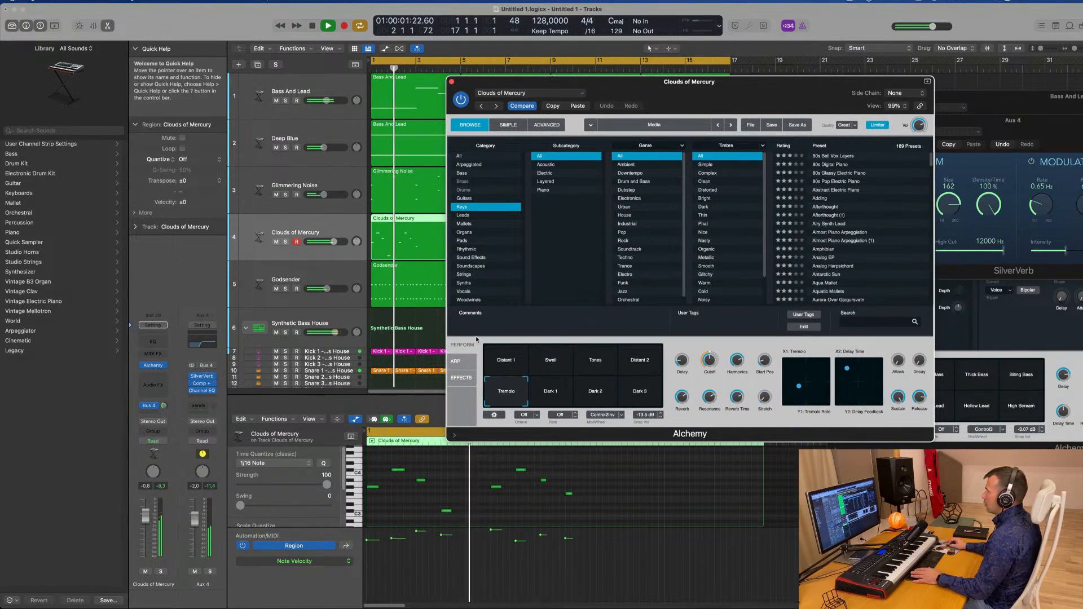
{"action": "key", "text": "space"}
{"action": "key", "text": "space"}
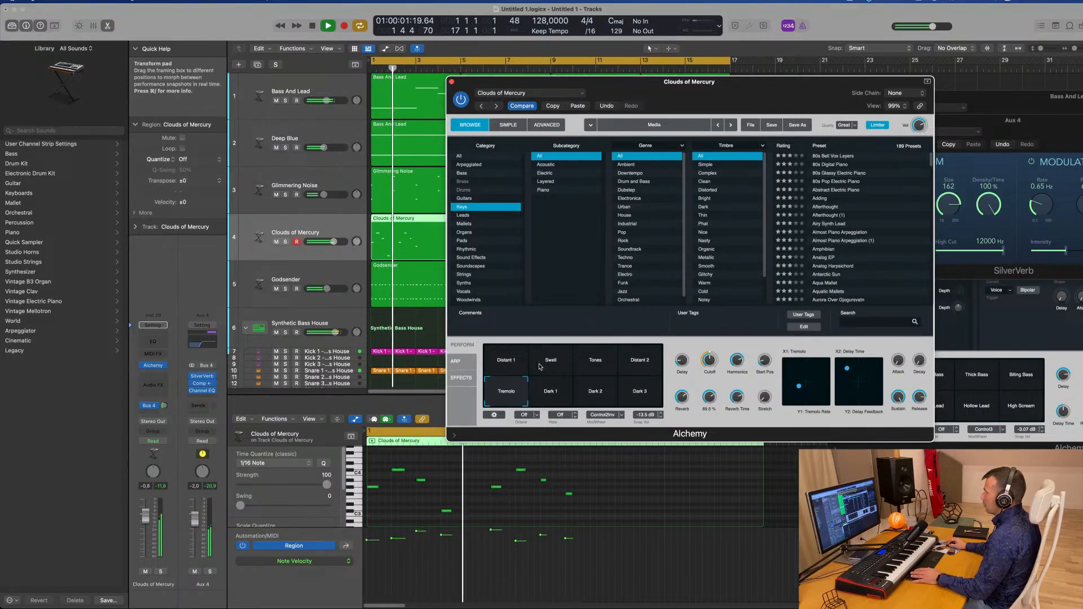
{"action": "left_click", "coordinate": [552, 363]}
{"action": "key", "text": "space"}
{"action": "key", "text": "space"}
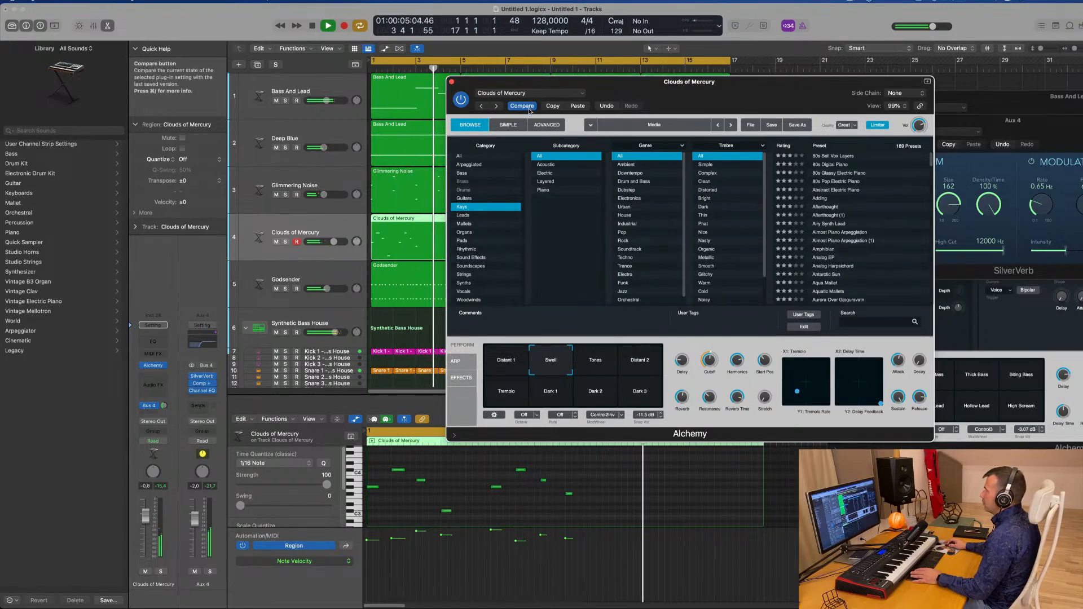
Undo the last snapshot change in Alchemy and reposition the plugin window
{"action": "left_click", "coordinate": [607, 106]}
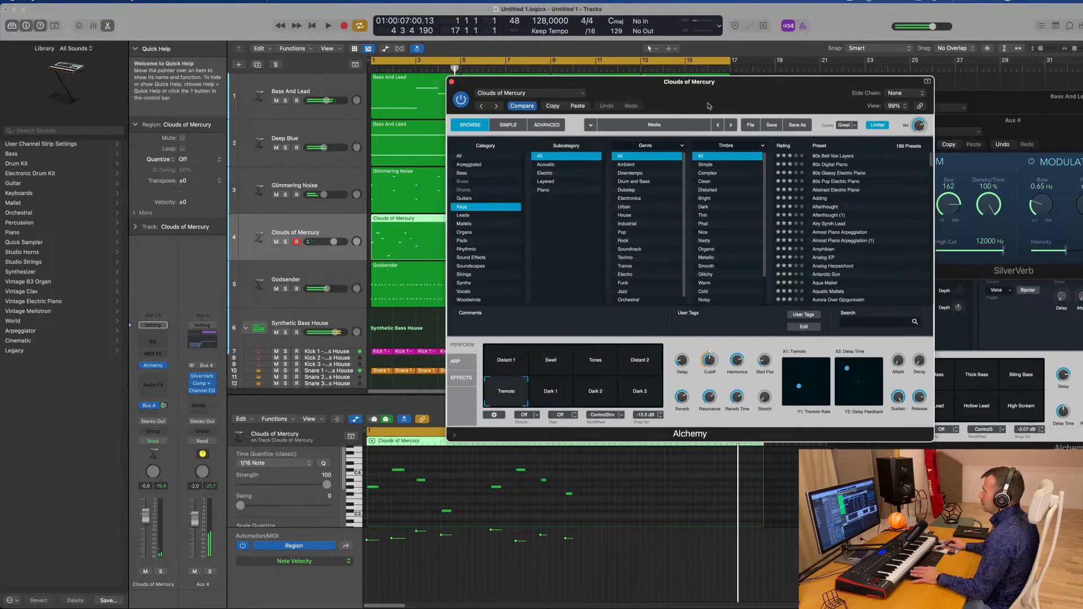
{"action": "key", "text": "space"}
{"action": "key", "text": "space"}
{"action": "left_click_drag", "start_coordinate": [748, 101], "coordinate": [731, 113]}
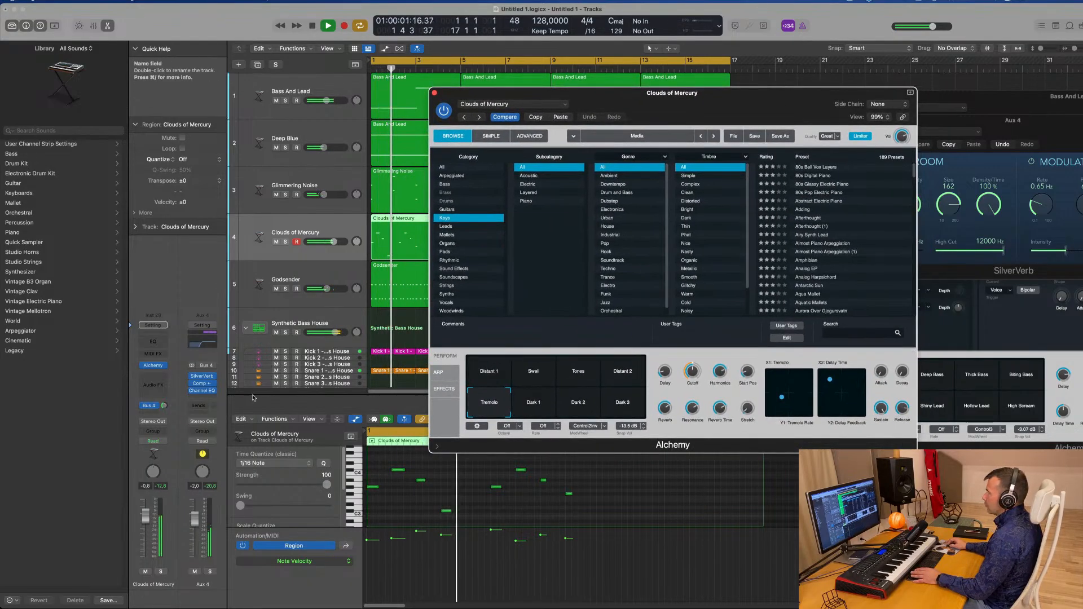
Audition the Swell, Distant 1 and Distant 2 snapshots, ending on Tremolo
{"action": "left_click", "coordinate": [531, 378]}
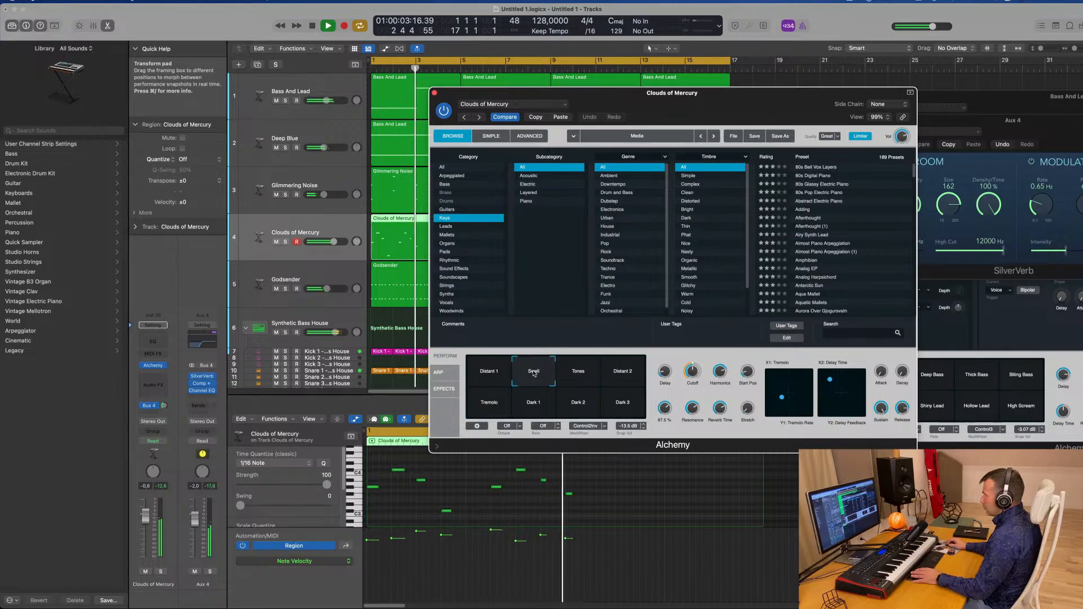
{"action": "key", "text": "space"}
{"action": "left_click", "coordinate": [500, 378]}
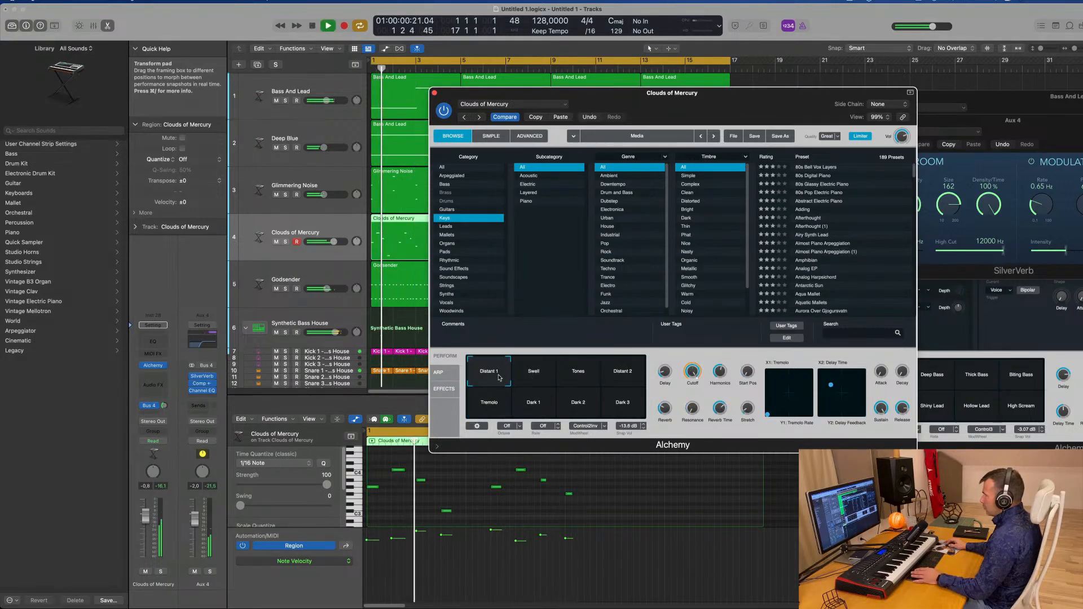
{"action": "left_click", "coordinate": [613, 379]}
{"action": "left_click", "coordinate": [480, 416]}
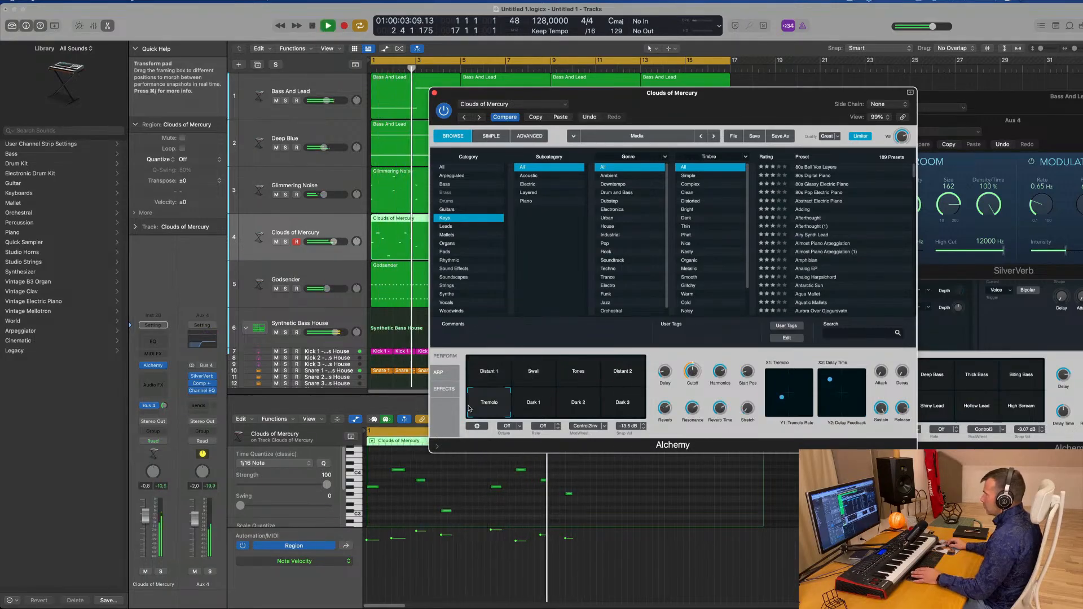
Restart playback and reposition the Alchemy window, scrolling the Keys preset list
{"action": "key", "text": "space"}
{"action": "key", "text": "space"}
{"action": "left_click_drag", "start_coordinate": [624, 98], "coordinate": [658, 101]}
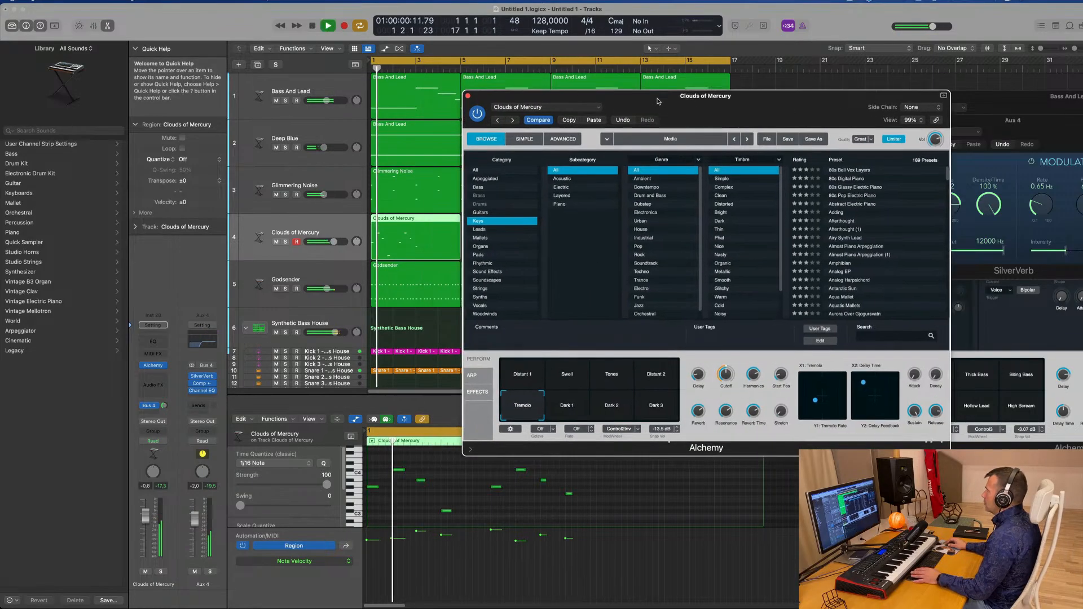
{"action": "left_click_drag", "start_coordinate": [745, 100], "coordinate": [719, 99]}
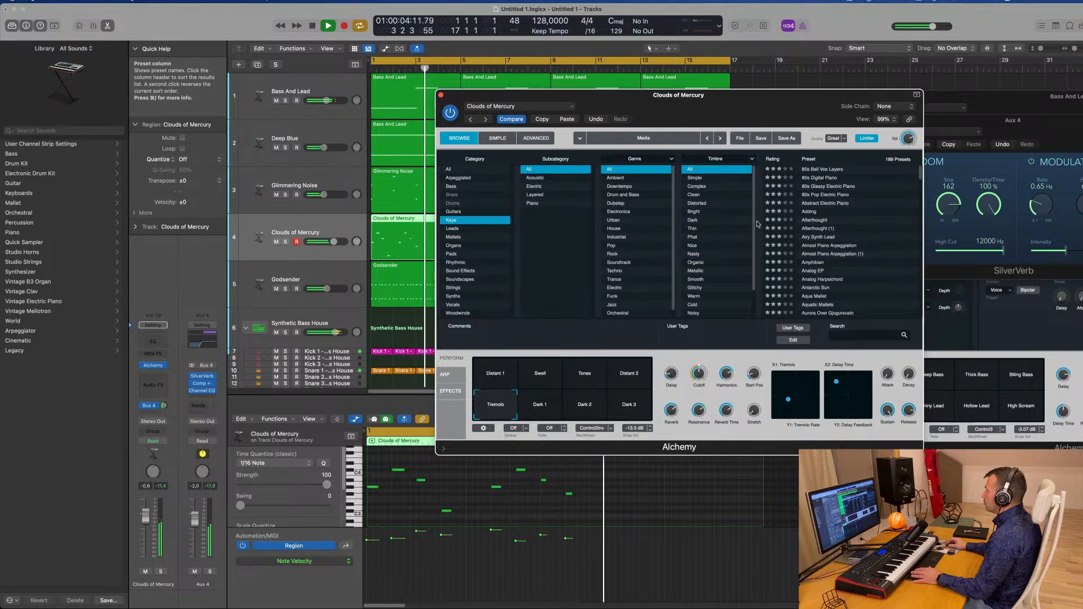
{"action": "scroll", "coordinate": [886, 242], "scroll_direction": "down", "scroll_amount": 5}
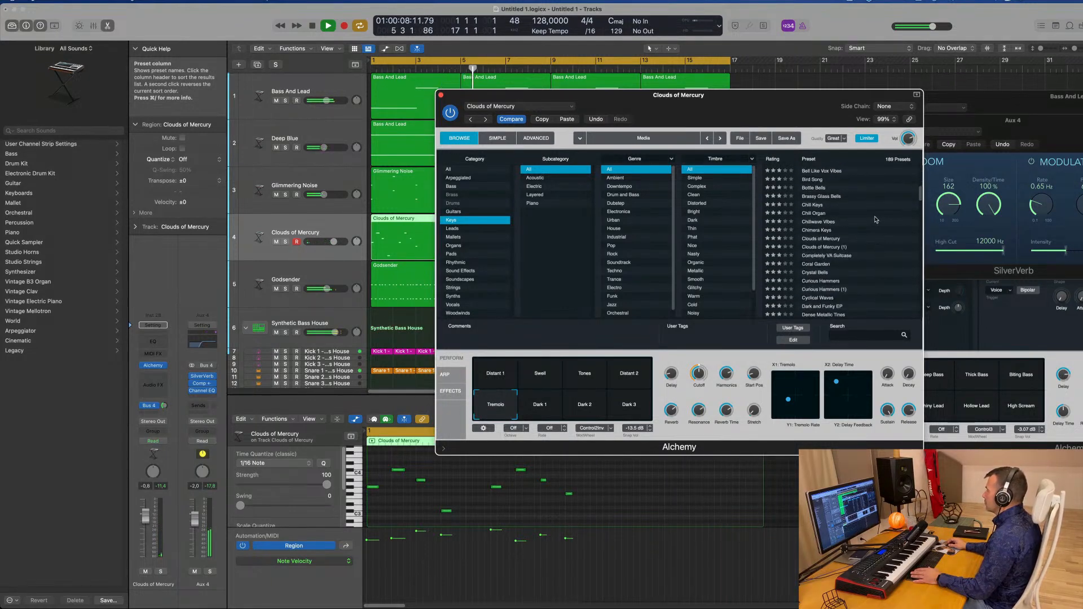
Step back and forth through Alchemy's undo and redo history while restarting playback
{"action": "left_click", "coordinate": [595, 119]}
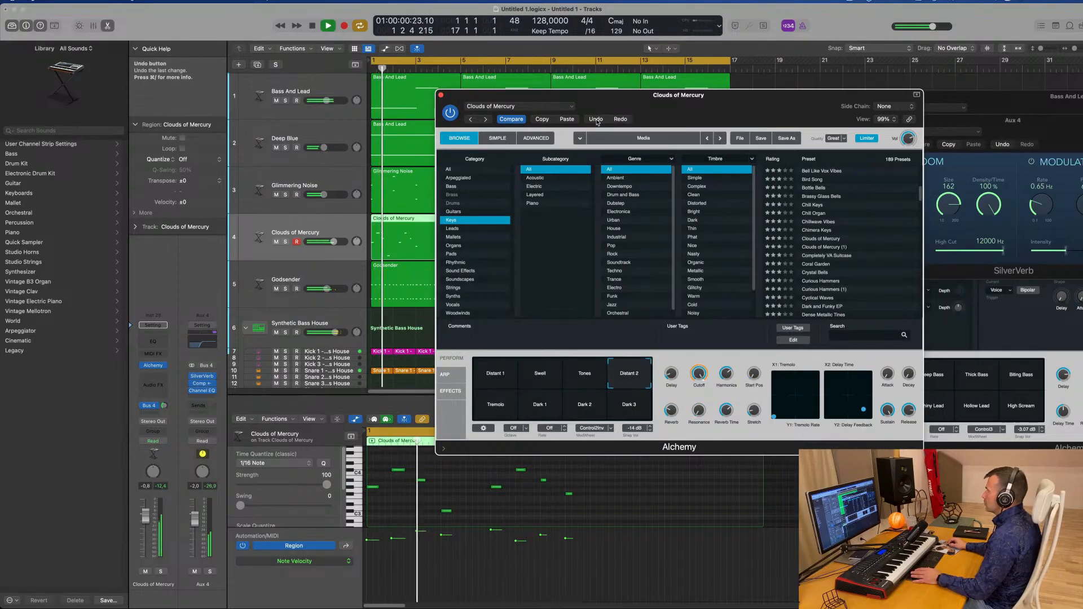
{"action": "left_click", "coordinate": [596, 119]}
{"action": "left_click", "coordinate": [597, 119]}
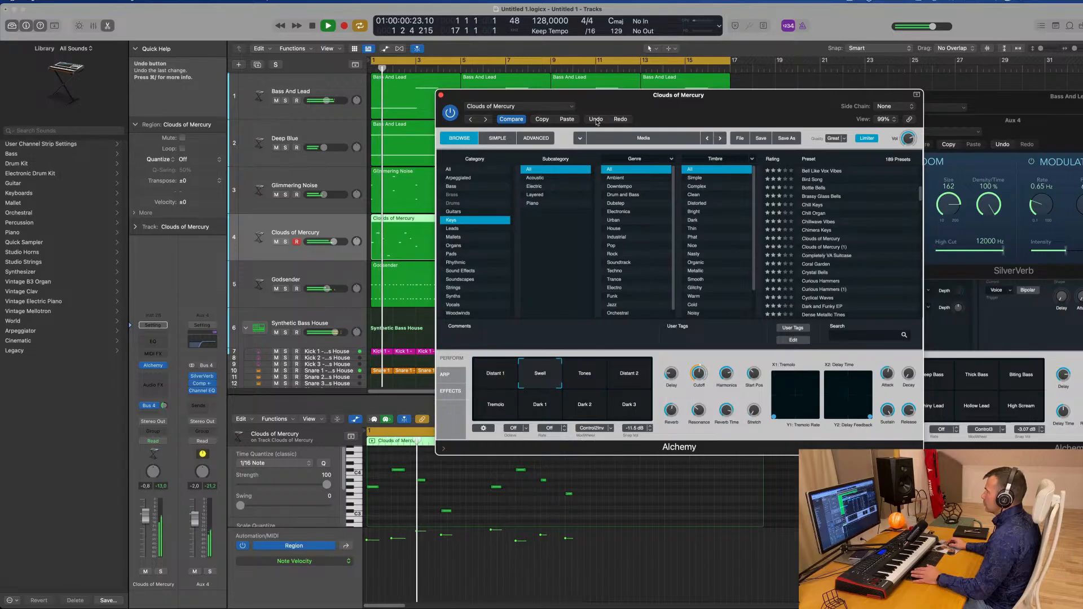
{"action": "key", "text": "space"}
{"action": "left_click", "coordinate": [597, 119]}
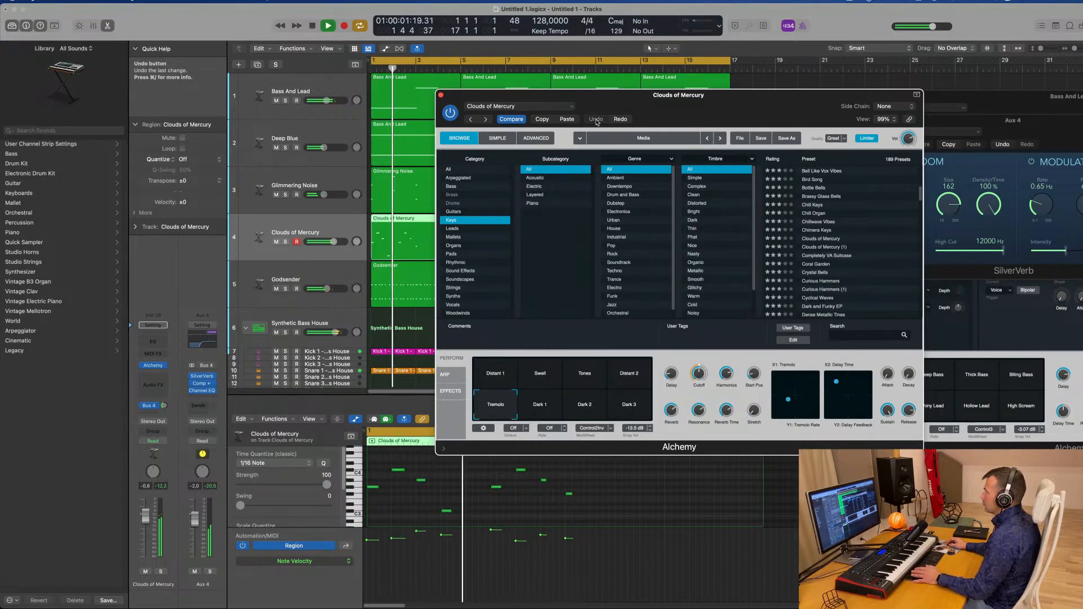
{"action": "left_click", "coordinate": [621, 119]}
{"action": "key", "text": "space"}
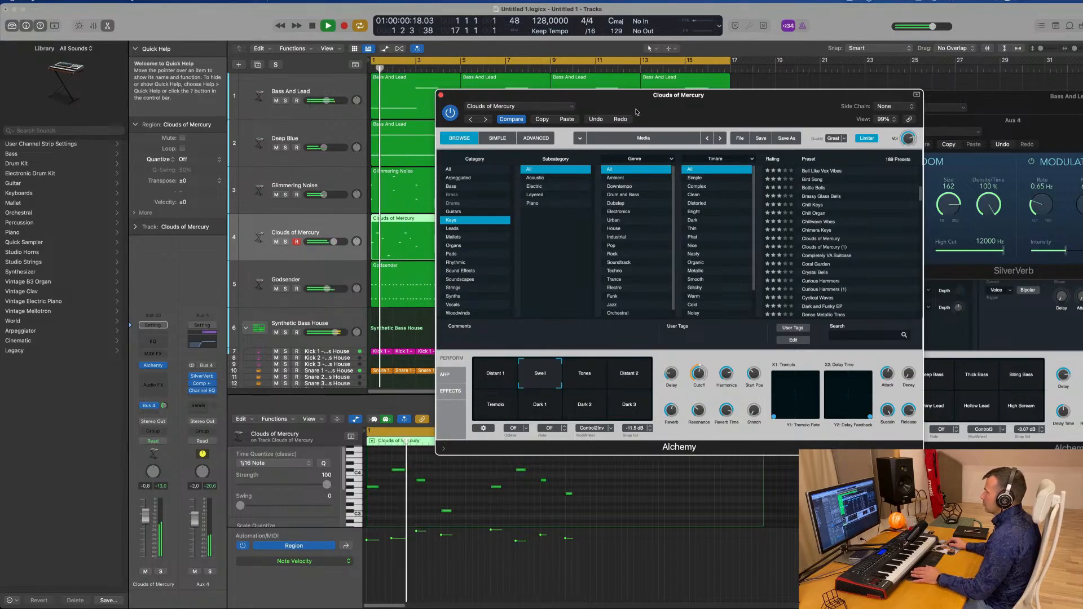
{"action": "left_click", "coordinate": [622, 119]}
{"action": "key", "text": "space"}
{"action": "key", "text": "space"}
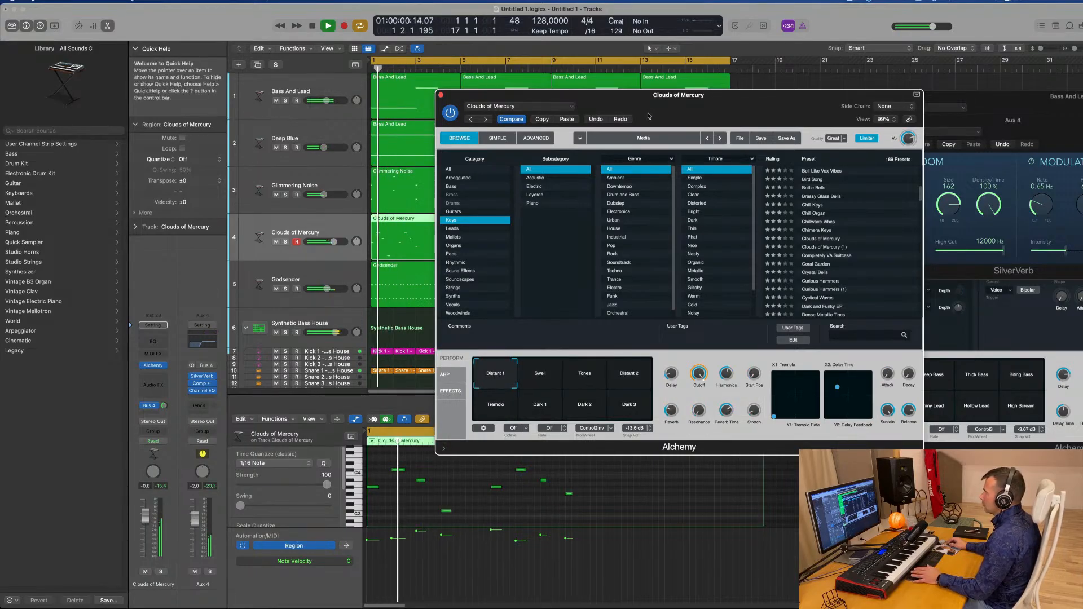
Nudge the Alchemy window and scroll through the Keys presets while restarting playback
{"action": "left_click_drag", "start_coordinate": [649, 110], "coordinate": [638, 109]}
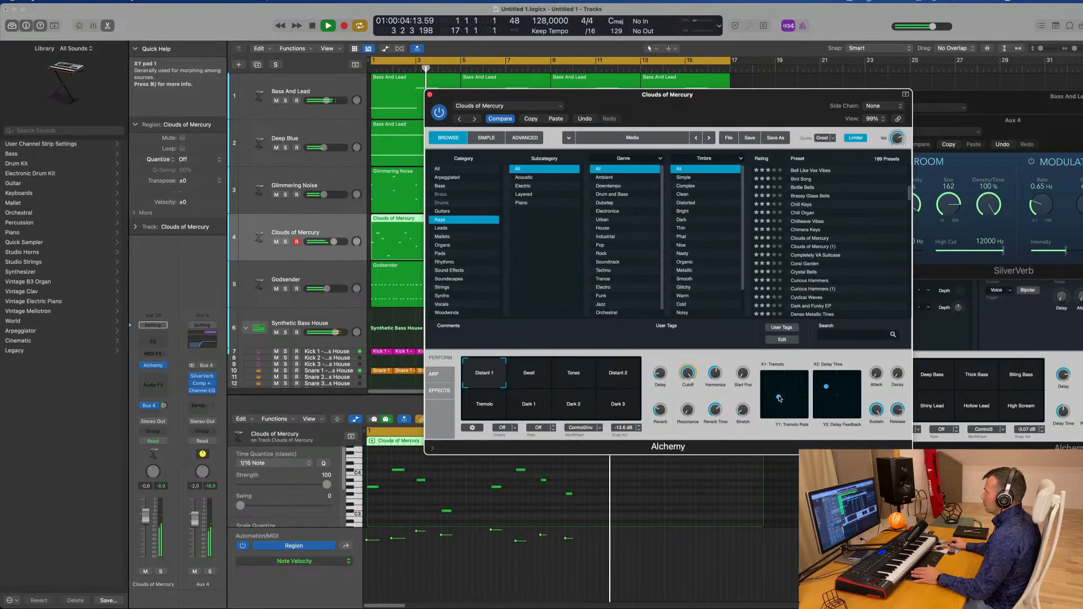
{"action": "key", "text": "space"}
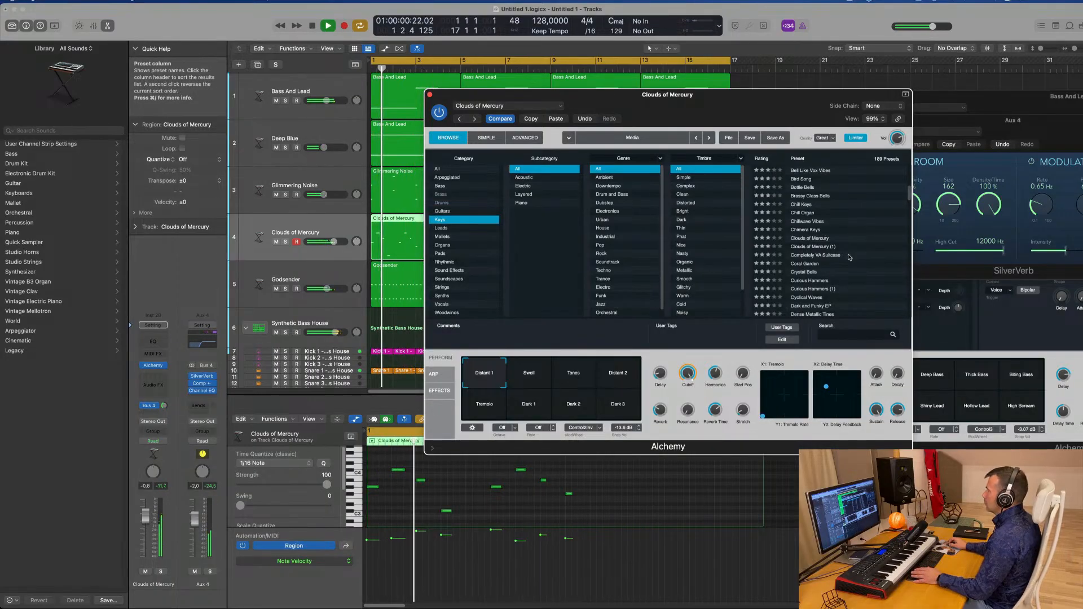
{"action": "scroll", "coordinate": [850, 257], "scroll_direction": "down", "scroll_amount": 3}
{"action": "key", "text": "space"}
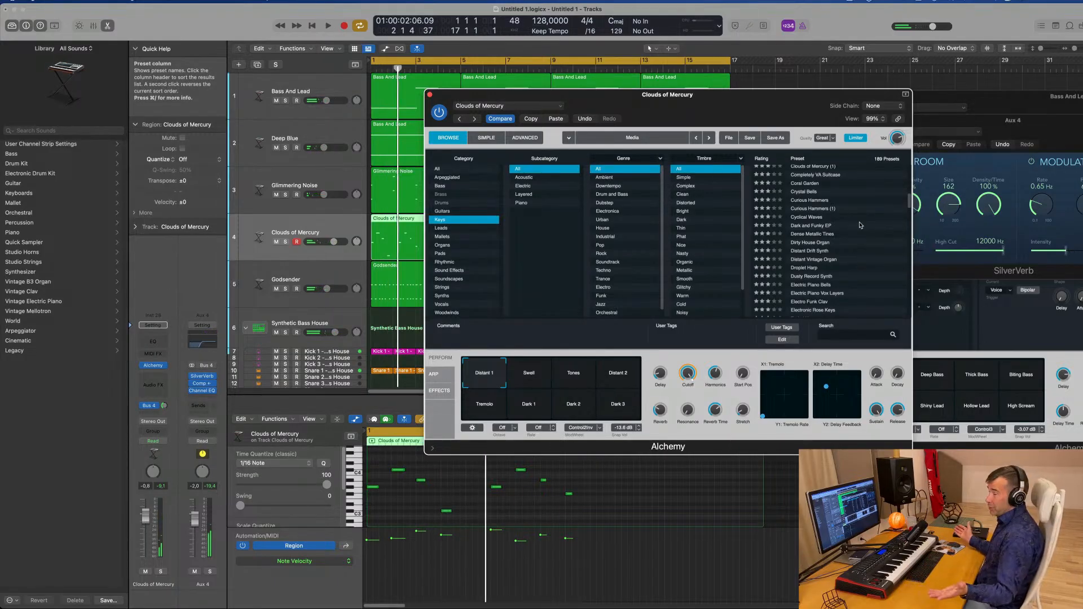
{"action": "scroll", "coordinate": [862, 233], "scroll_direction": "down", "scroll_amount": 1}
{"action": "key", "text": "space"}
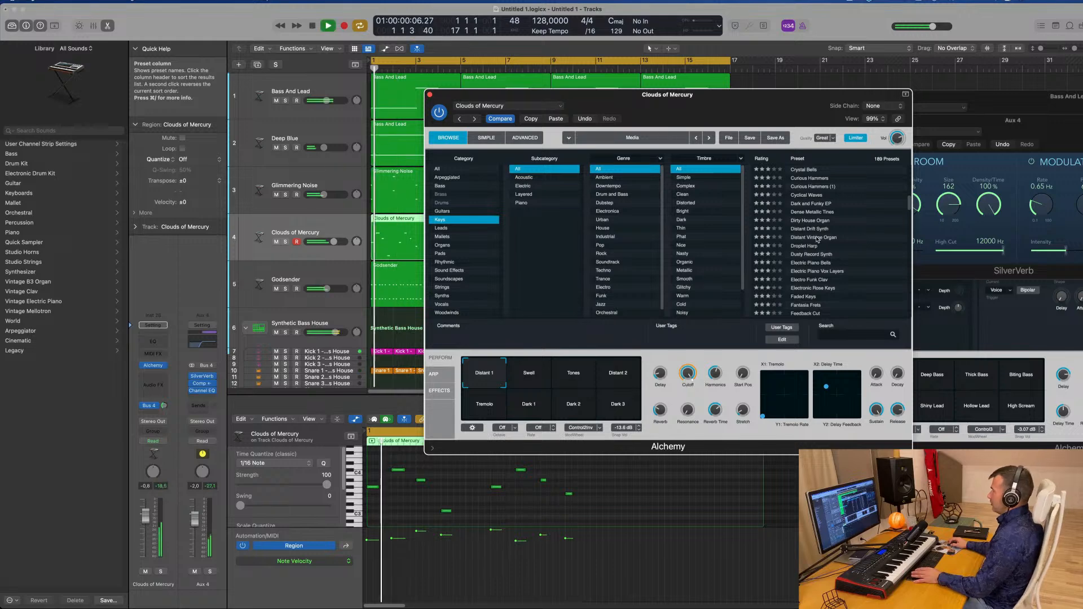
Audition the Distant Vintage Organ, Electro Funk Clav and Fantasia Frets presets in Alchemy
{"action": "left_click", "coordinate": [863, 238]}
{"action": "scroll", "coordinate": [835, 262], "scroll_direction": "down", "scroll_amount": 1}
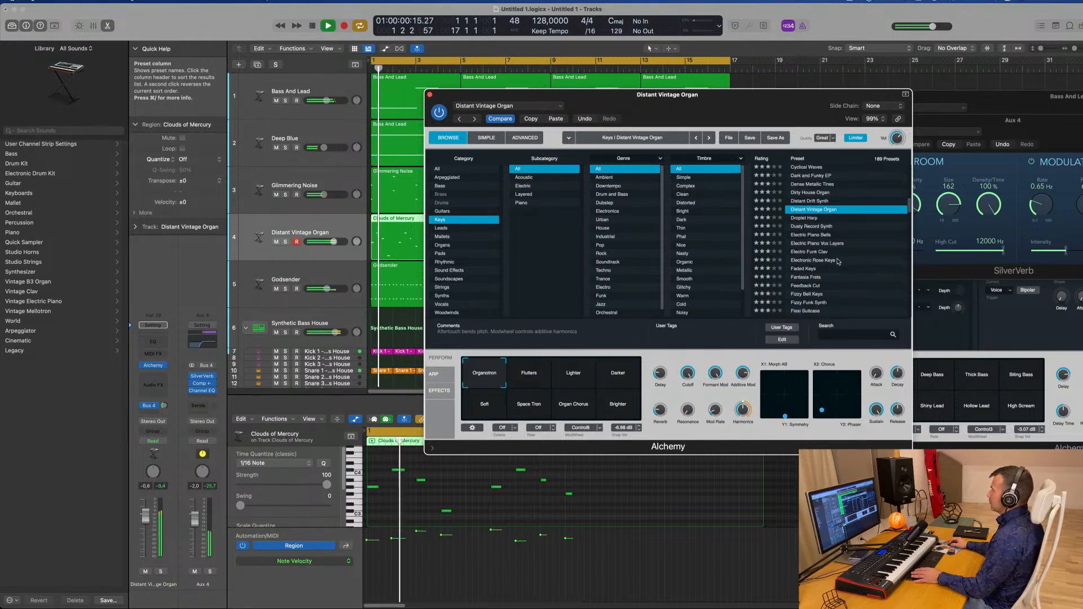
{"action": "left_click", "coordinate": [807, 253]}
{"action": "scroll", "coordinate": [797, 259], "scroll_direction": "down", "scroll_amount": 1}
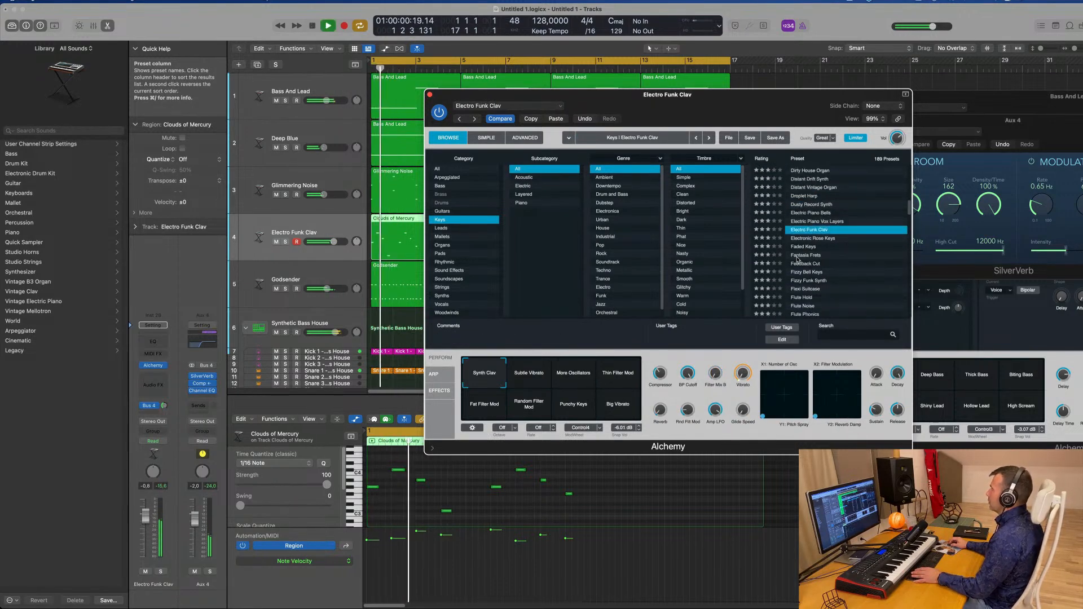
{"action": "left_click", "coordinate": [812, 256]}
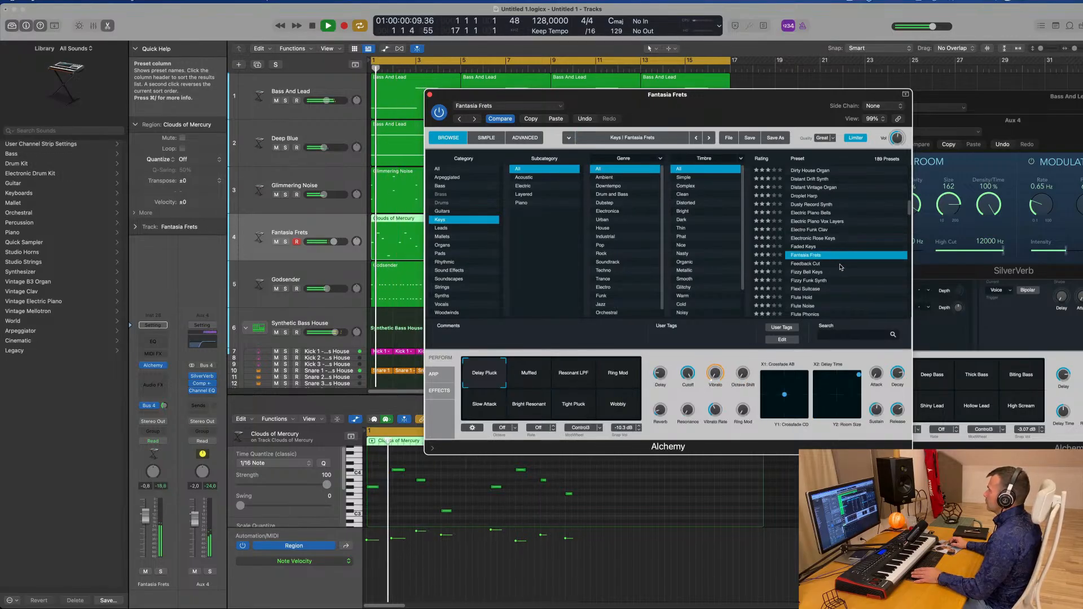
Audition the Flute Hold and Flute Phonics presets, scrolling further down the list
{"action": "scroll", "coordinate": [840, 267], "scroll_direction": "down", "scroll_amount": 1}
{"action": "left_click", "coordinate": [811, 270]}
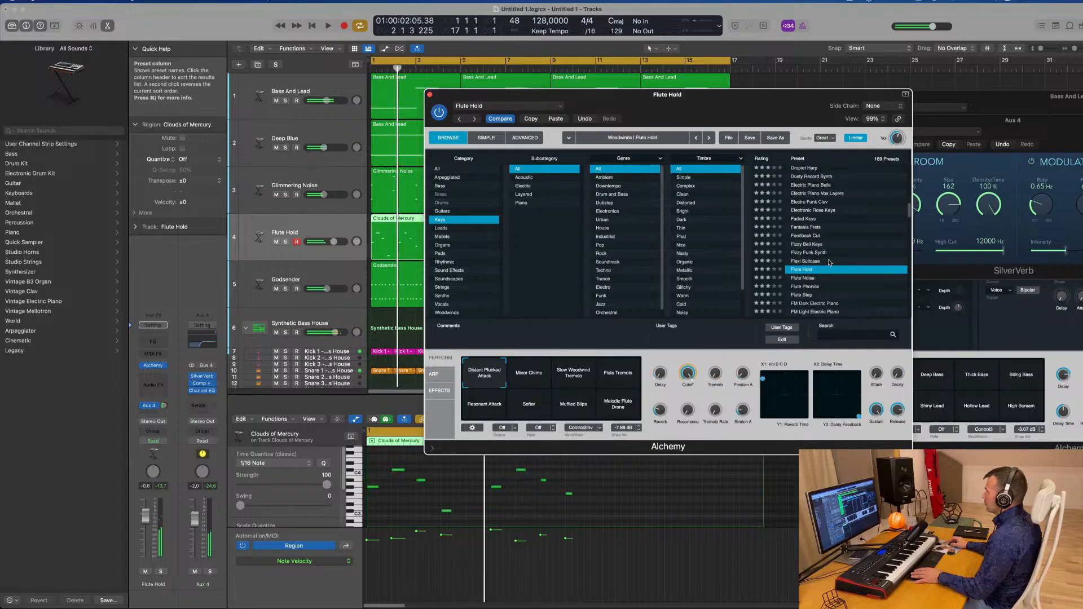
{"action": "scroll", "coordinate": [843, 258], "scroll_direction": "down", "scroll_amount": 1}
{"action": "left_click", "coordinate": [799, 261]}
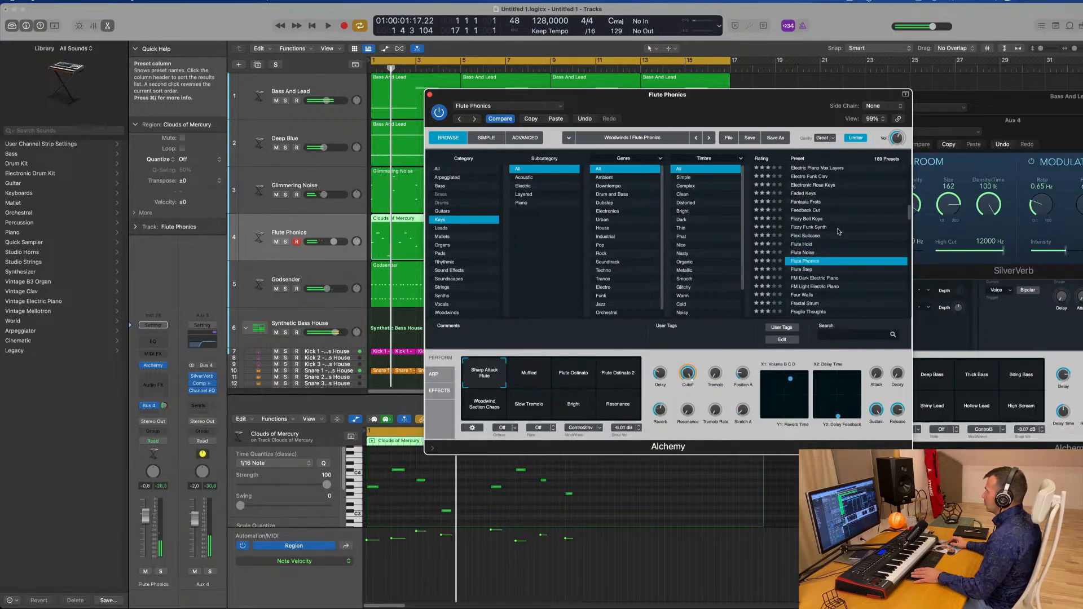
{"action": "scroll", "coordinate": [869, 238], "scroll_direction": "down", "scroll_amount": 1}
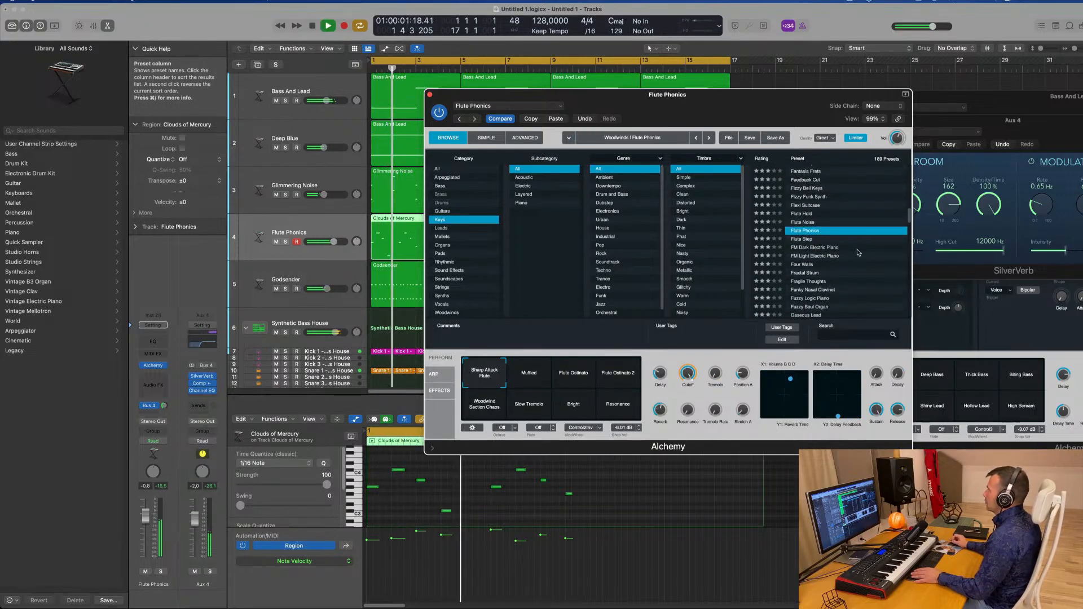
Move the Alchemy window and audition the Flute Phonics snapshots from Muffled through Resonance
{"action": "left_click_drag", "start_coordinate": [785, 101], "coordinate": [904, 96]}
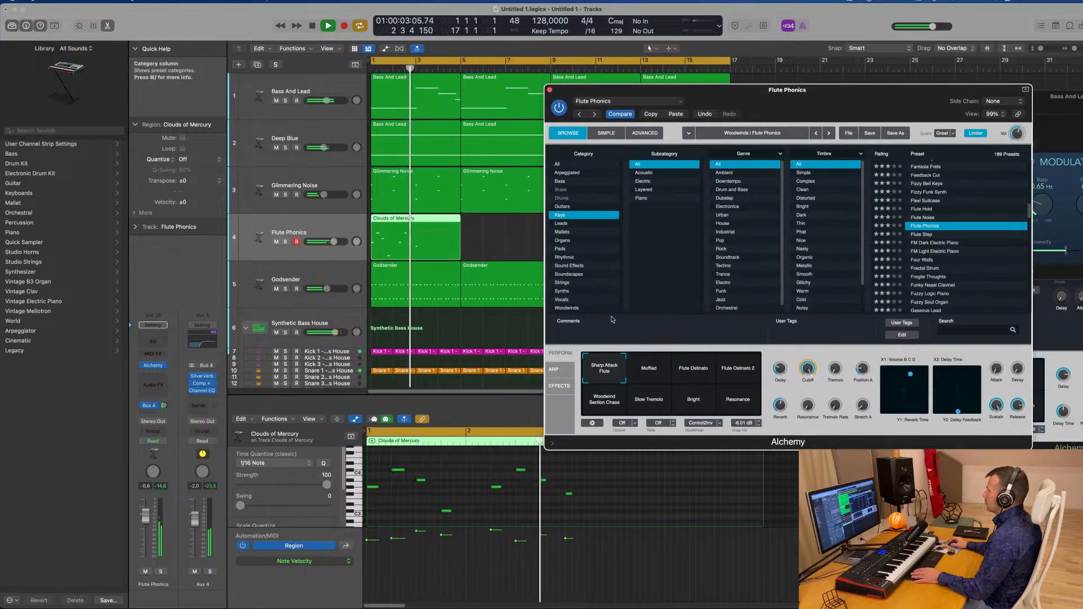
{"action": "left_click", "coordinate": [637, 376]}
{"action": "key", "text": "Return"}
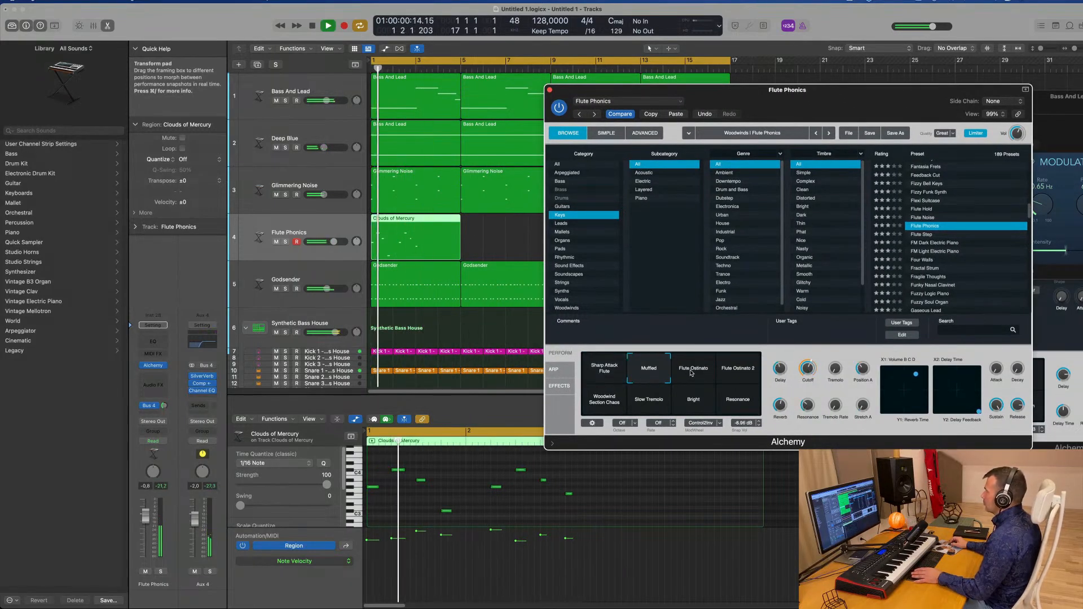
{"action": "left_click", "coordinate": [692, 373]}
{"action": "left_click", "coordinate": [748, 373]}
{"action": "left_click", "coordinate": [603, 400]}
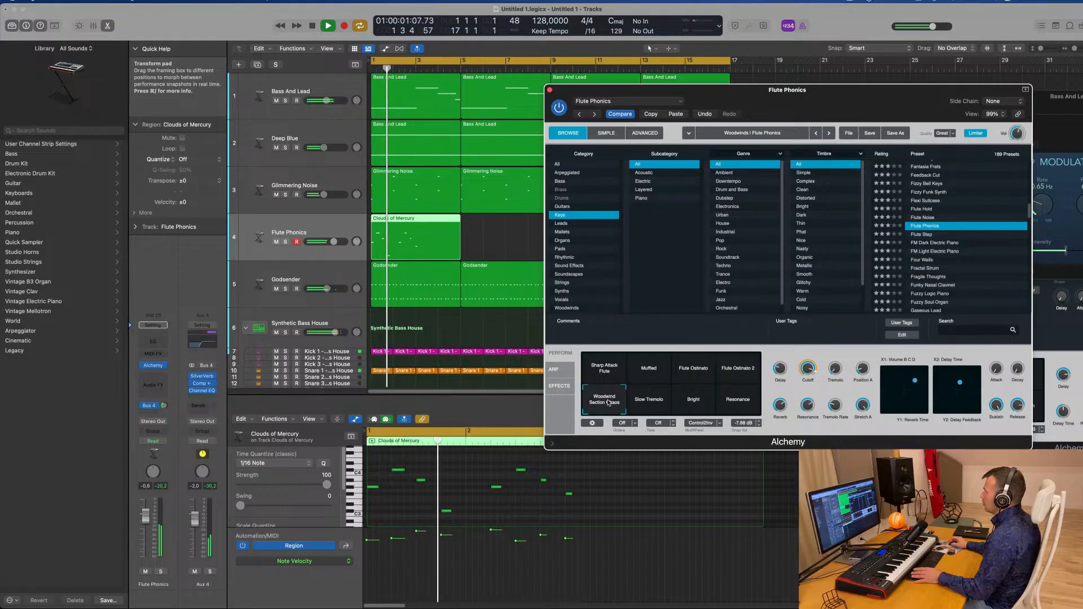
{"action": "left_click", "coordinate": [644, 402]}
{"action": "left_click", "coordinate": [697, 403]}
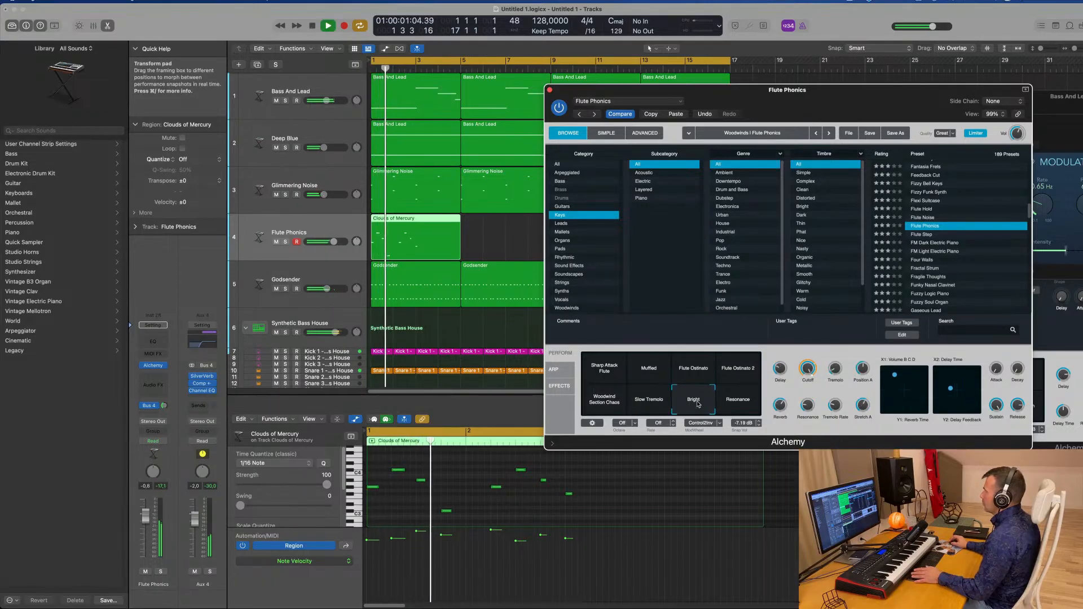
{"action": "left_click", "coordinate": [736, 400]}
Audition the Four Walls, Hidden Voices and Jug Kalimba presets
{"action": "scroll", "coordinate": [978, 260], "scroll_direction": "down", "scroll_amount": 3}
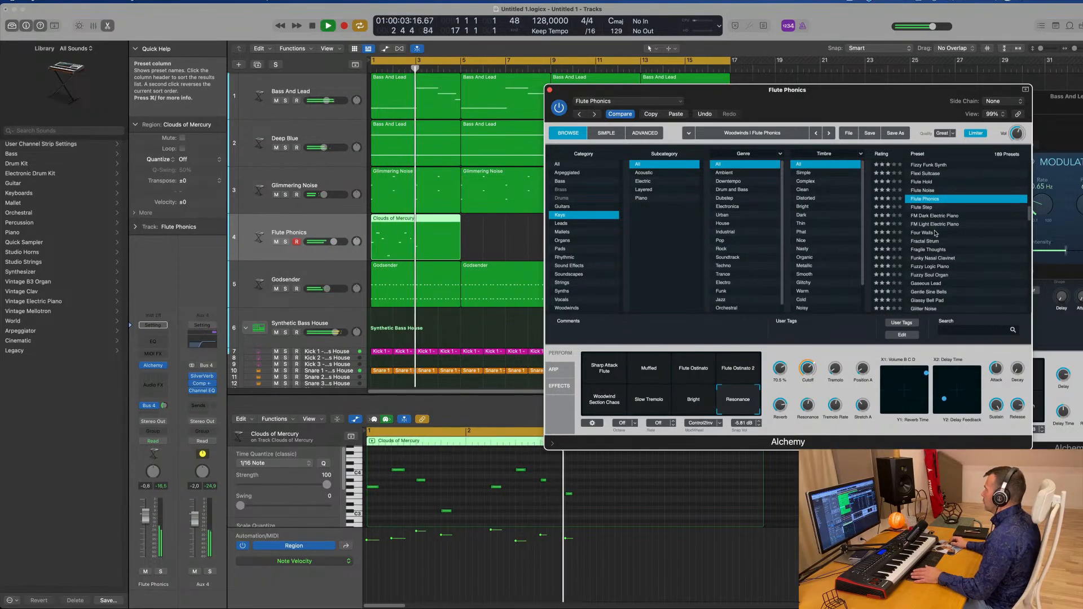
{"action": "left_click", "coordinate": [919, 233]}
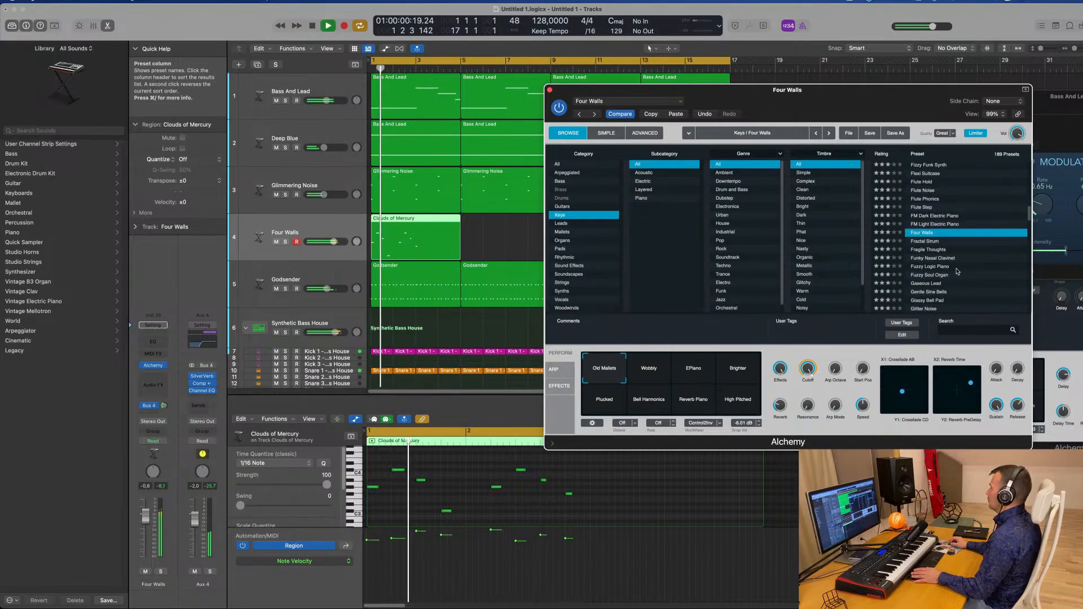
{"action": "scroll", "coordinate": [957, 273], "scroll_direction": "down", "scroll_amount": 5}
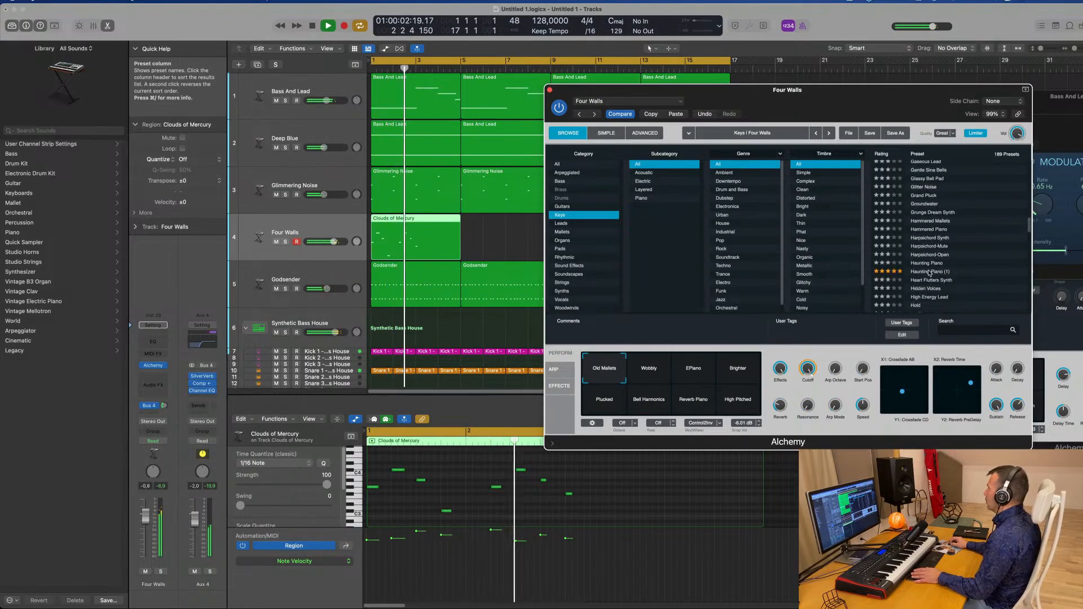
{"action": "left_click", "coordinate": [926, 288]}
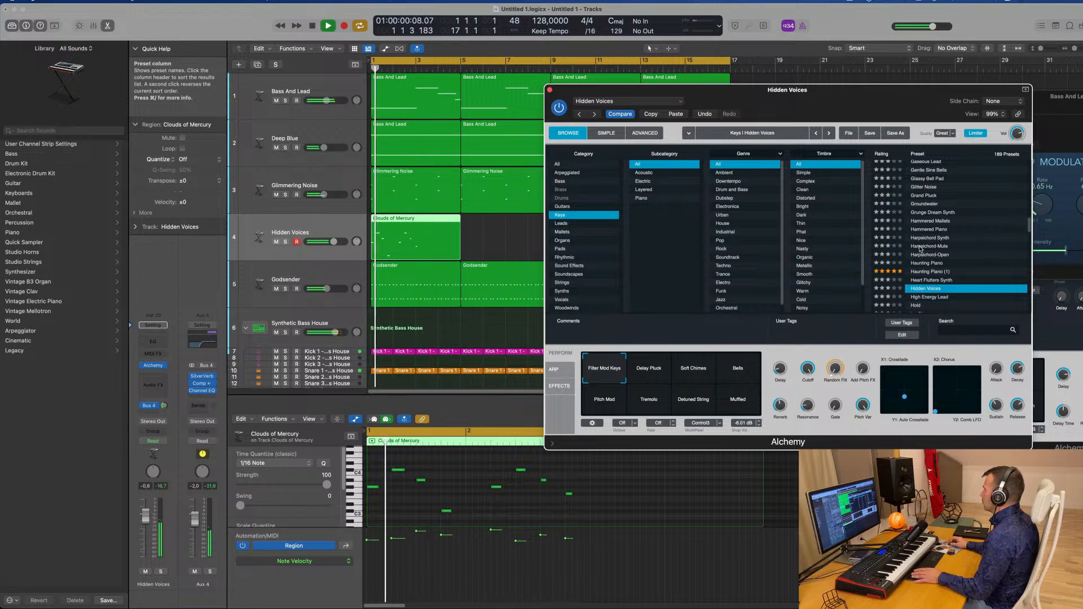
{"action": "scroll", "coordinate": [920, 249], "scroll_direction": "down", "scroll_amount": 3}
{"action": "left_click", "coordinate": [924, 273]}
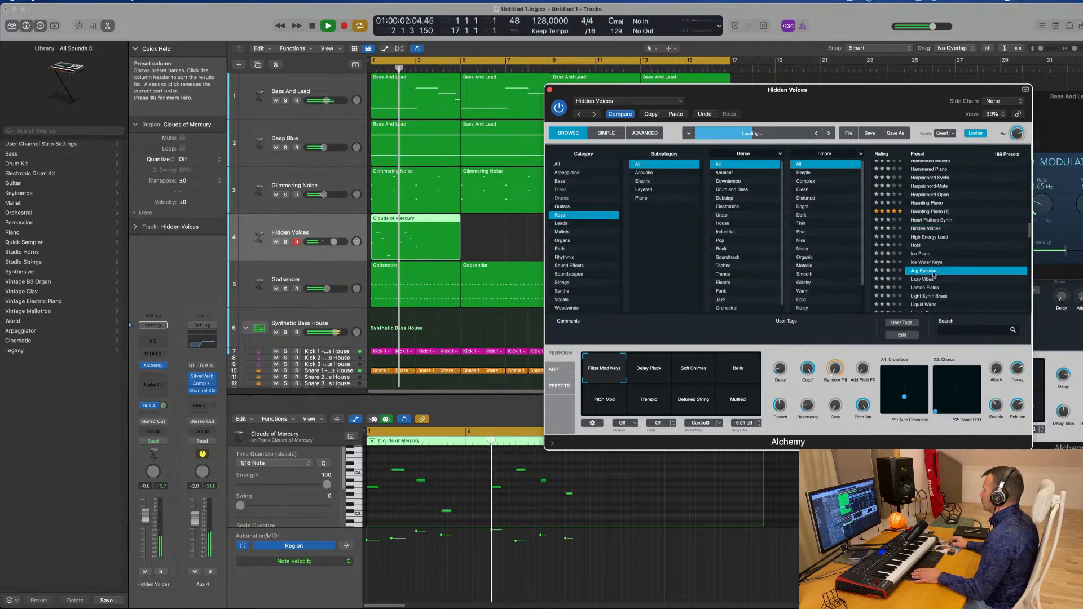
Audition the Lazy Vibes and Lemon Fields presets
{"action": "scroll", "coordinate": [948, 260], "scroll_direction": "down", "scroll_amount": 2}
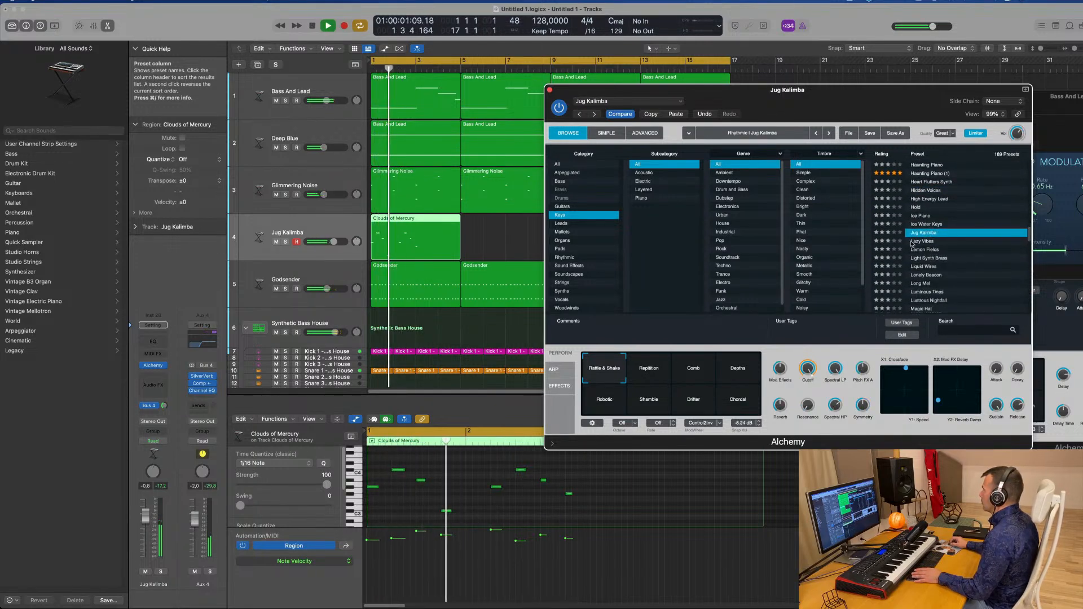
{"action": "left_click", "coordinate": [912, 242]}
{"action": "scroll", "coordinate": [961, 245], "scroll_direction": "down", "scroll_amount": 1}
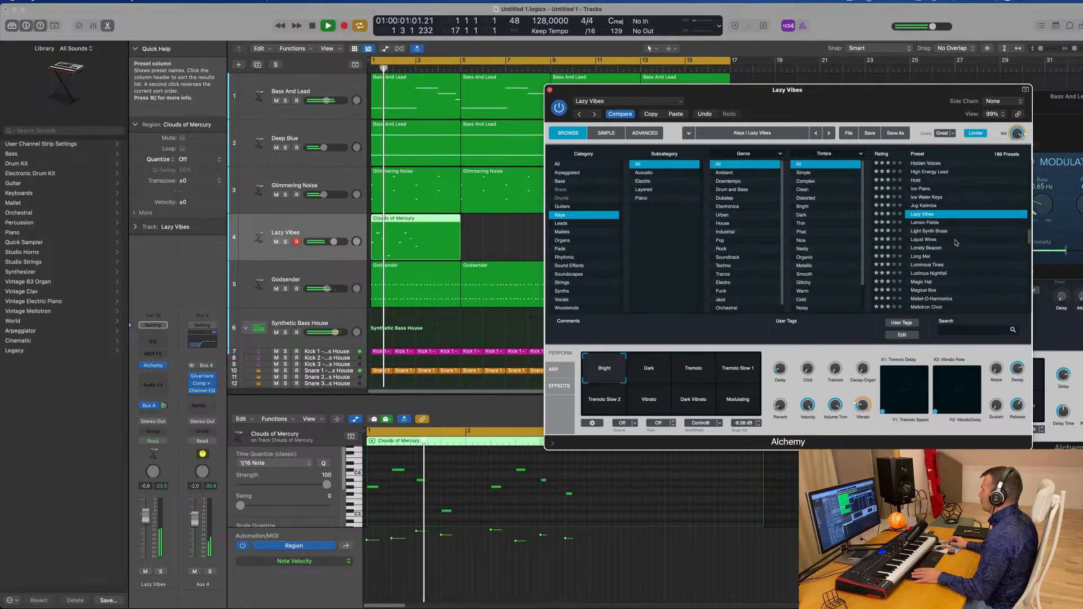
{"action": "left_click", "coordinate": [921, 223]}
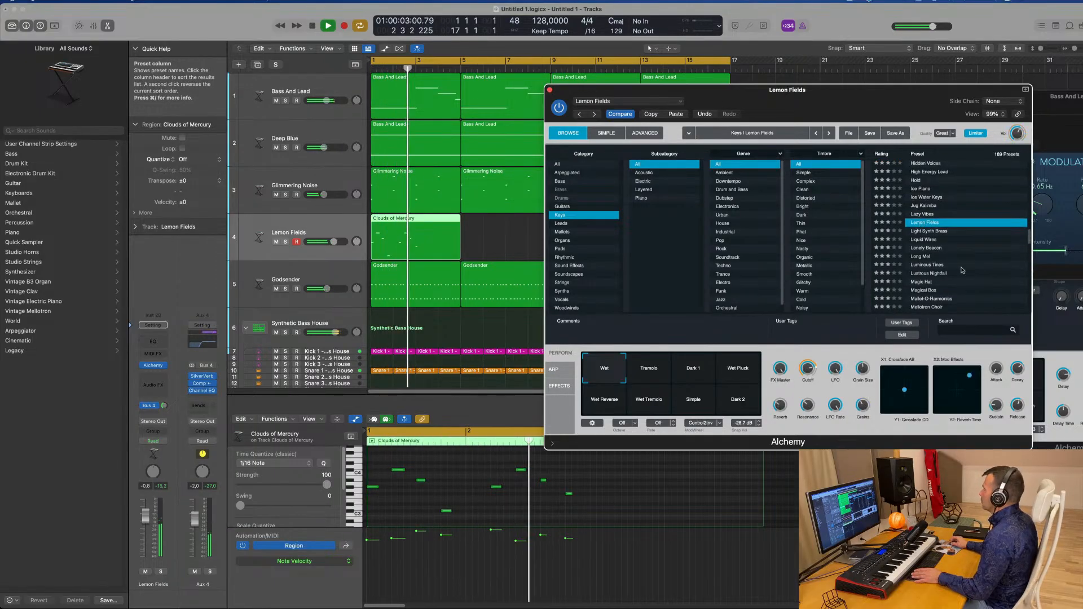
Move the window, return to the top of the Keys list and load Chill Keys, then Chill Organ
{"action": "left_click_drag", "start_coordinate": [883, 93], "coordinate": [801, 82]}
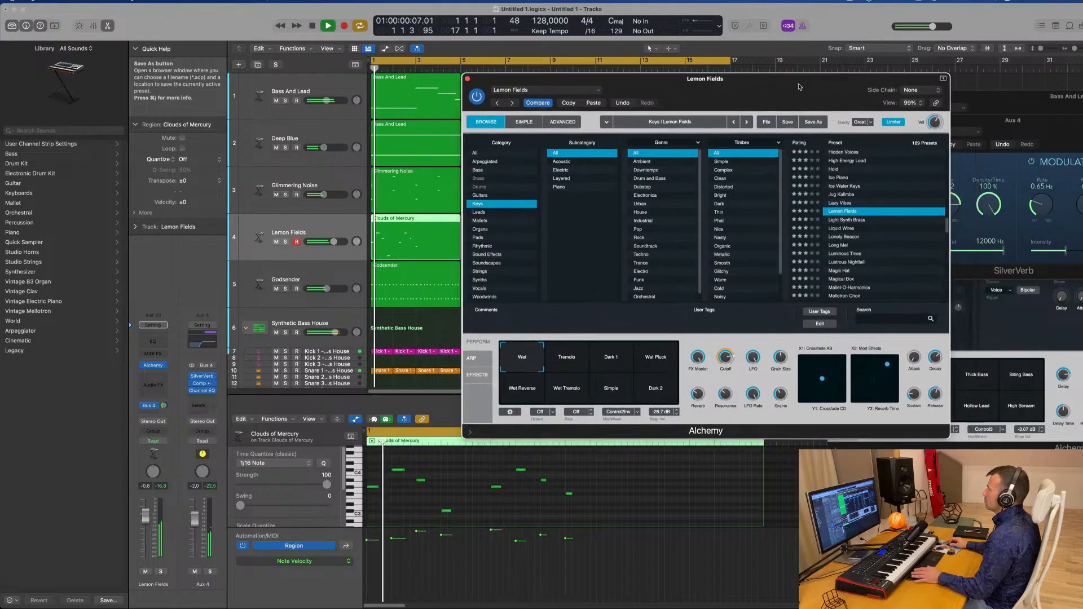
{"action": "scroll", "coordinate": [863, 249], "scroll_direction": "up", "scroll_amount": 5}
{"action": "scroll", "coordinate": [863, 249], "scroll_direction": "up", "scroll_amount": 10}
{"action": "scroll", "coordinate": [877, 232], "scroll_direction": "down", "scroll_amount": 6}
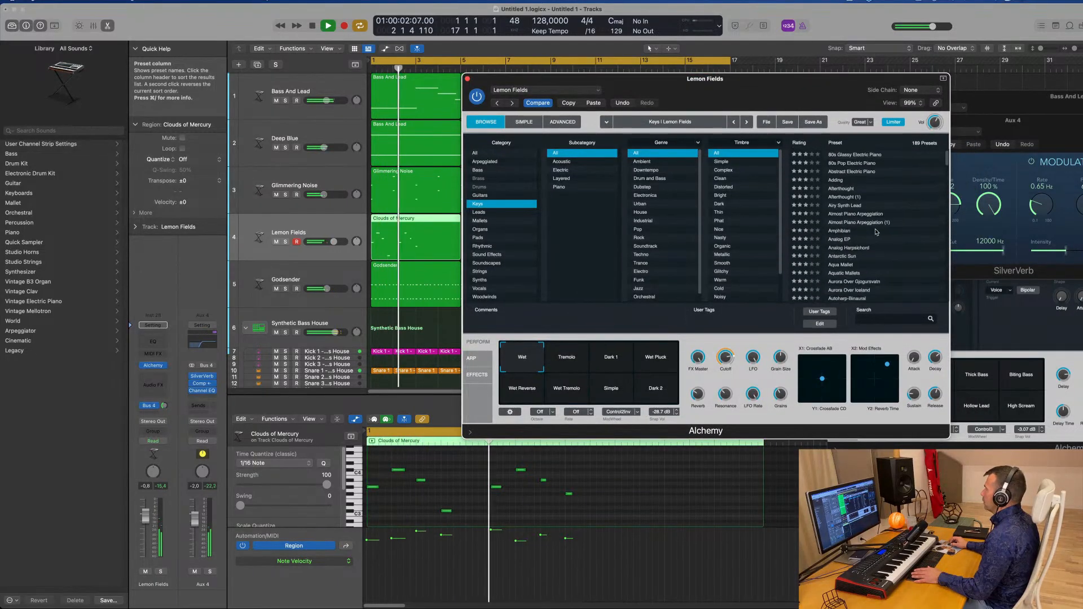
{"action": "left_click", "coordinate": [843, 240]}
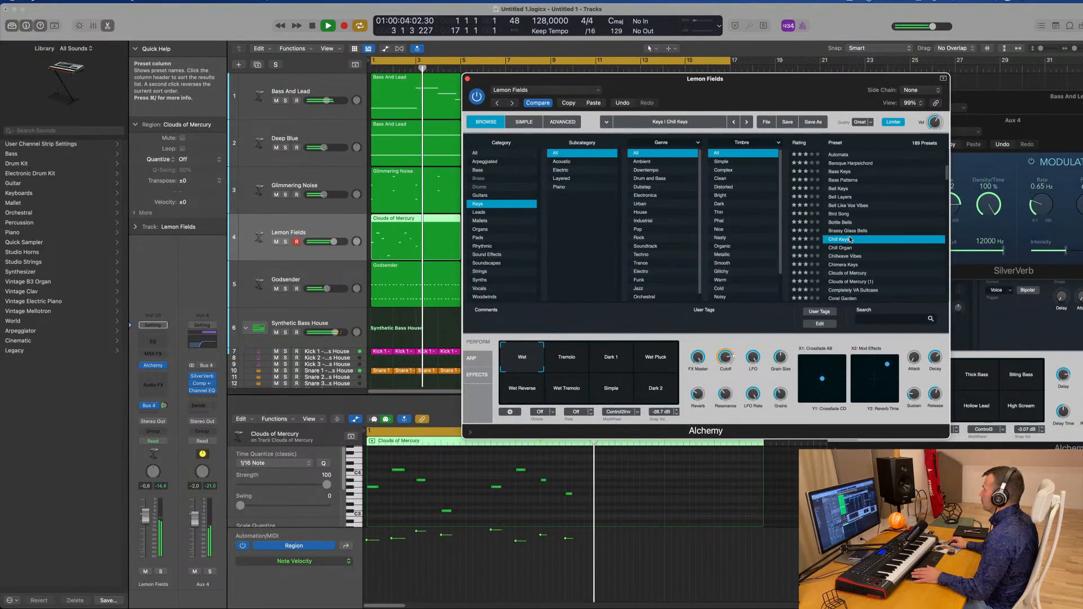
{"action": "key", "text": "Return"}
{"action": "scroll", "coordinate": [899, 229], "scroll_direction": "down", "scroll_amount": 1}
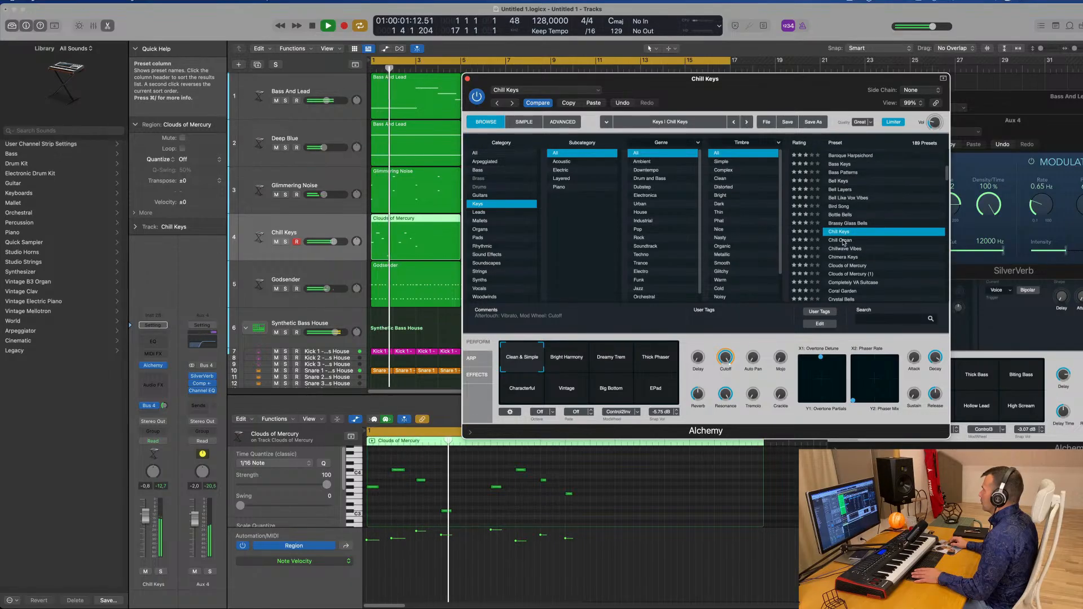
{"action": "key", "text": "Down"}
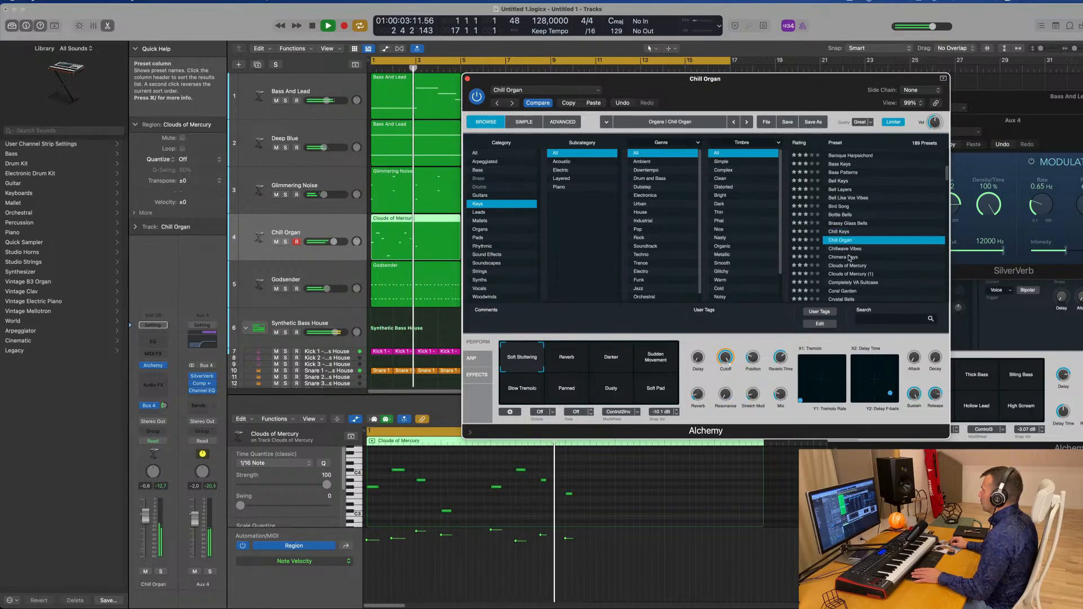
Audition the Chimera Keys, Coral Garden and Dense Metallic Tines presets in the Alchemy Keys list
{"action": "left_click", "coordinate": [849, 257]}
{"action": "scroll", "coordinate": [872, 248], "scroll_direction": "down", "scroll_amount": 5}
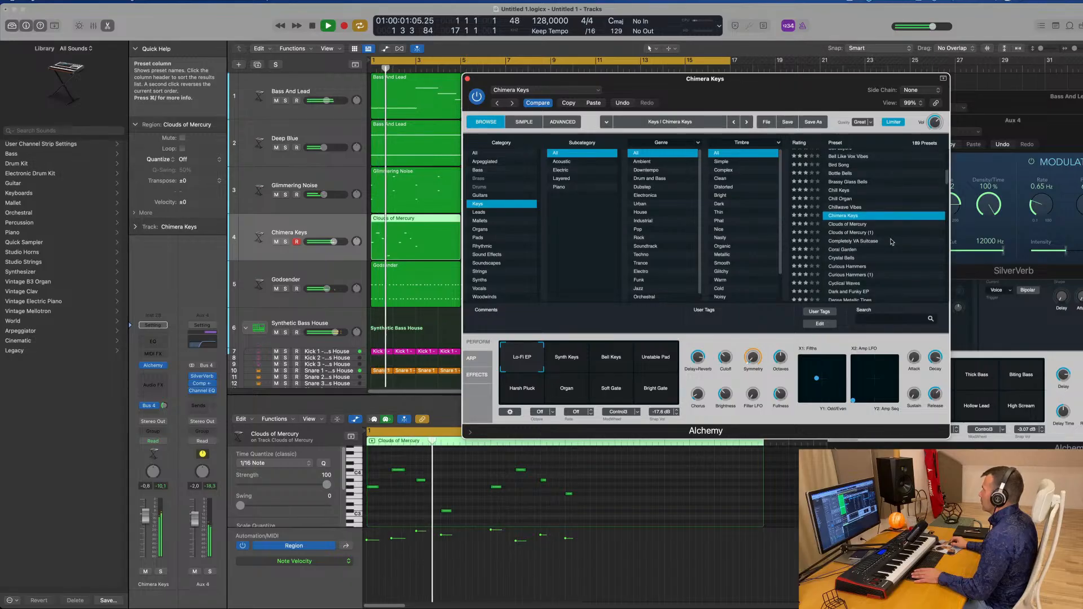
{"action": "scroll", "coordinate": [891, 241], "scroll_direction": "down", "scroll_amount": 2}
{"action": "left_click", "coordinate": [843, 233]}
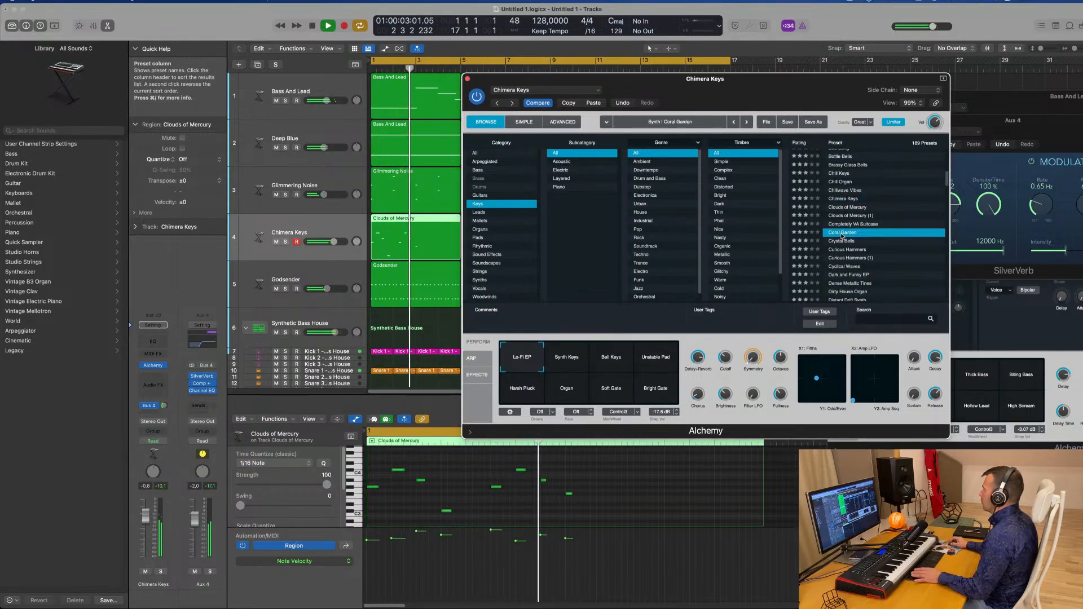
{"action": "scroll", "coordinate": [895, 246], "scroll_direction": "down", "scroll_amount": 2}
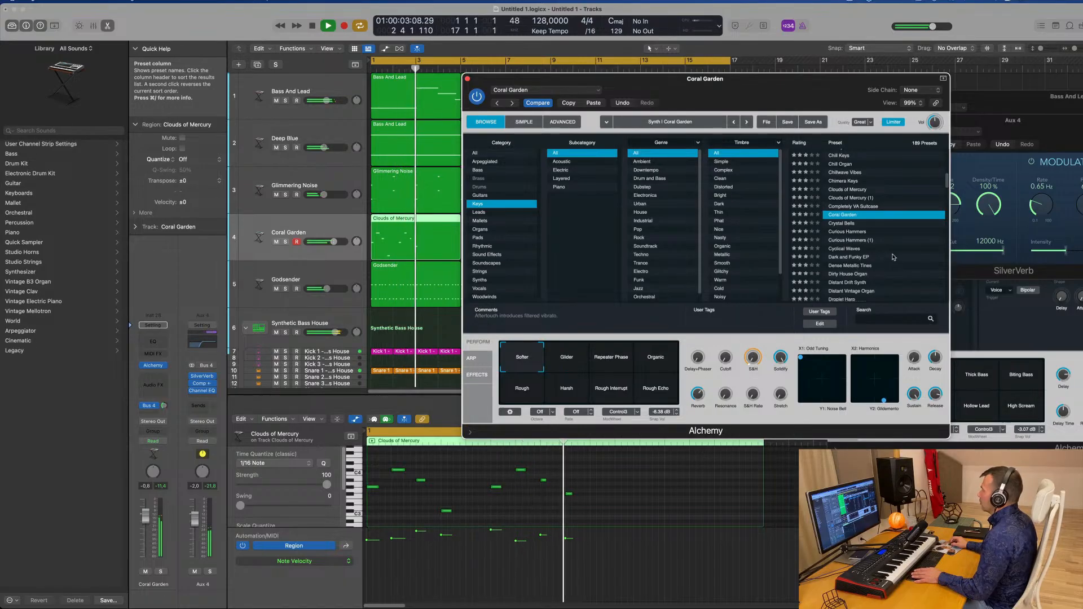
{"action": "left_click", "coordinate": [892, 265]}
Audition the Distant Vintage Organ and Dusty Record Synth presets while toggling playback
{"action": "scroll", "coordinate": [872, 242], "scroll_direction": "down", "scroll_amount": 3}
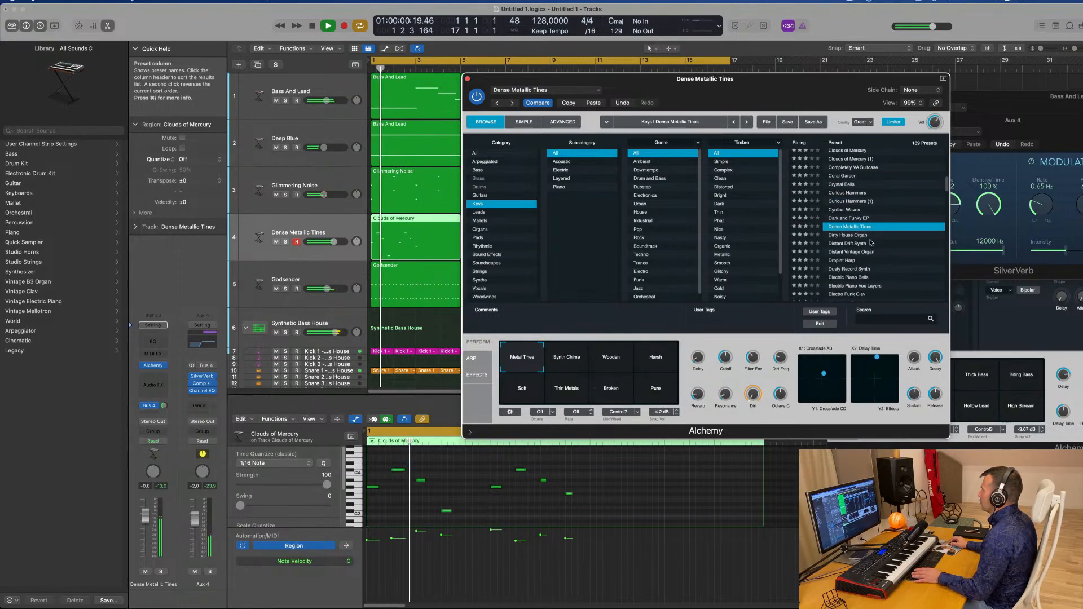
{"action": "left_click", "coordinate": [852, 253]}
{"action": "scroll", "coordinate": [894, 241], "scroll_direction": "down", "scroll_amount": 2}
{"action": "key", "text": "space"}
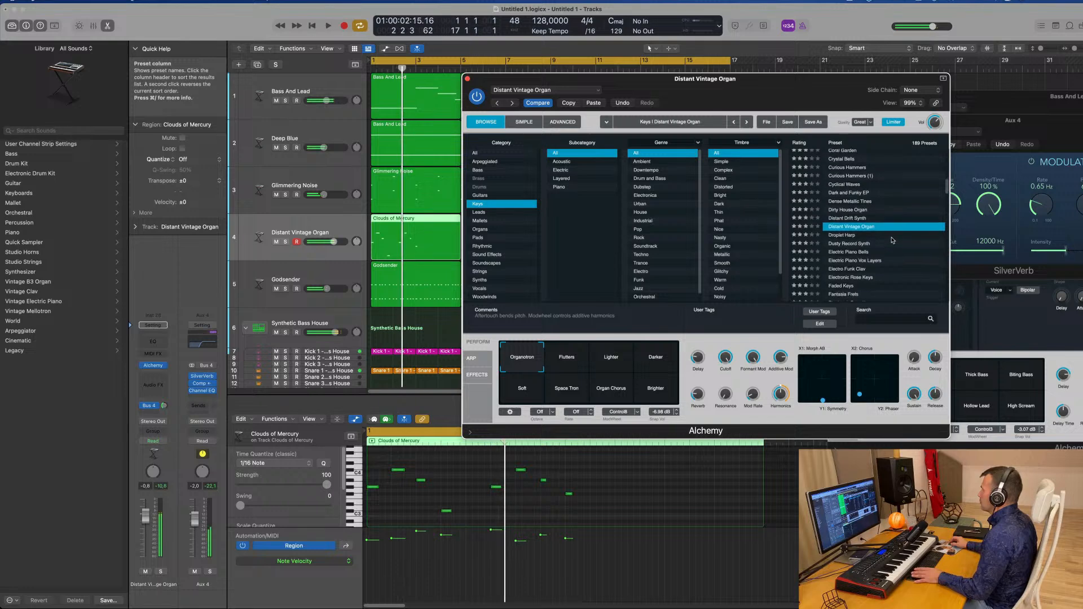
{"action": "left_click", "coordinate": [860, 243]}
Load Fizzy Bell Keys and audition its Dark Tremolo, Dark Tremolo Sweep Up and Warm Stretch snapshots
{"action": "scroll", "coordinate": [910, 230], "scroll_direction": "down", "scroll_amount": 1}
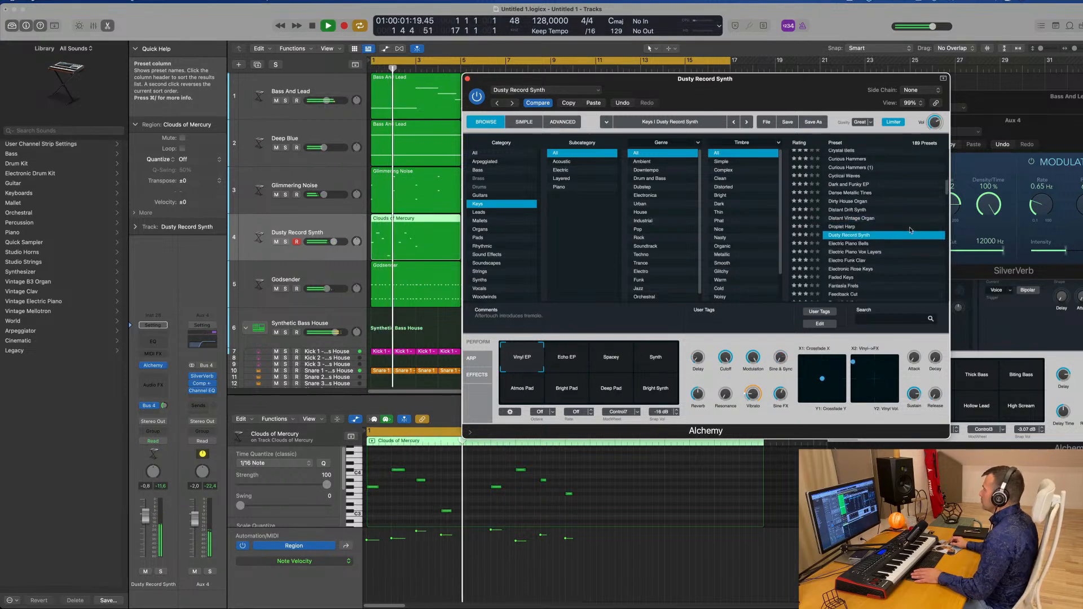
{"action": "scroll", "coordinate": [911, 230], "scroll_direction": "down", "scroll_amount": 4}
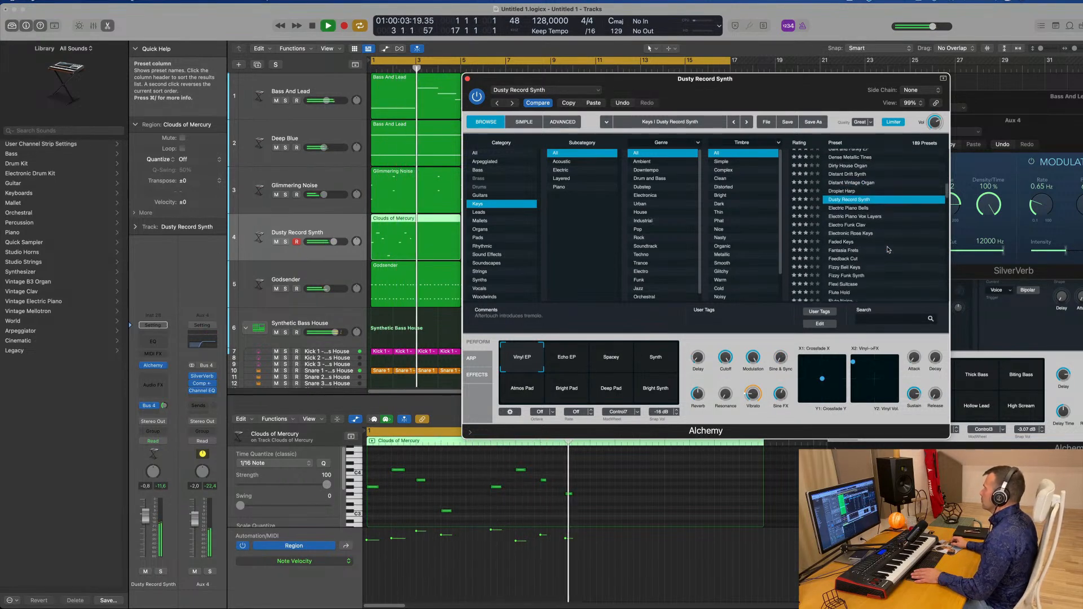
{"action": "scroll", "coordinate": [888, 250], "scroll_direction": "down", "scroll_amount": 1}
{"action": "left_click", "coordinate": [831, 260]}
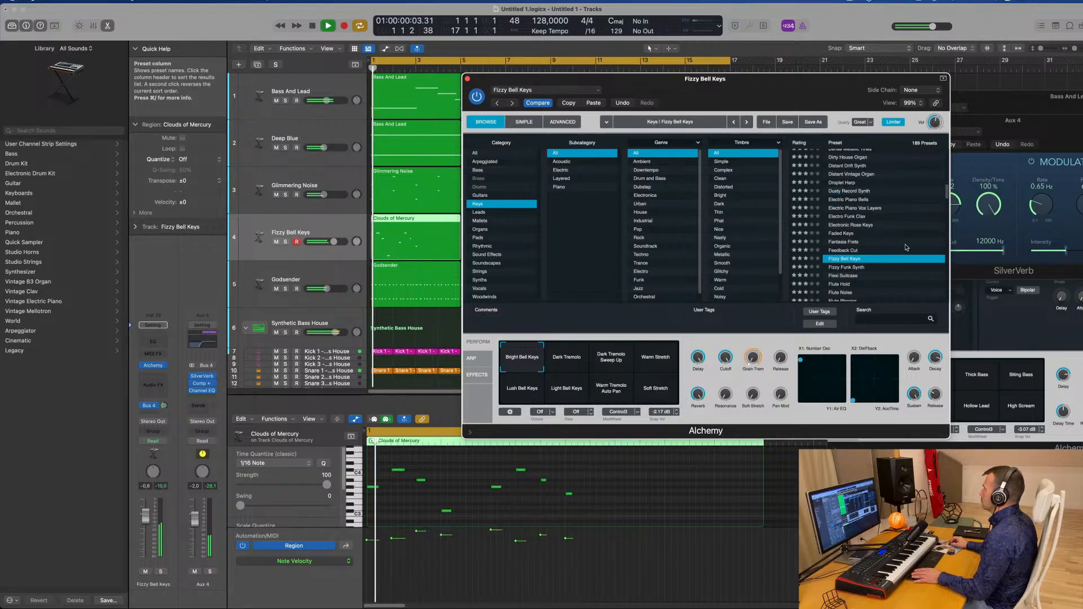
{"action": "scroll", "coordinate": [871, 256], "scroll_direction": "down", "scroll_amount": 2}
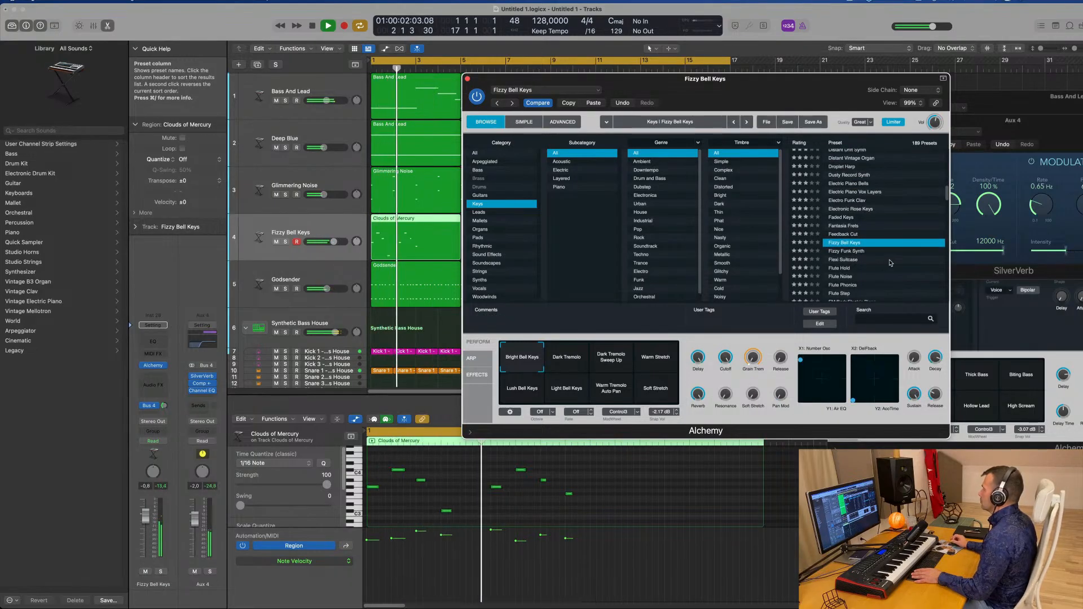
{"action": "left_click", "coordinate": [567, 358]}
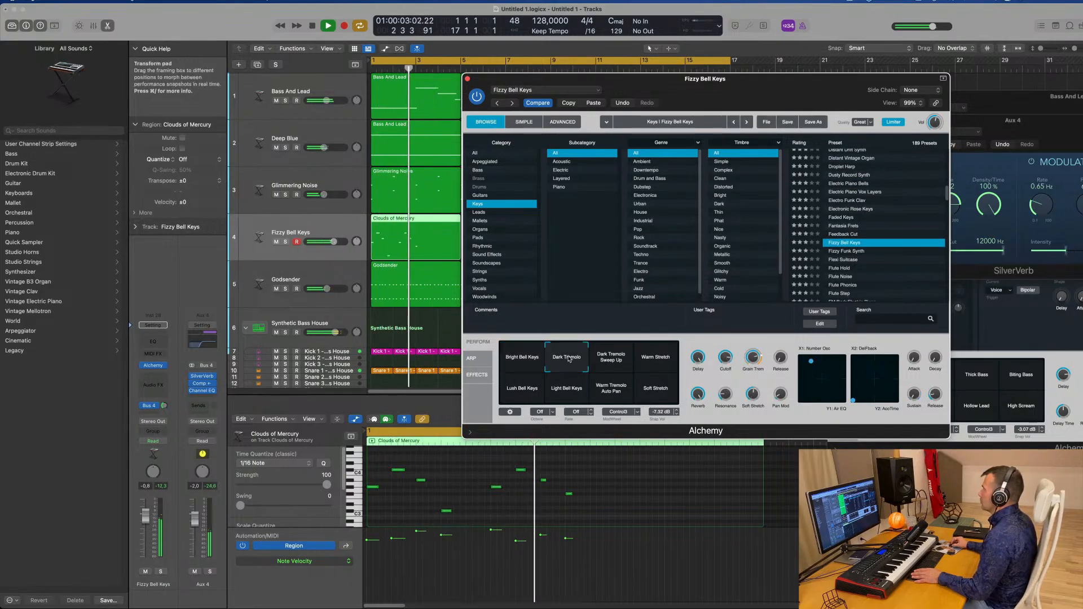
{"action": "left_click", "coordinate": [614, 364]}
{"action": "left_click", "coordinate": [655, 357]}
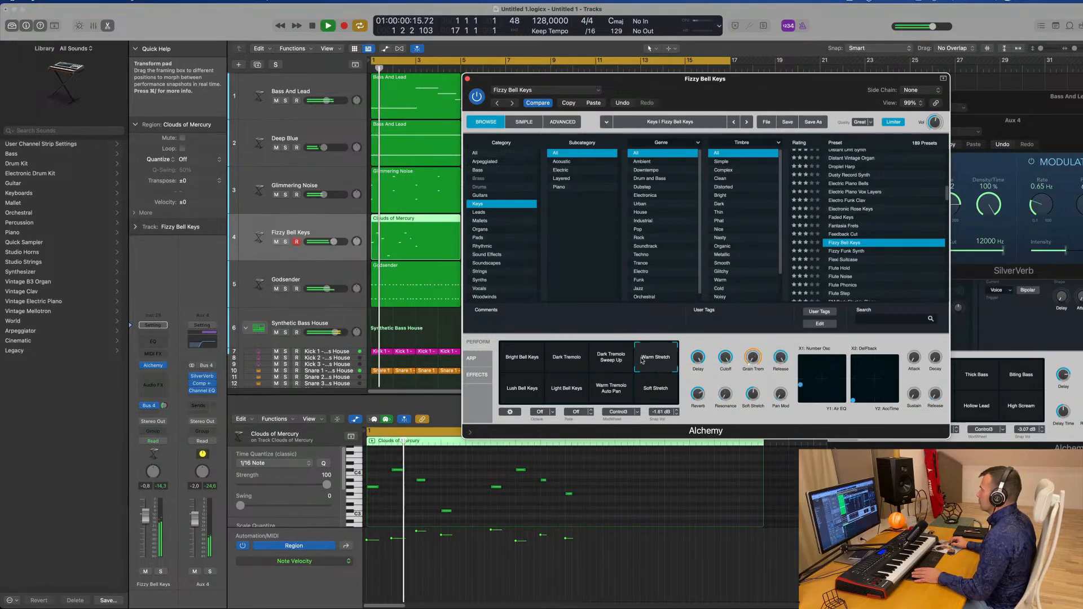
Audition the Flexi Suitcase and Flute Noise presets
{"action": "left_click", "coordinate": [849, 260]}
{"action": "scroll", "coordinate": [884, 245], "scroll_direction": "down", "scroll_amount": 3}
{"action": "left_click", "coordinate": [848, 239]}
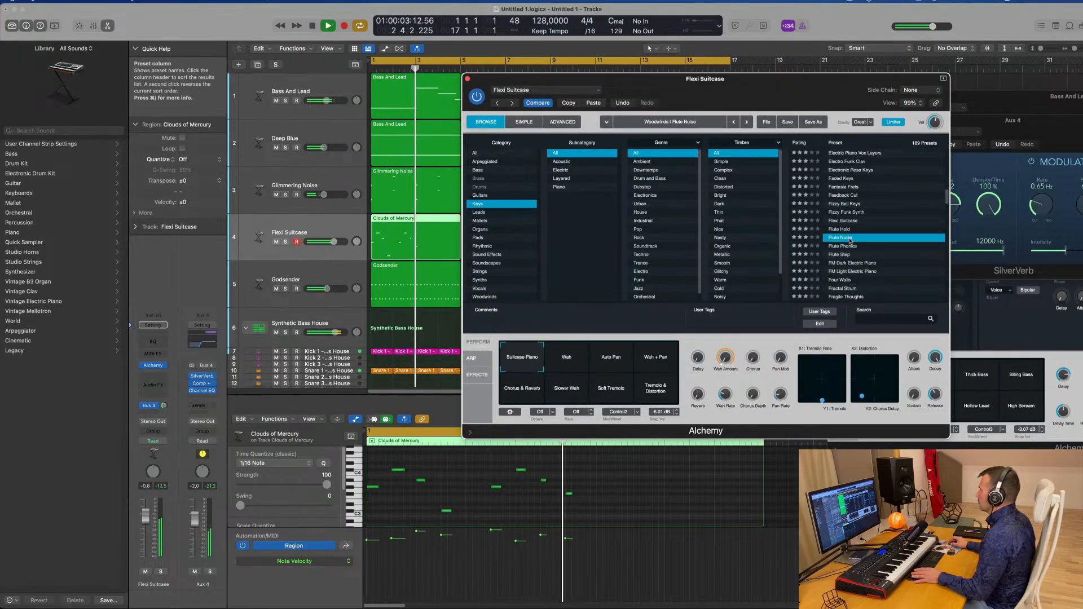
{"action": "scroll", "coordinate": [897, 243], "scroll_direction": "down", "scroll_amount": 2}
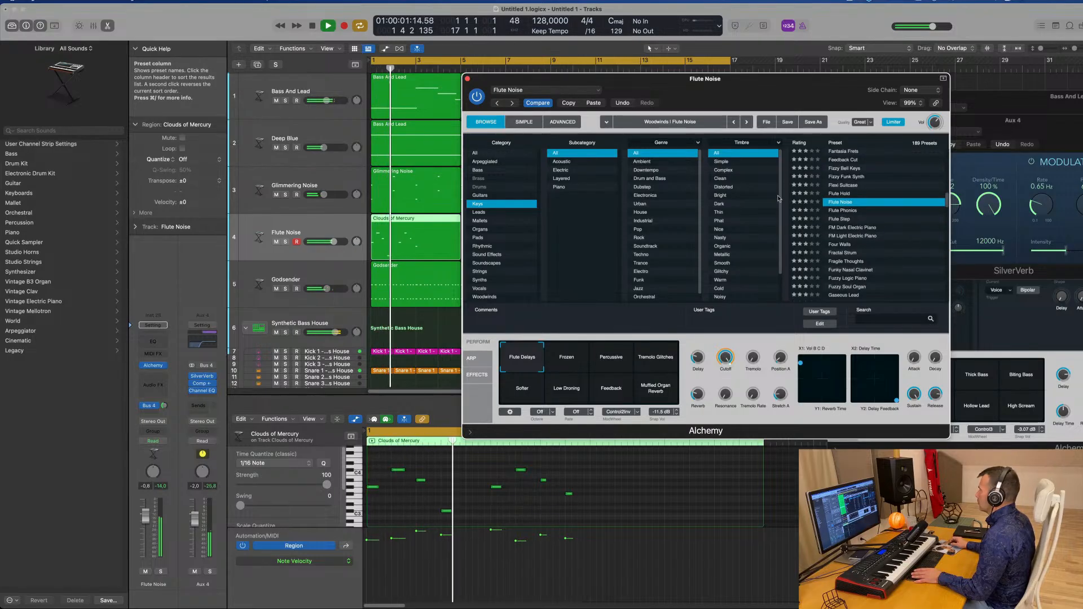
Move the Alchemy window and audition the Flute Noise snapshots Percussive, Tremolo Glitches, Muffled Organ Reverb, Low Droning and Softer
{"action": "mouse_move", "coordinate": [755, 91]}
{"action": "left_mouse_down"}
{"action": "mouse_move", "coordinate": [774, 97]}
{"action": "mouse_move", "coordinate": [710, 104]}
{"action": "mouse_move", "coordinate": [767, 104]}
{"action": "left_mouse_up"}
{"action": "left_click", "coordinate": [623, 374]}
{"action": "key", "text": "space"}
{"action": "key", "text": "space"}
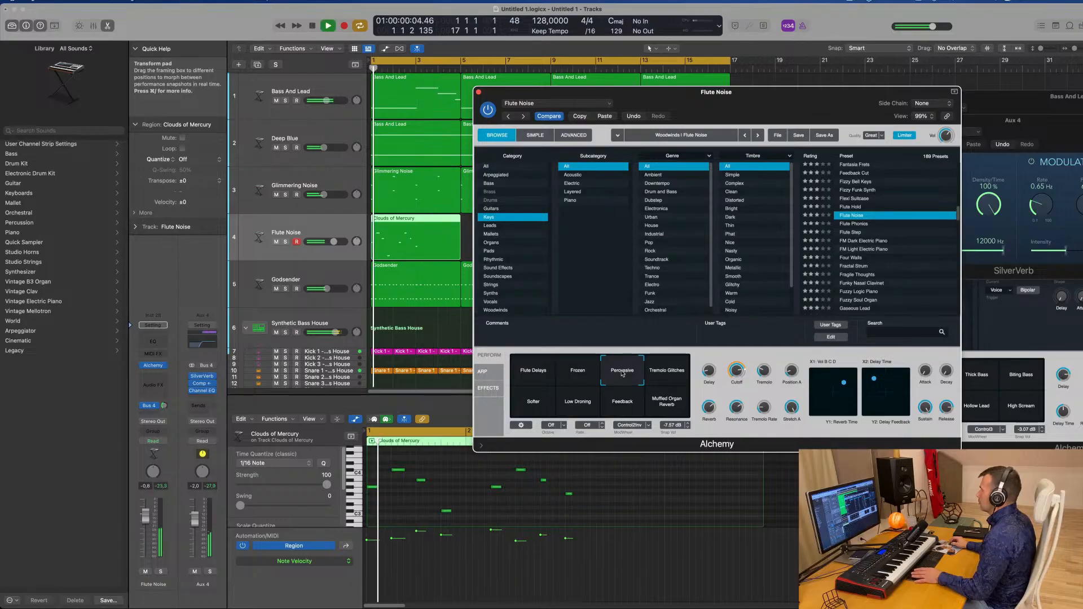
{"action": "left_click", "coordinate": [664, 371]}
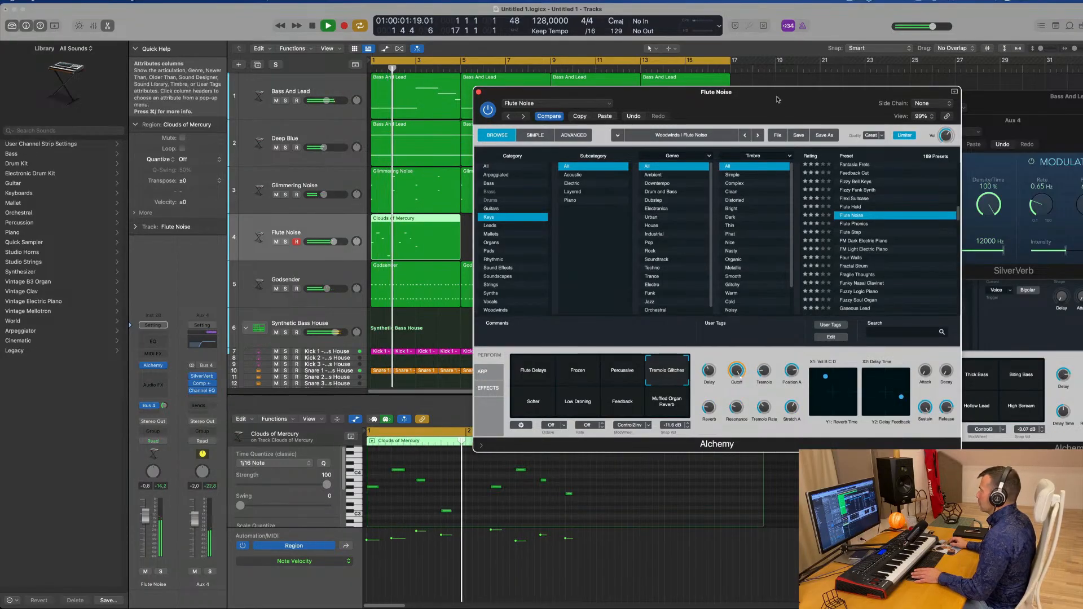
{"action": "left_click_drag", "start_coordinate": [773, 119], "coordinate": [653, 126]}
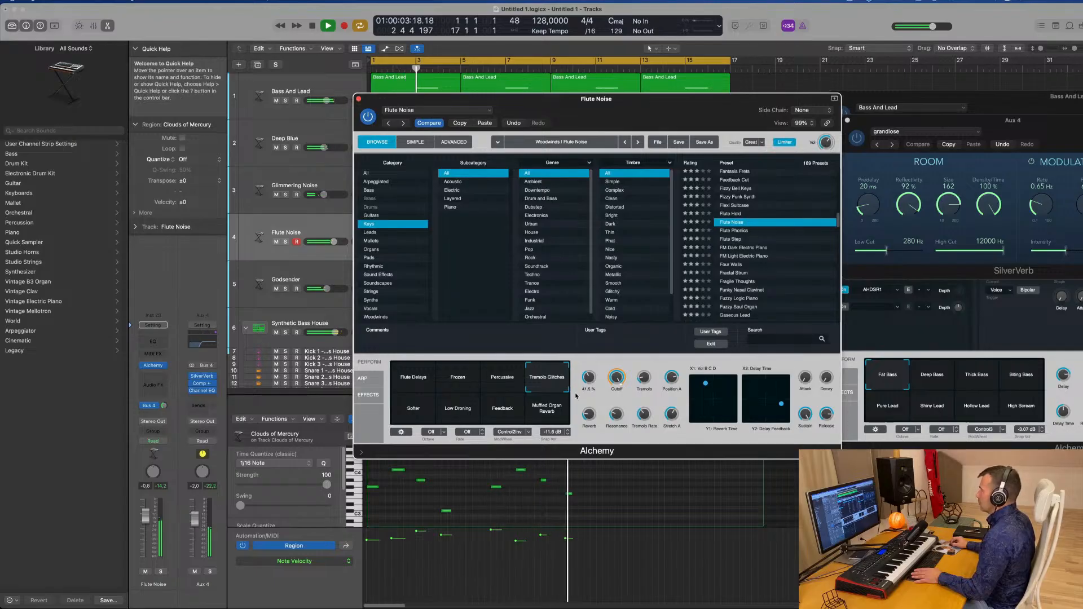
{"action": "left_click", "coordinate": [547, 407]}
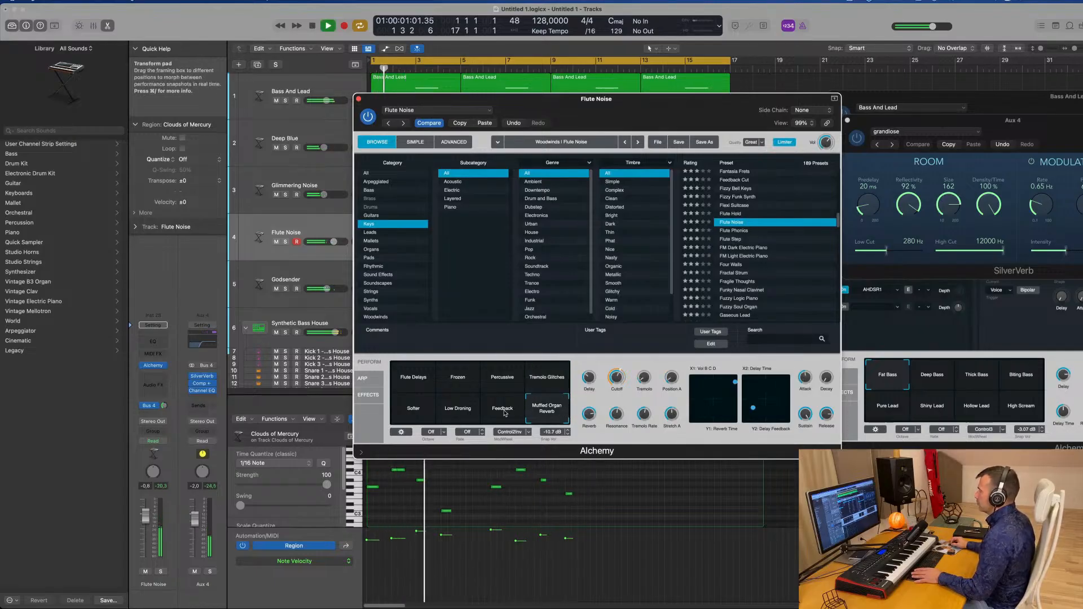
{"action": "left_click", "coordinate": [471, 421]}
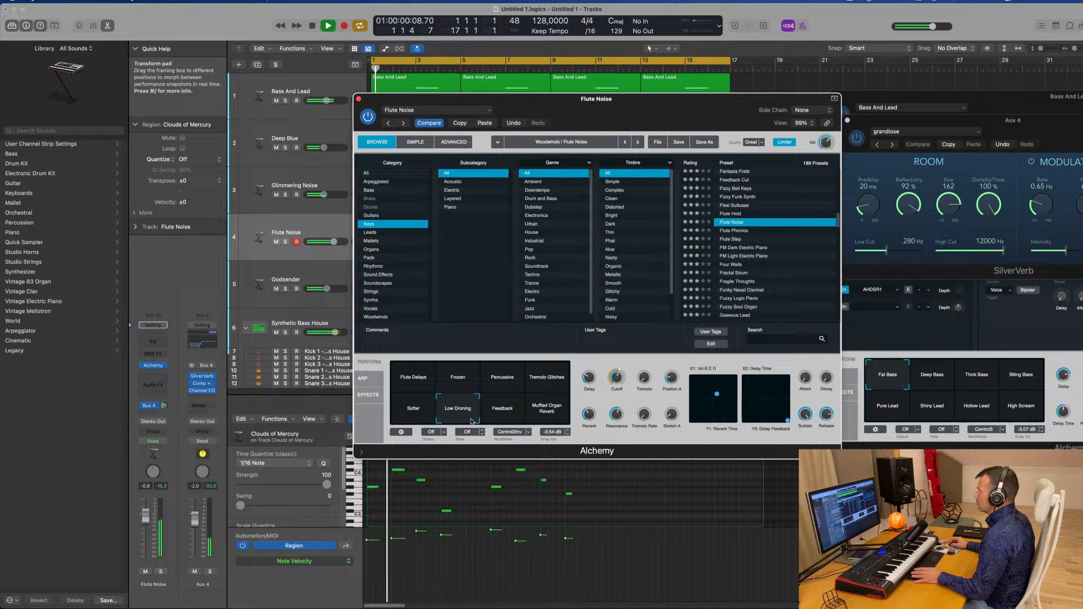
{"action": "left_click", "coordinate": [416, 417]}
Audition the Flute Step, Fractal Strum and Funky Nasal Clavinet presets
{"action": "left_click", "coordinate": [735, 240]}
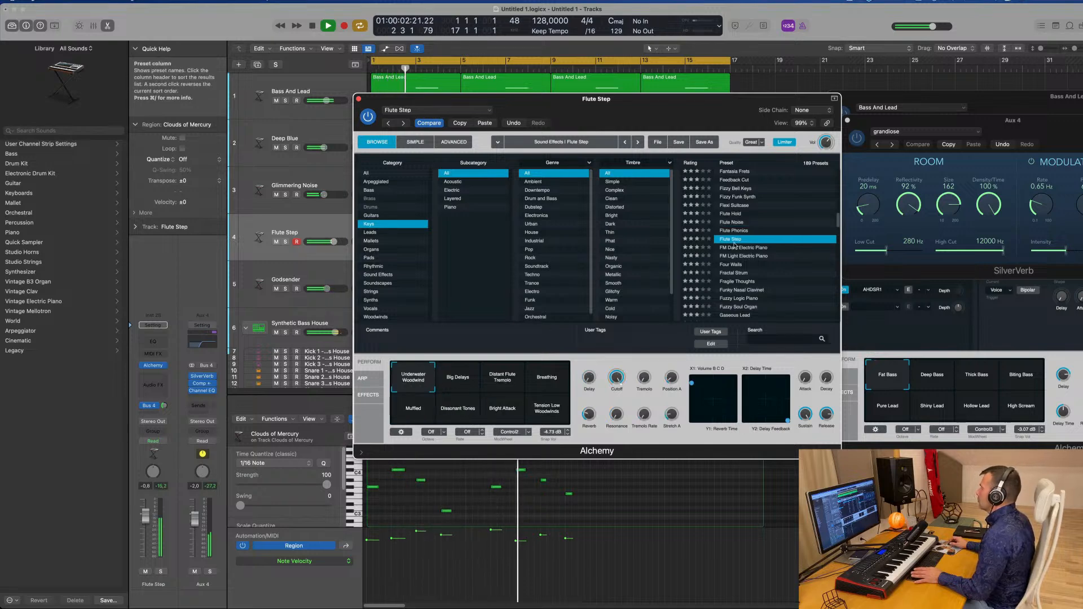
{"action": "scroll", "coordinate": [761, 248], "scroll_direction": "down", "scroll_amount": 1}
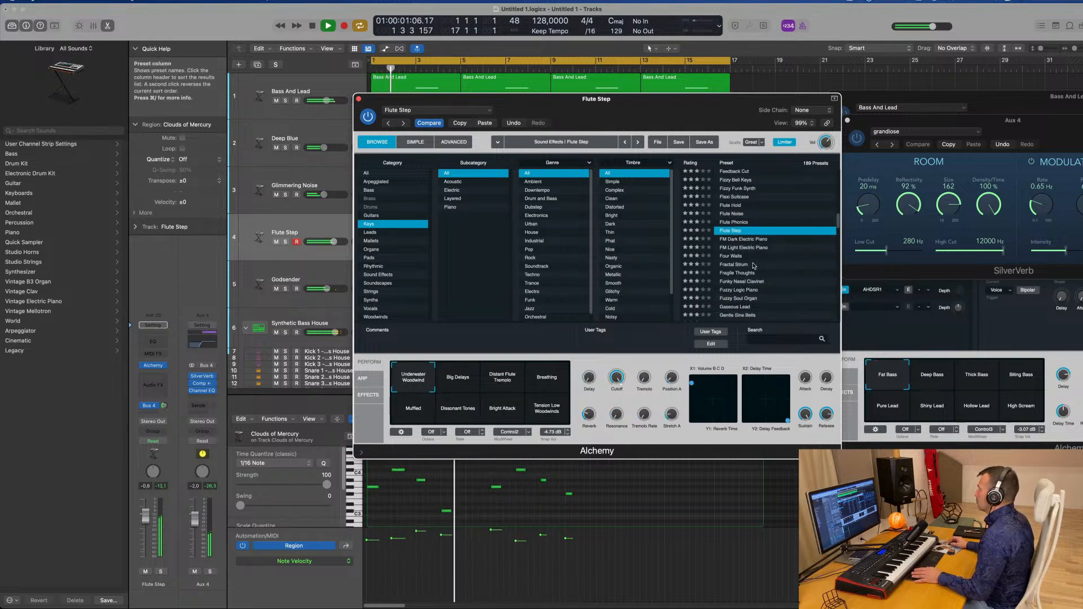
{"action": "left_click", "coordinate": [755, 265]}
{"action": "scroll", "coordinate": [745, 265], "scroll_direction": "down", "scroll_amount": 2}
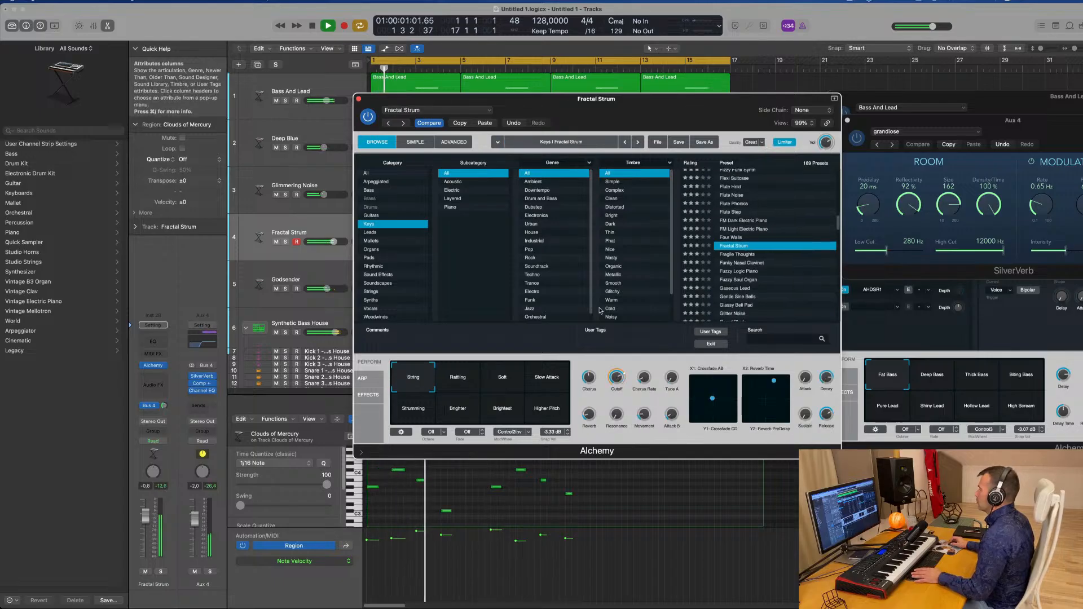
{"action": "left_click", "coordinate": [737, 263]}
Try Gaseous Lead, load Gentle Sine Bells and audition its Sine 5th, Metallic Bell 1 and Sines snapshots
{"action": "scroll", "coordinate": [798, 252], "scroll_direction": "down", "scroll_amount": 2}
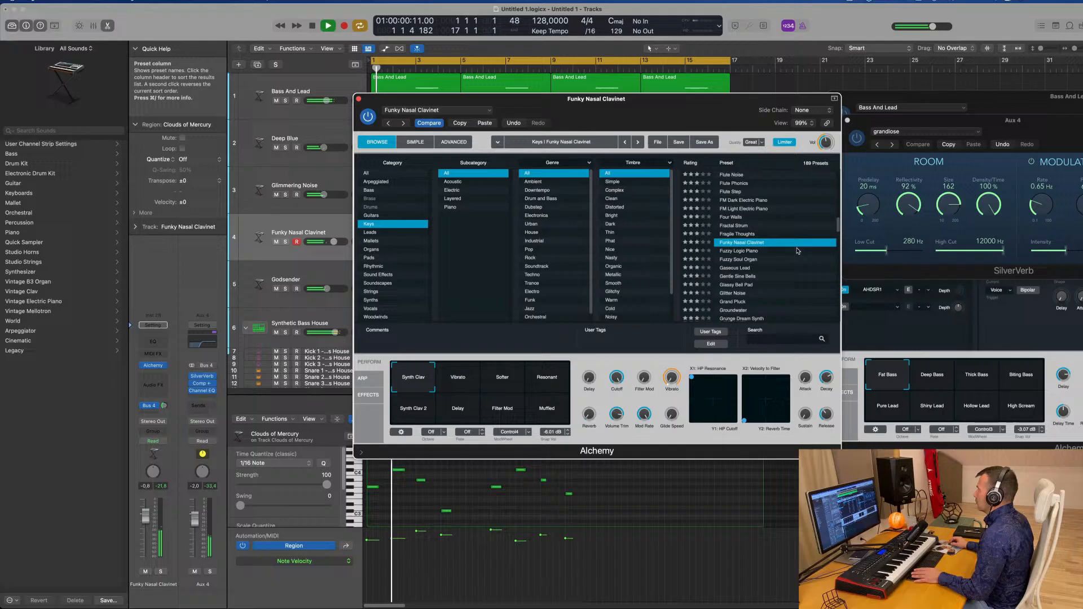
{"action": "left_click", "coordinate": [744, 268]}
{"action": "left_click", "coordinate": [739, 279]}
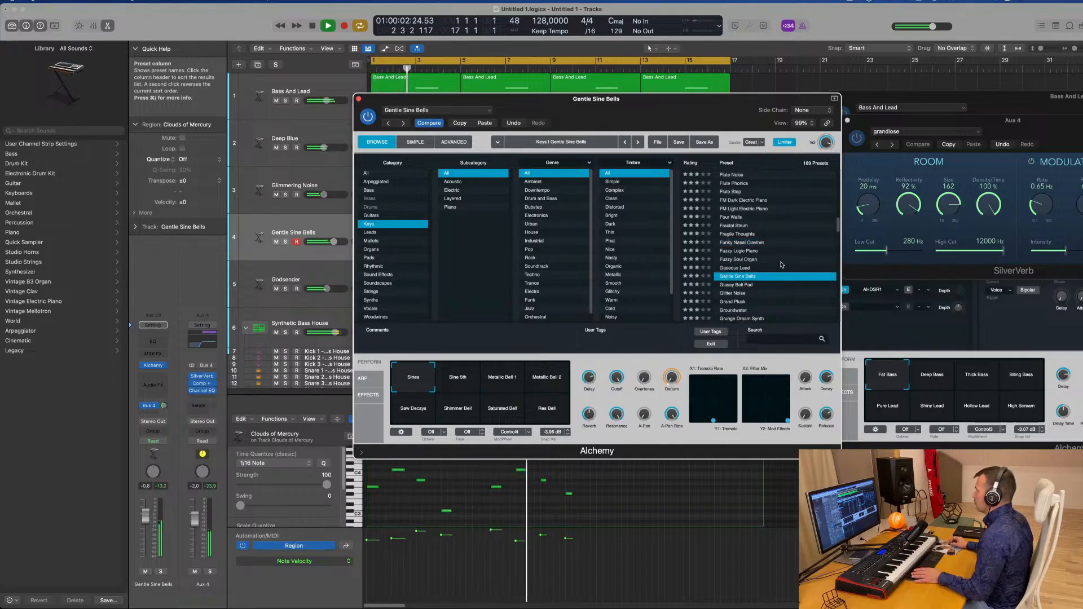
{"action": "left_click", "coordinate": [468, 373]}
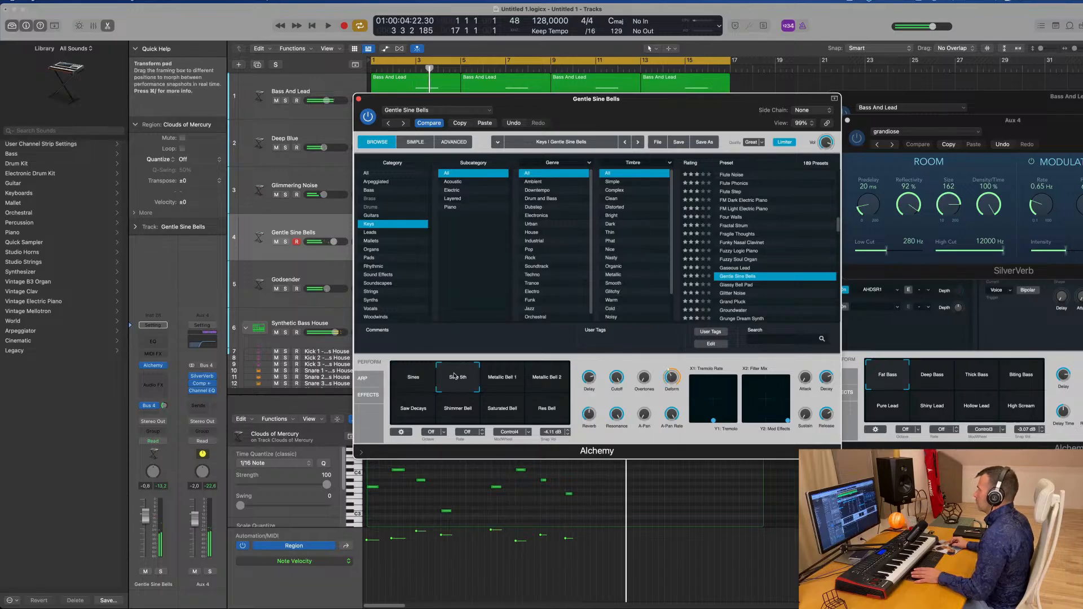
{"action": "left_click", "coordinate": [508, 377]}
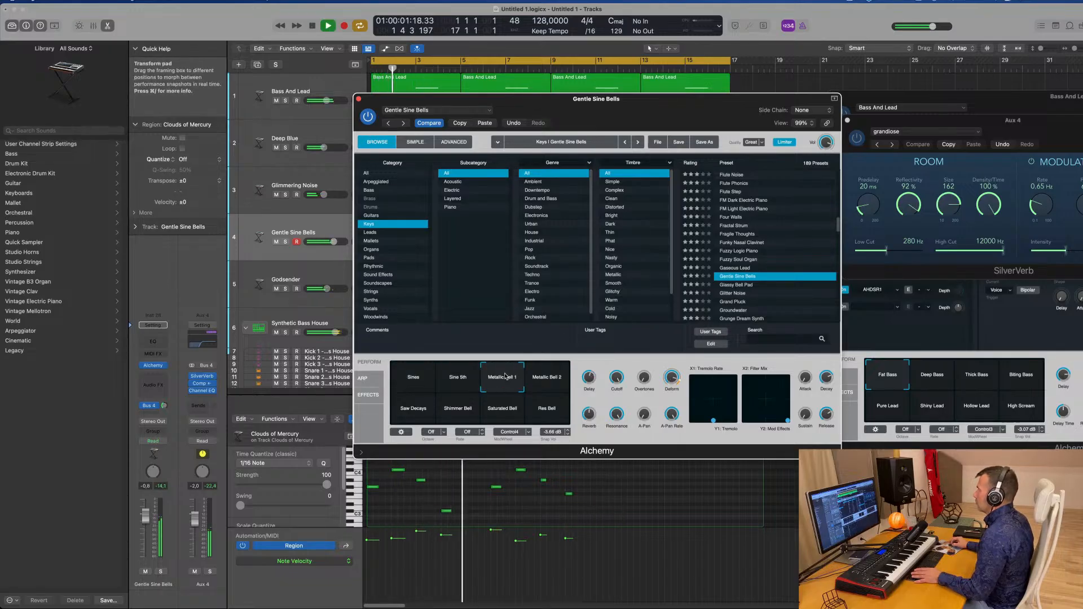
{"action": "left_click", "coordinate": [398, 386]}
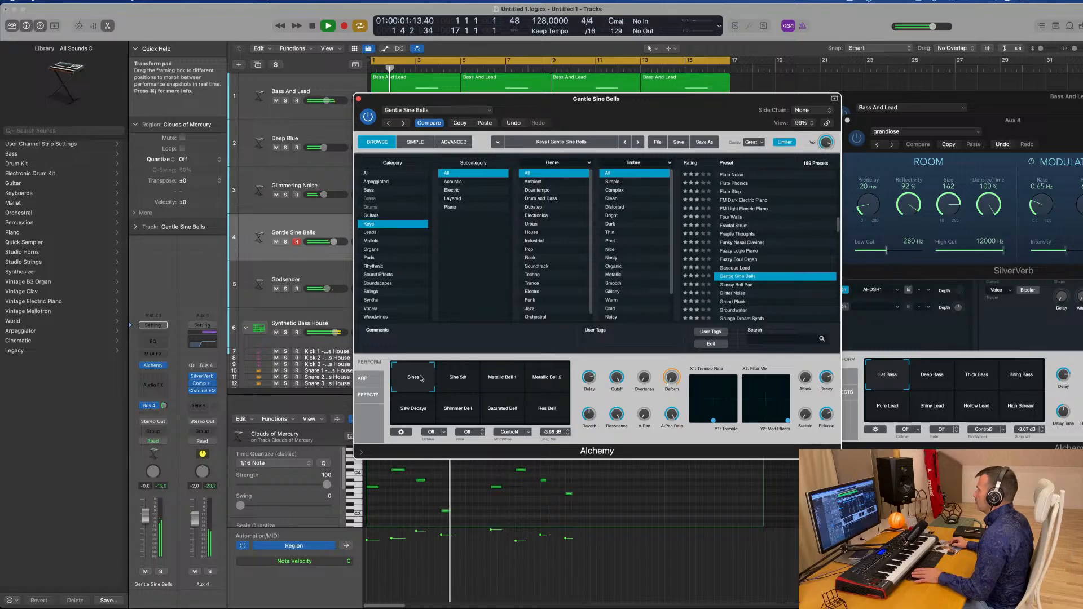
Move the Alchemy window aside and repeat the Clouds of Mercury region three times to bar 17
{"action": "left_click_drag", "start_coordinate": [662, 100], "coordinate": [802, 83]}
{"action": "left_click", "coordinate": [497, 82]}
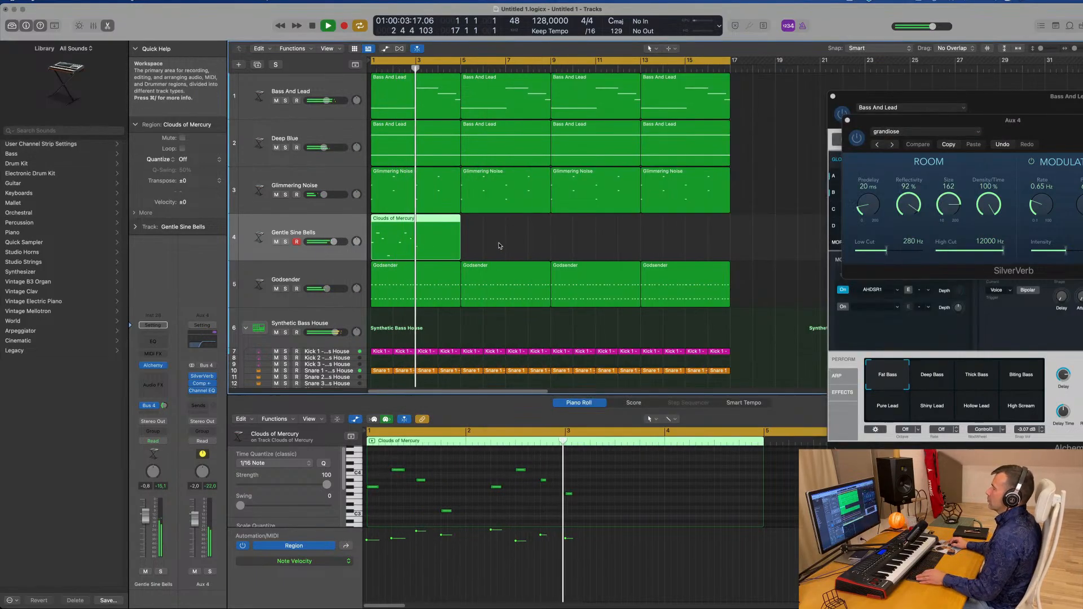
{"action": "key", "text": "super+r"}
{"action": "key", "text": "super+r"}
{"action": "key", "text": "super+r"}
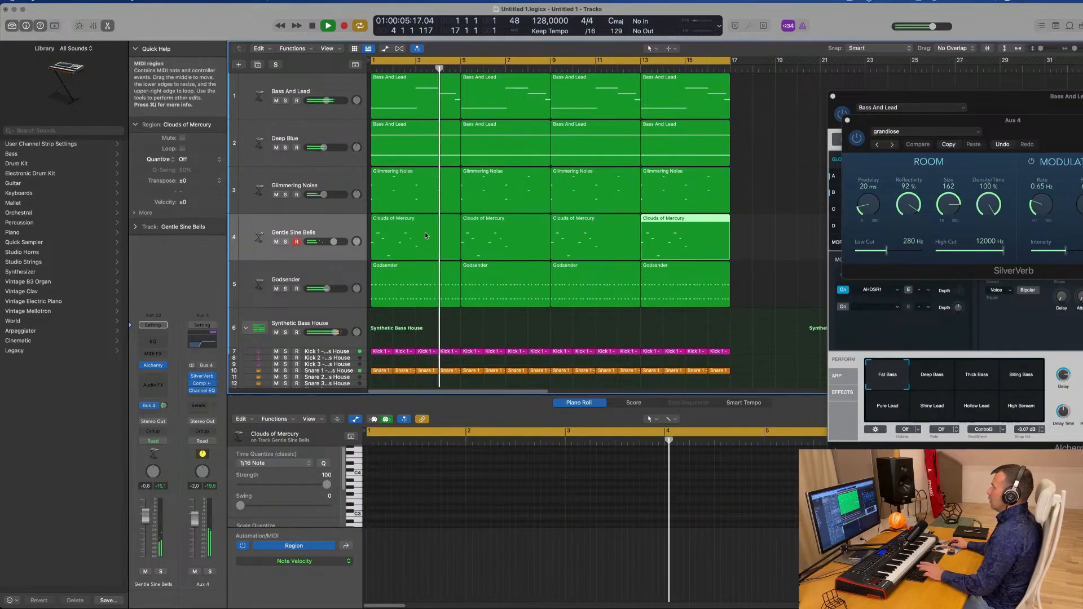
{"action": "key", "text": "z"}
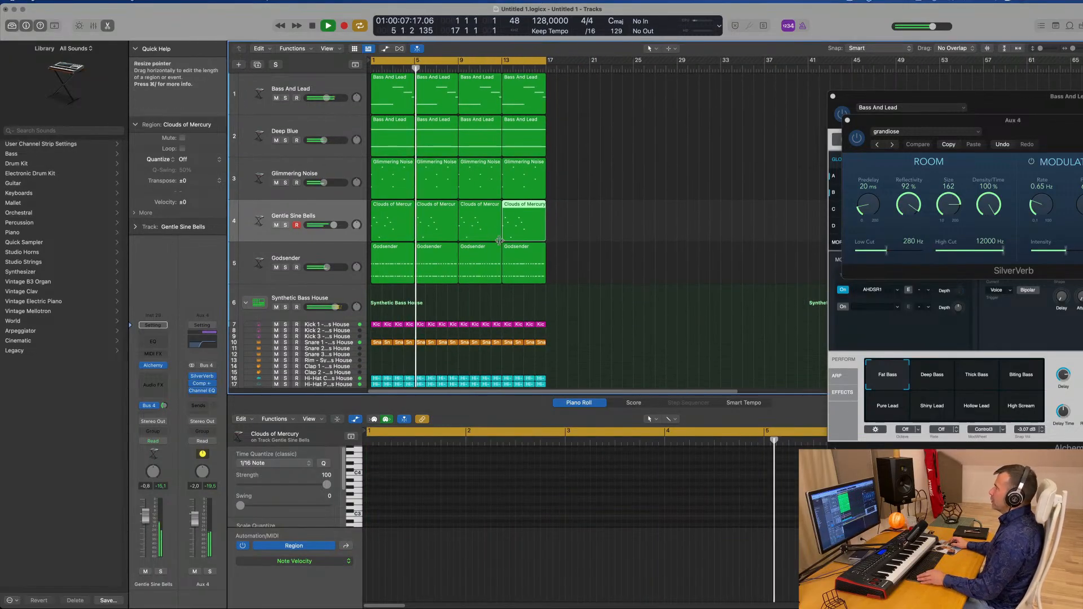
{"action": "scroll", "coordinate": [652, 155], "scroll_direction": "up", "scroll_amount": 2}
{"action": "scroll", "coordinate": [609, 216], "scroll_direction": "up", "scroll_amount": 1}
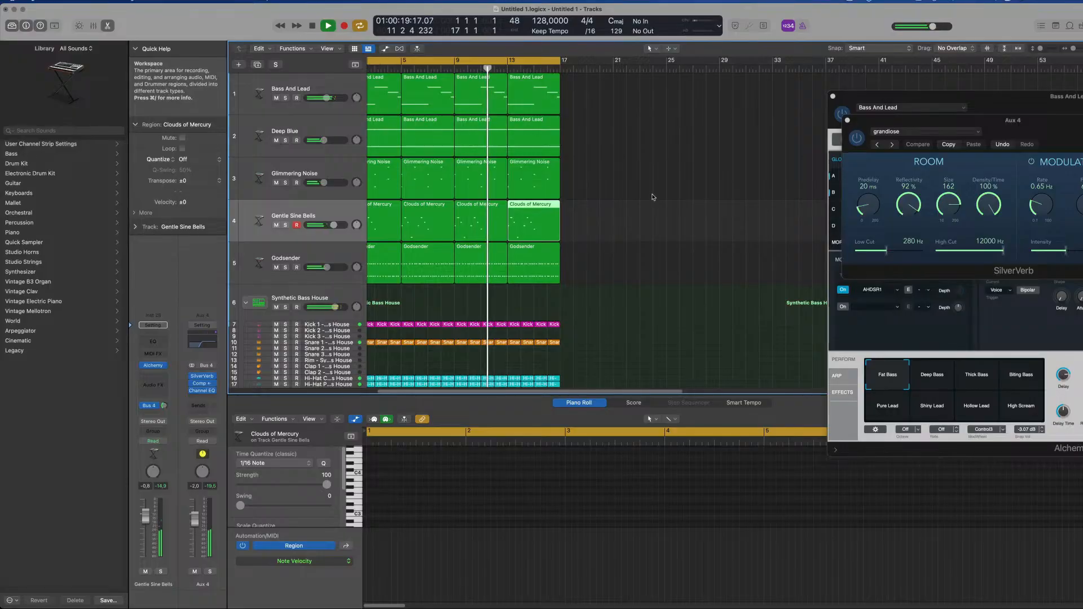
{"action": "scroll", "coordinate": [592, 187], "scroll_direction": "up", "scroll_amount": 5}
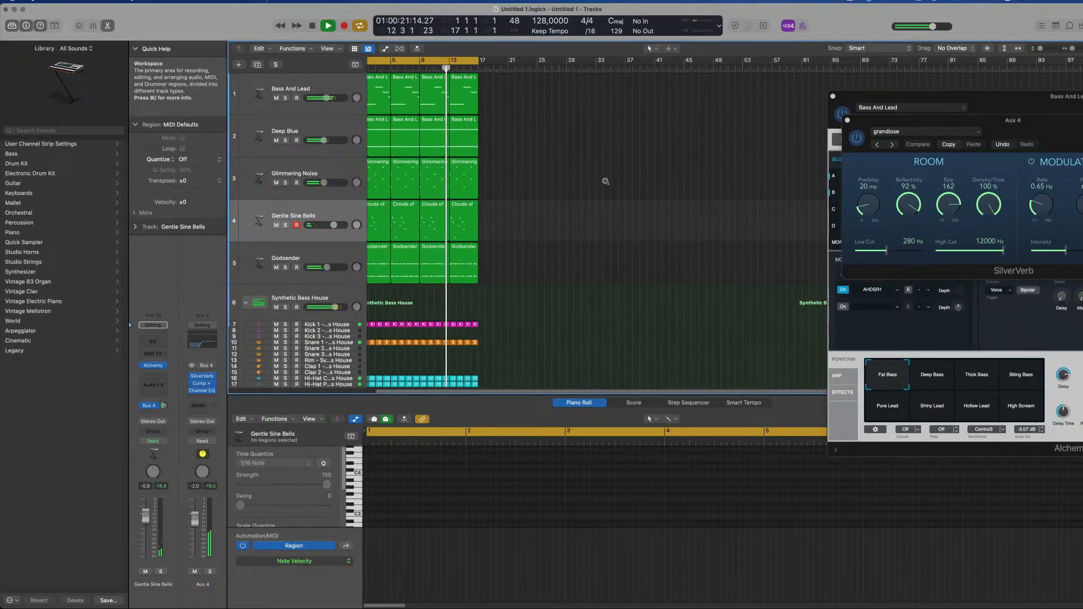
{"action": "scroll", "coordinate": [625, 182], "scroll_direction": "up", "scroll_amount": 3}
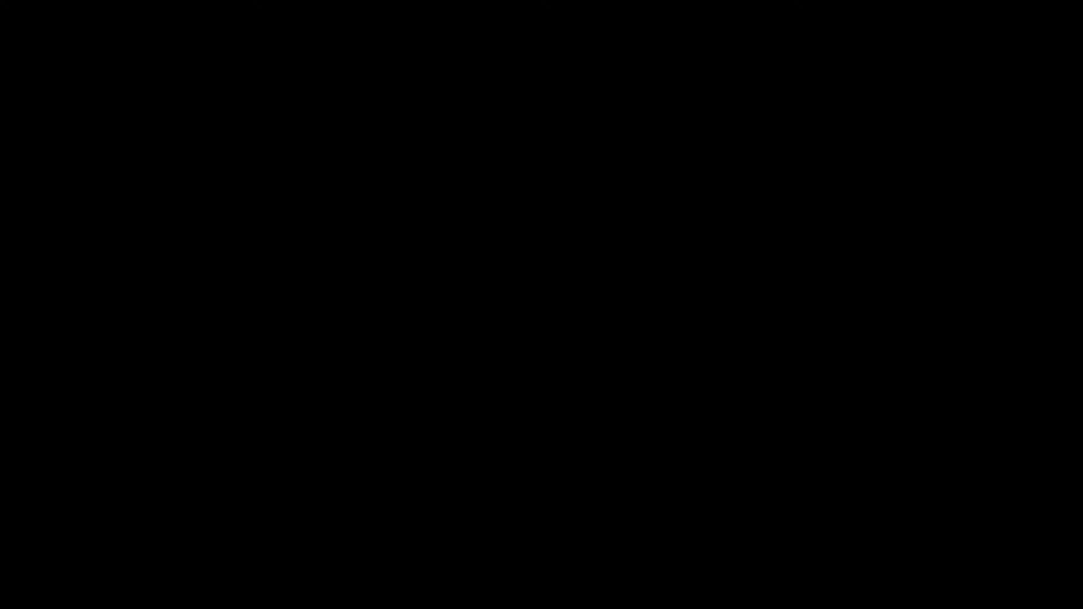